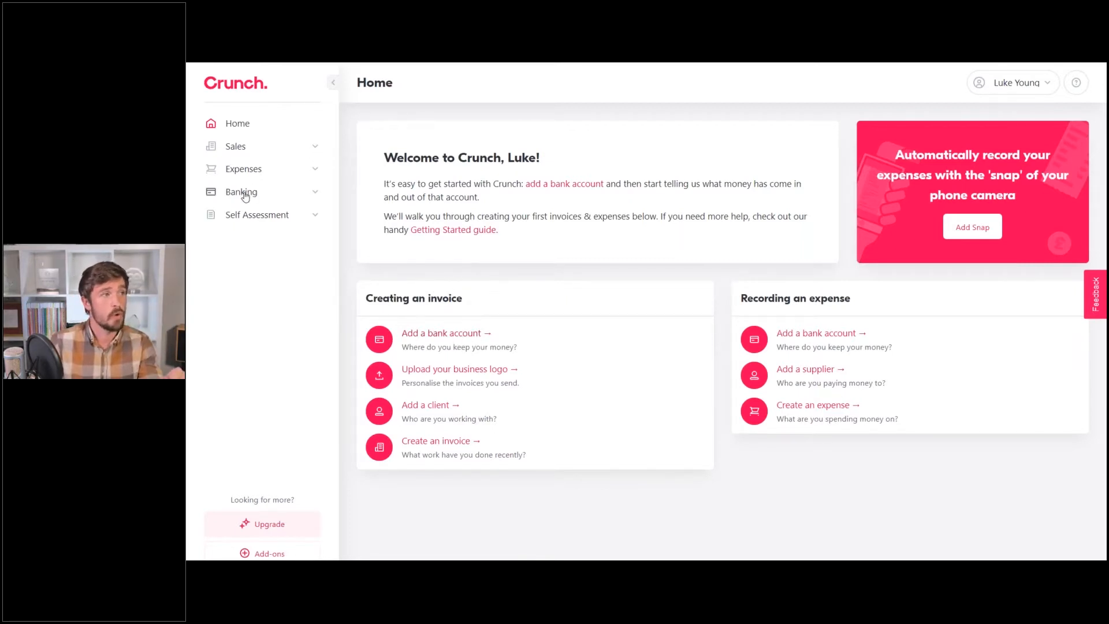
Open the New Bank Account form from Banking > Accounts & Cards.
left_click(316, 195)
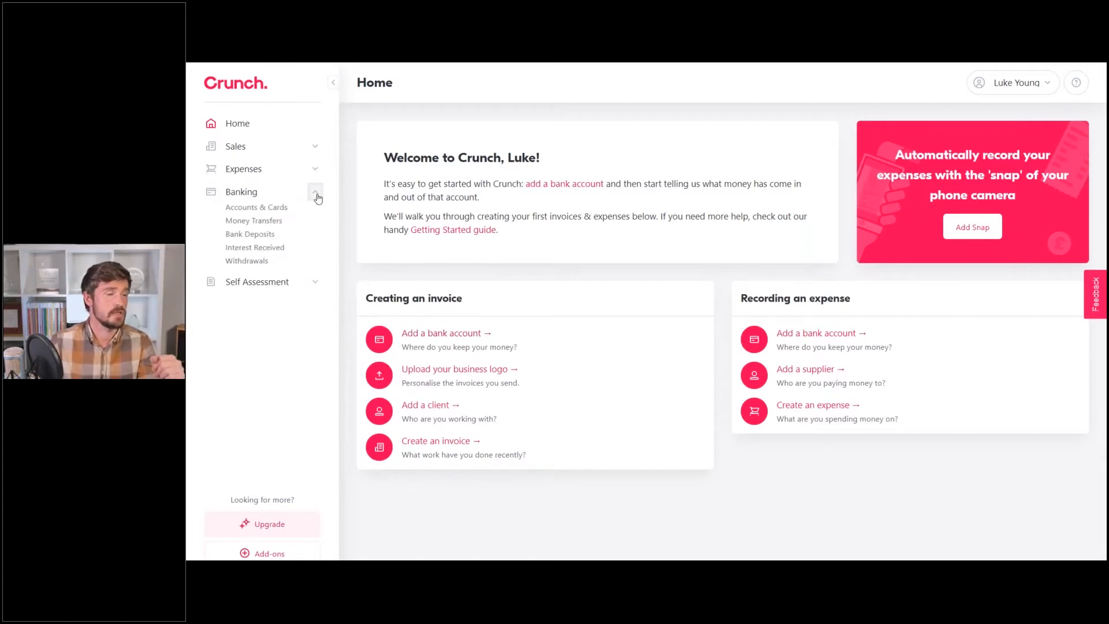
left_click(277, 209)
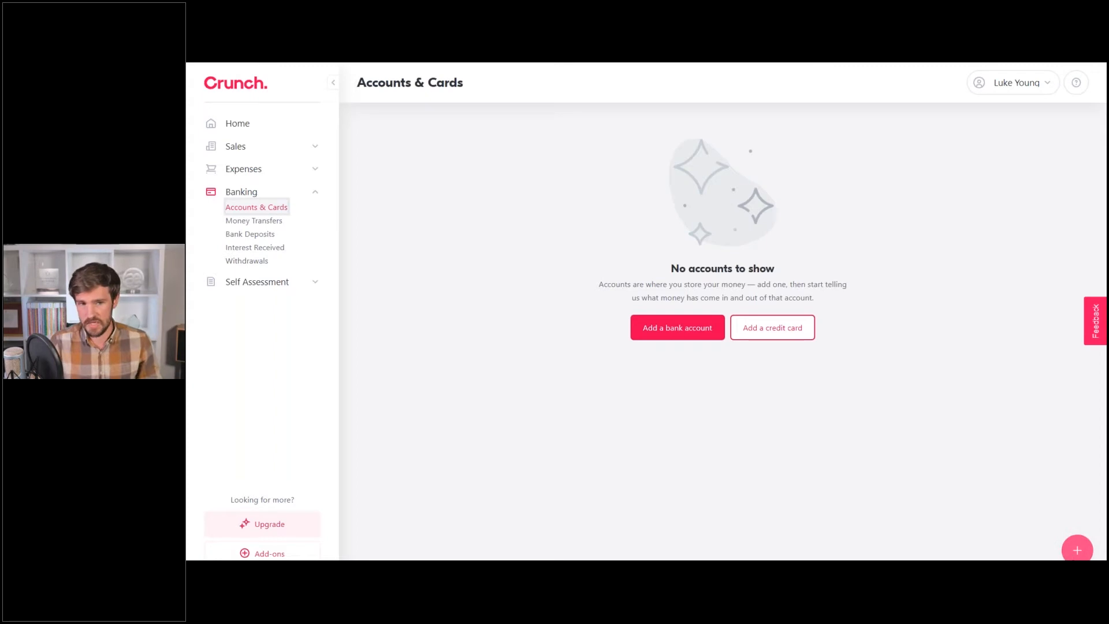
left_click(1078, 551)
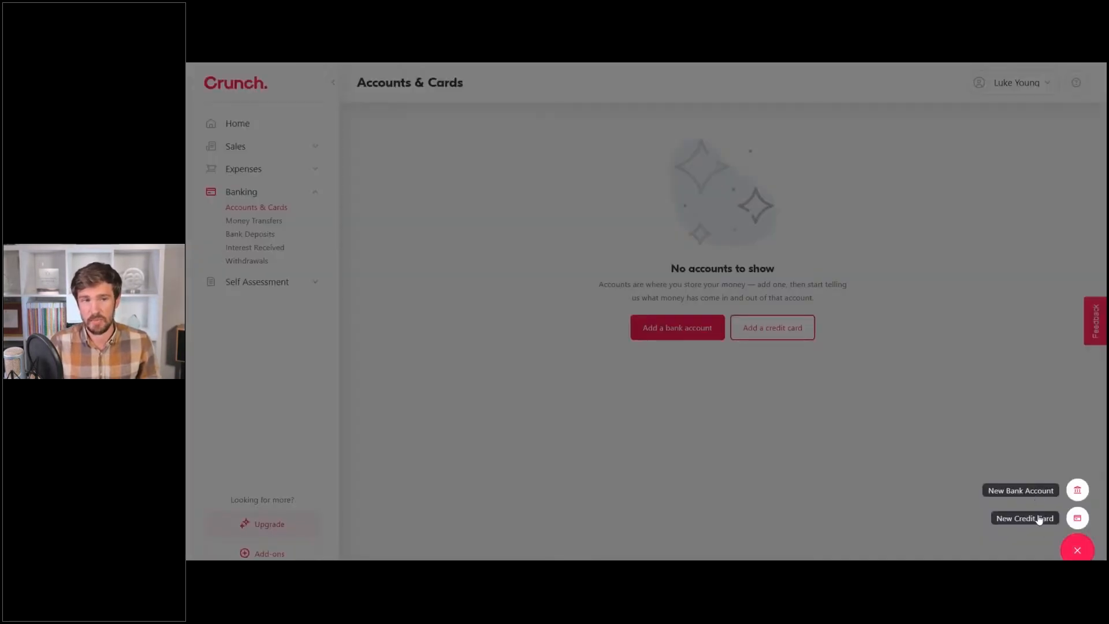
left_click(827, 485)
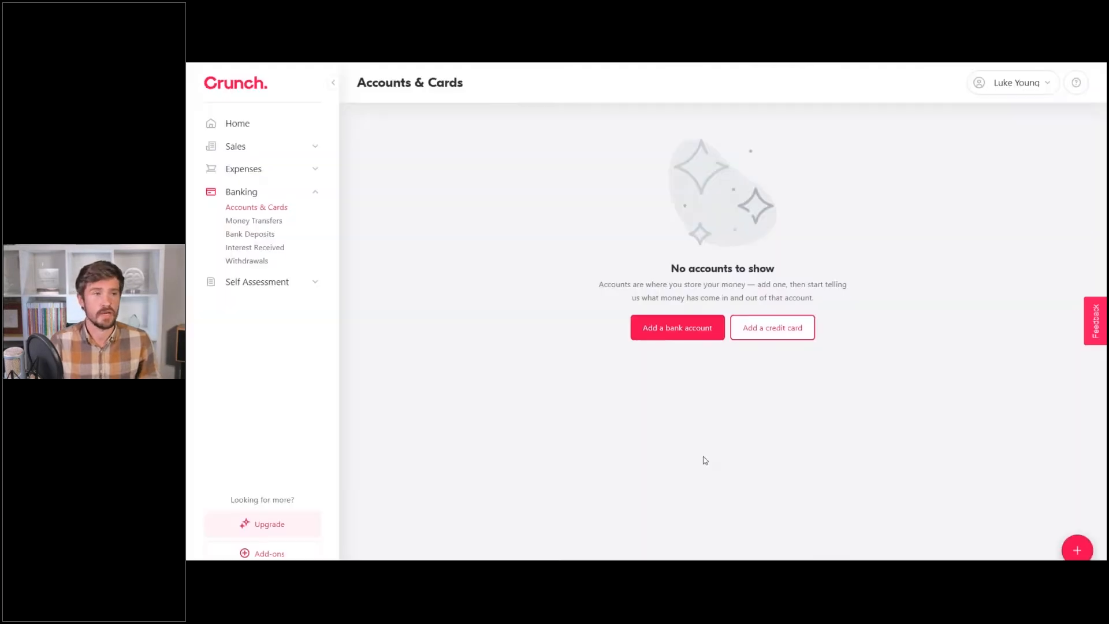
left_click(662, 333)
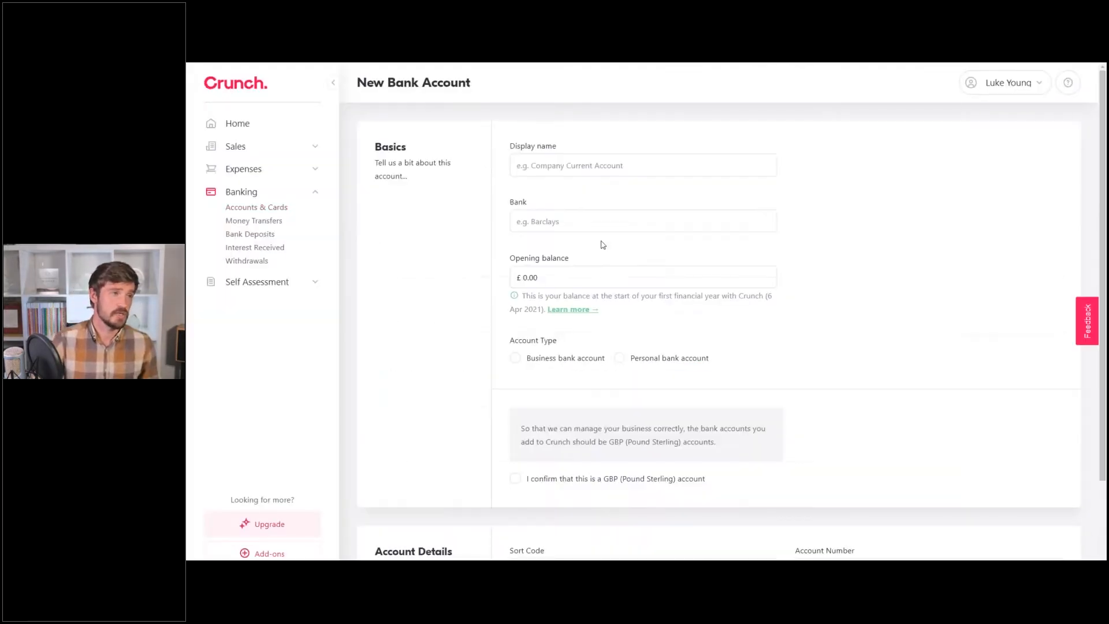
Enter display name 'Current' and bank 'HSBC' for the new bank account.
left_click(583, 166)
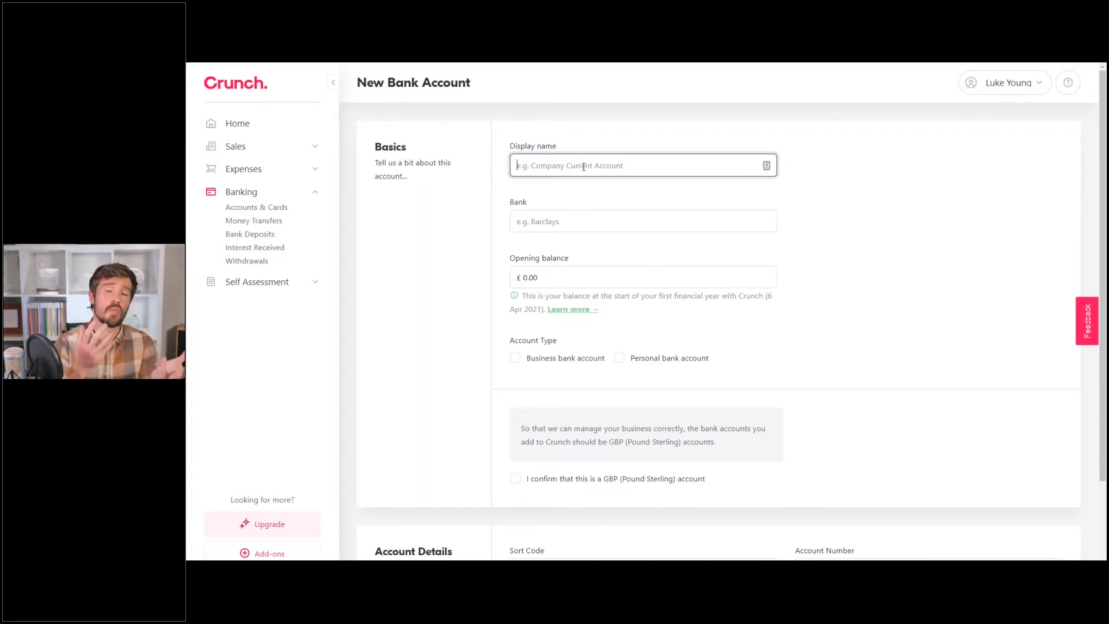
type("Current")
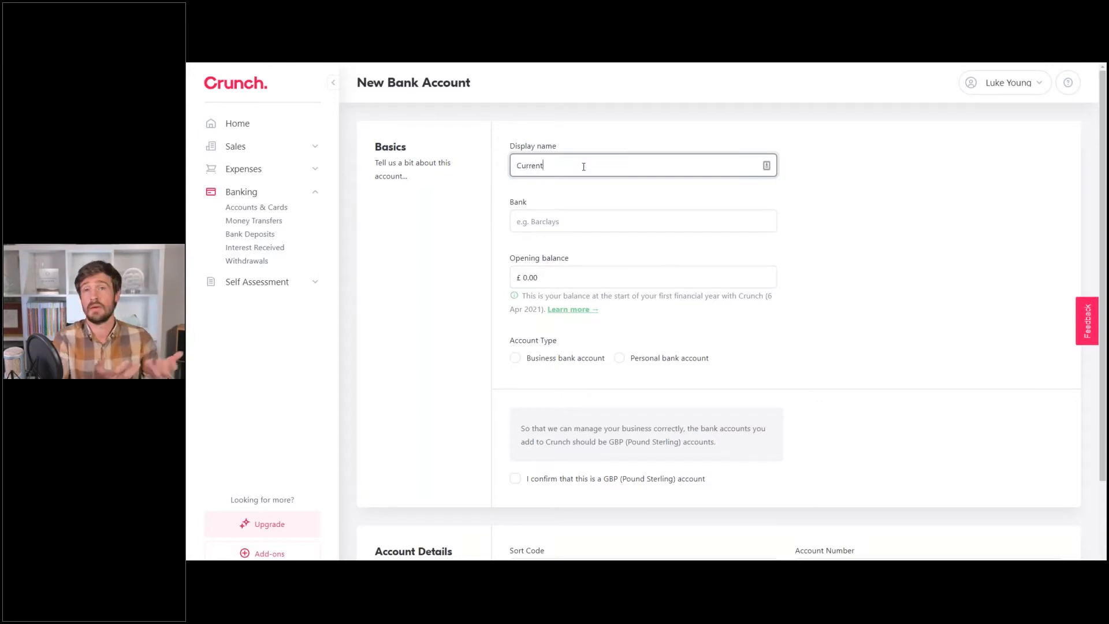
type(" 1")
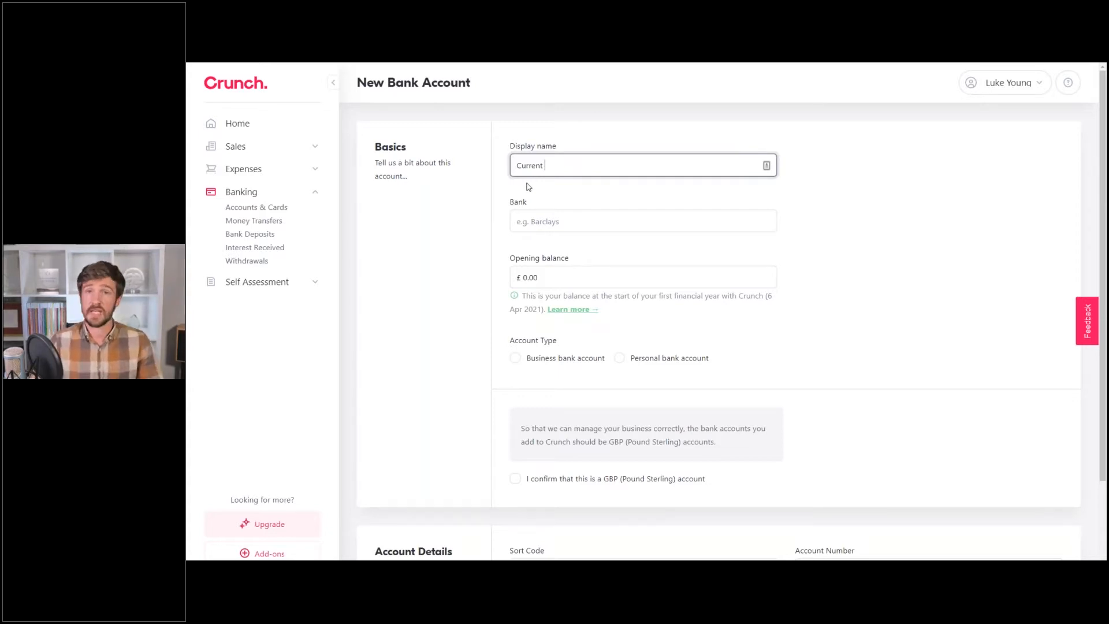
left_click(552, 220)
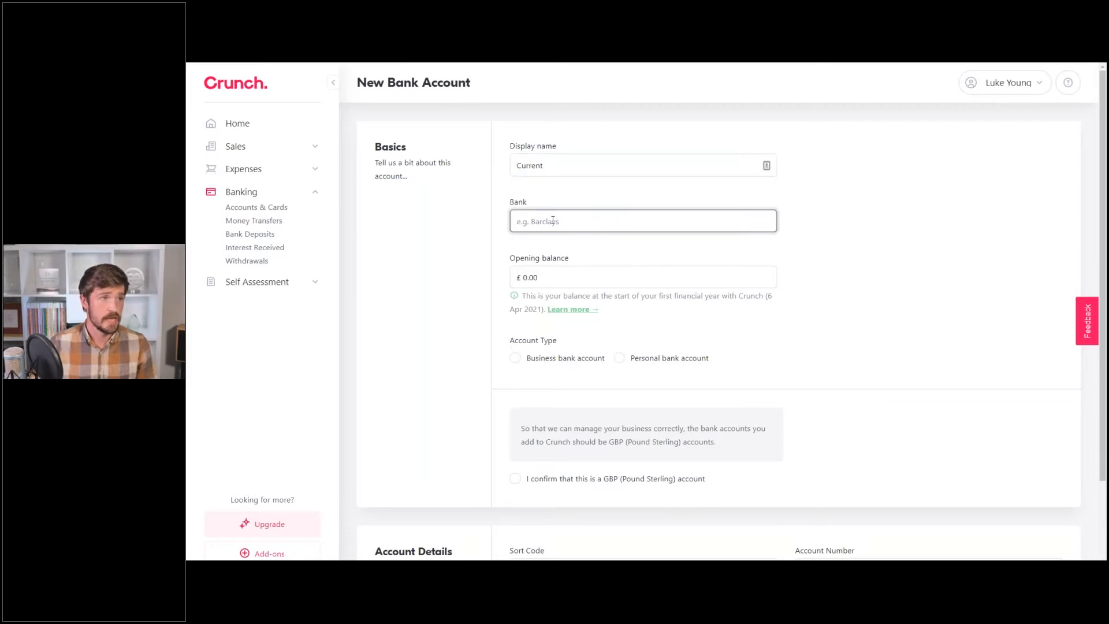
type("HSBC")
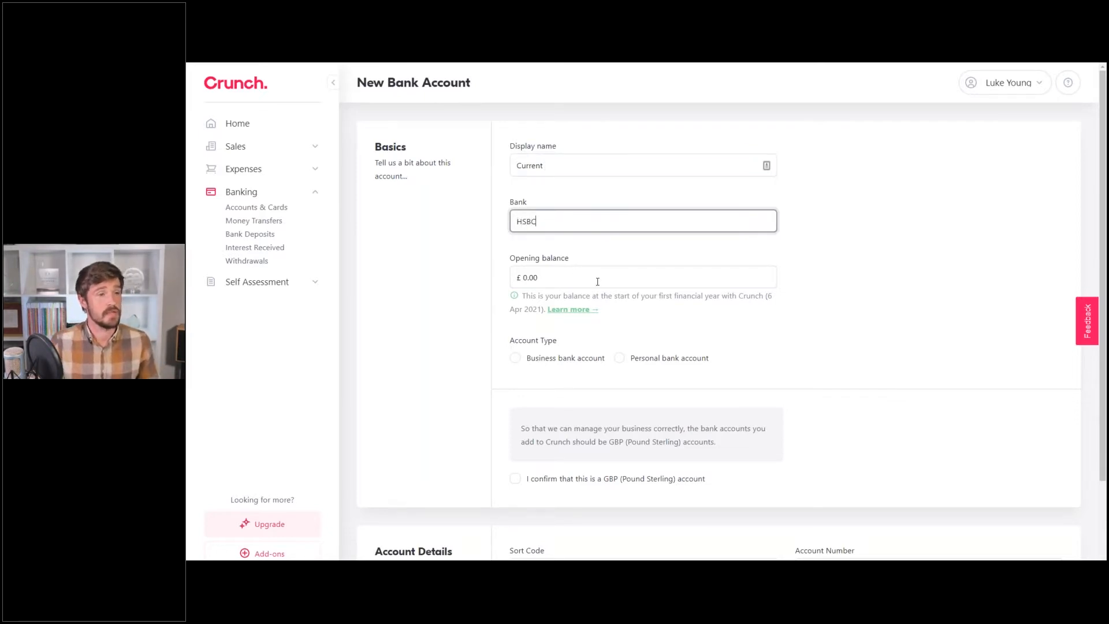
left_click(896, 318)
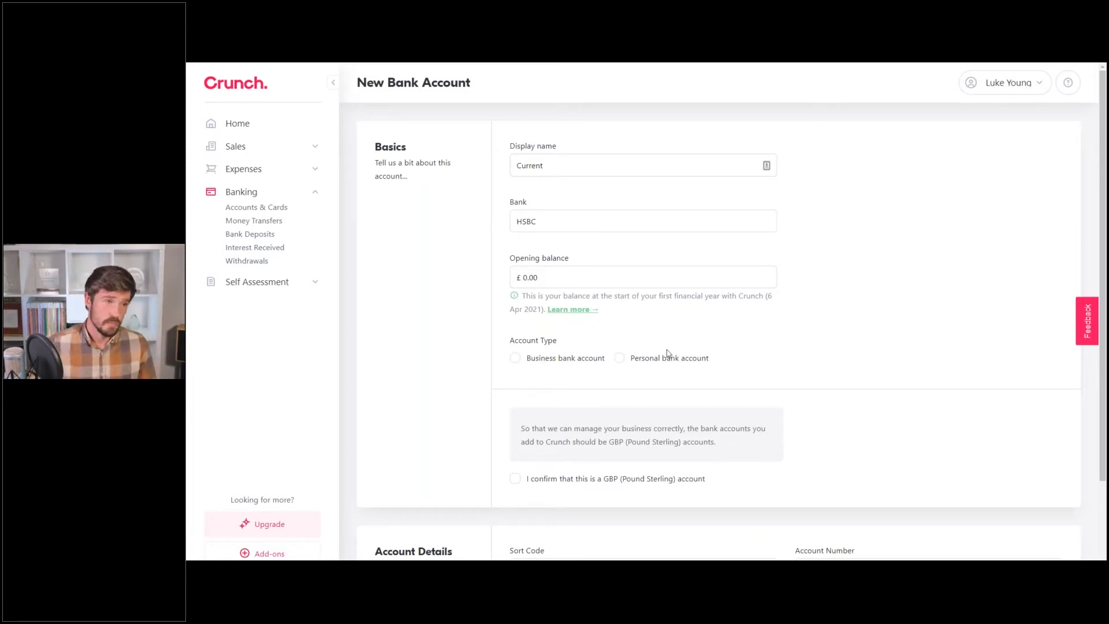
Choose Business bank account as the type and tick the GBP (Pound Sterling) confirmation.
left_click(539, 359)
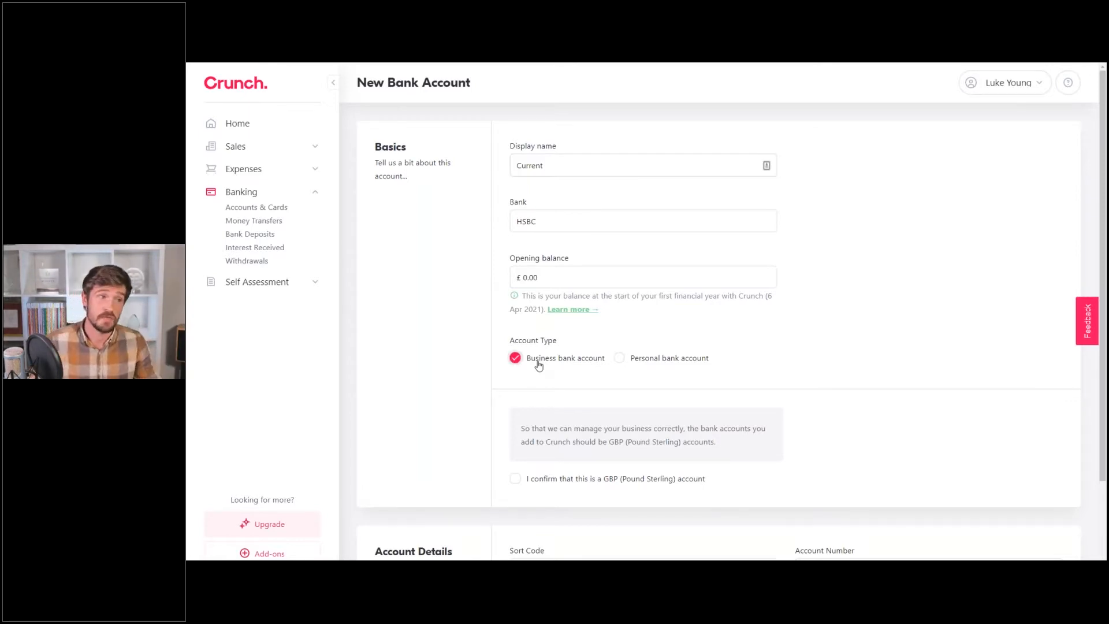
left_click(628, 366)
left_click(567, 366)
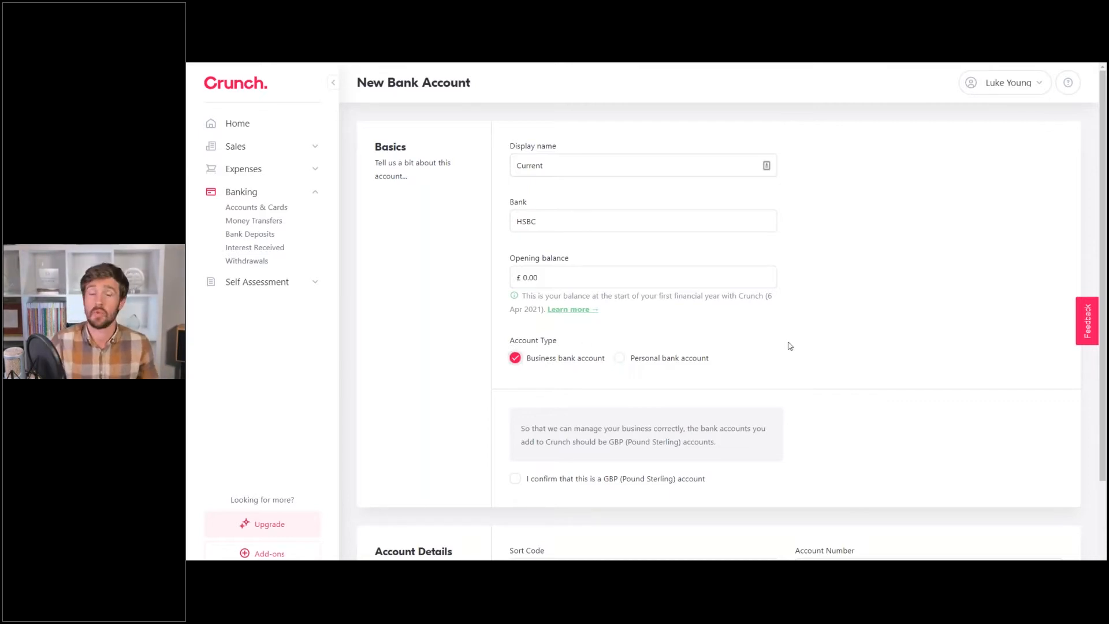
scroll(804, 339, "down", 1)
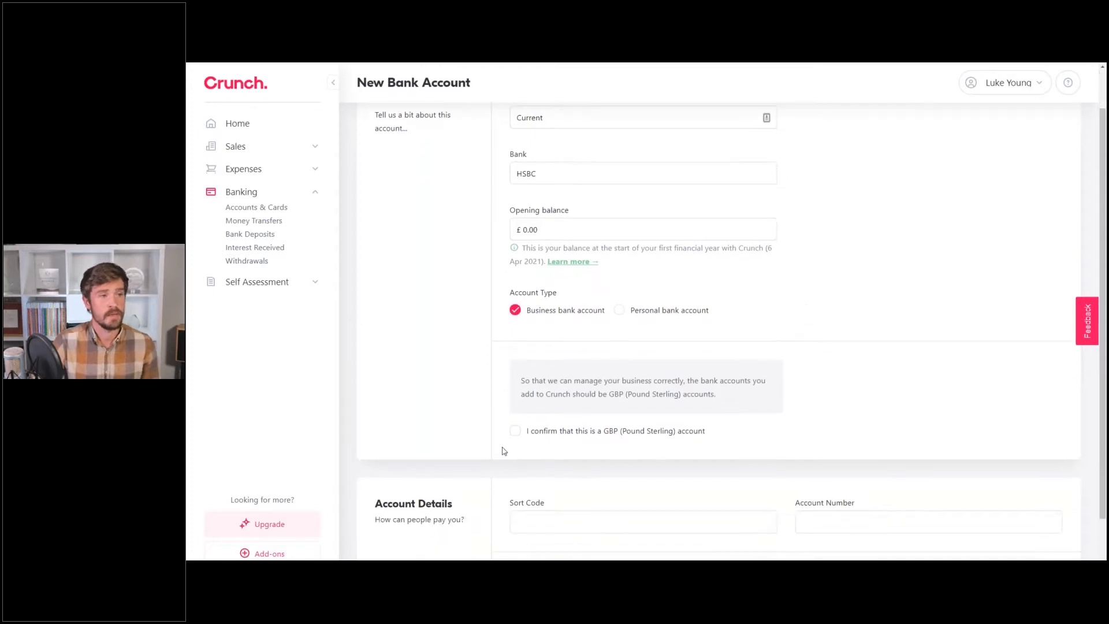
left_click(515, 434)
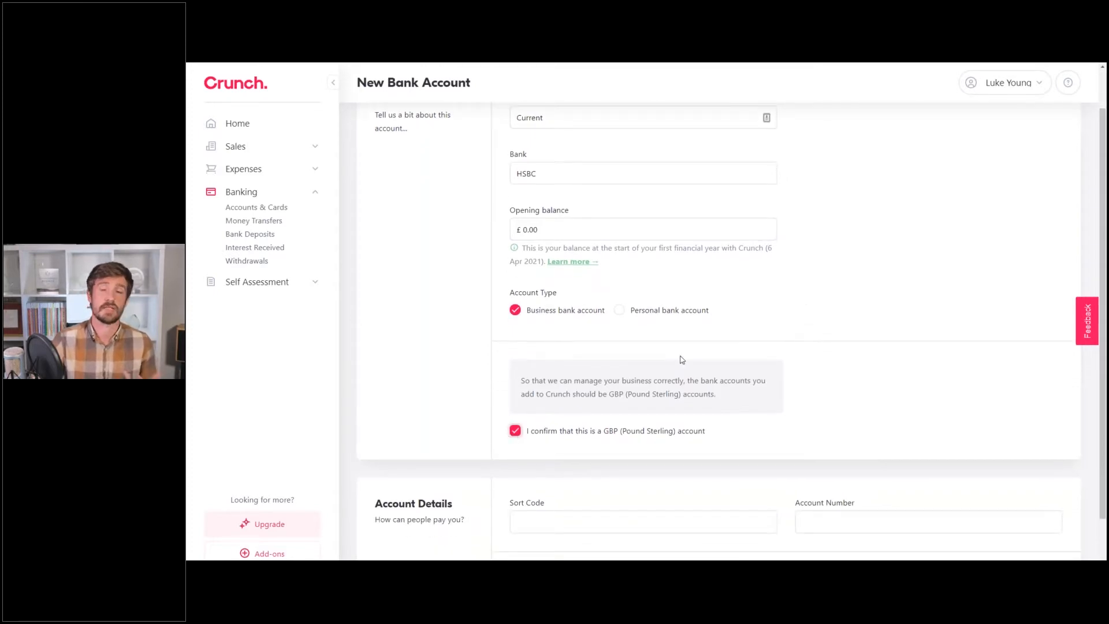
scroll(699, 331, "down", 1)
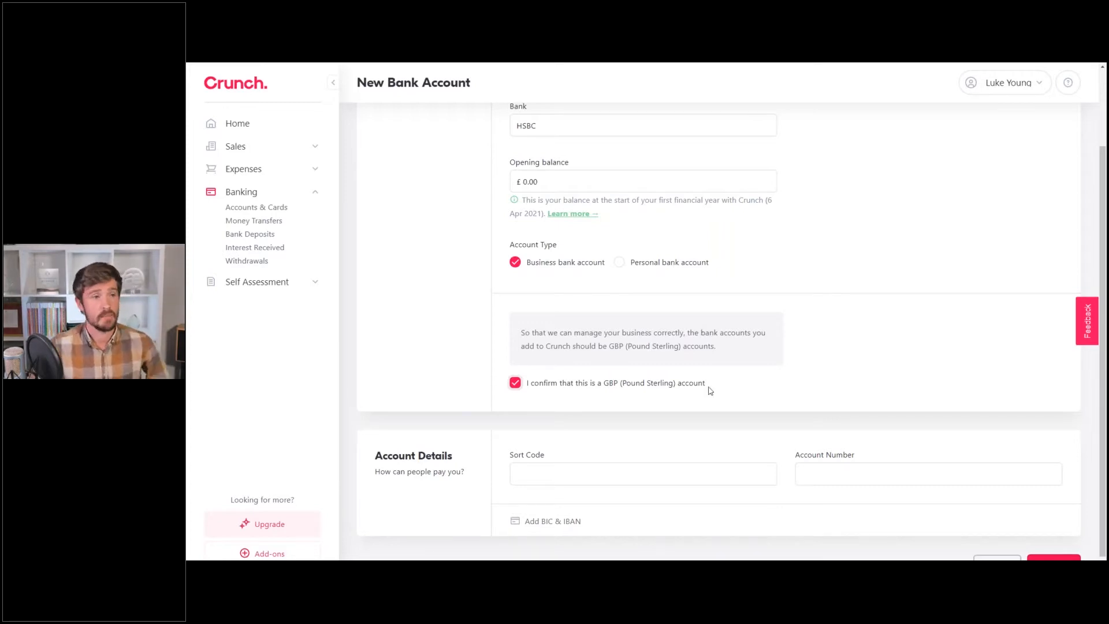
left_click(599, 478)
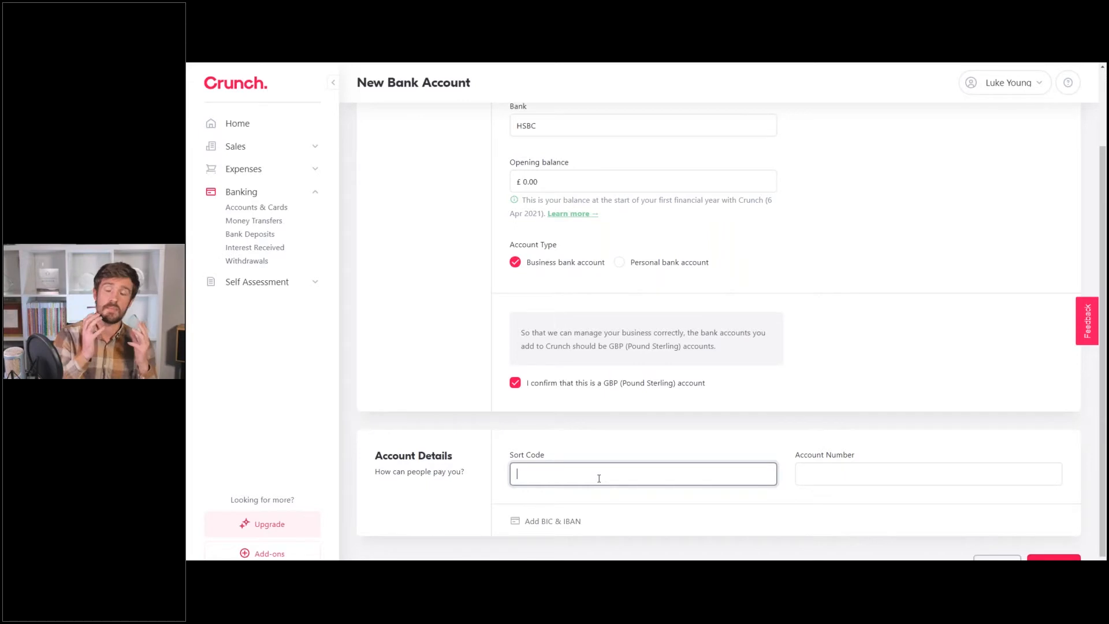
Enter sort code 11-11-11 and account number 12345678, then save the Current account.
type("11")
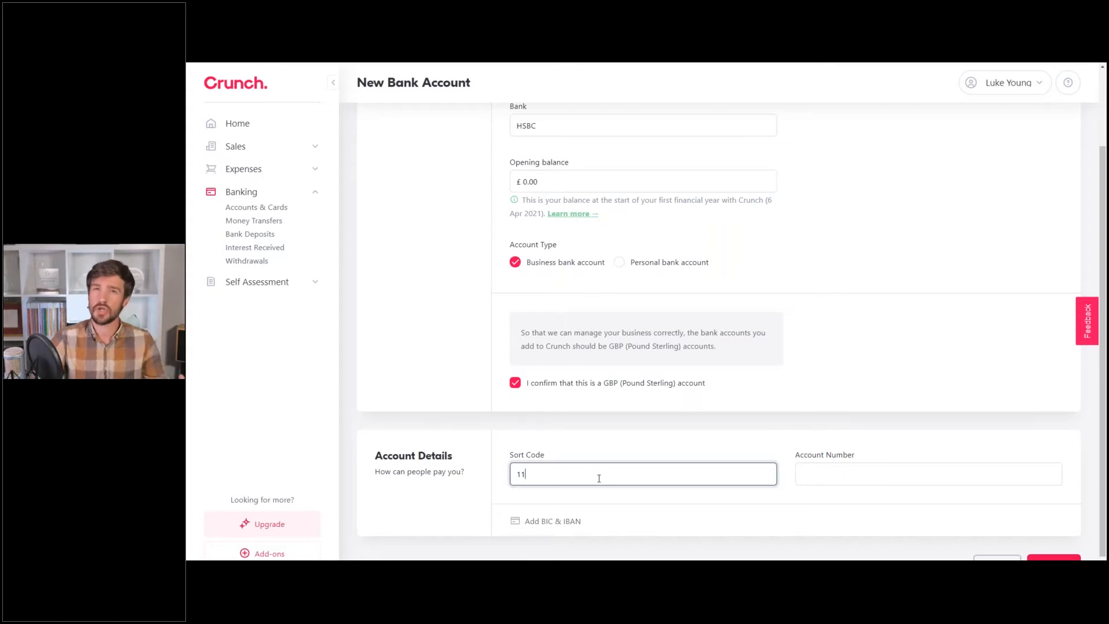
type("-11-11")
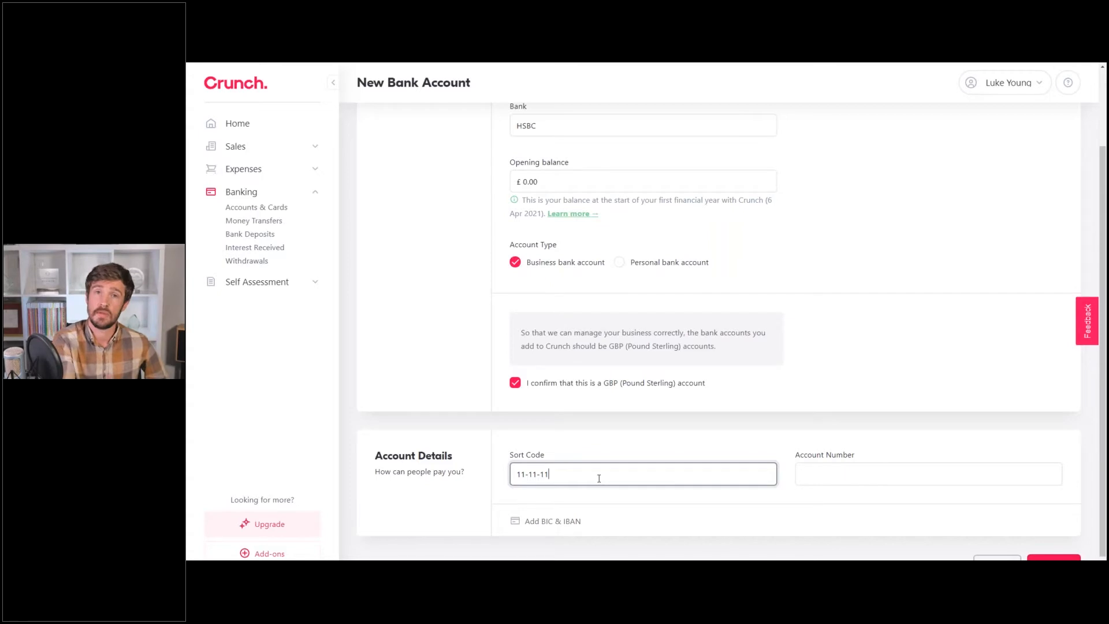
left_click(819, 478)
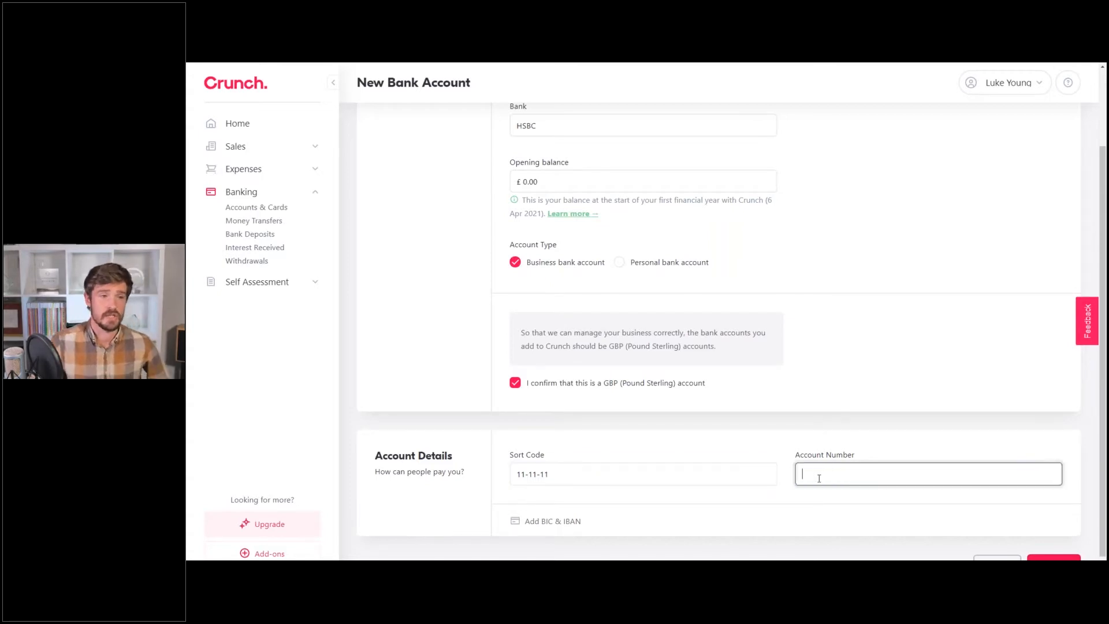
type("12345678")
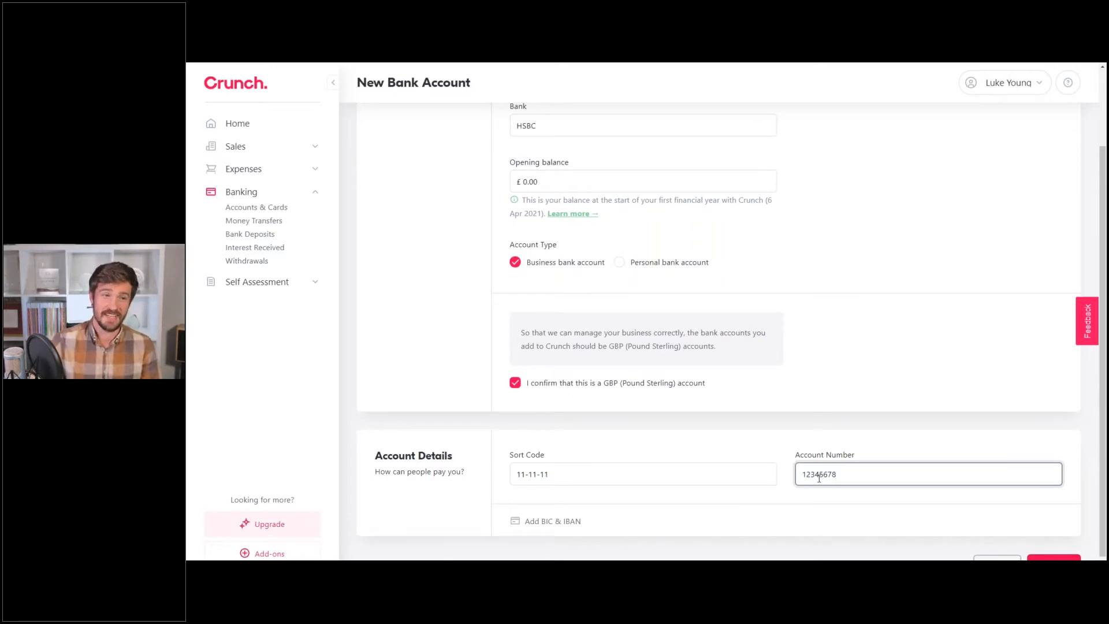
scroll(670, 440, "down", 1)
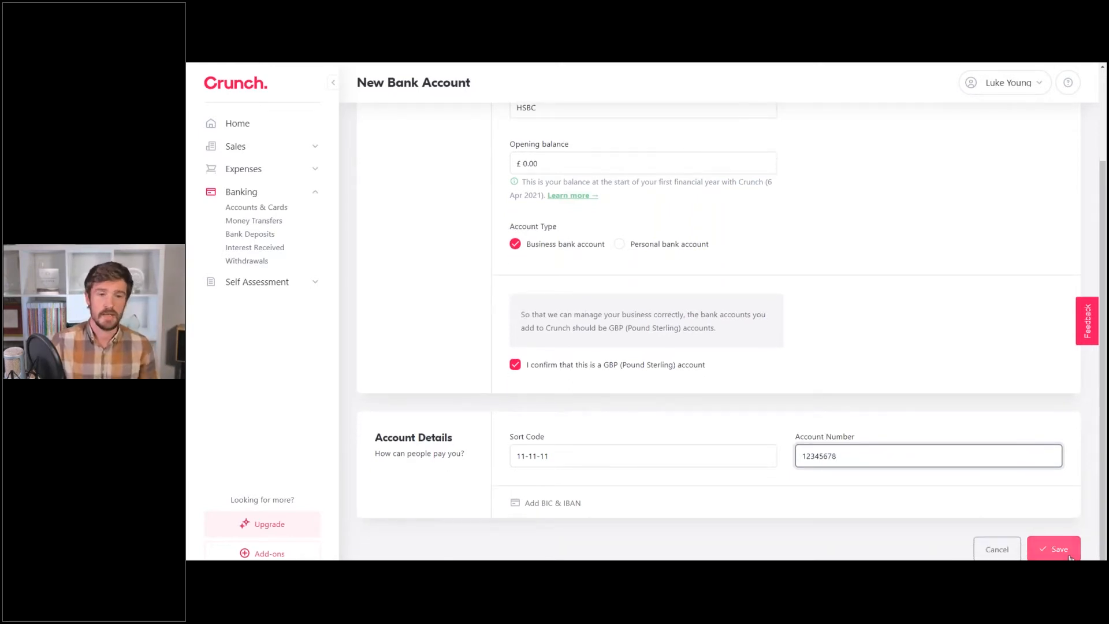
left_click(1070, 556)
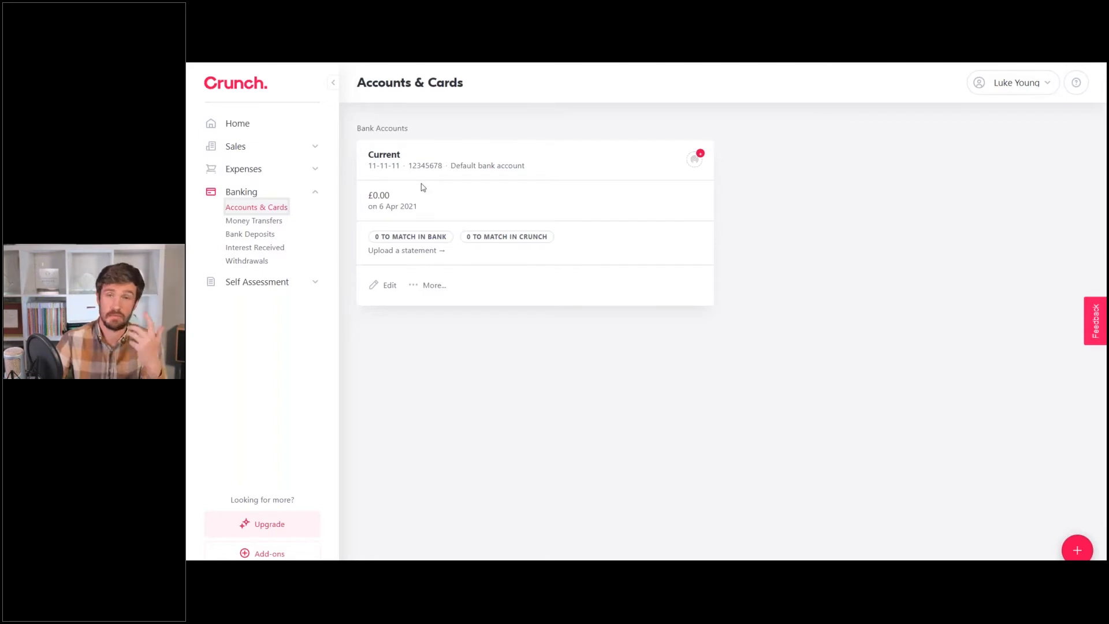
left_click(699, 163)
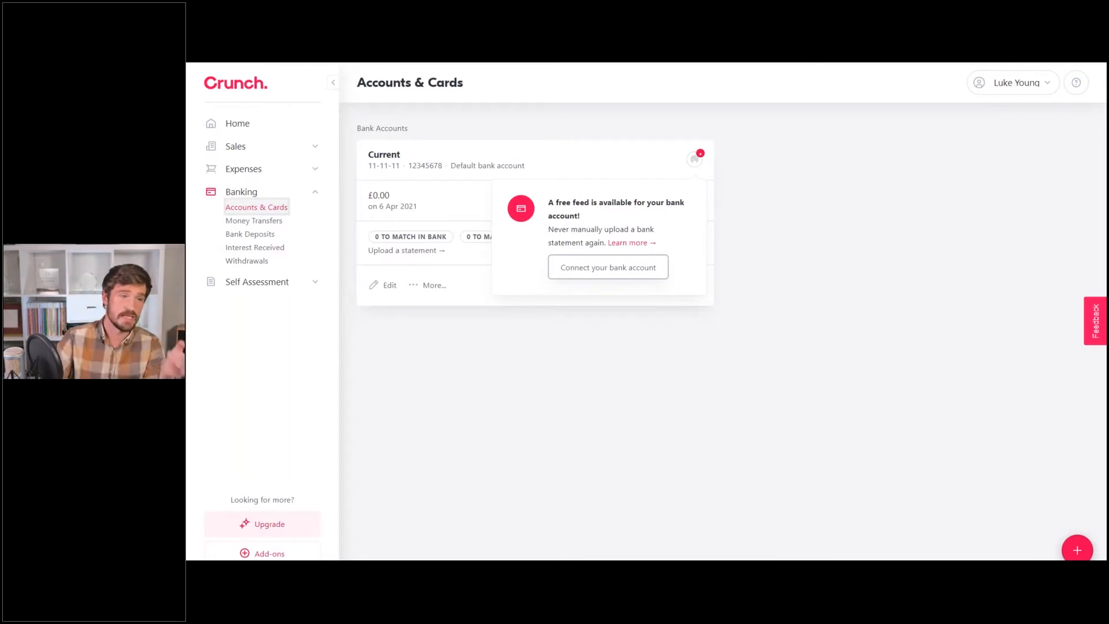
left_click(608, 267)
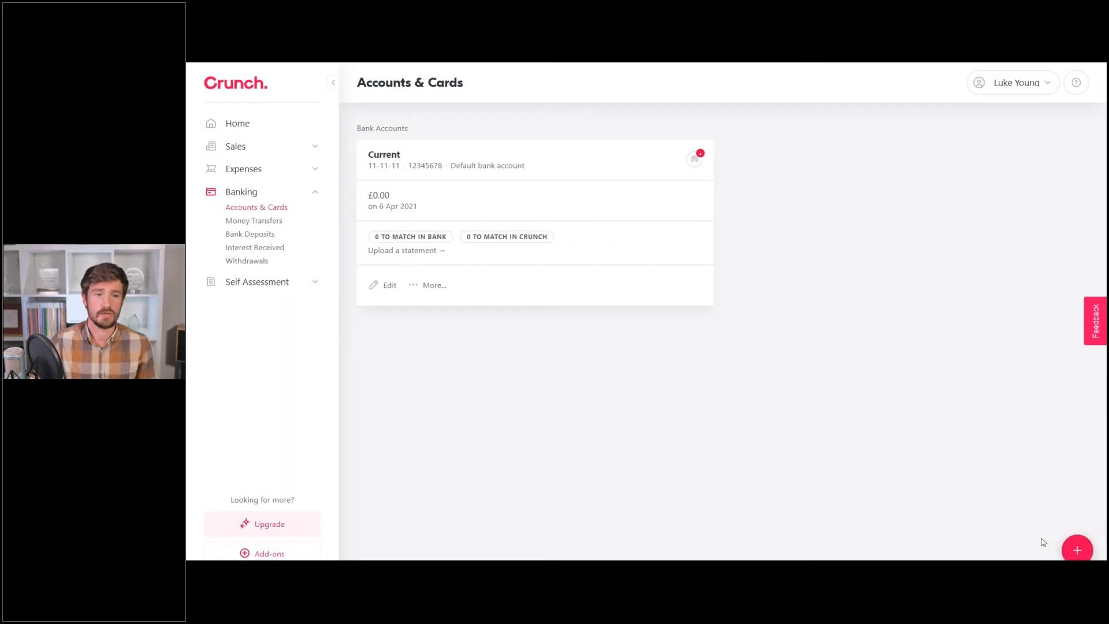
left_click(1078, 550)
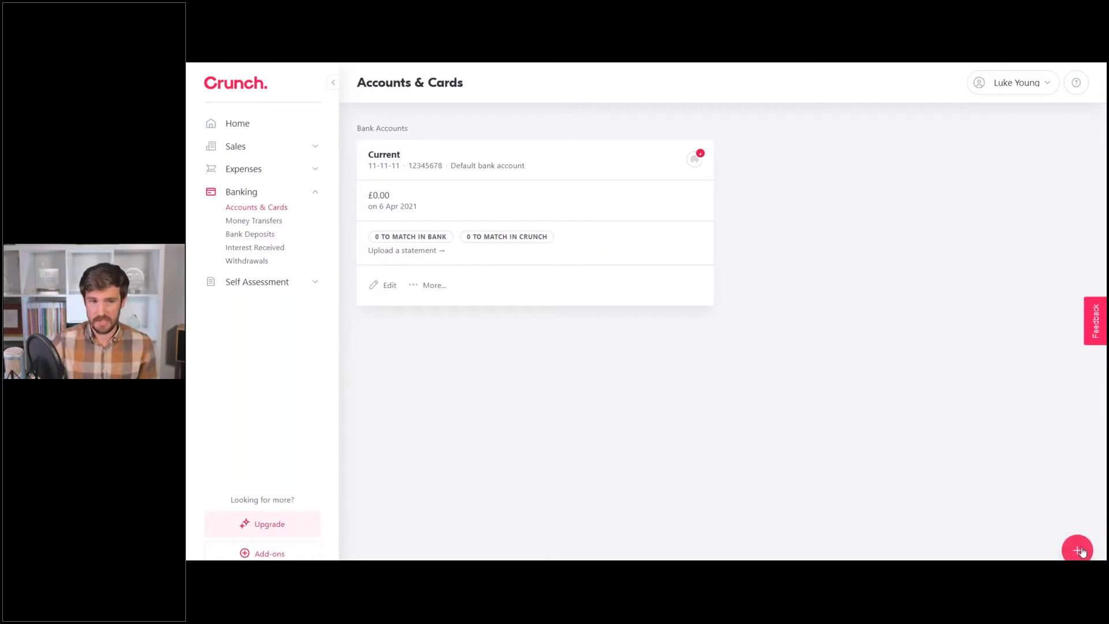
left_click(1076, 517)
left_click(559, 167)
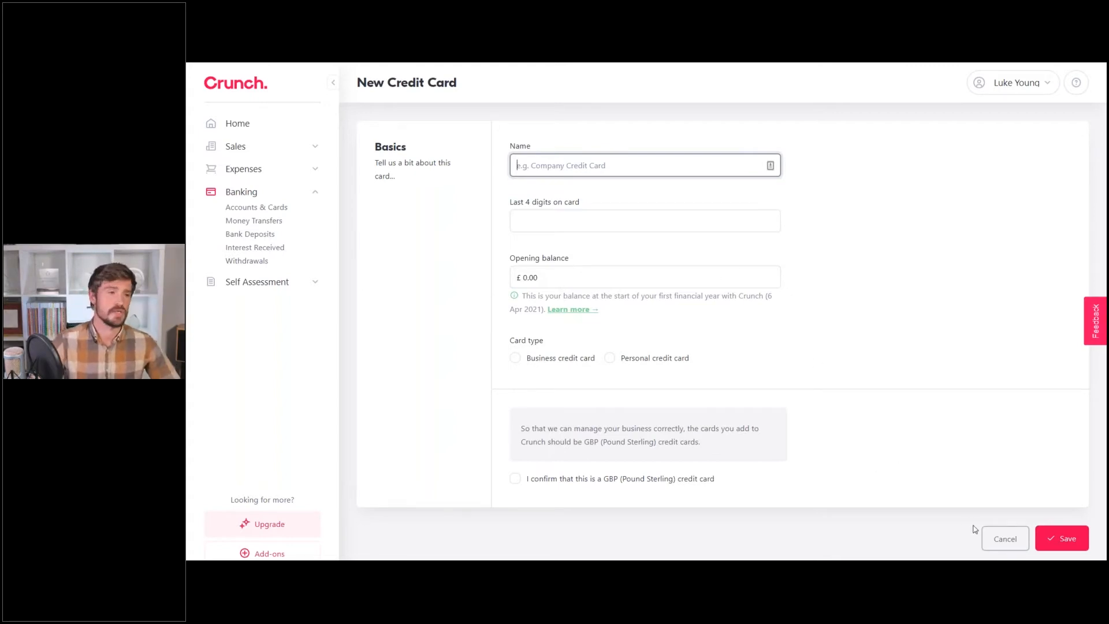
left_click(1005, 540)
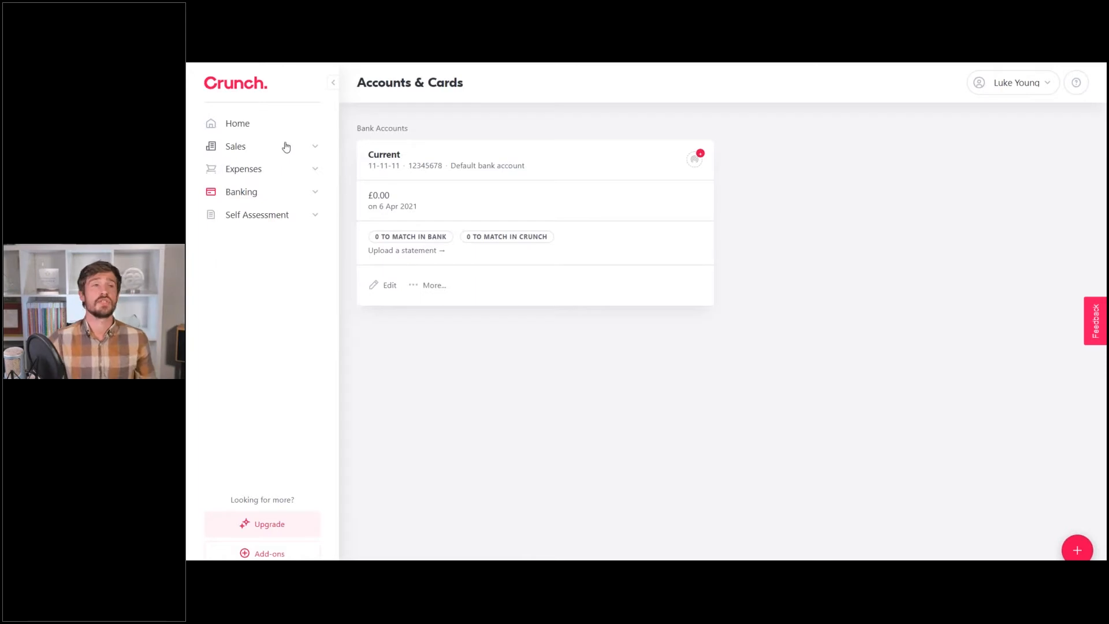
On the Invoices page, save the business address 1234, Brighton, BN1 1AA.
left_click(314, 147)
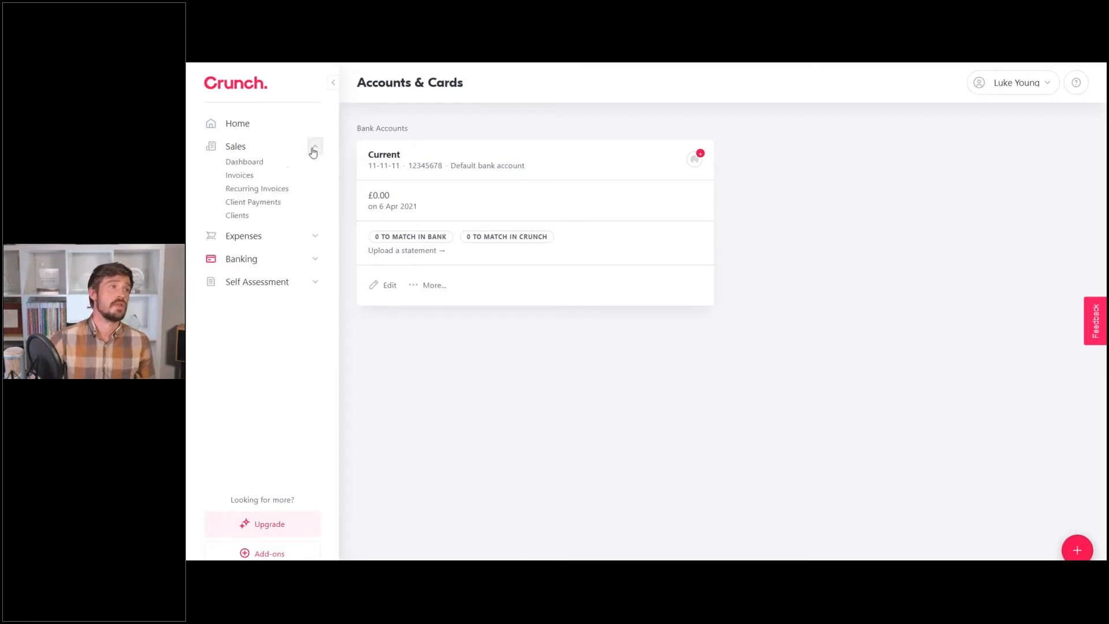
left_click(253, 161)
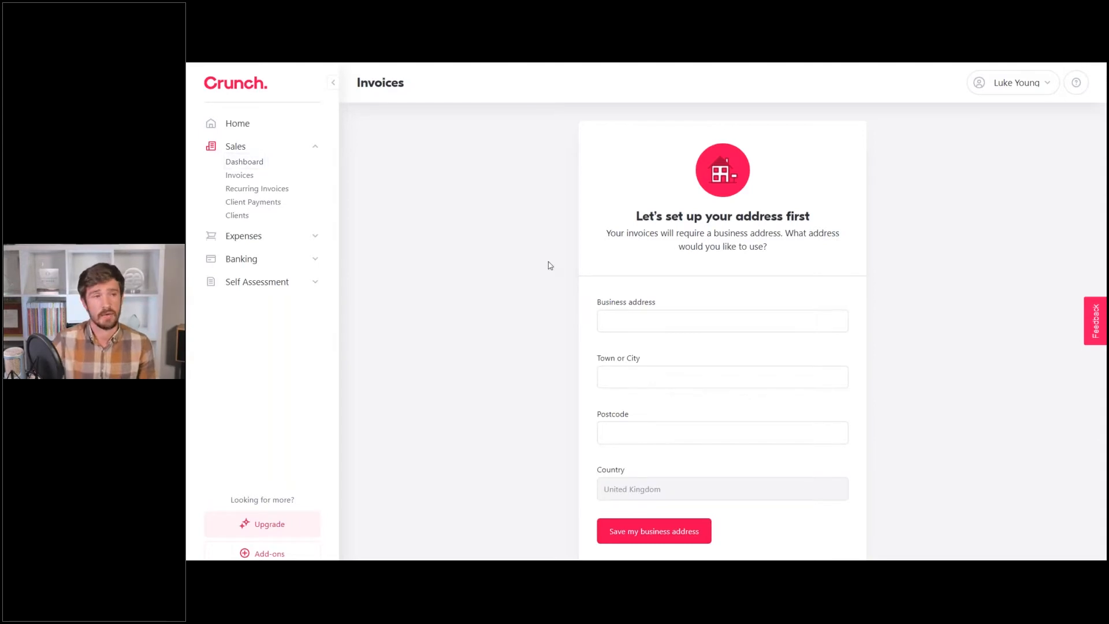
left_click(644, 328)
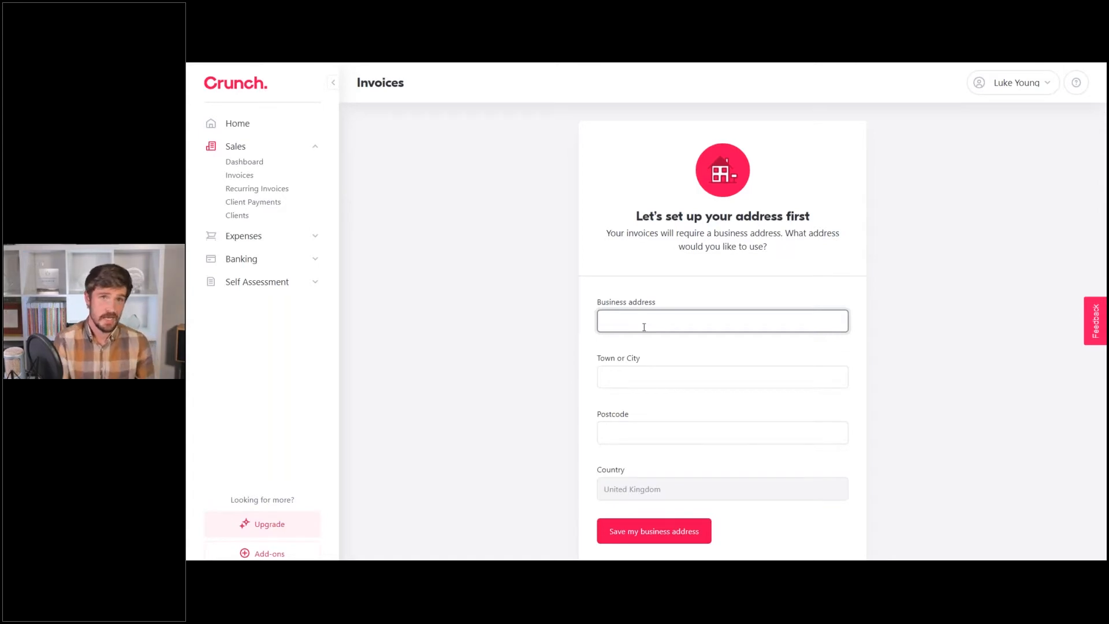
type("1234")
left_click(636, 372)
type("Brighton")
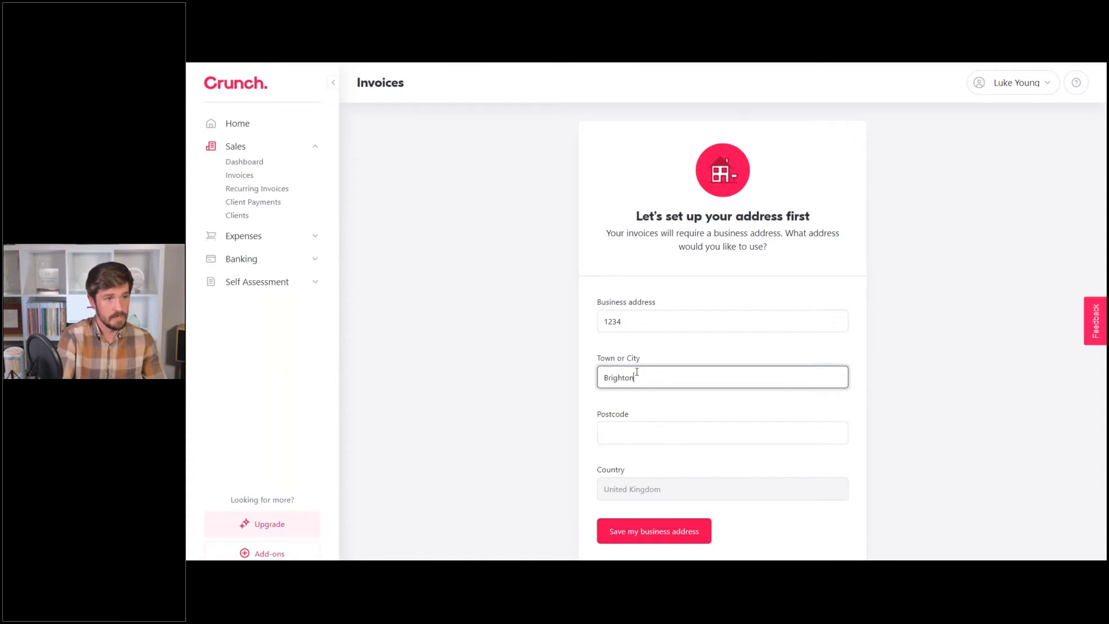
left_click(718, 450)
type("BN1 1AA")
left_click(681, 532)
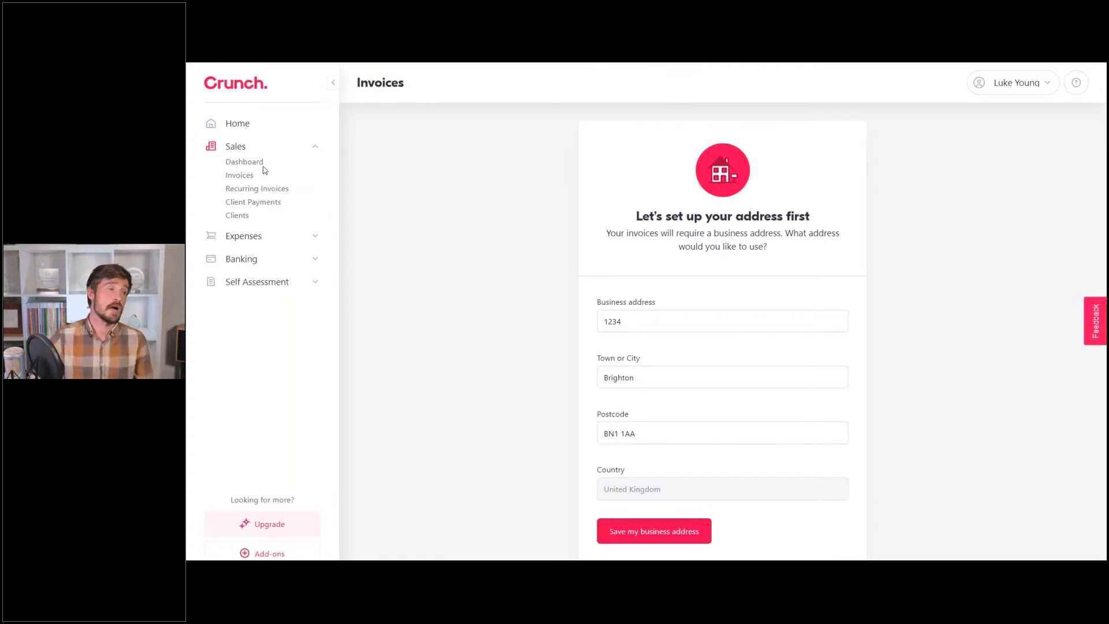
Go to the Sales dashboard and open the Clients list.
left_click(244, 162)
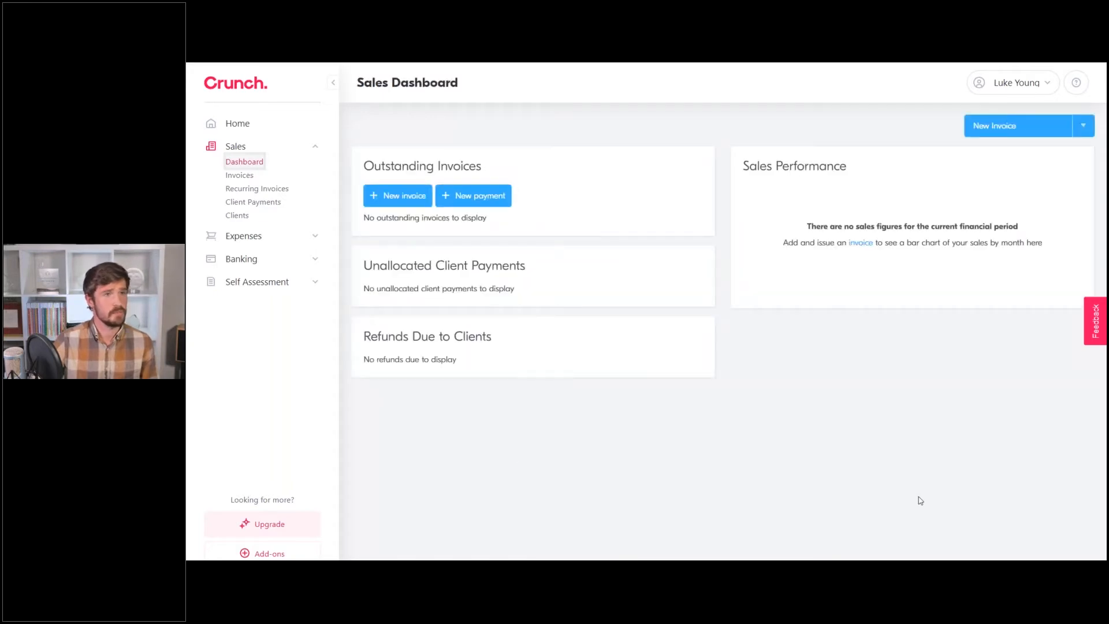
left_click(240, 218)
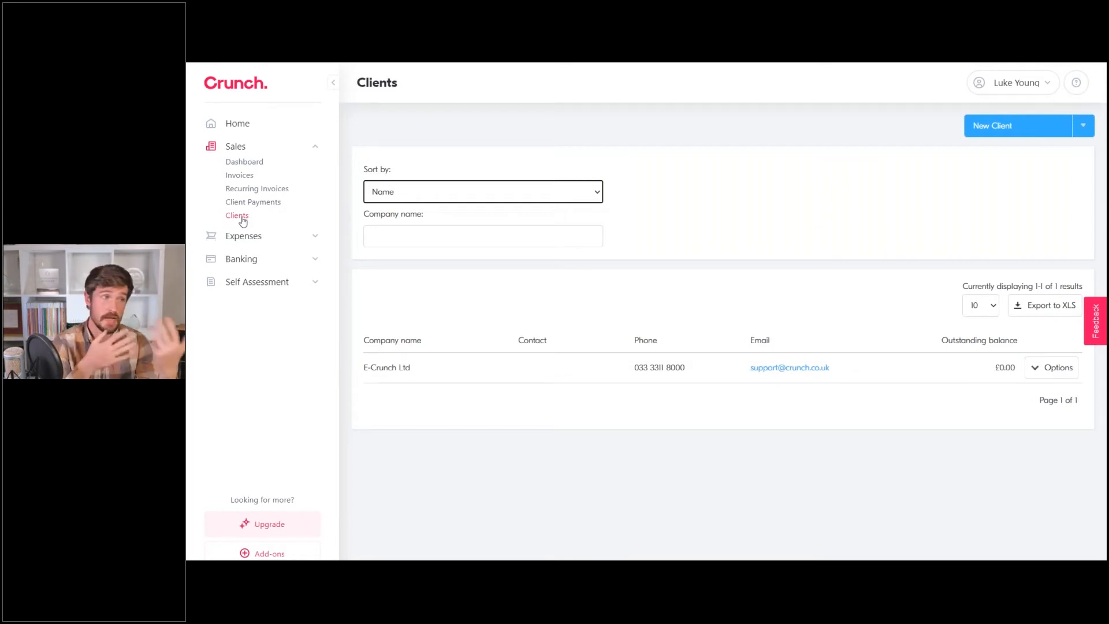
Open the Add New Client form with the New Client button.
left_click(645, 153)
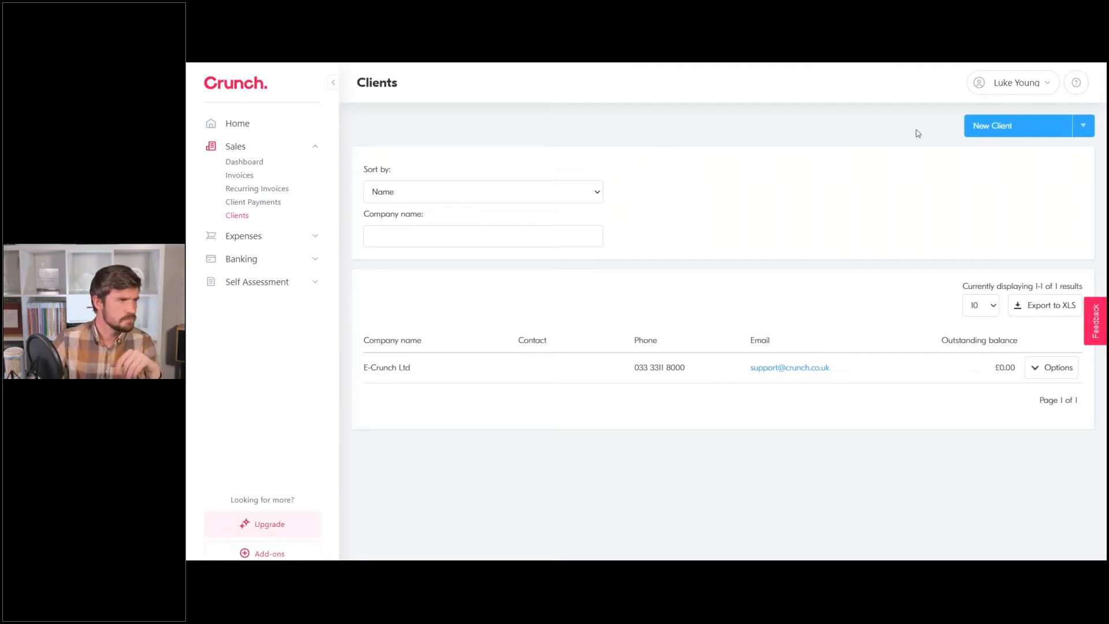
left_click(997, 133)
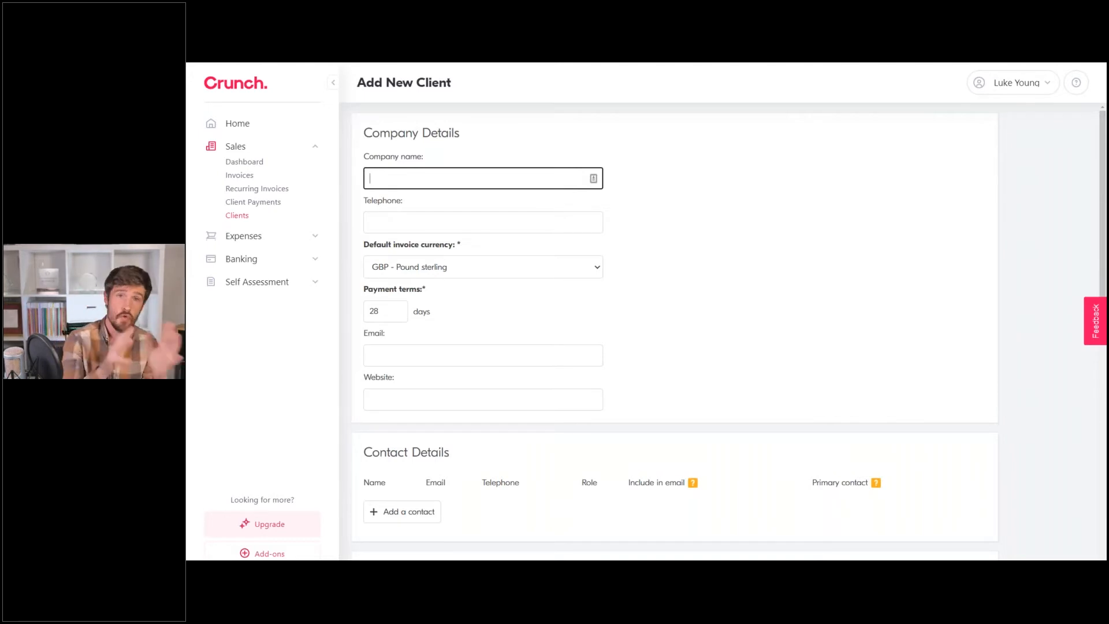
Enter the client's full name in the Company name field.
type("John Smith")
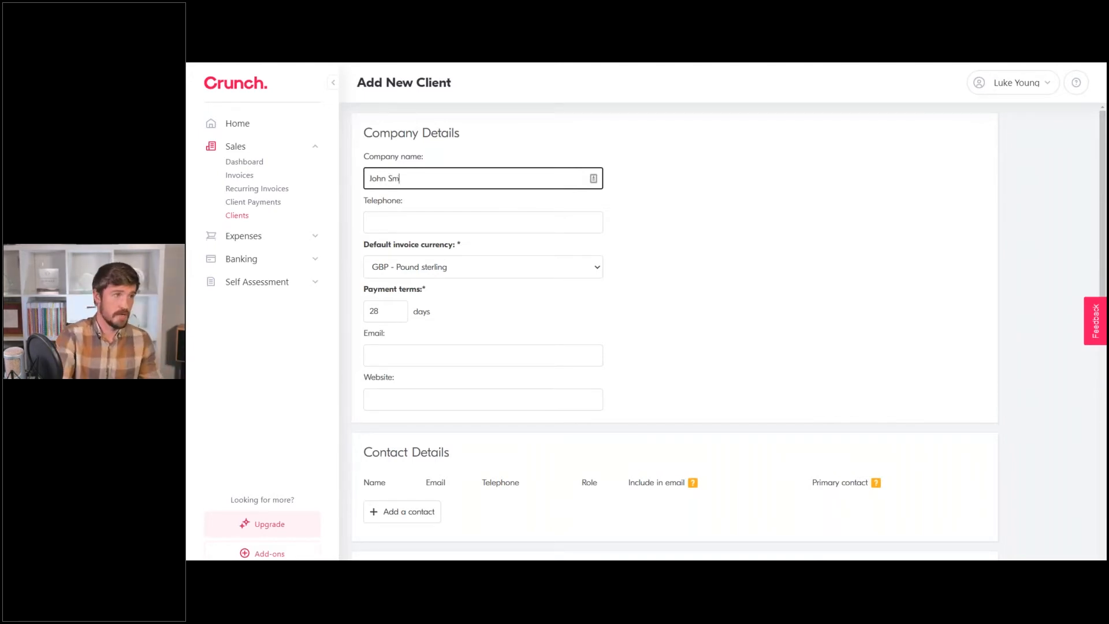
left_click(757, 235)
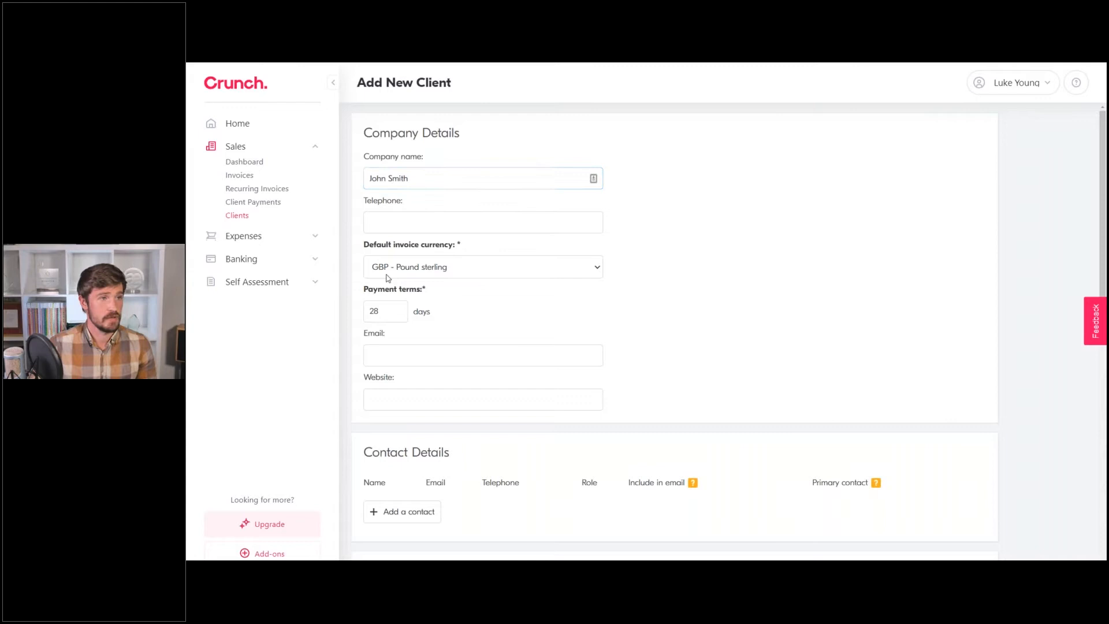
Set the client's invoice currency to AUD - Australian dollar.
left_click(428, 267)
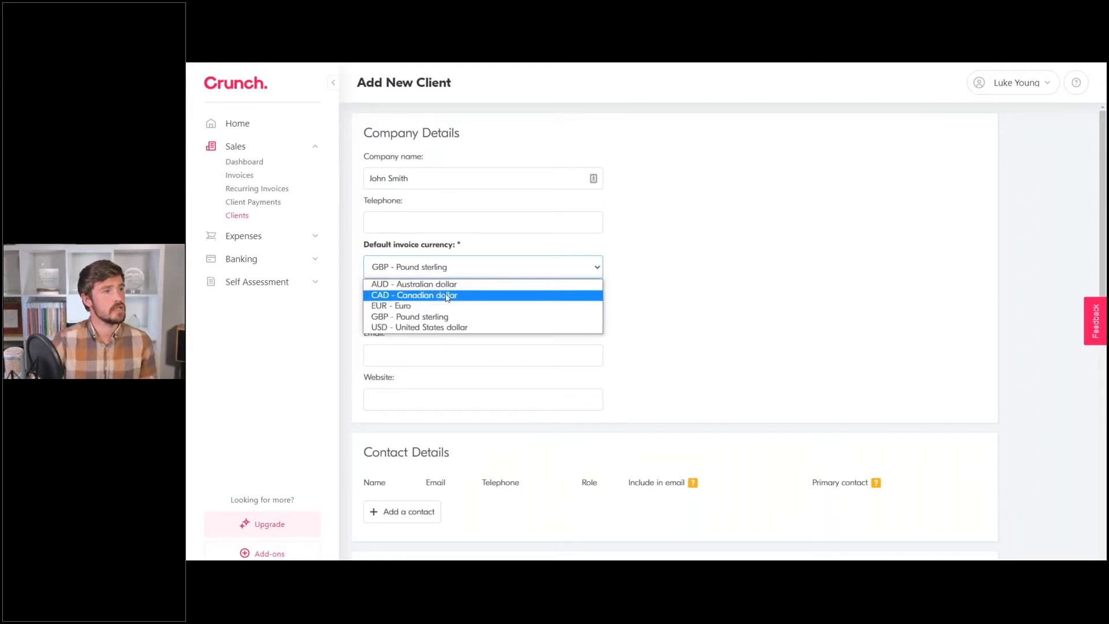
left_click(448, 285)
left_click(448, 271)
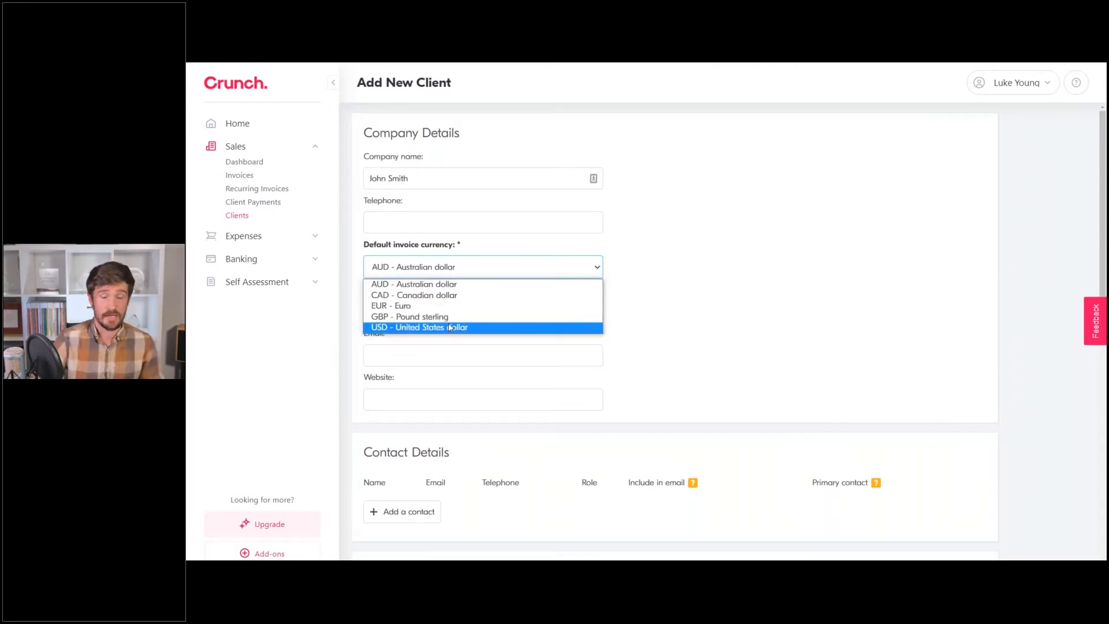
left_click(686, 257)
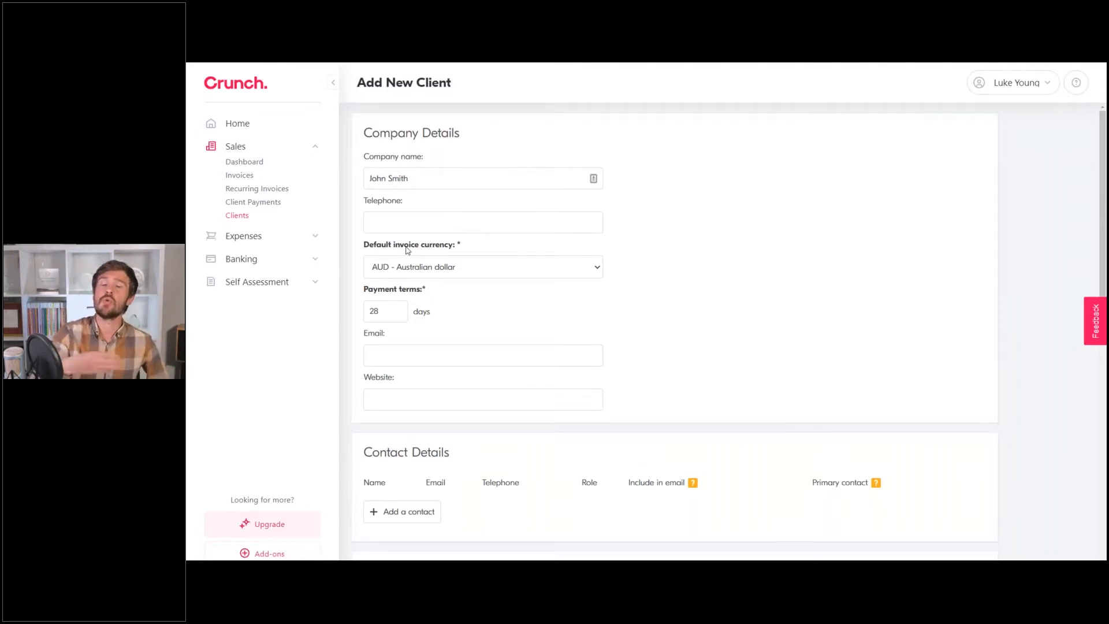
Change the client's payment terms from 28 to 14 days.
left_click(375, 312)
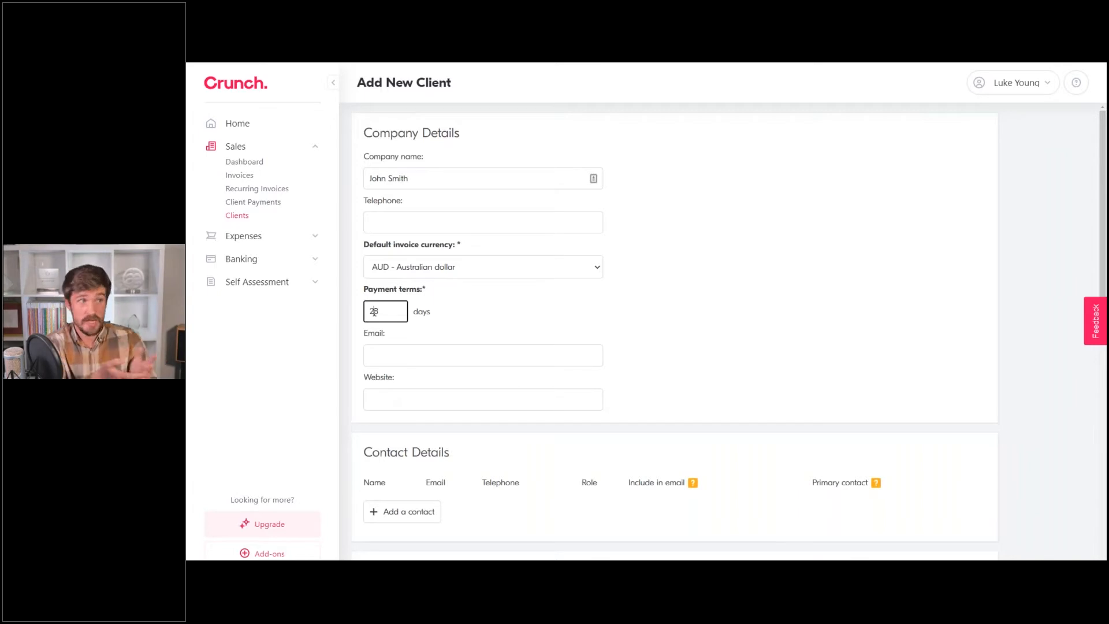
double_click(374, 312)
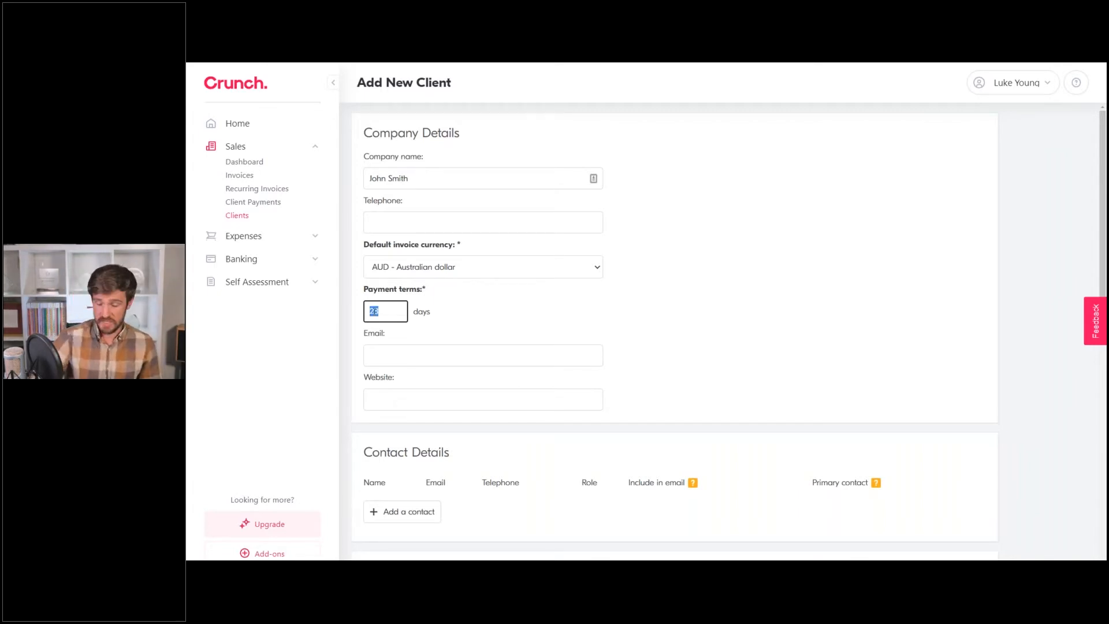
type("14")
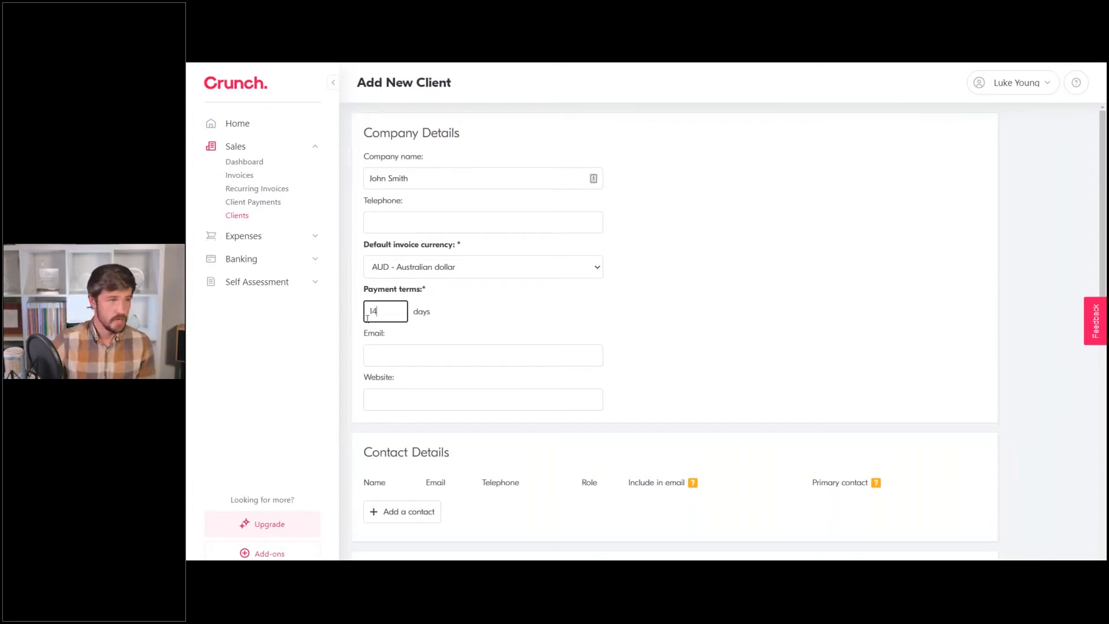
left_click(549, 330)
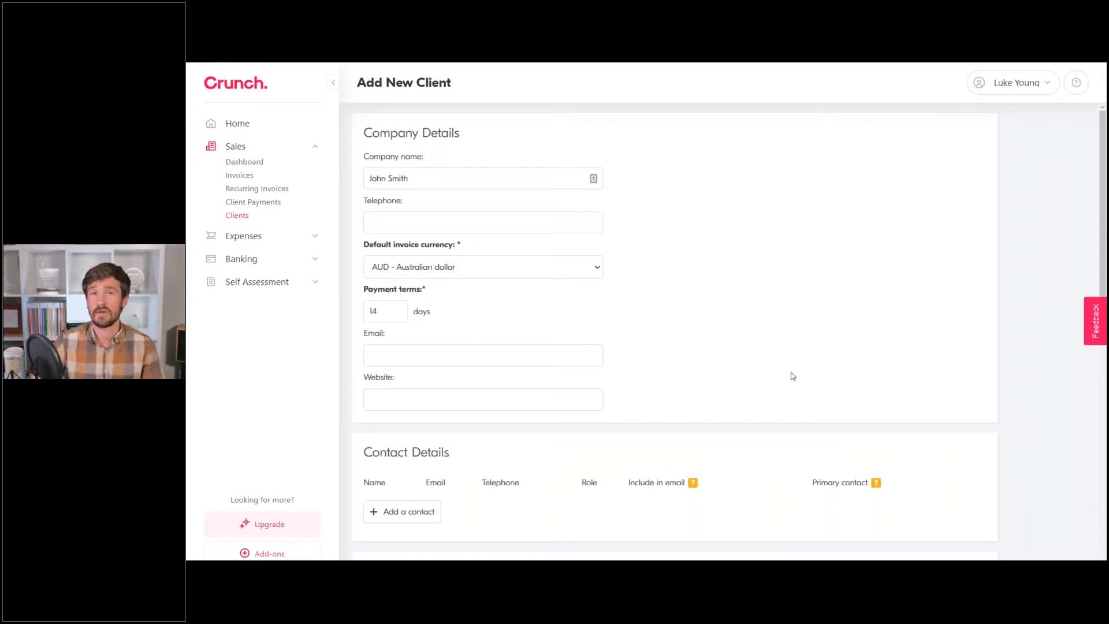
scroll(507, 301, "down", 2)
scroll(507, 295, "up", 1)
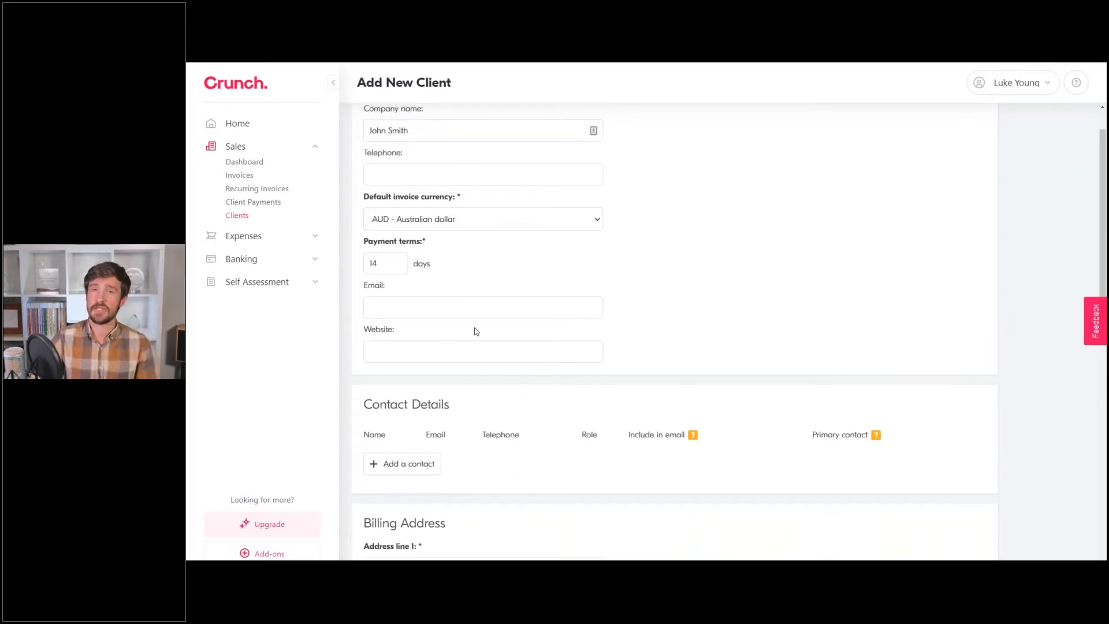
scroll(476, 331, "up", 1)
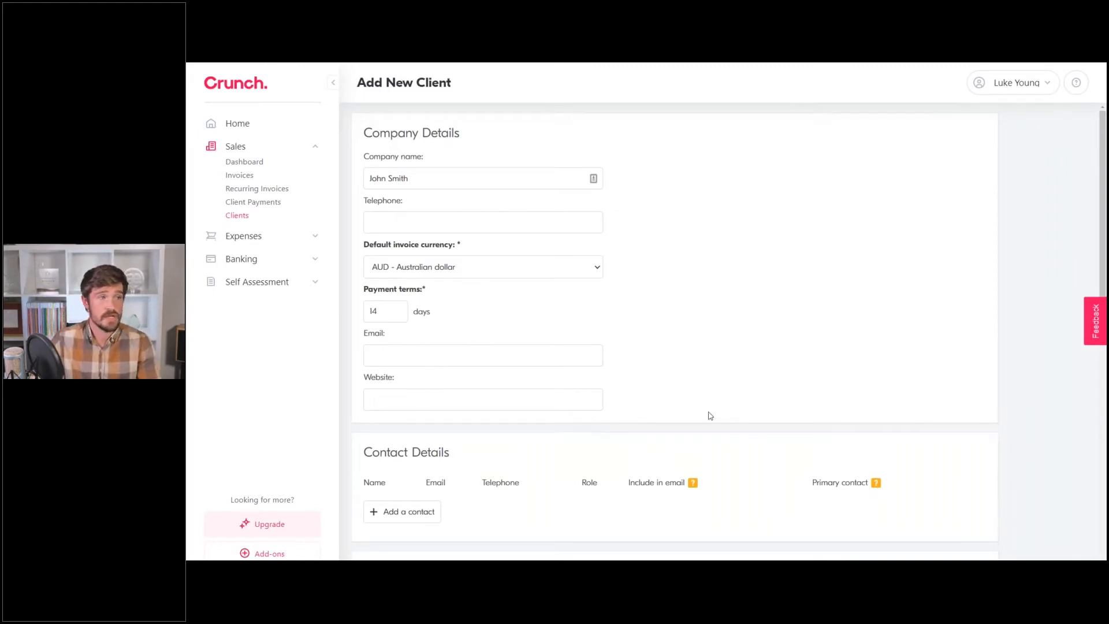
scroll(764, 394, "down", 1)
scroll(764, 395, "down", 3)
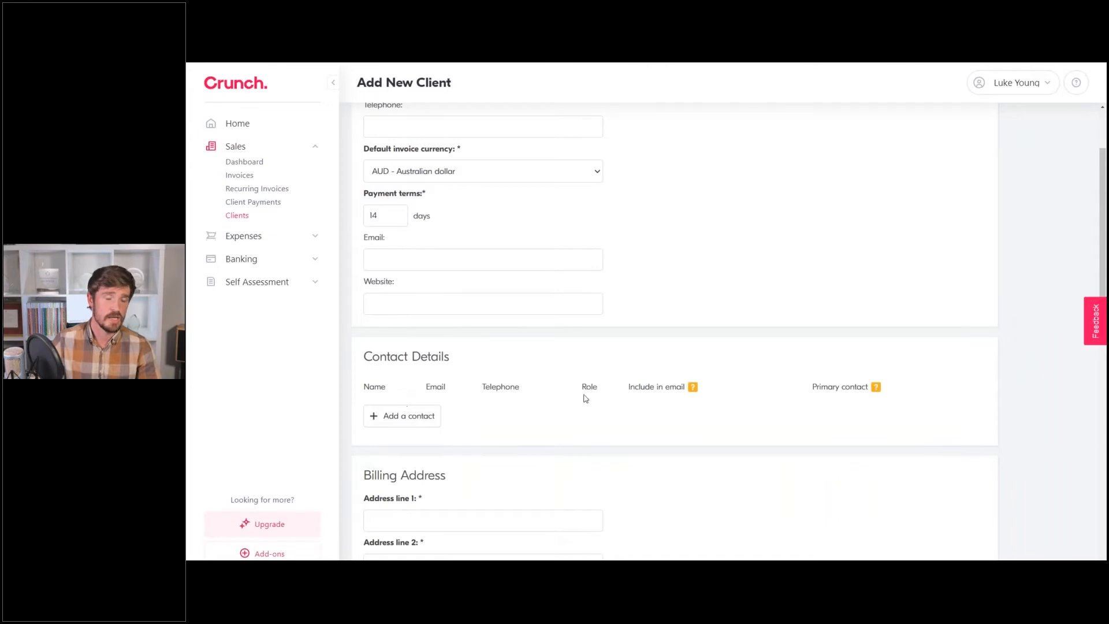
Add a contact with the client's name and e-mail, included in invoice e-mails.
left_click(420, 417)
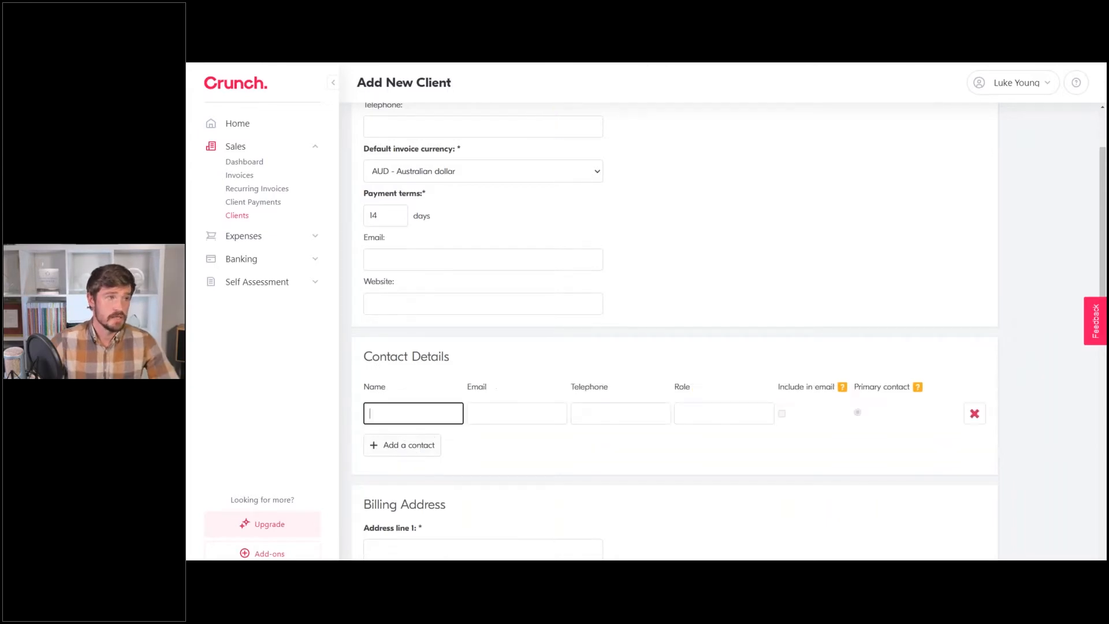
type("John Smith")
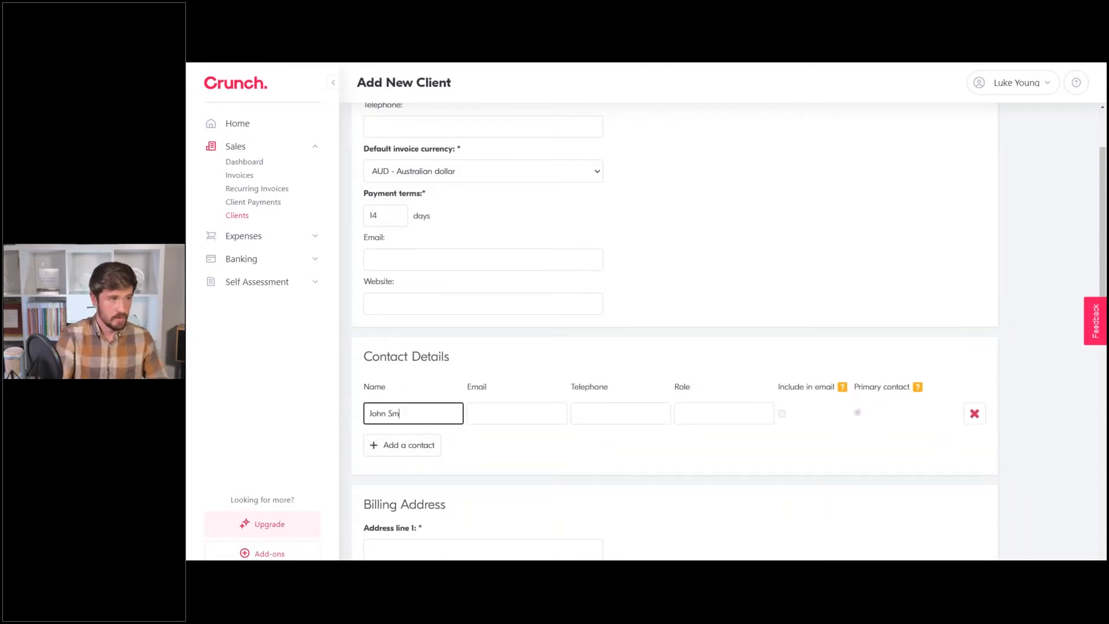
left_click(485, 419)
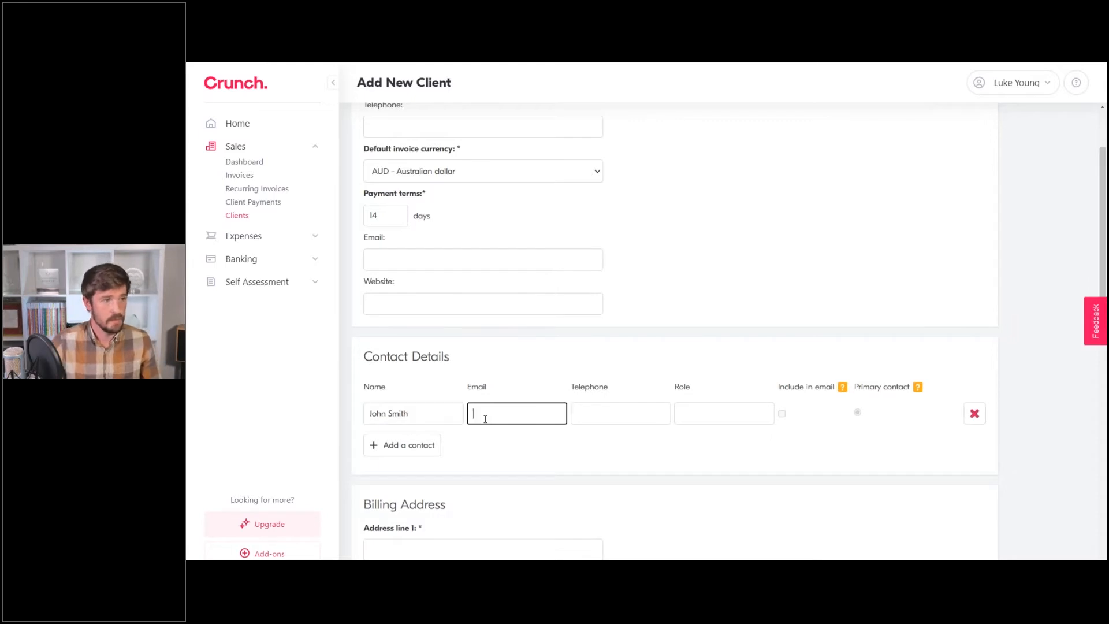
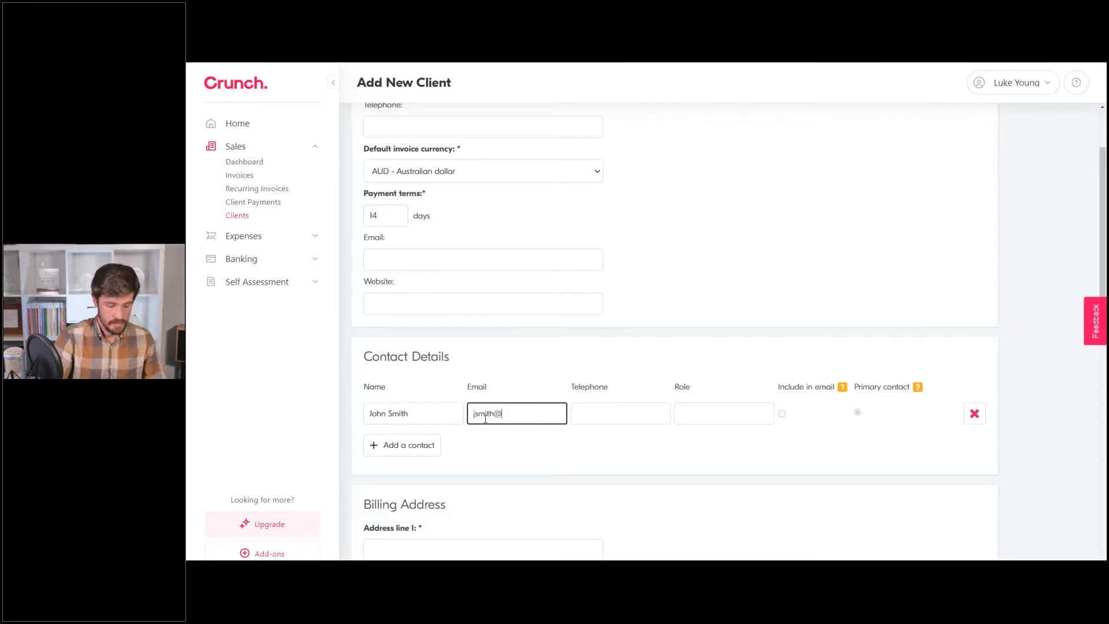
left_click(635, 411)
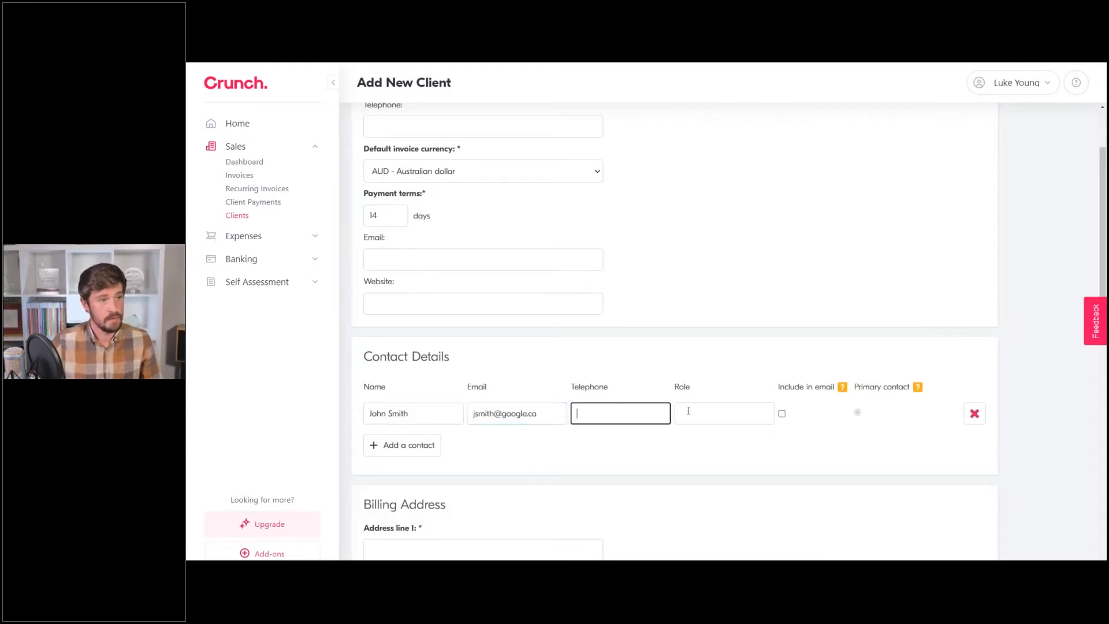
left_click(720, 407)
left_click(452, 416)
left_click(583, 431)
left_click(523, 414)
left_click(445, 418)
left_click(524, 414)
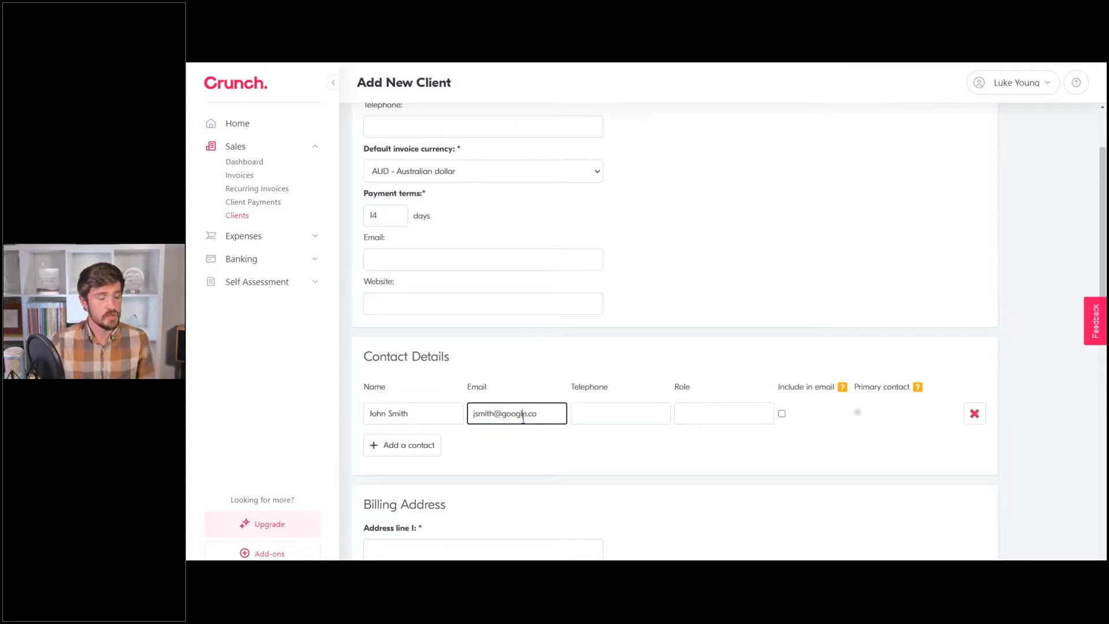
left_click(783, 414)
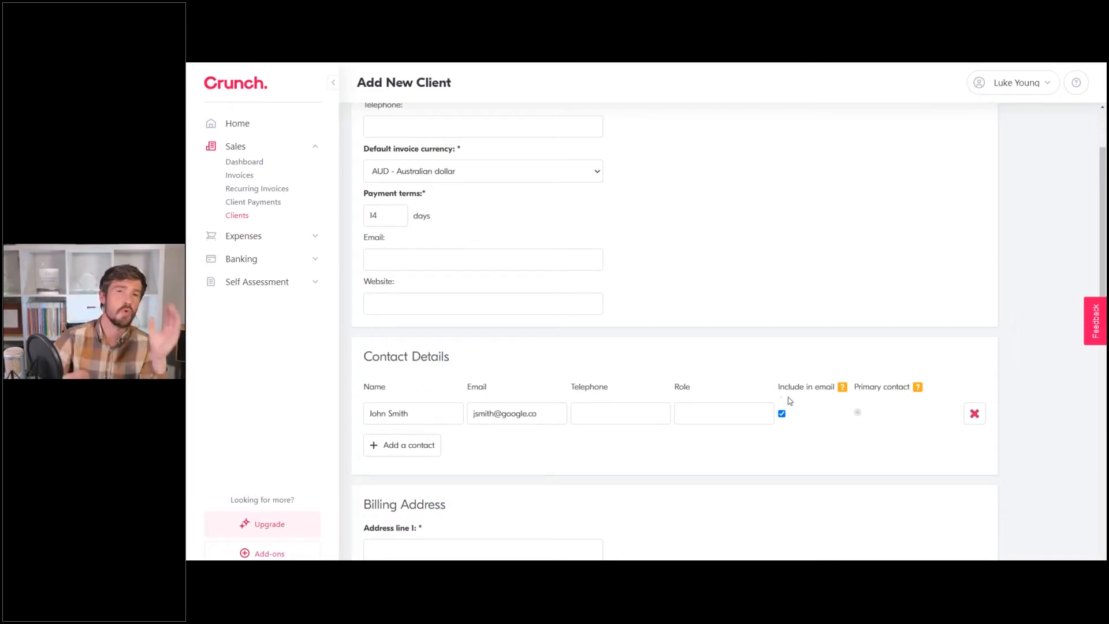
Add two more empty contact rows below the primary contact.
left_click(395, 449)
left_click(396, 473)
scroll(420, 138, "up", 1)
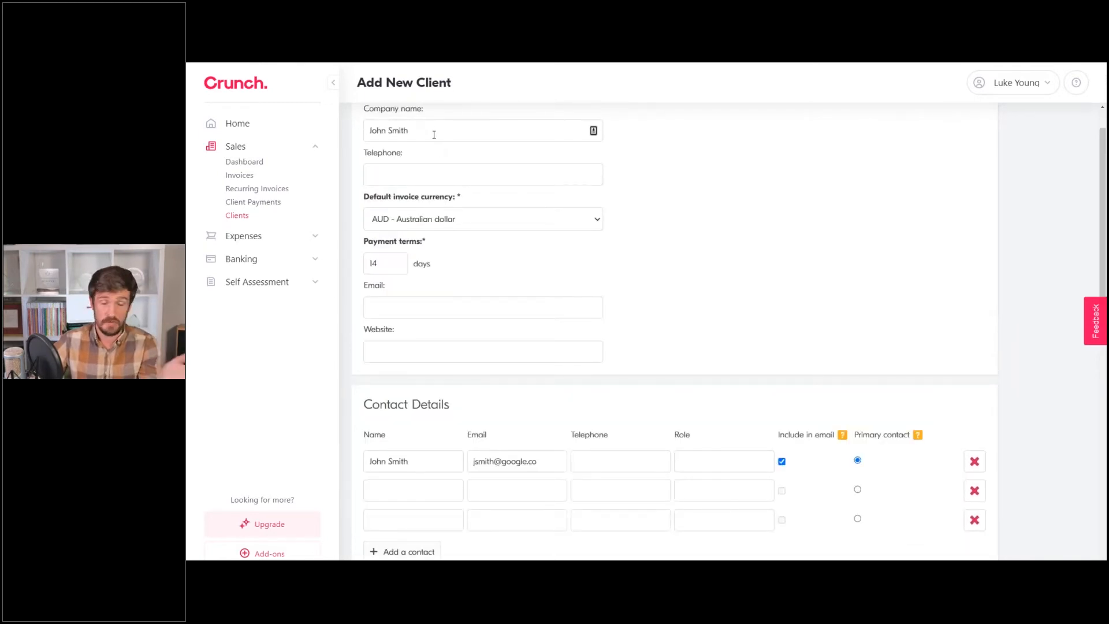
scroll(413, 412, "down", 1)
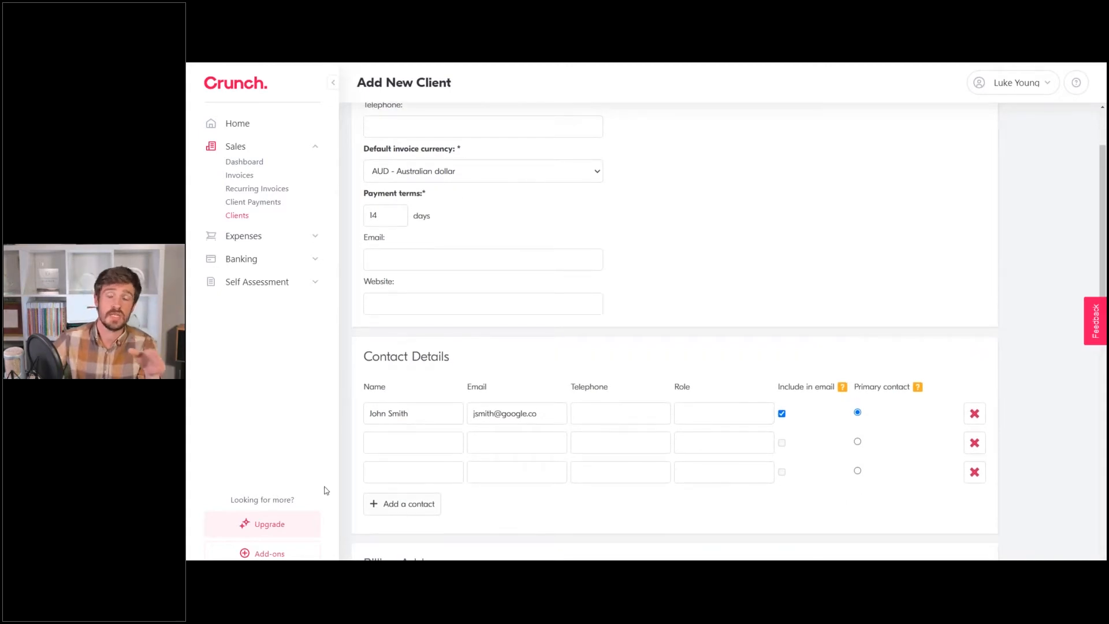
Enter the second contact's name and e-mail, and tick Include in email for them.
left_click(410, 443)
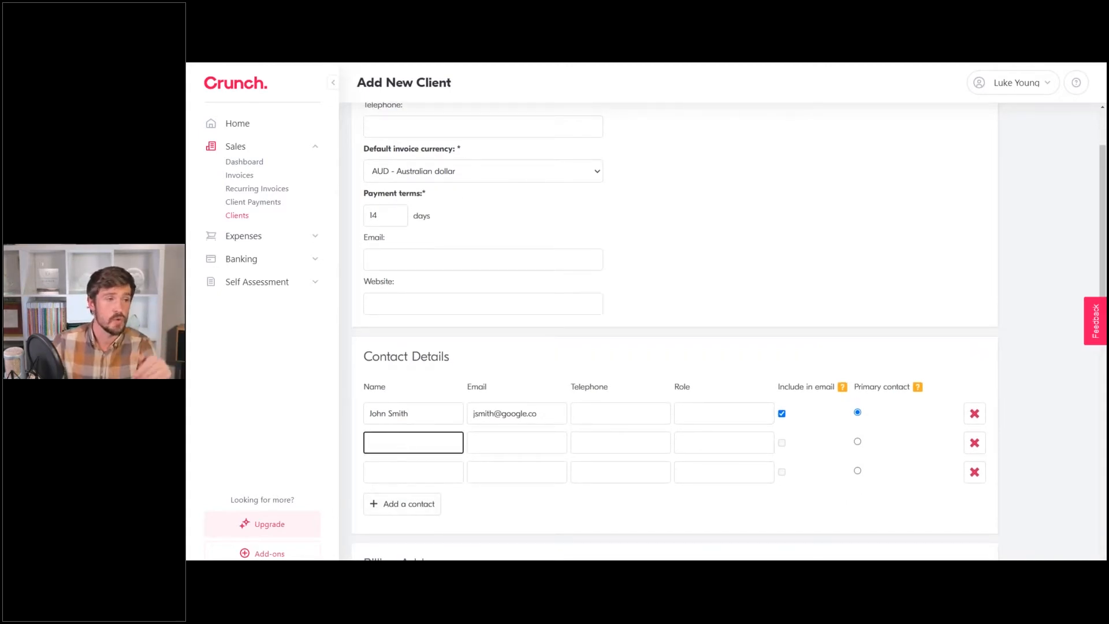
type("Jane Smith")
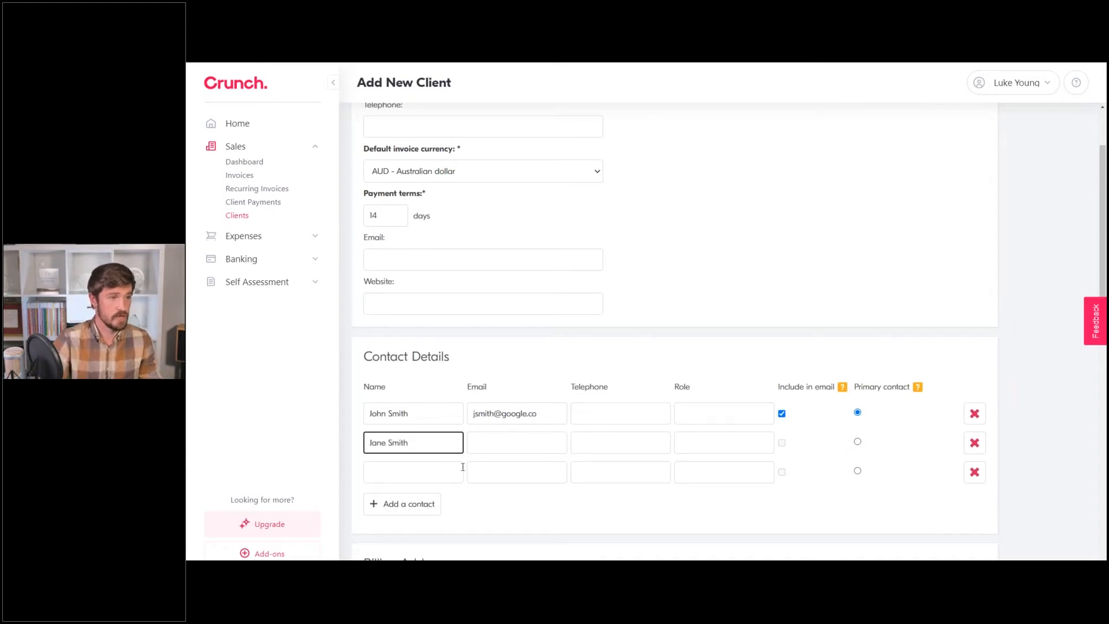
left_click(503, 435)
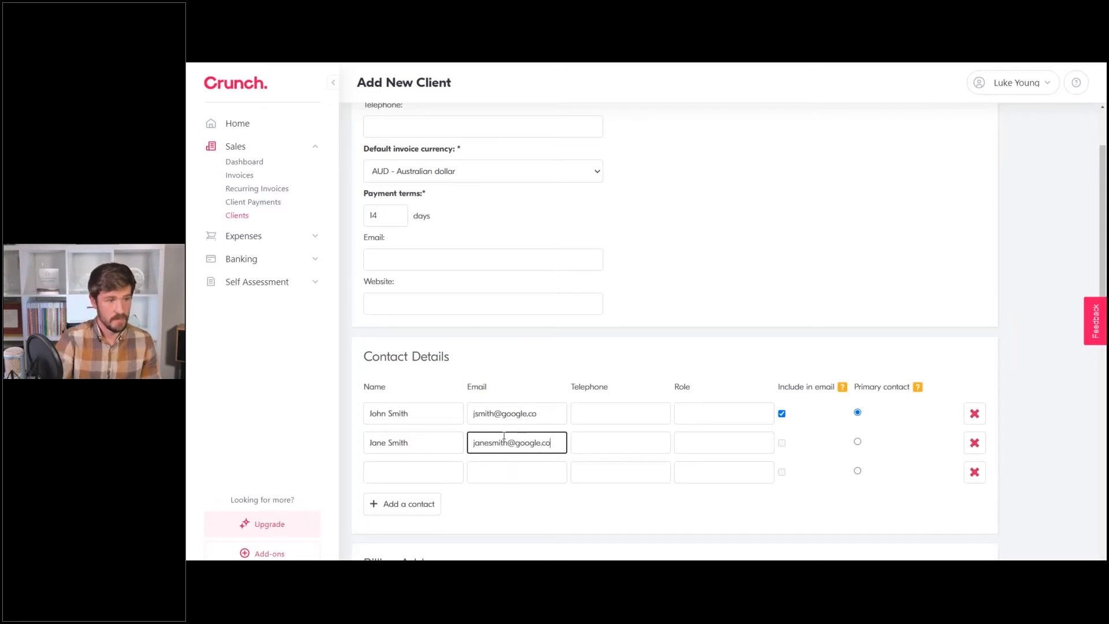
left_click(813, 444)
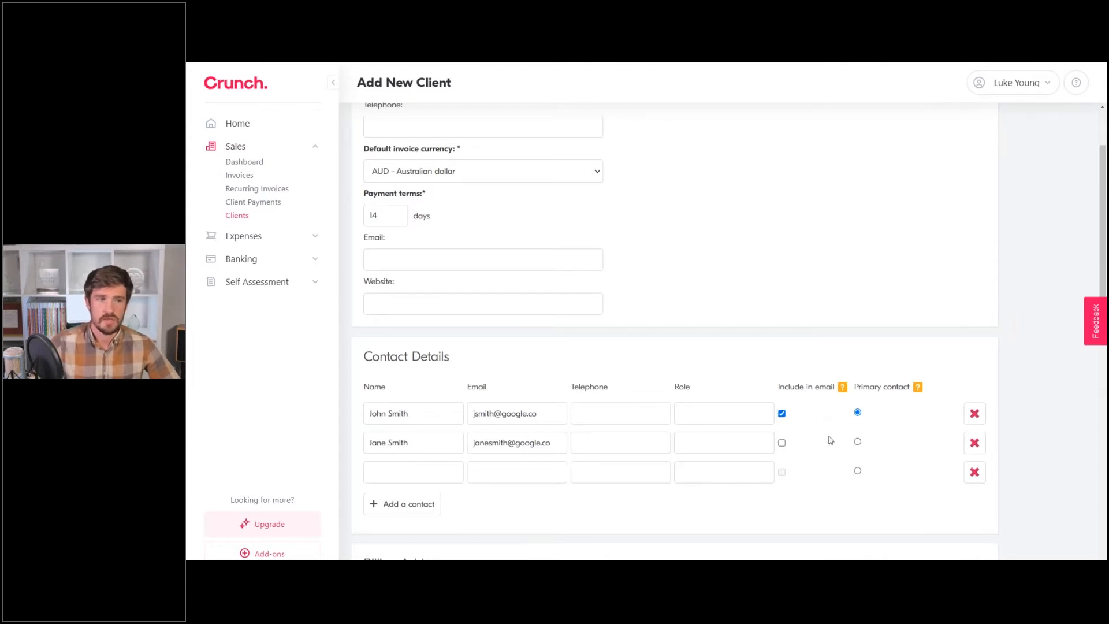
left_click(782, 443)
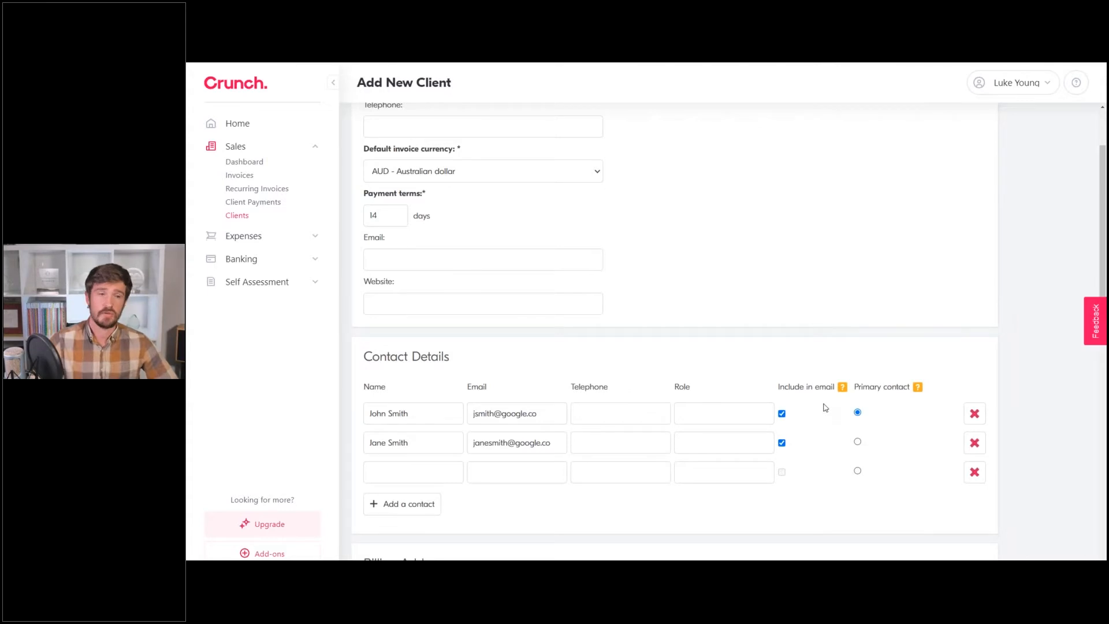
scroll(824, 408, "down", 5)
left_click(424, 324)
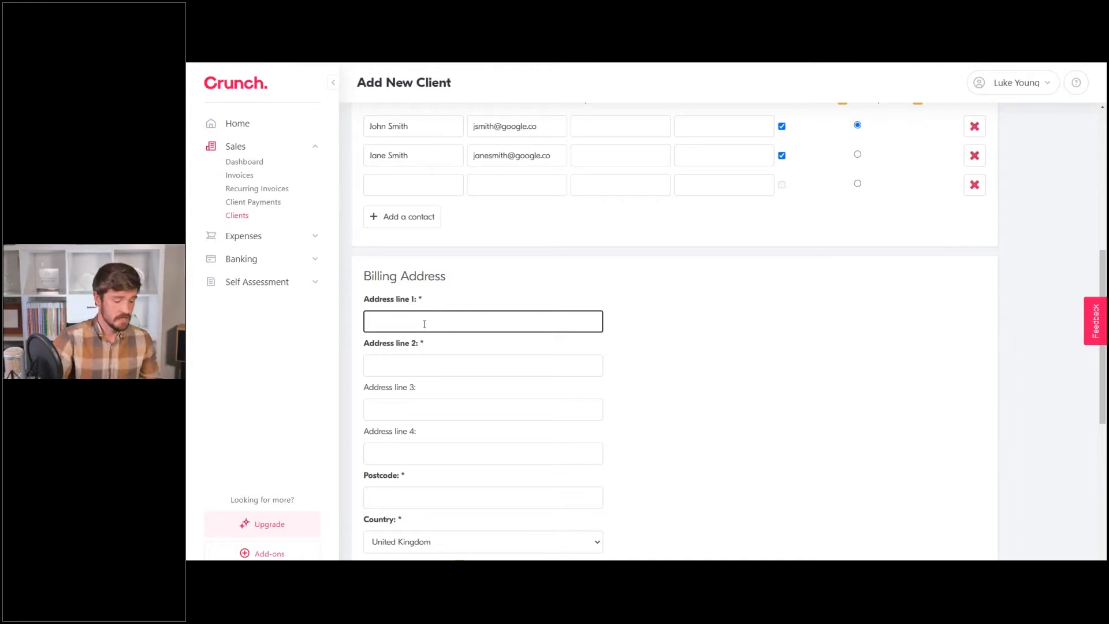
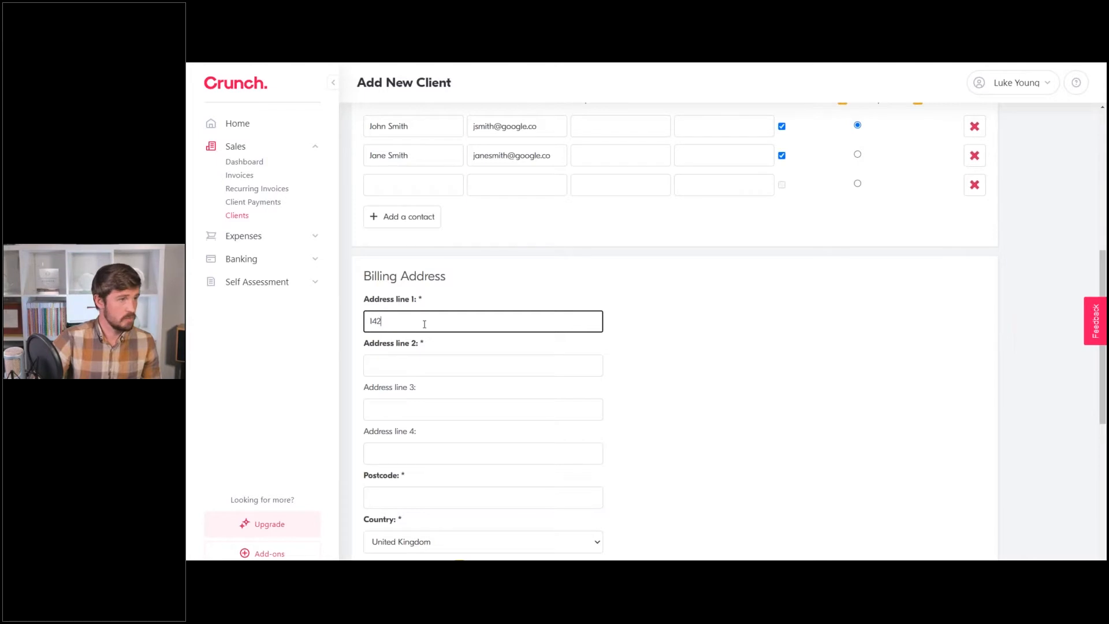
Fill in the client's Address line 1, Address line 2 and Postcode fields.
left_click(424, 363)
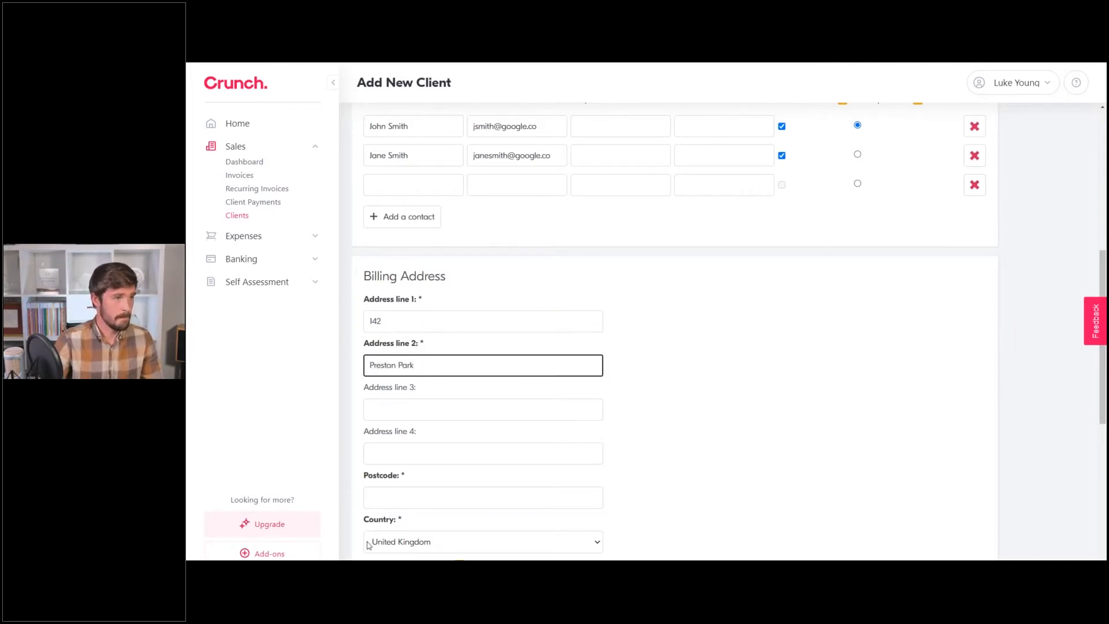
left_click(390, 500)
type("Brighton")
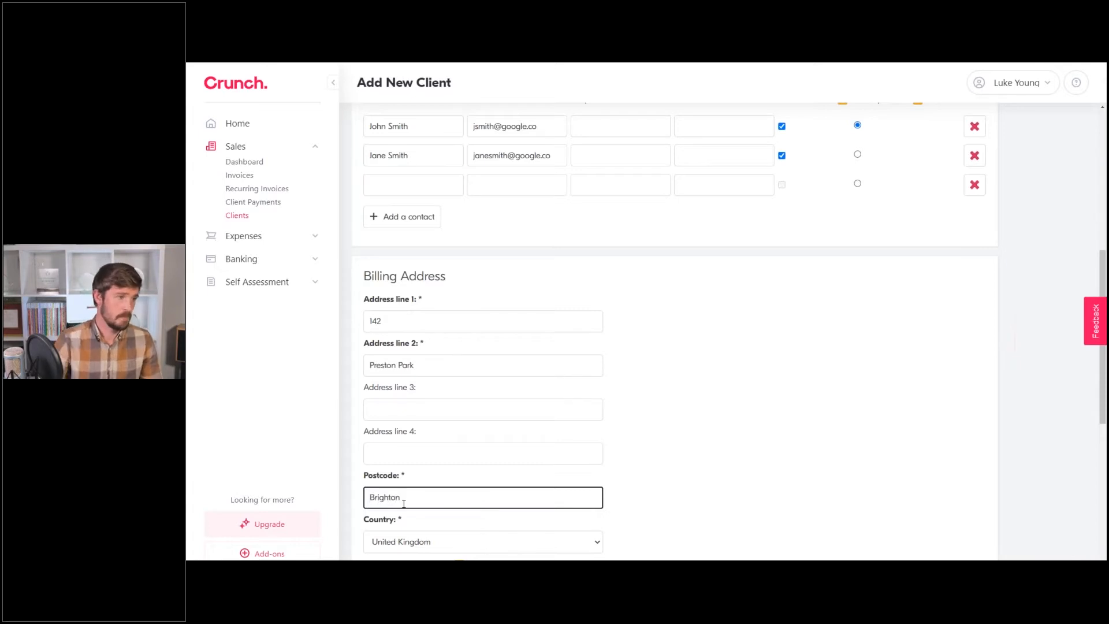
scroll(822, 267, "down", 3)
left_click(643, 319)
Leave the client's country set to United Kingdom.
scroll(638, 344, "down", 2)
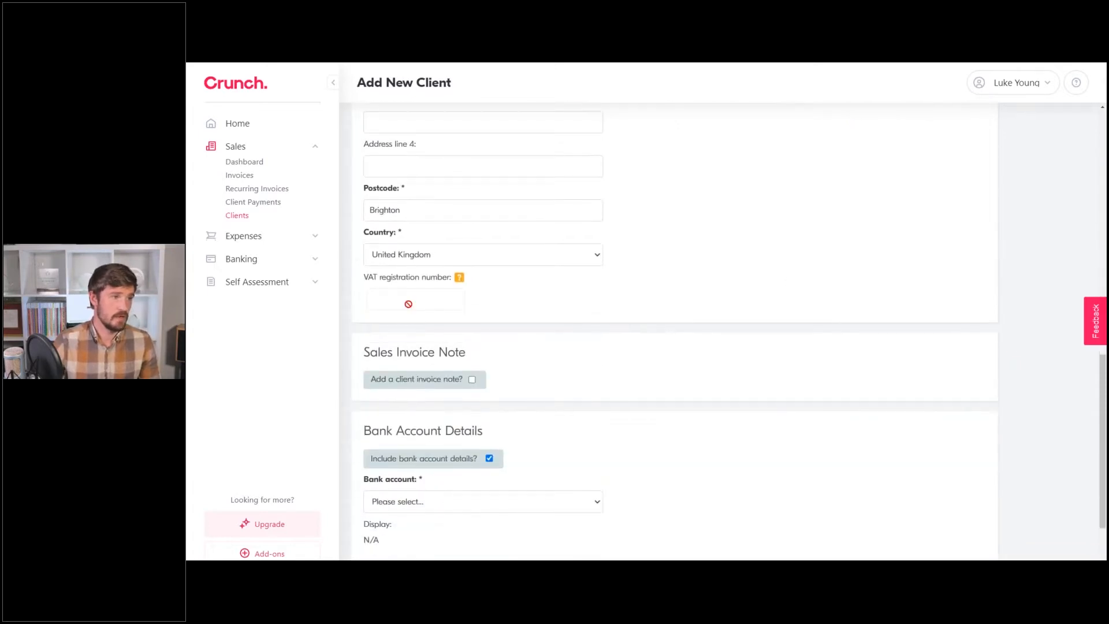
mouse_move(460, 278)
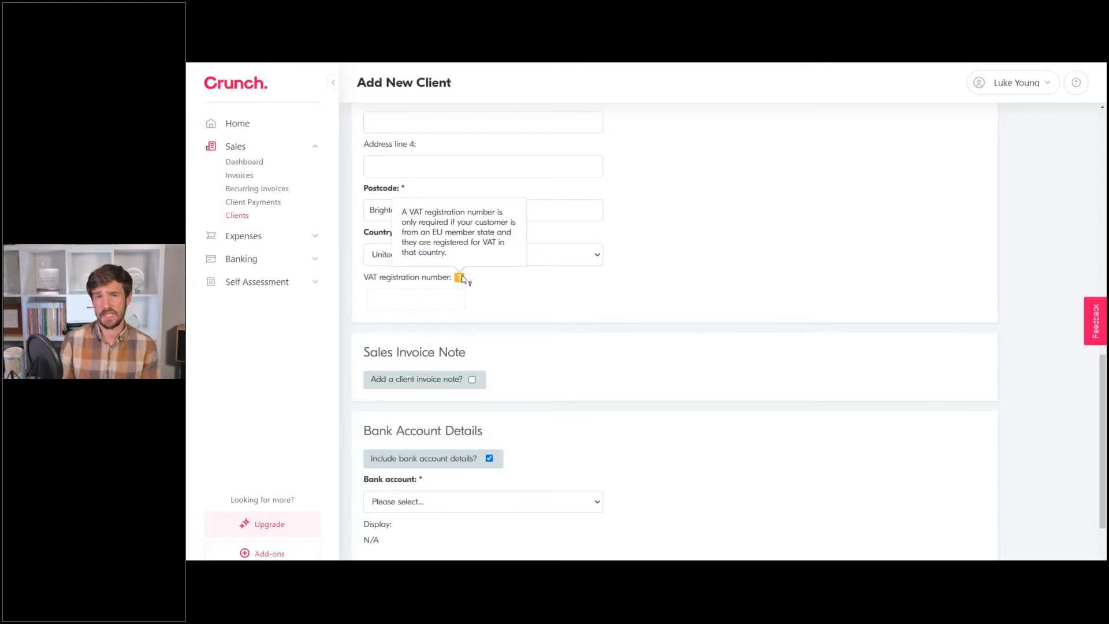
scroll(466, 280, "up", 2)
left_click(538, 354)
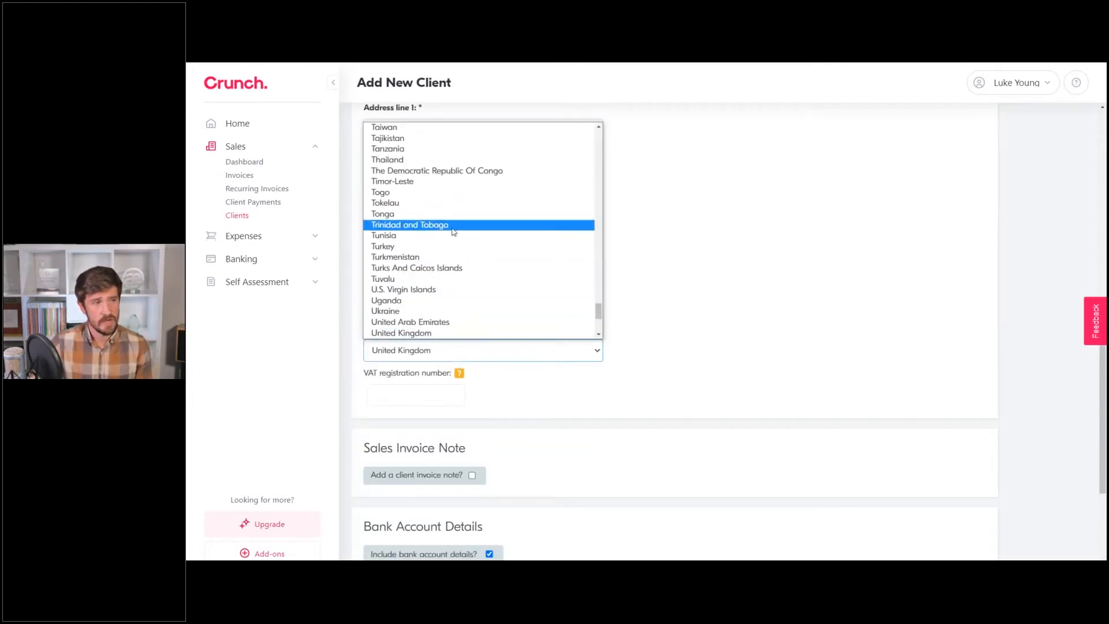
left_click(668, 309)
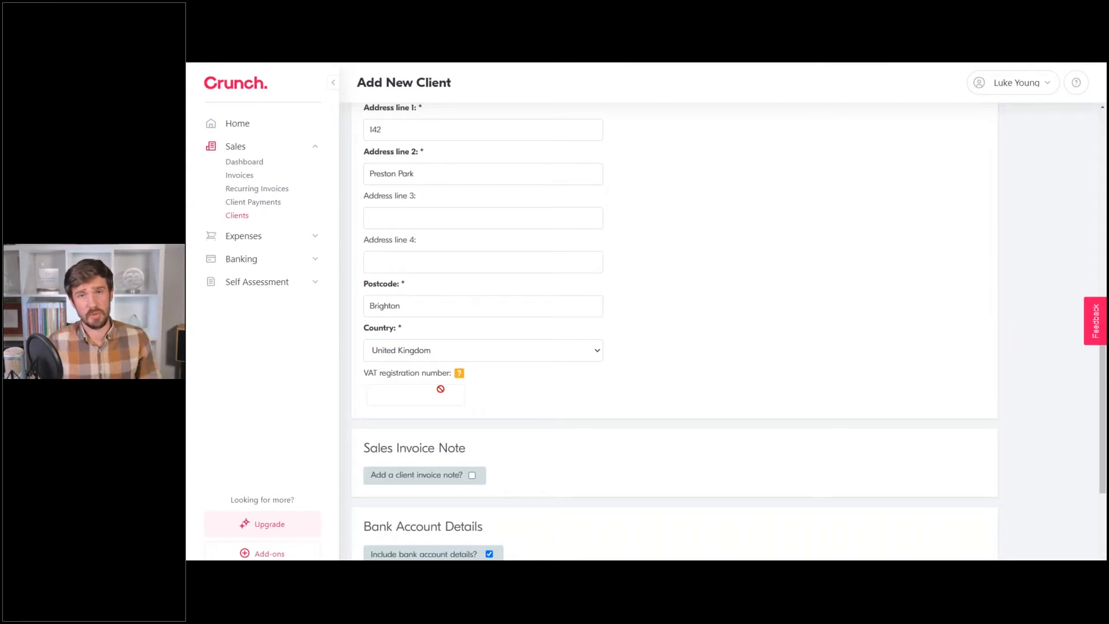
scroll(495, 390, "down", 1)
scroll(491, 375, "down", 2)
scroll(487, 369, "down", 1)
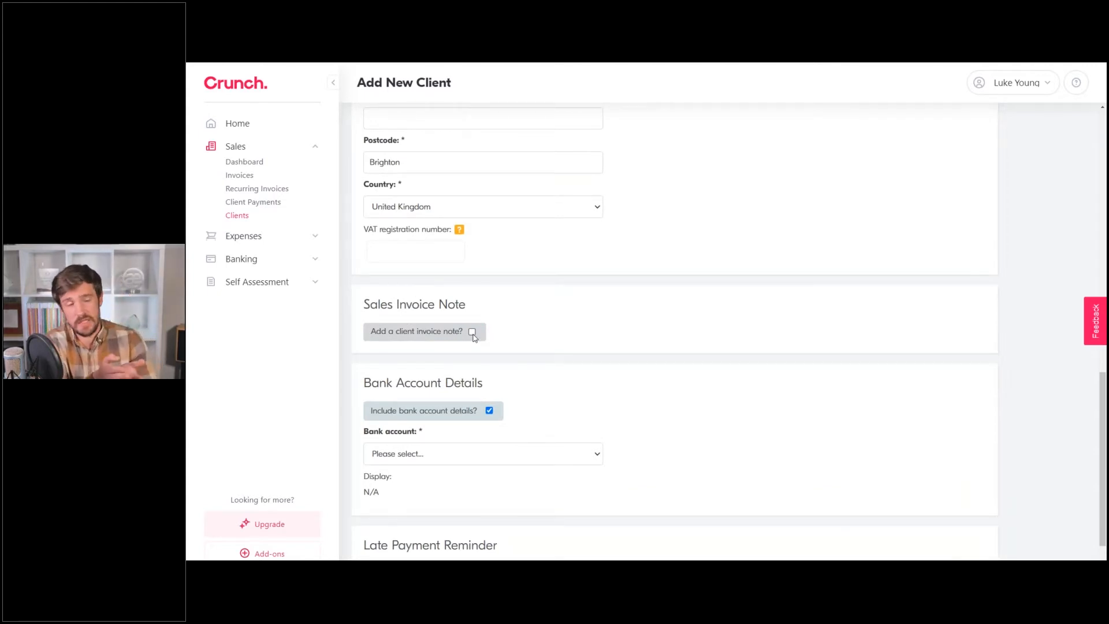
left_click(472, 332)
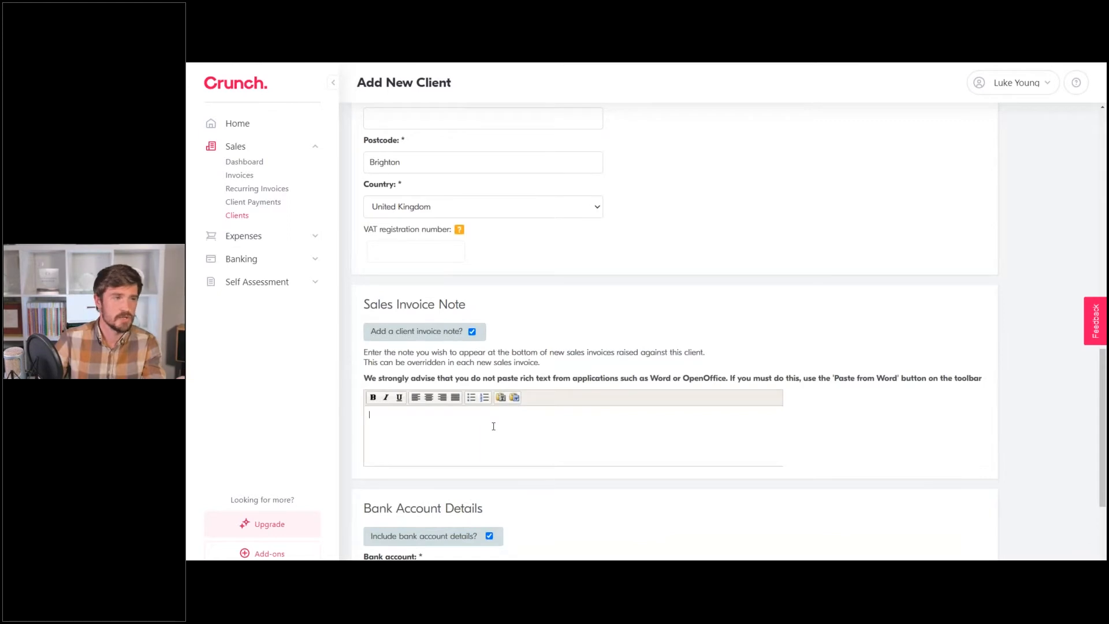
left_click(494, 427)
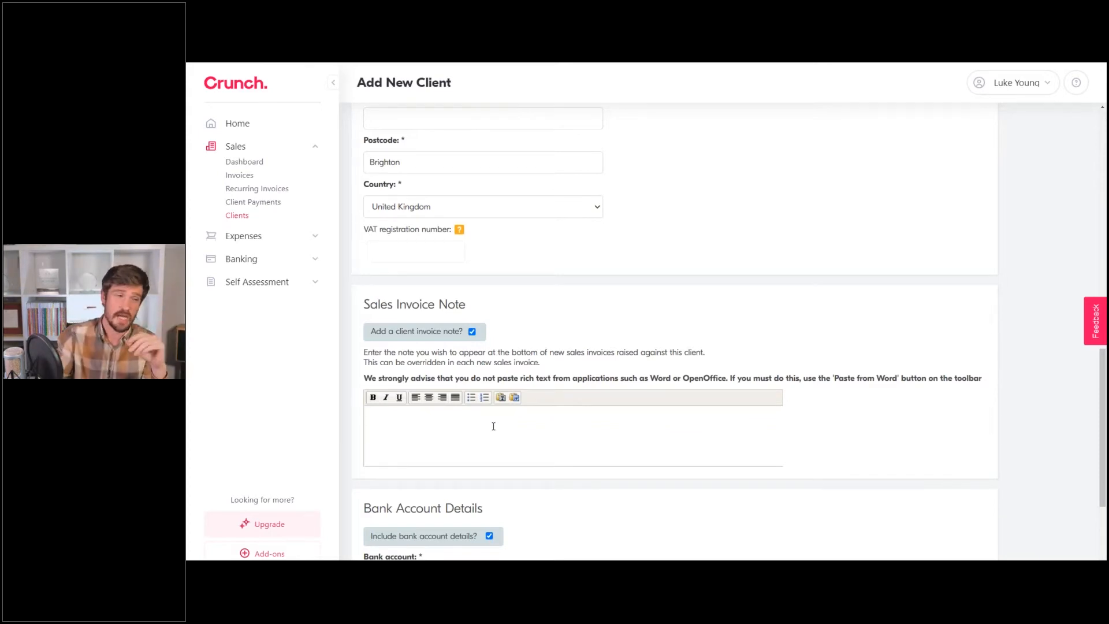
left_click(472, 331)
scroll(478, 318, "down", 1)
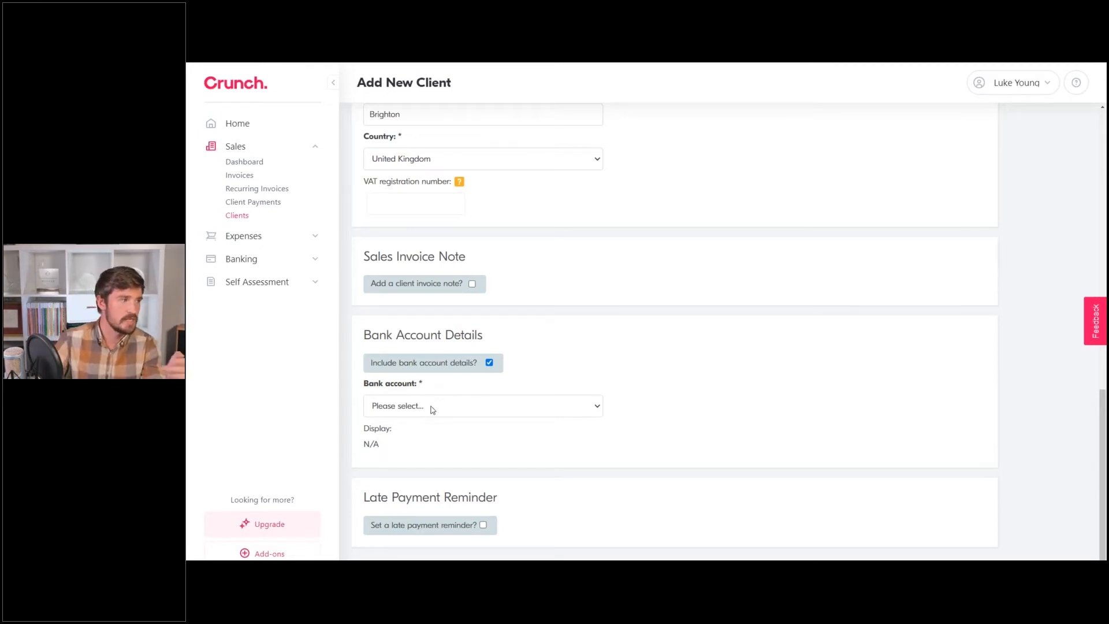
Choose Current as the client's bank account.
left_click(438, 406)
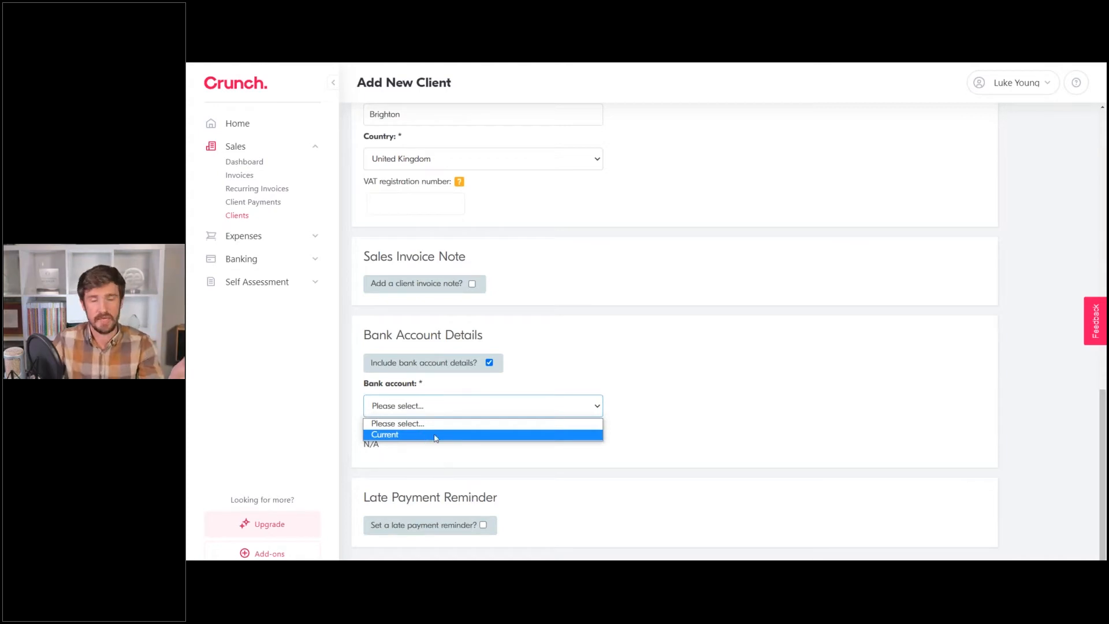
left_click(436, 435)
scroll(595, 369, "down", 1)
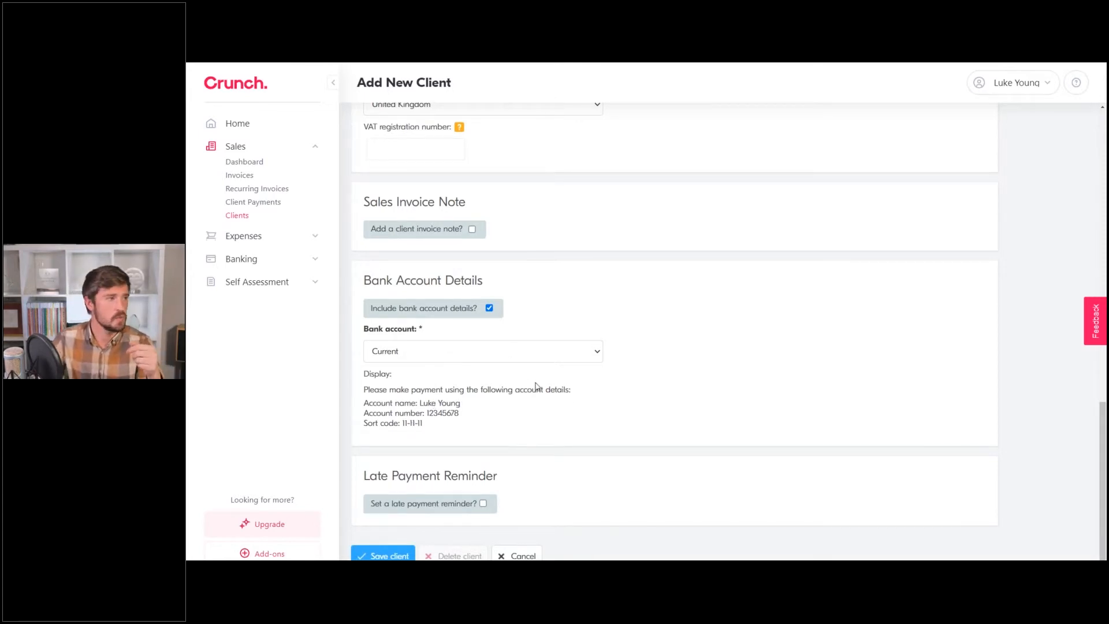
Turn on late payment reminders for the client.
left_click(483, 503)
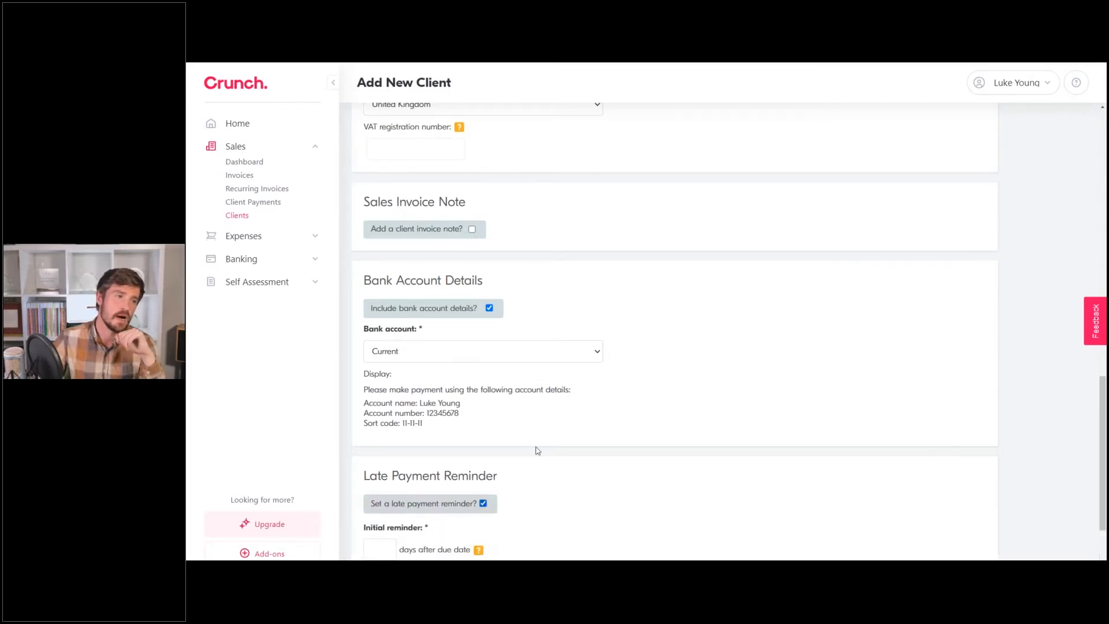
scroll(546, 440, "down", 2)
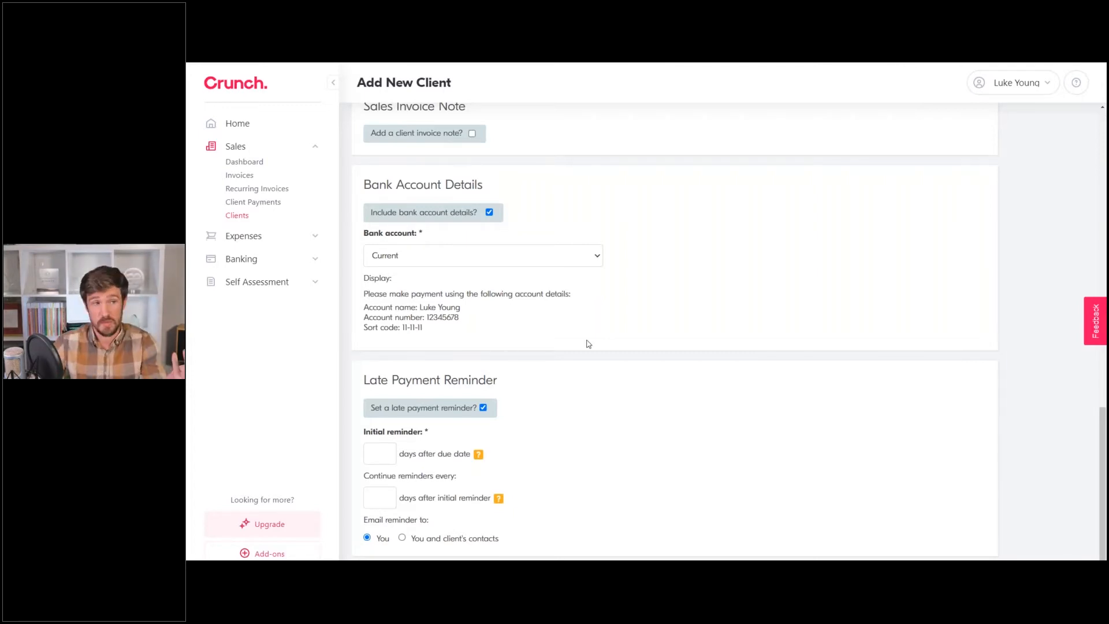
scroll(585, 342, "up", 10)
scroll(383, 363, "up", 5)
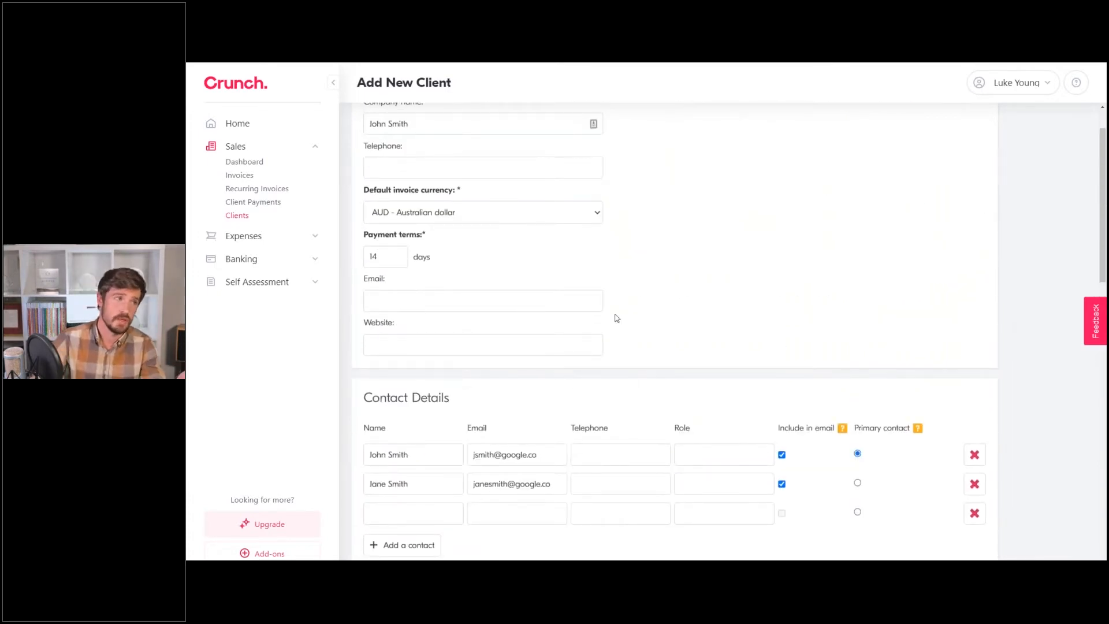
scroll(662, 286, "down", 15)
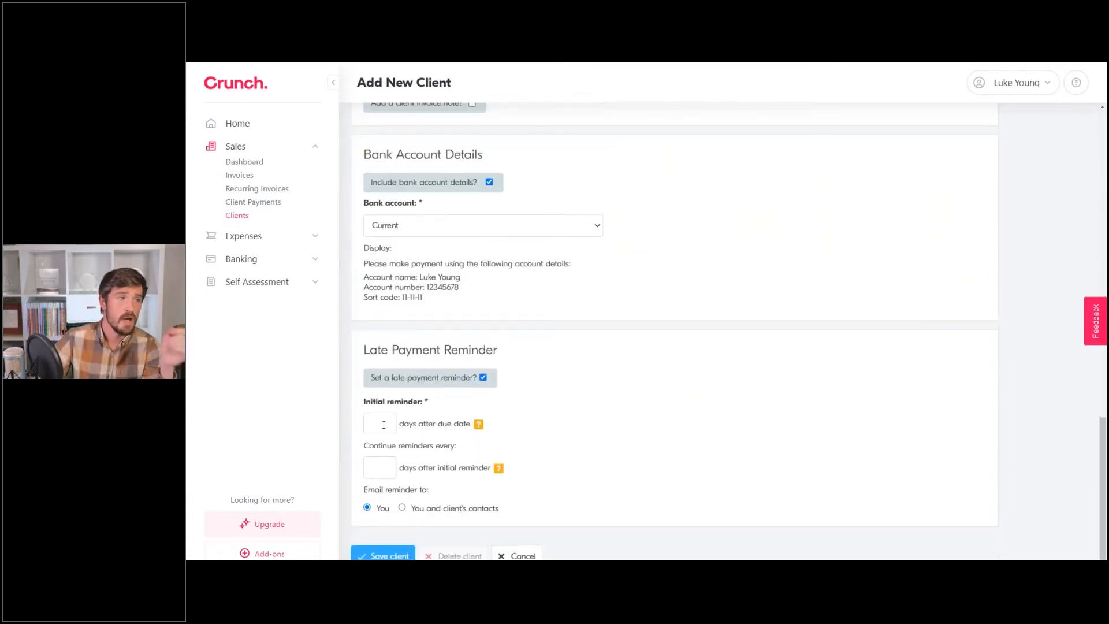
Remind after 2 days, repeat every 2 days to you and client's contacts, then save the client.
left_click(382, 424)
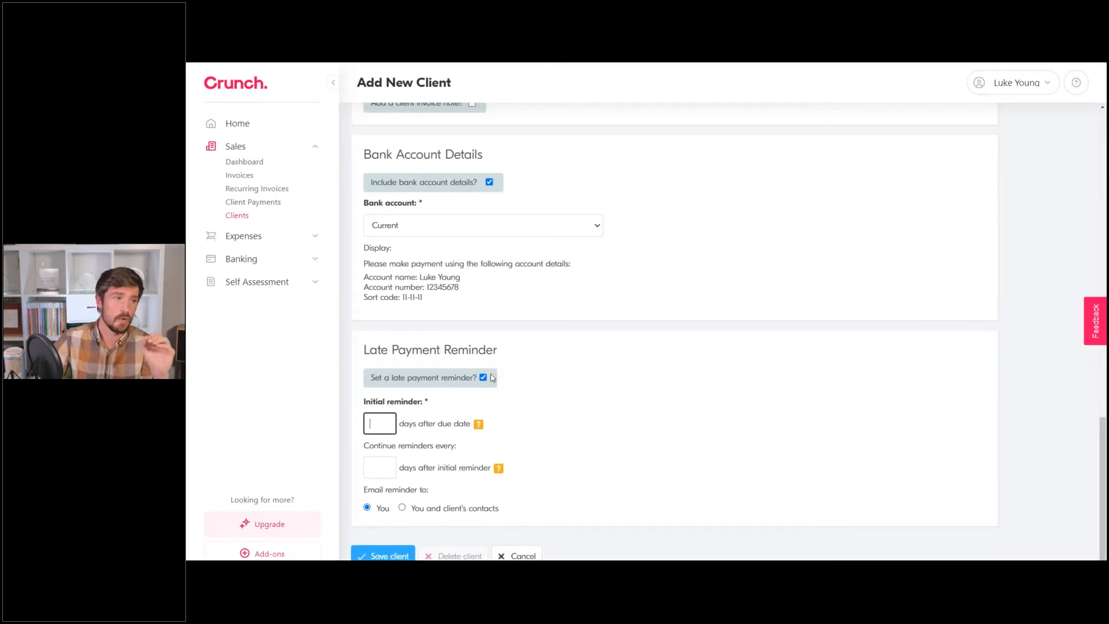
type("2")
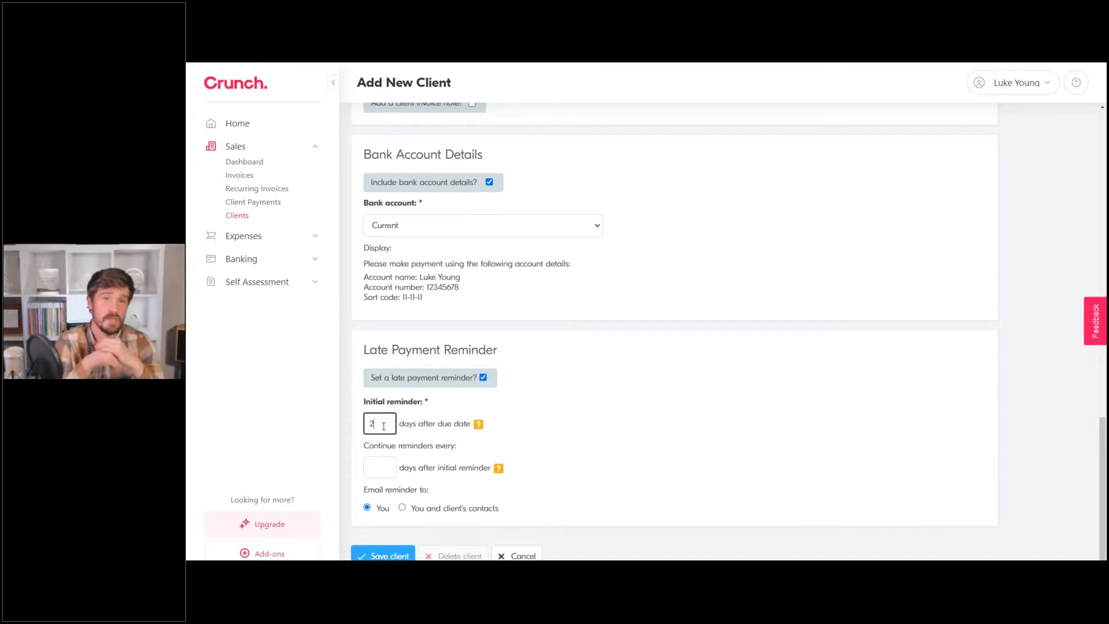
left_click(383, 465)
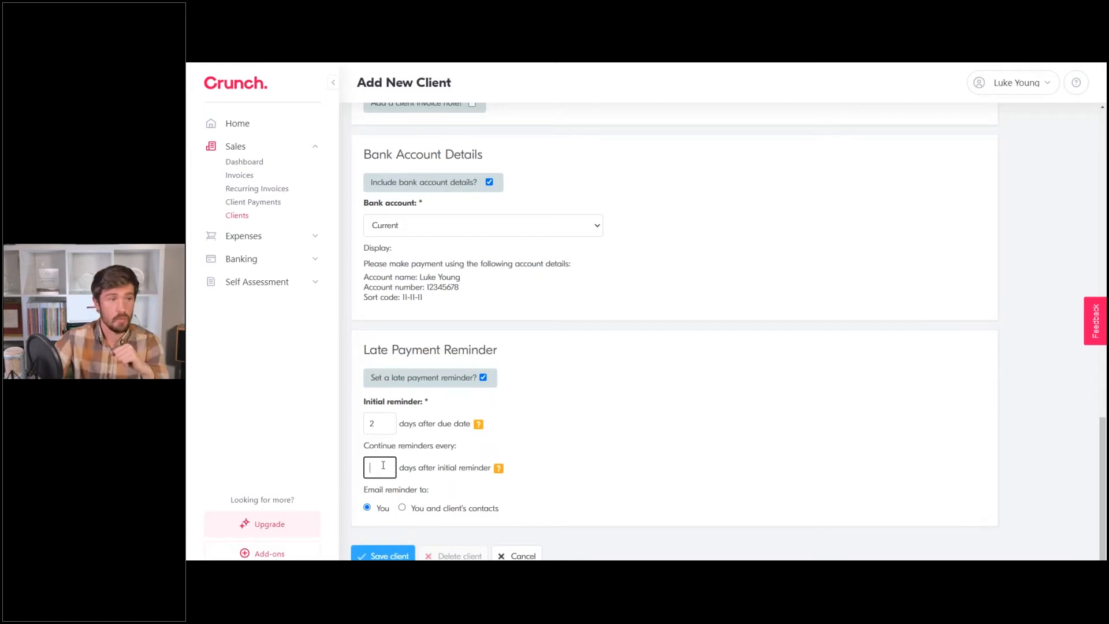
type("2")
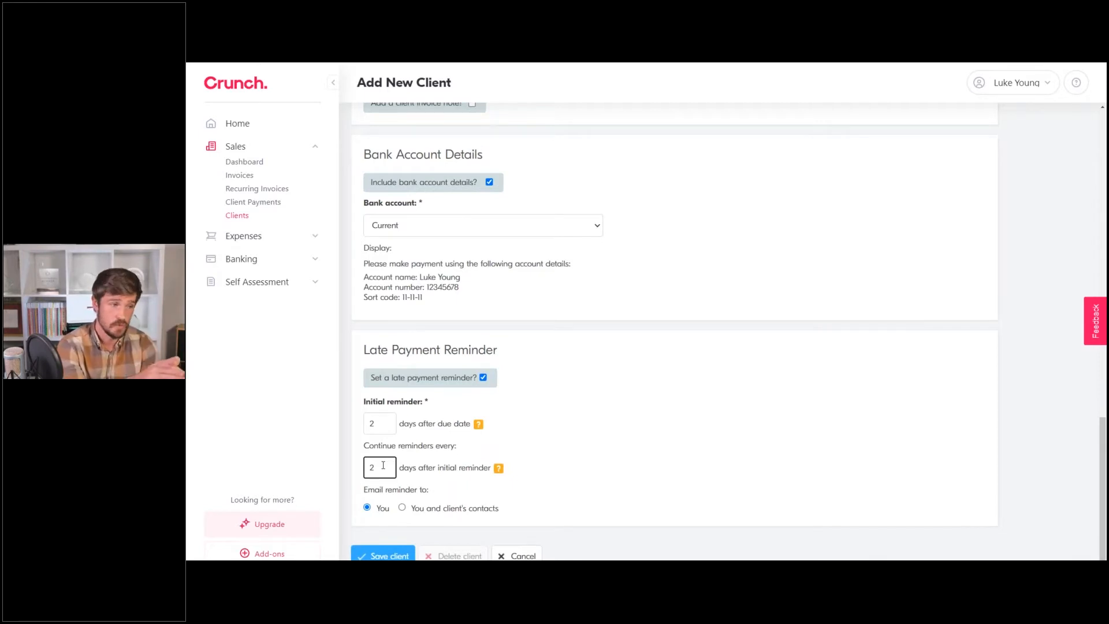
left_click(603, 419)
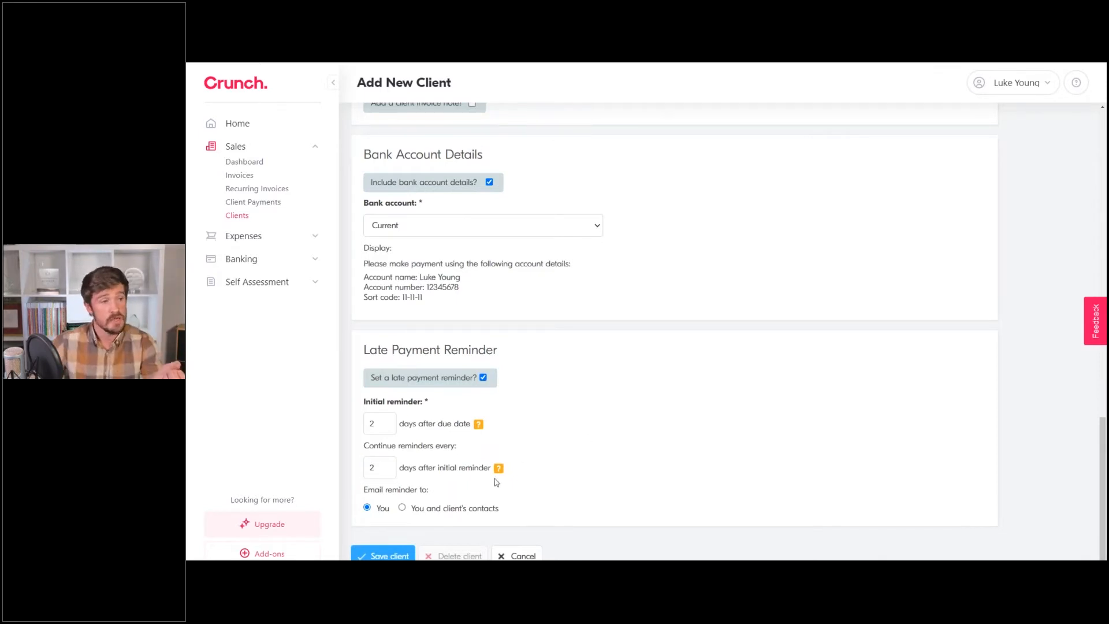
left_click(403, 508)
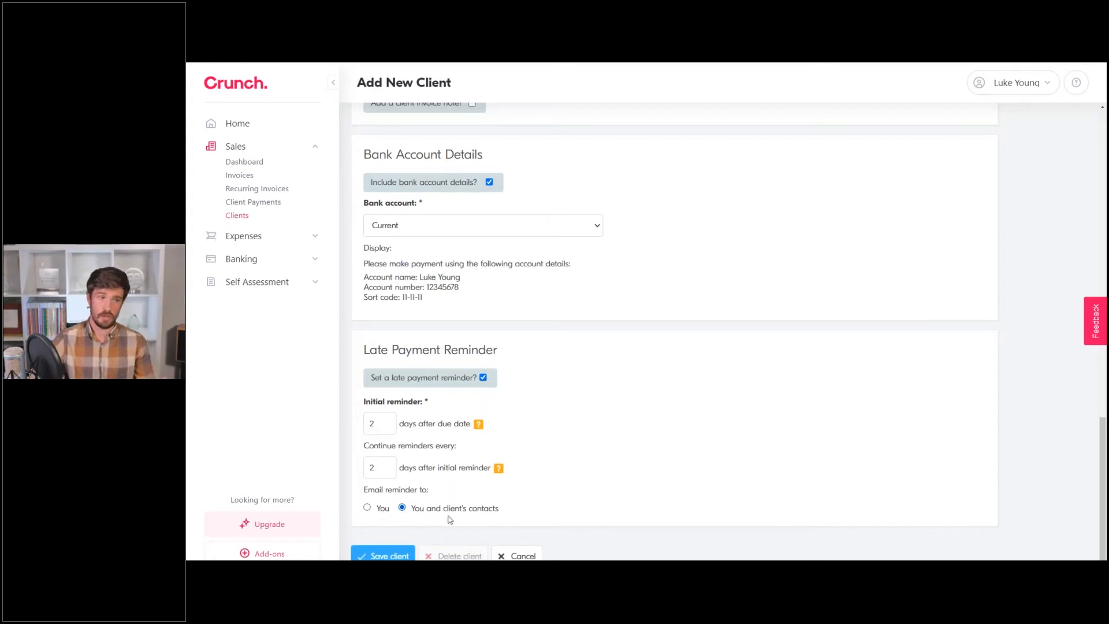
left_click(378, 556)
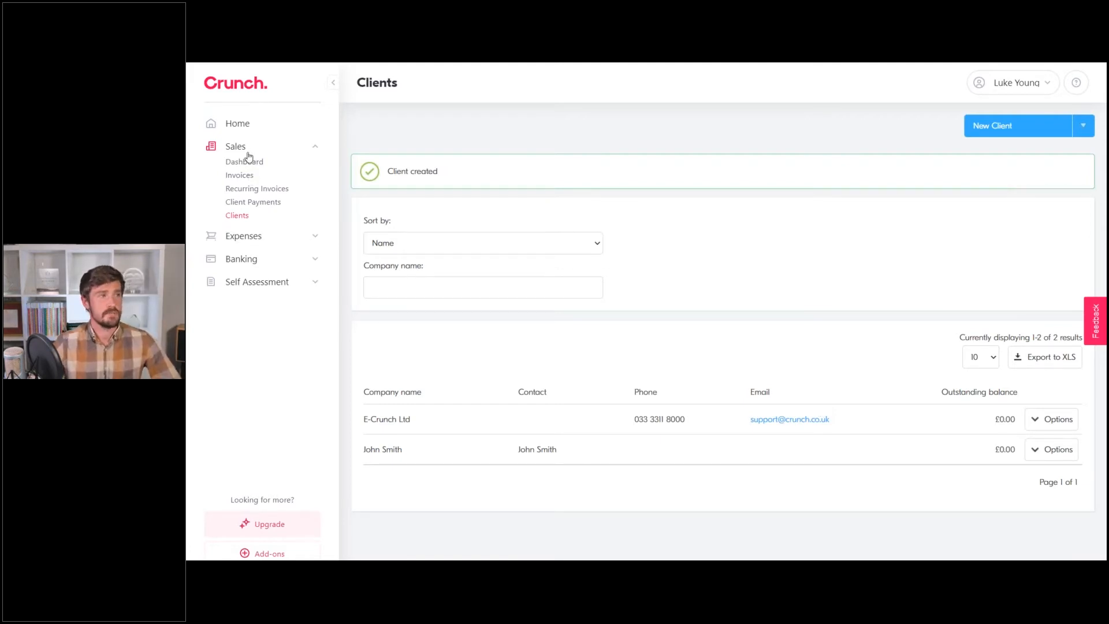
Go to the Invoices page under Sales.
left_click(239, 175)
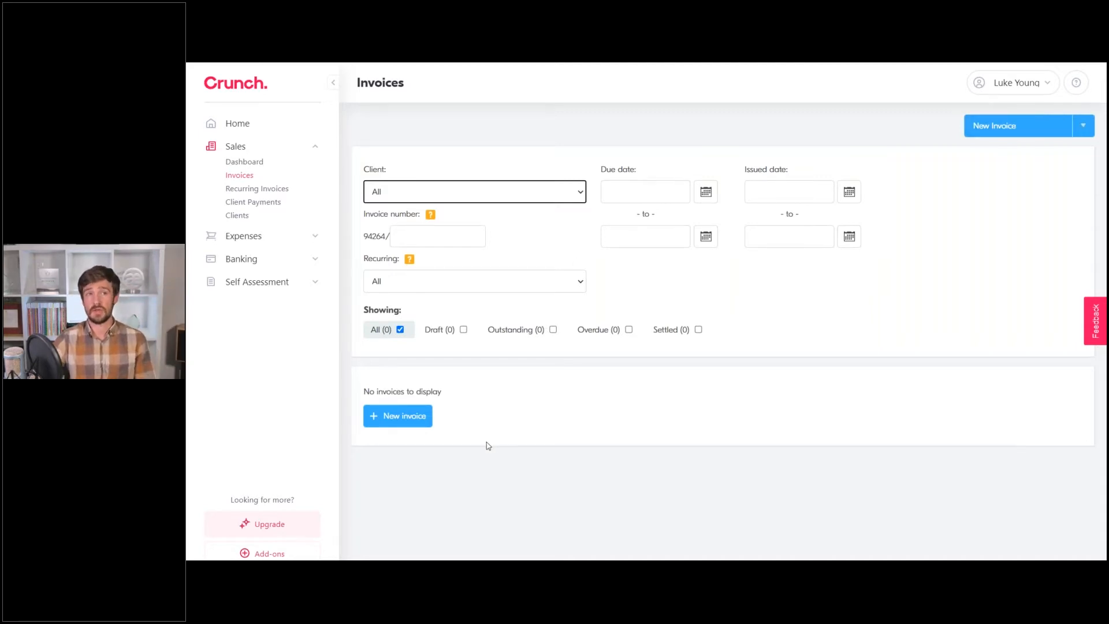
Create a new invoice addressed to the newly created client.
left_click(987, 118)
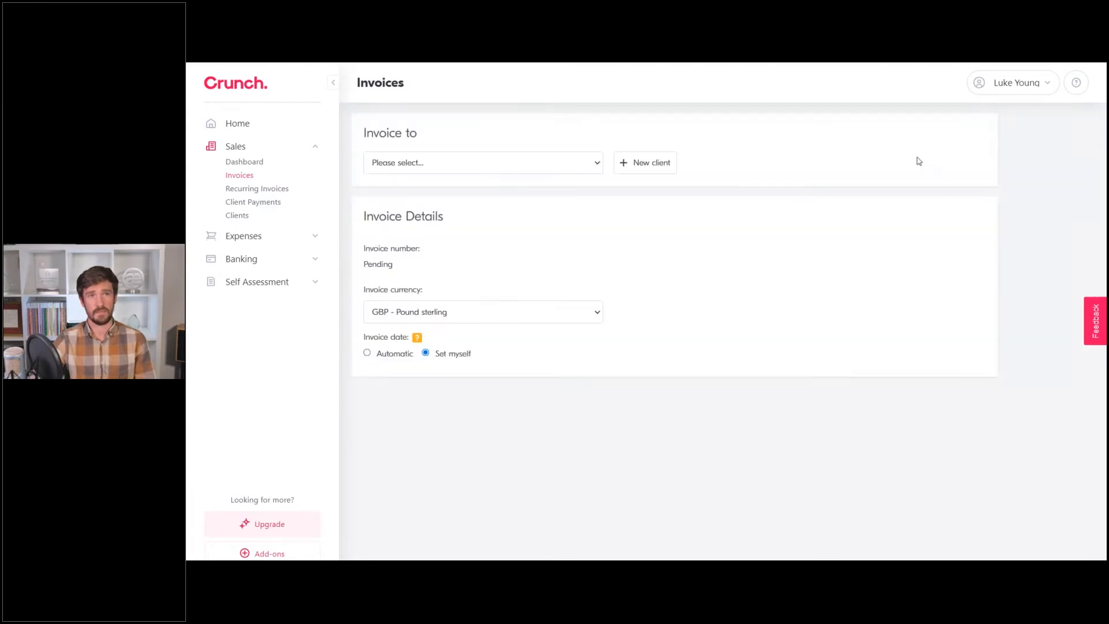
left_click(509, 167)
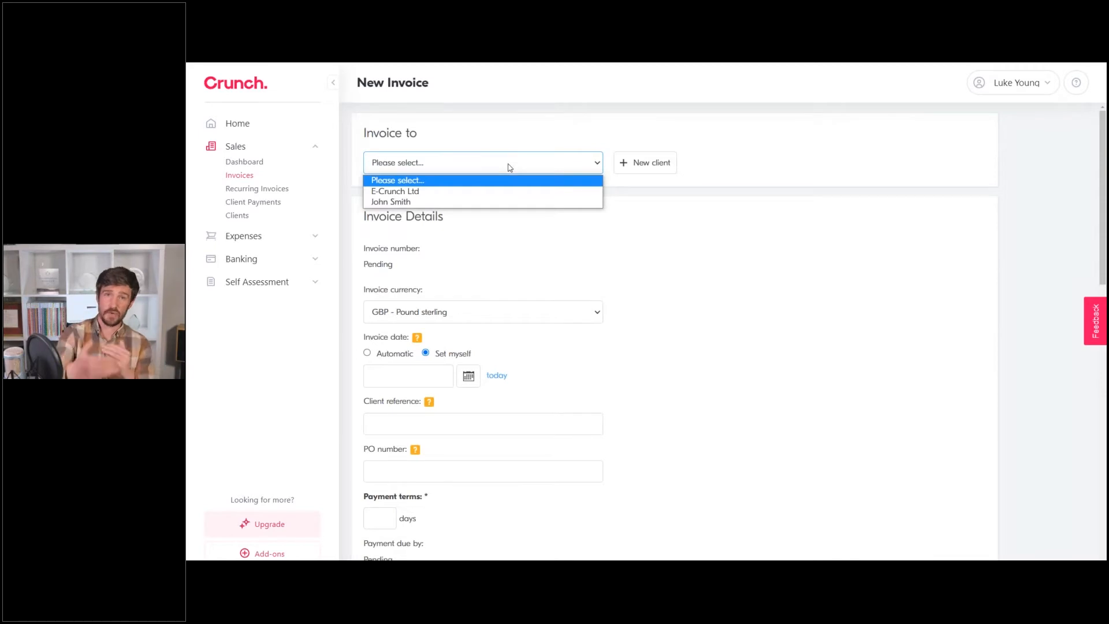
left_click(460, 203)
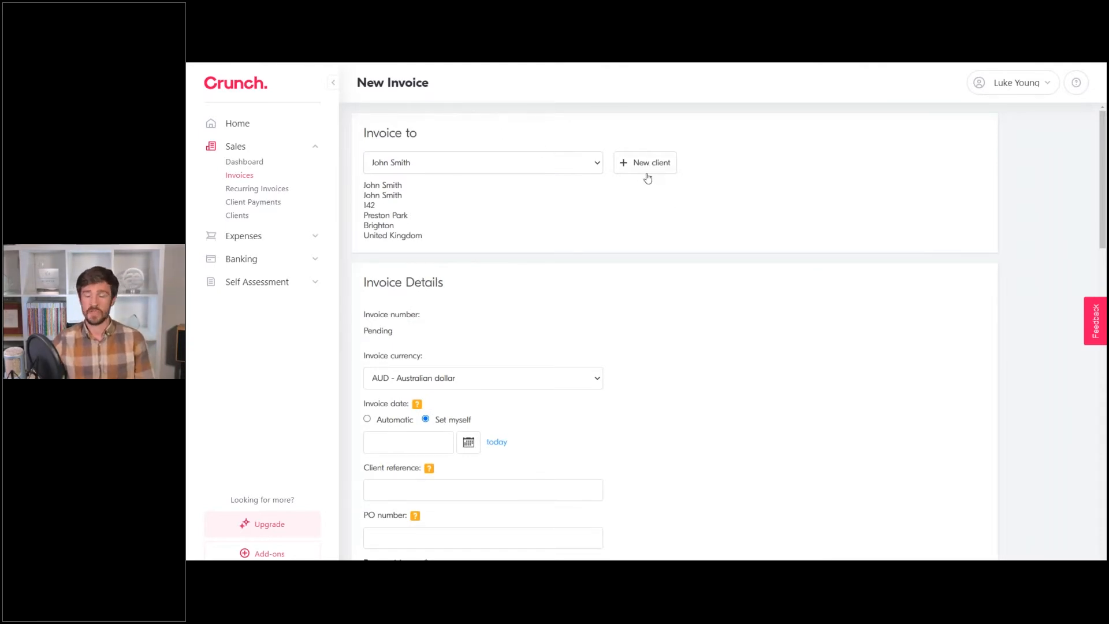
scroll(629, 232, "down", 1)
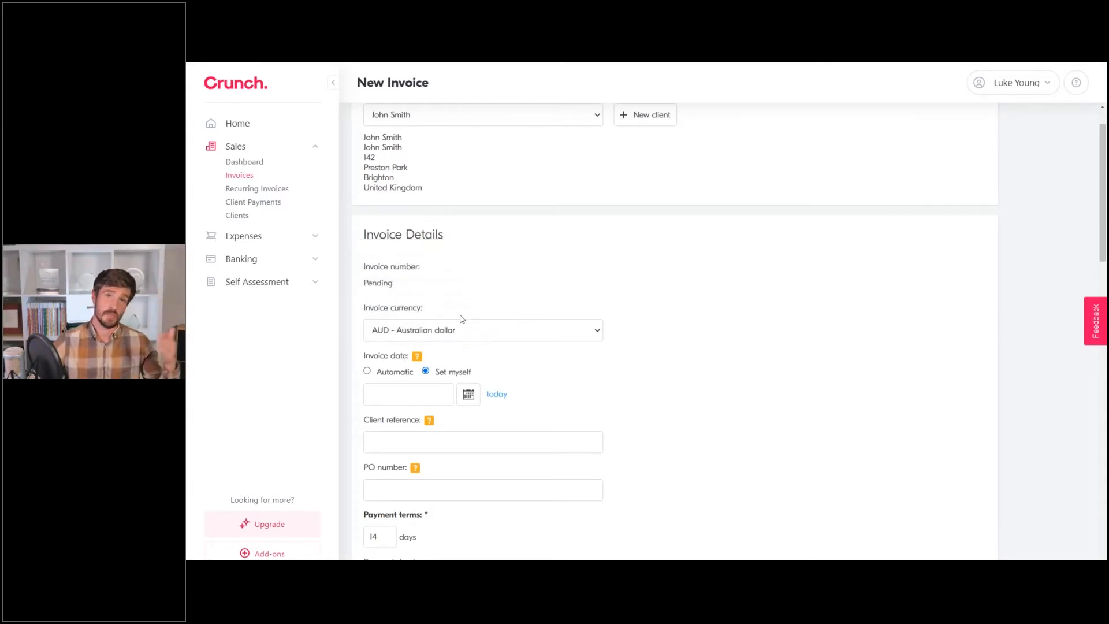
scroll(555, 262, "down", 2)
Set the invoice date to today, 25/08/2021.
left_click(407, 298)
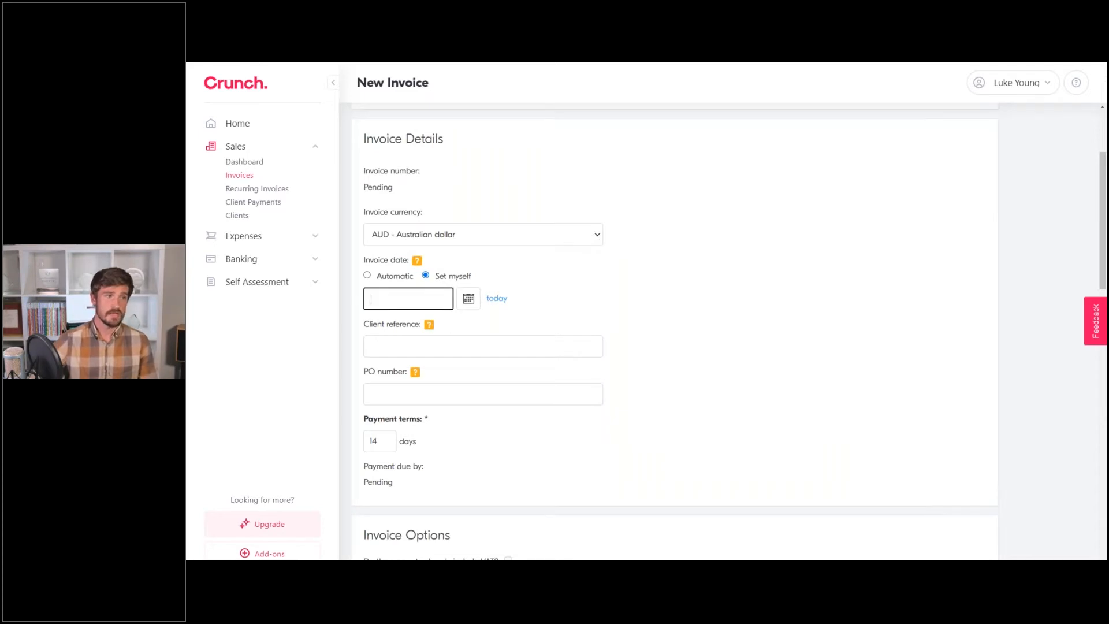
left_click(462, 304)
left_click(532, 319)
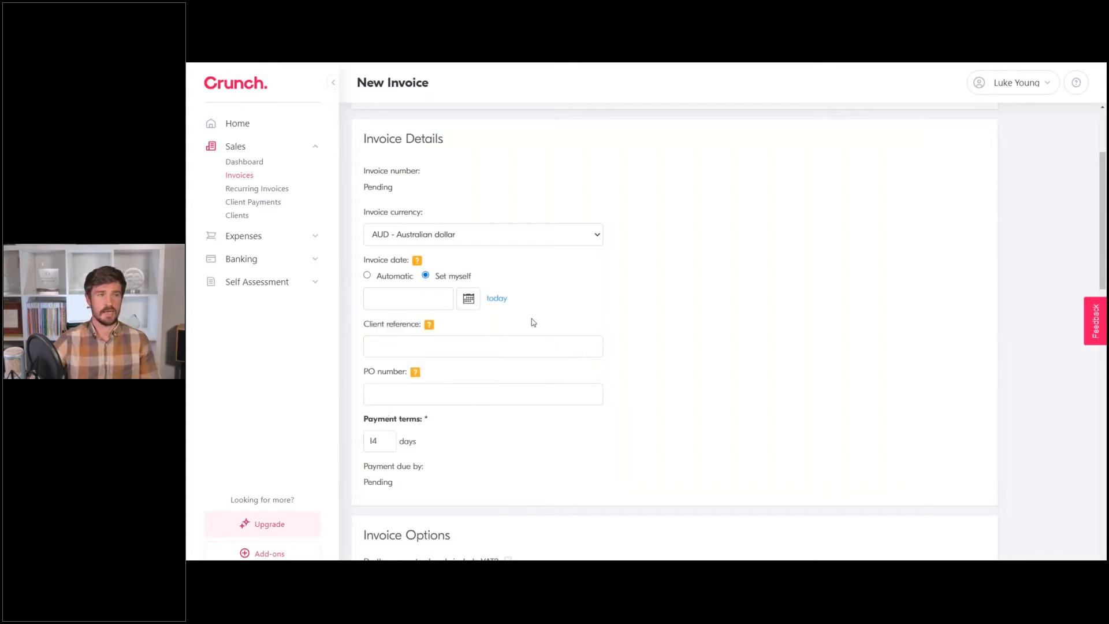
left_click(496, 298)
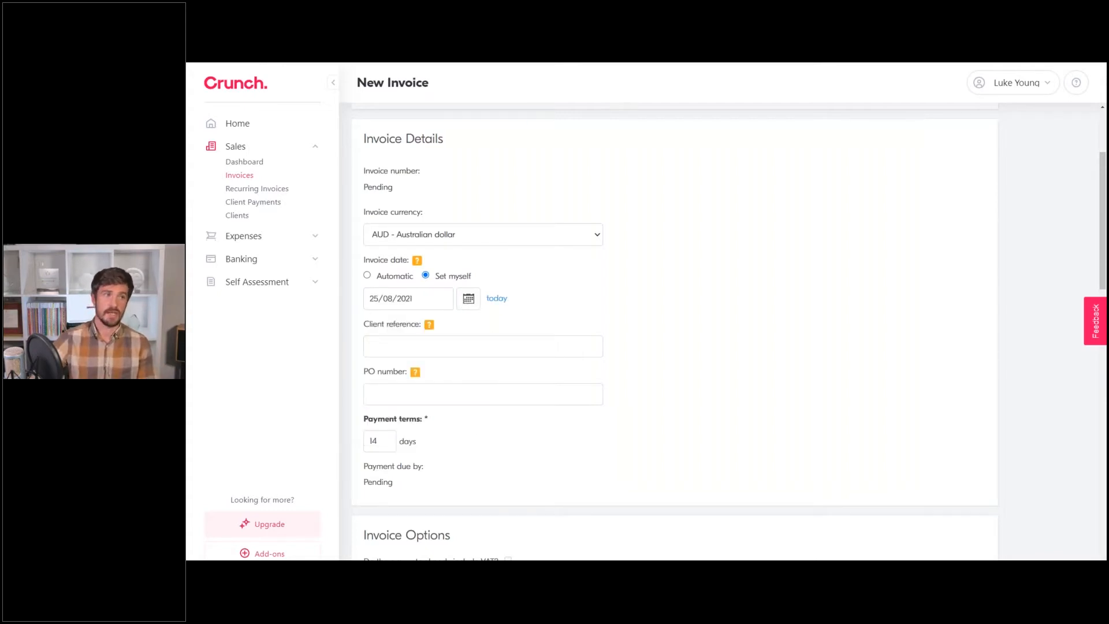
Enter INV/001 as the client reference.
left_click(481, 348)
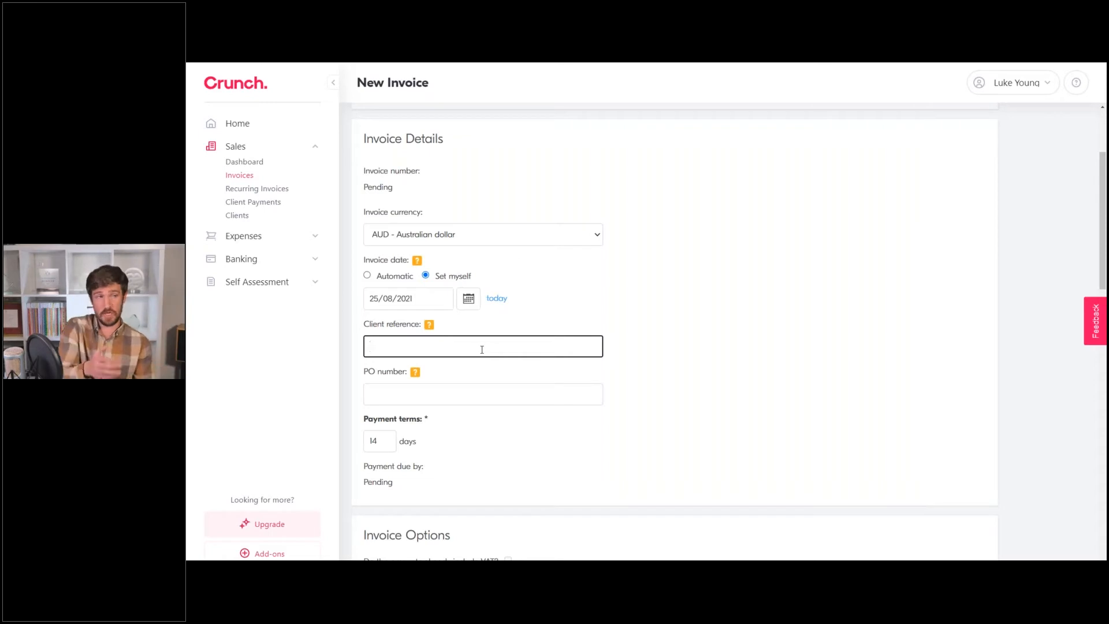
type("INV/001")
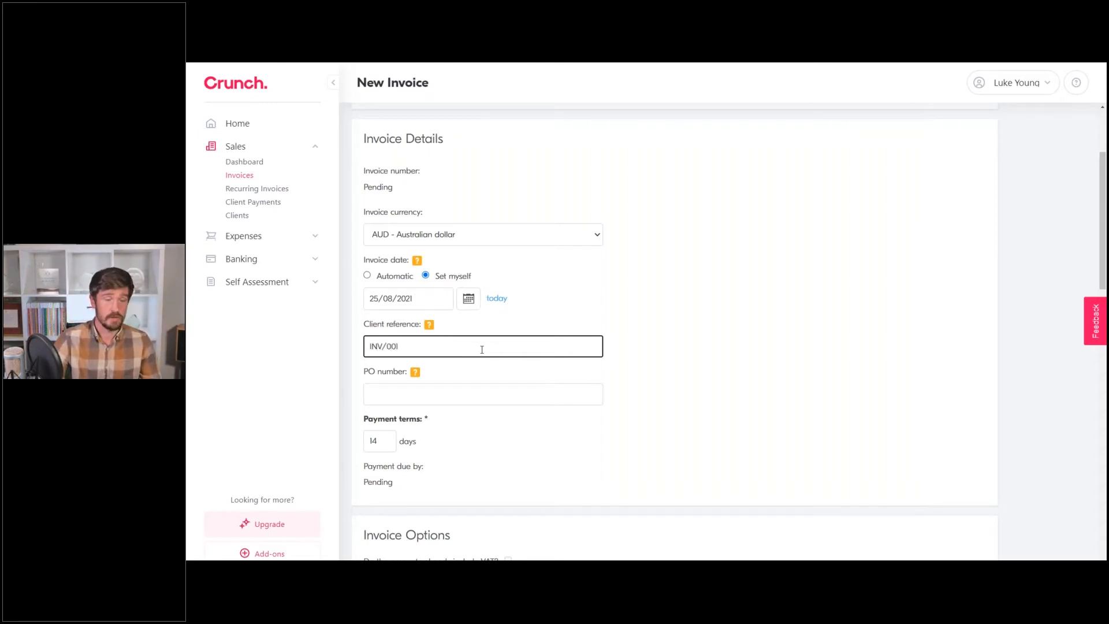
left_click(565, 316)
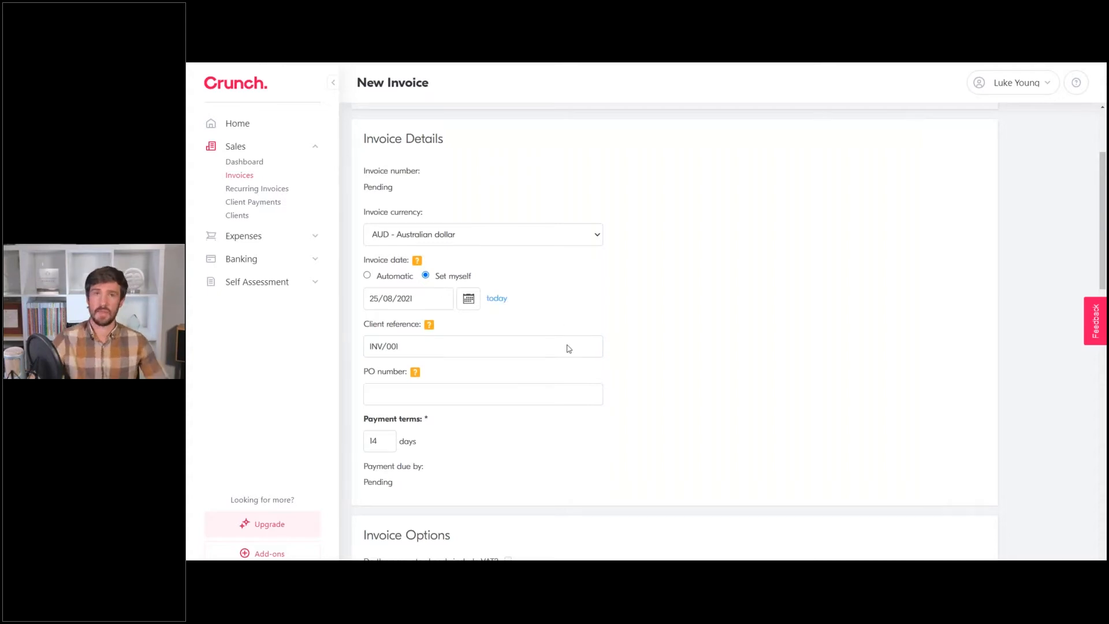
scroll(540, 401, "down", 1)
mouse_move(417, 326)
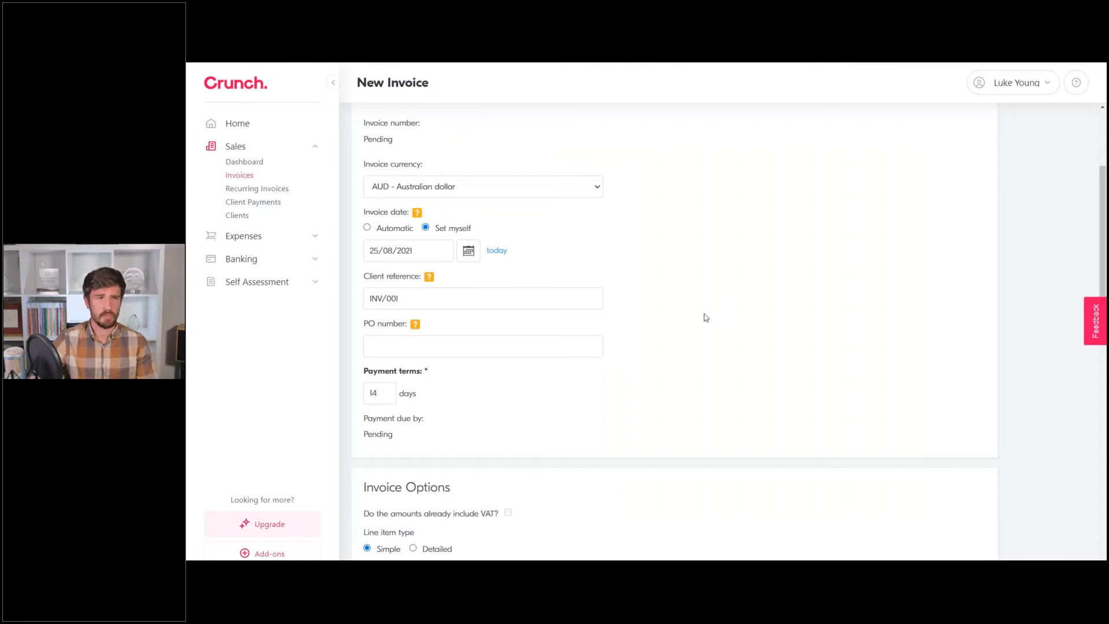
scroll(685, 331, "down", 2)
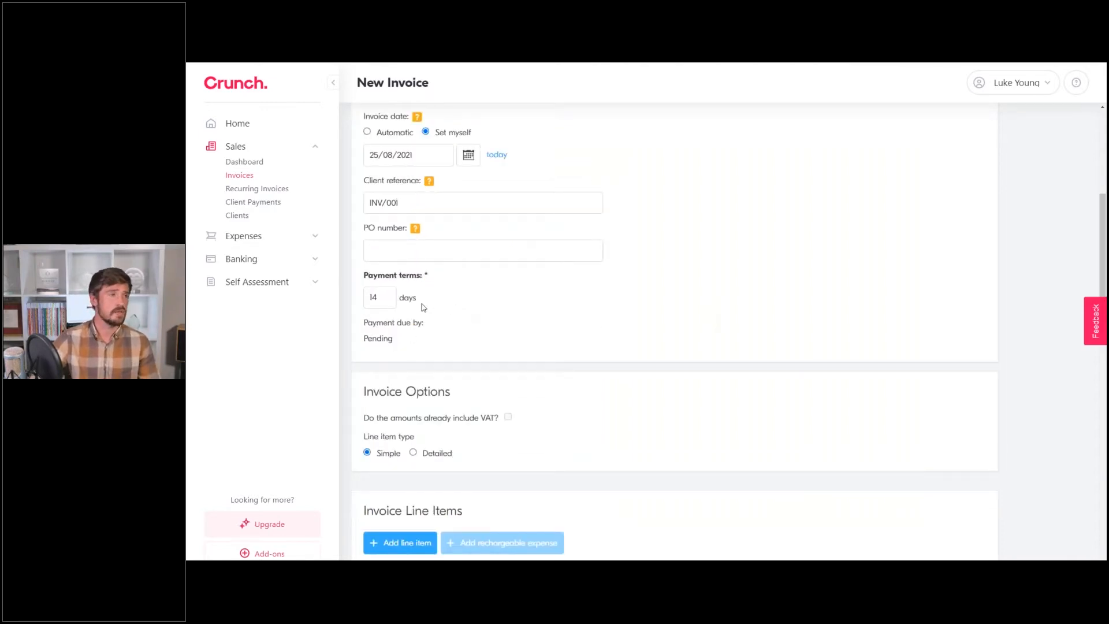
Change payment terms from 14 to 7 days, keeping AUD as the currency.
double_click(379, 299)
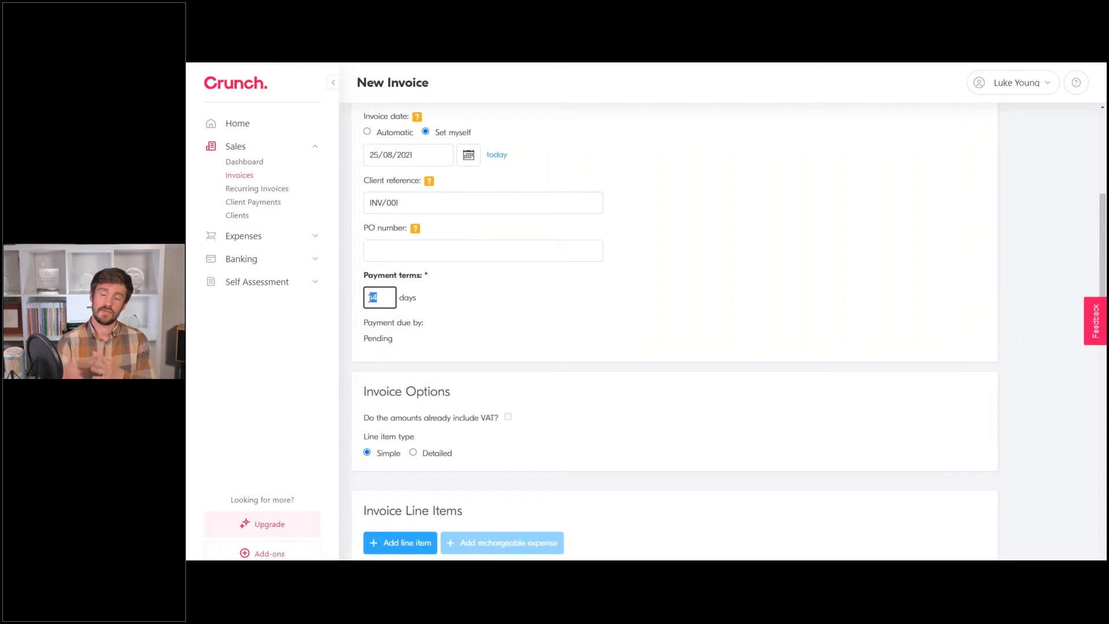
type("7")
left_click(470, 299)
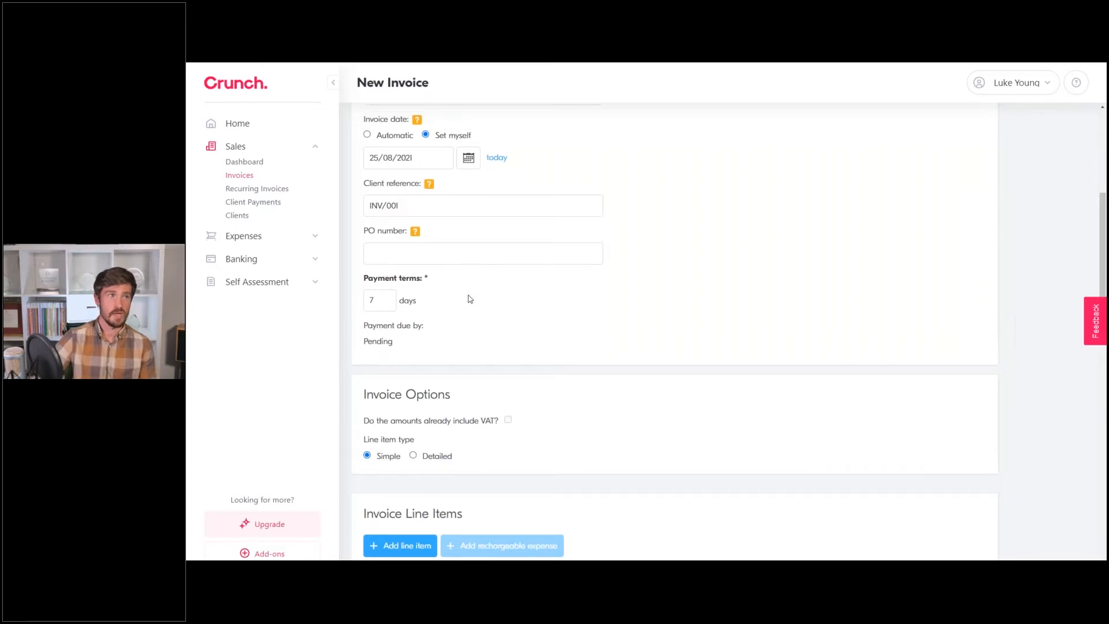
scroll(462, 294, "up", 3)
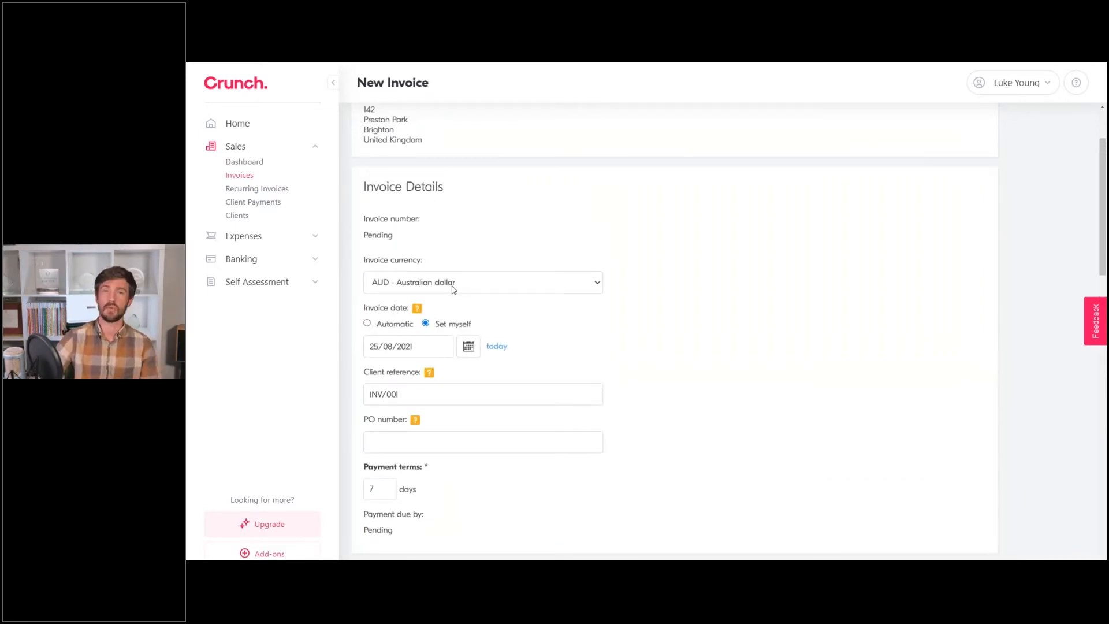
left_click(452, 287)
left_click(433, 333)
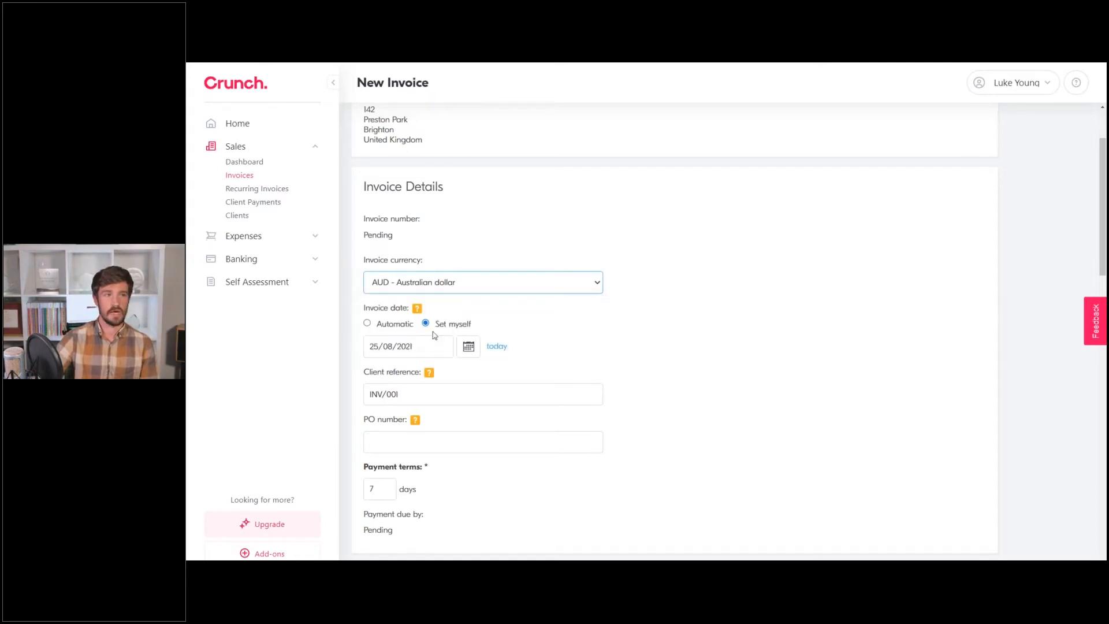
scroll(505, 221, "down", 6)
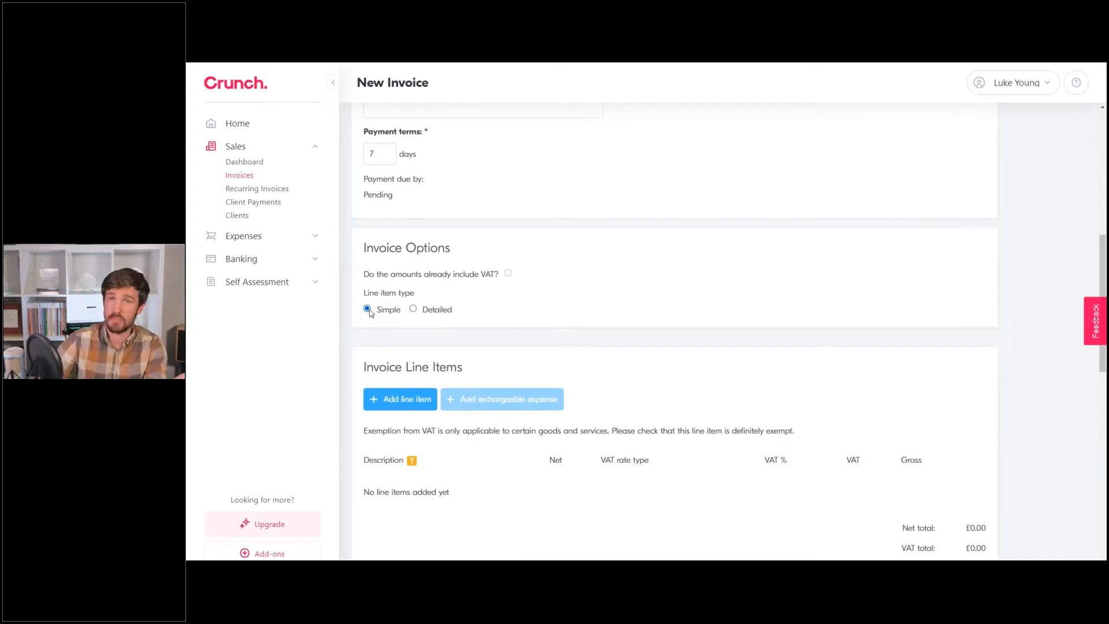
Add a 'My Services' line item with a net amount of 1000.
scroll(413, 368, "down", 1)
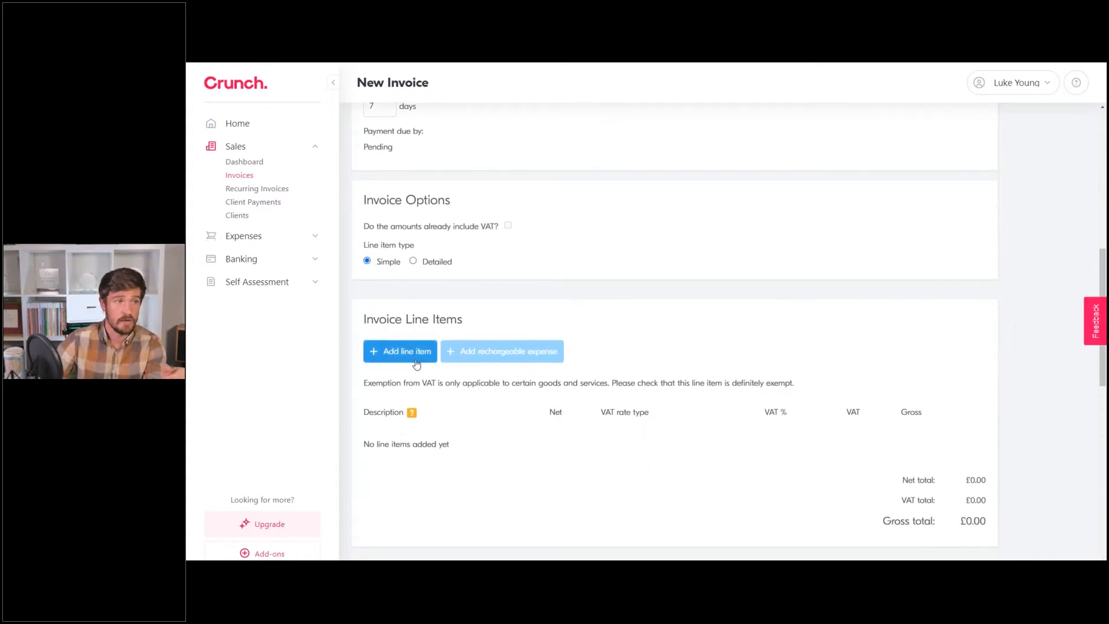
left_click(416, 363)
type("My Services")
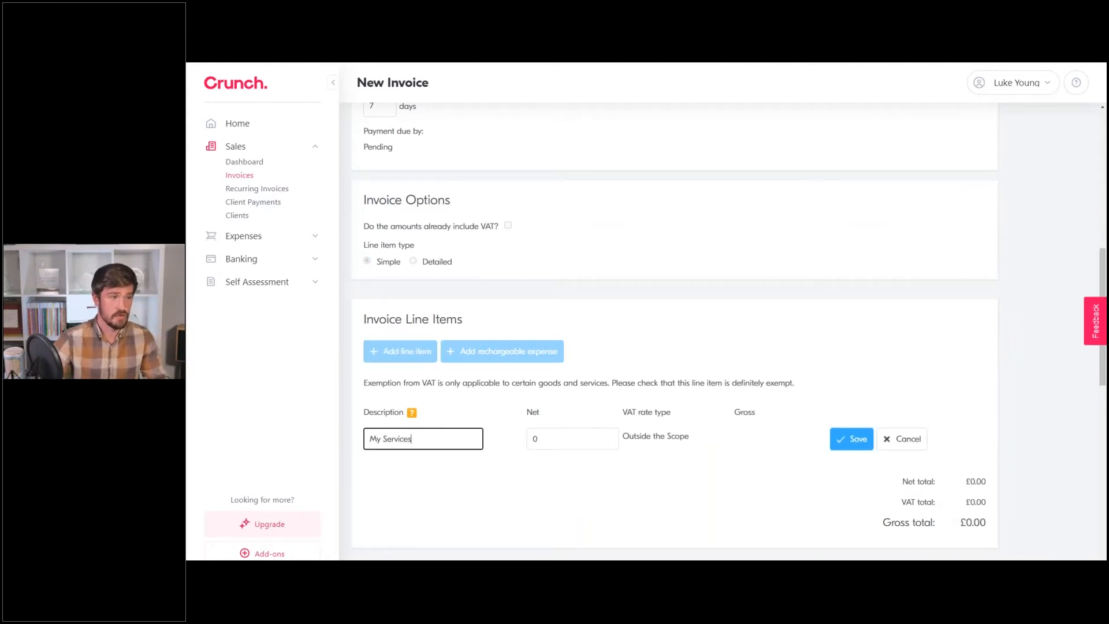
left_click(563, 446)
type("1000")
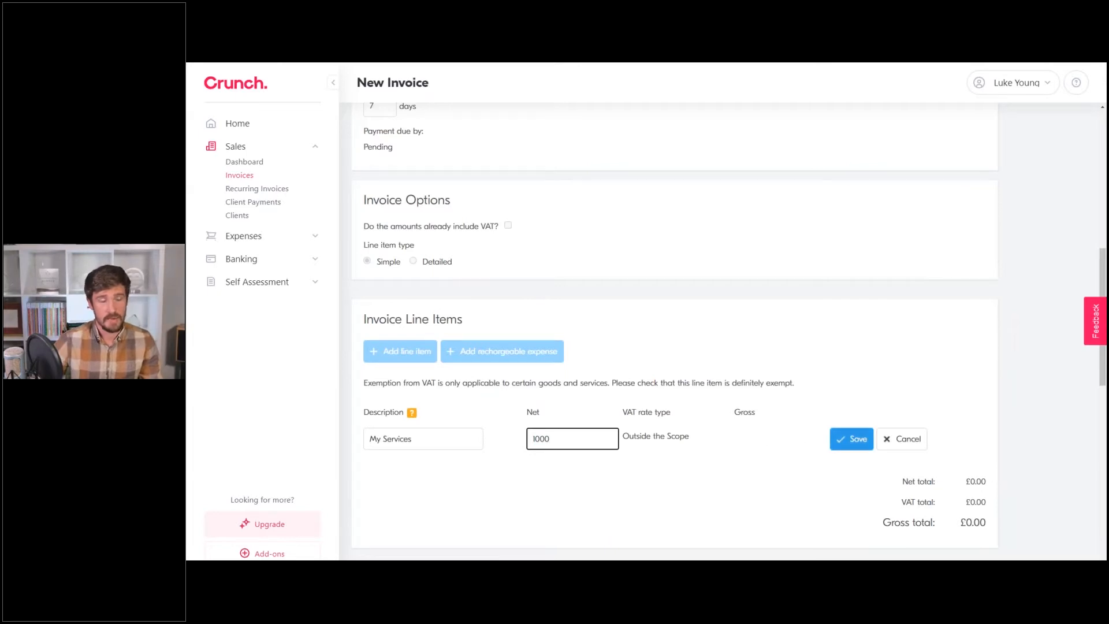
left_click(844, 440)
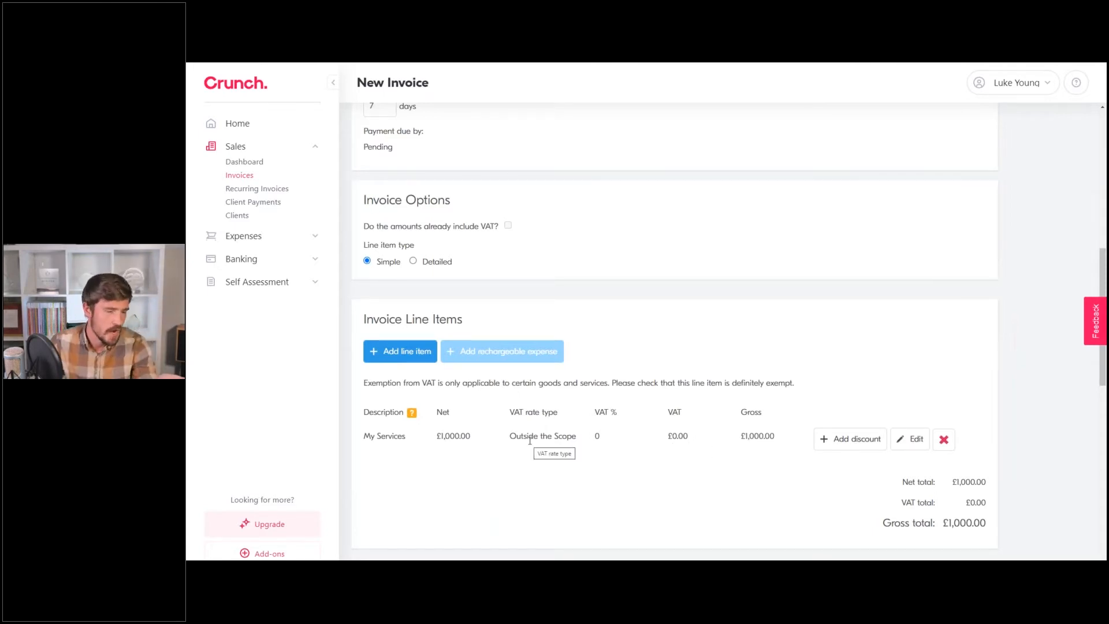
scroll(642, 420, "up", 1)
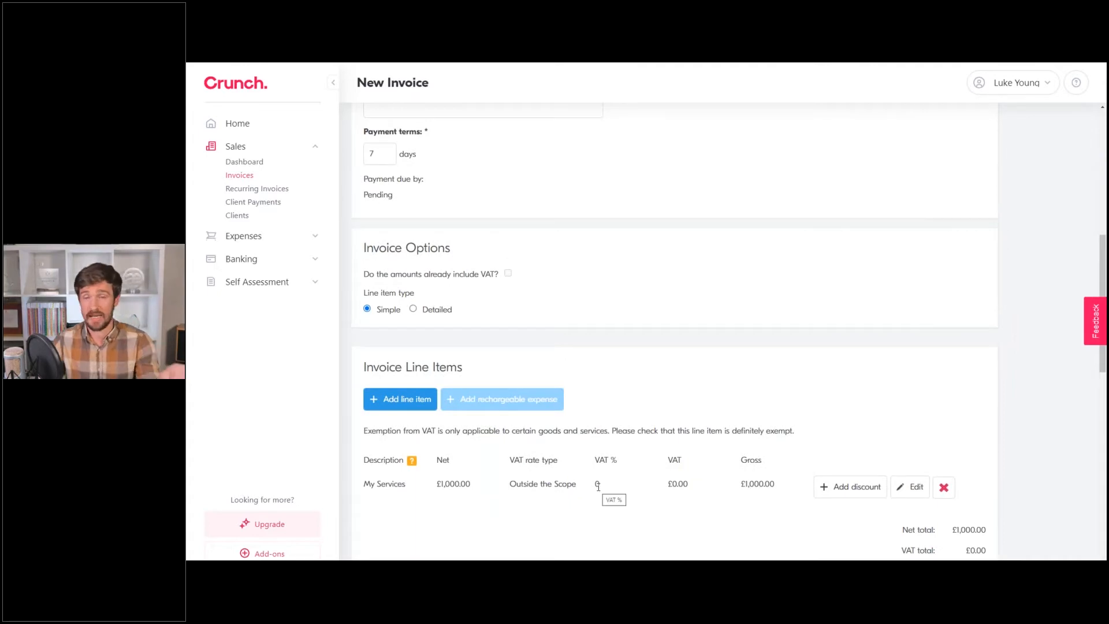
scroll(656, 491, "down", 1)
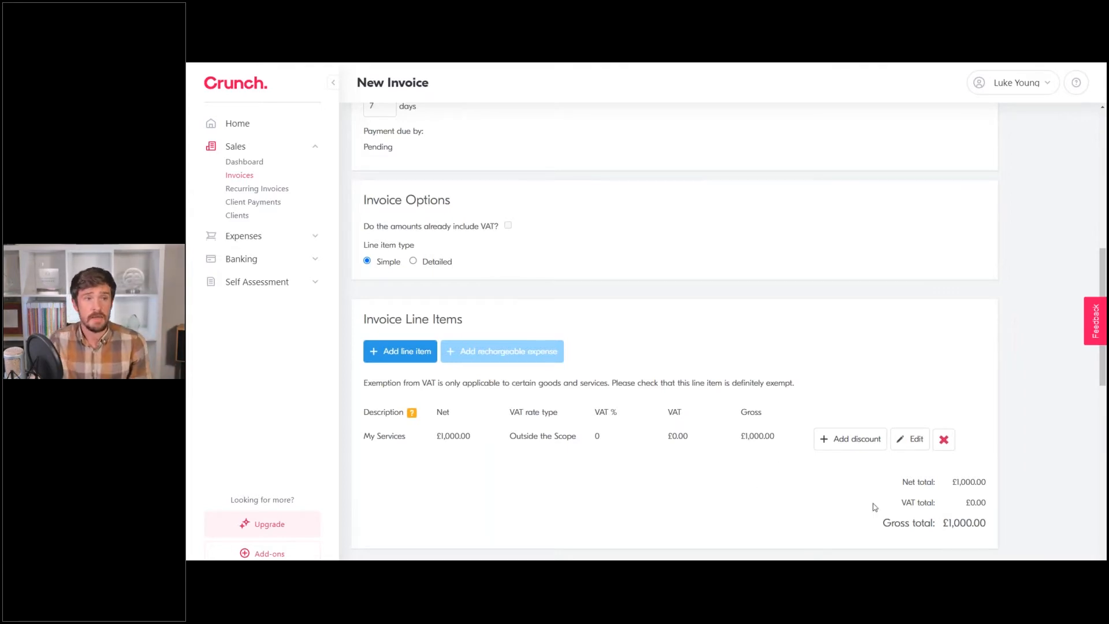
Add a 'Mates rates' discount of 200 to the My Services line.
left_click(867, 443)
left_click(437, 470)
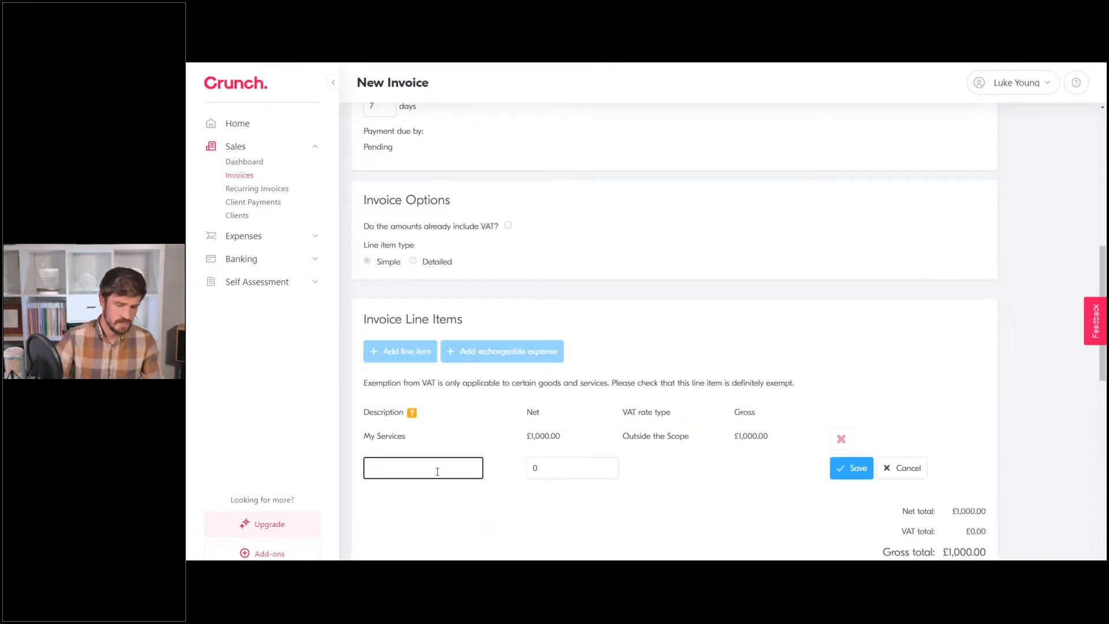
type("Mates rates")
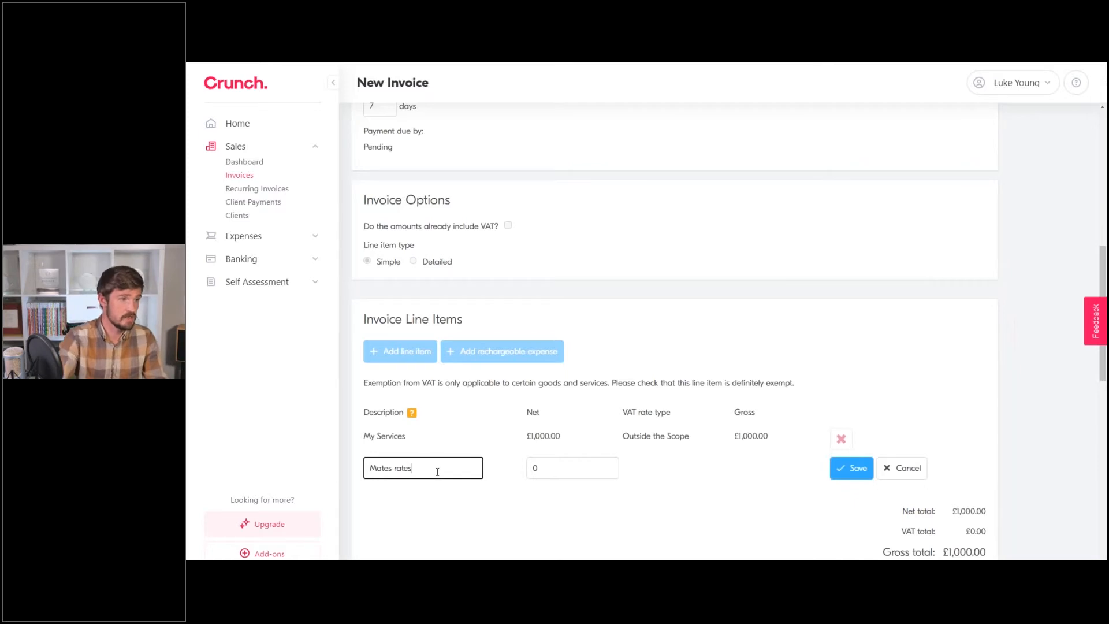
key("Tab")
type("200")
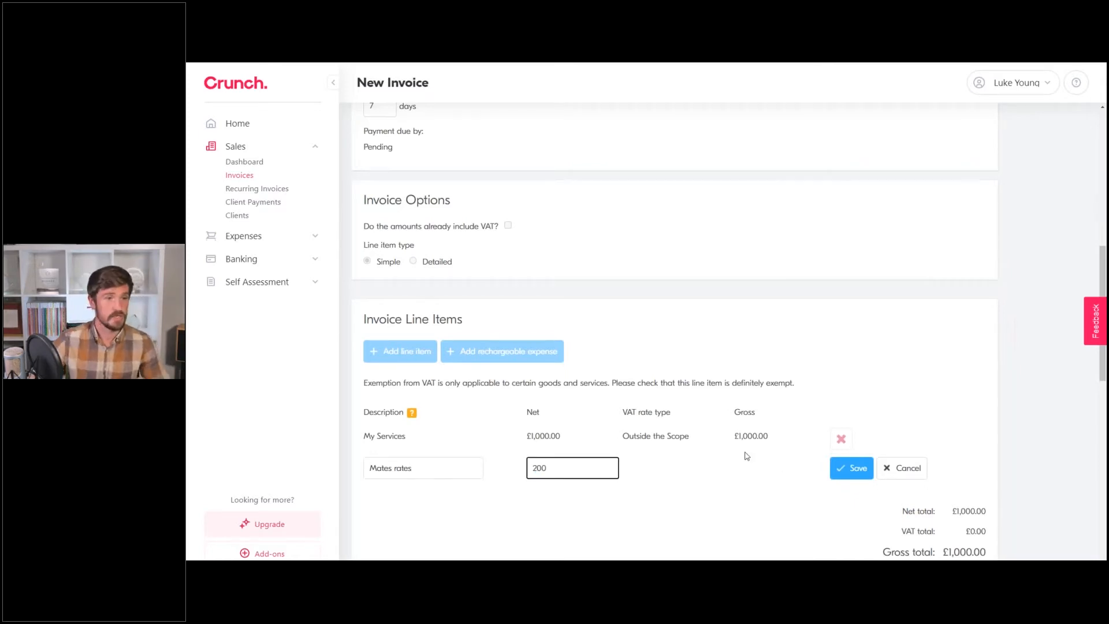
left_click(851, 468)
scroll(809, 438, "down", 1)
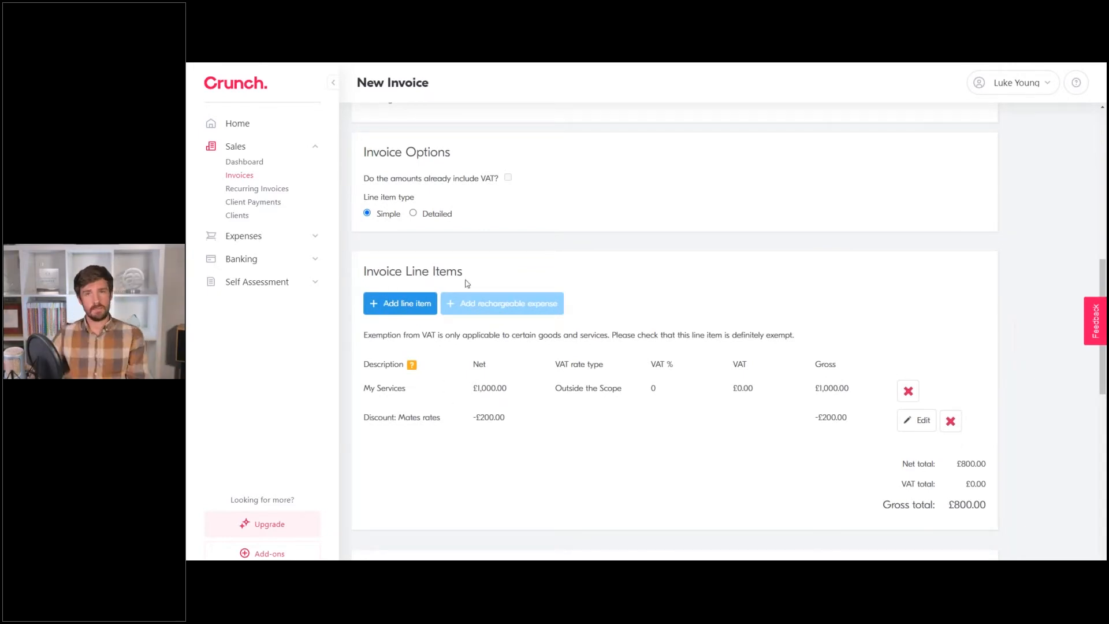
Delete the Mates rates discount and the My Services line item.
left_click(411, 312)
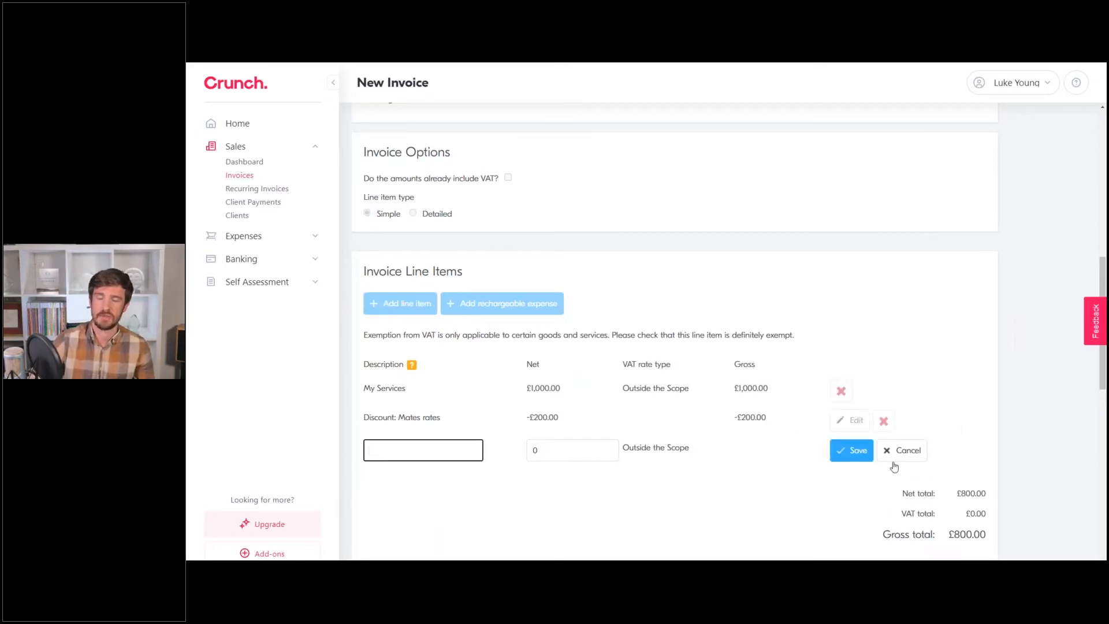
left_click(908, 451)
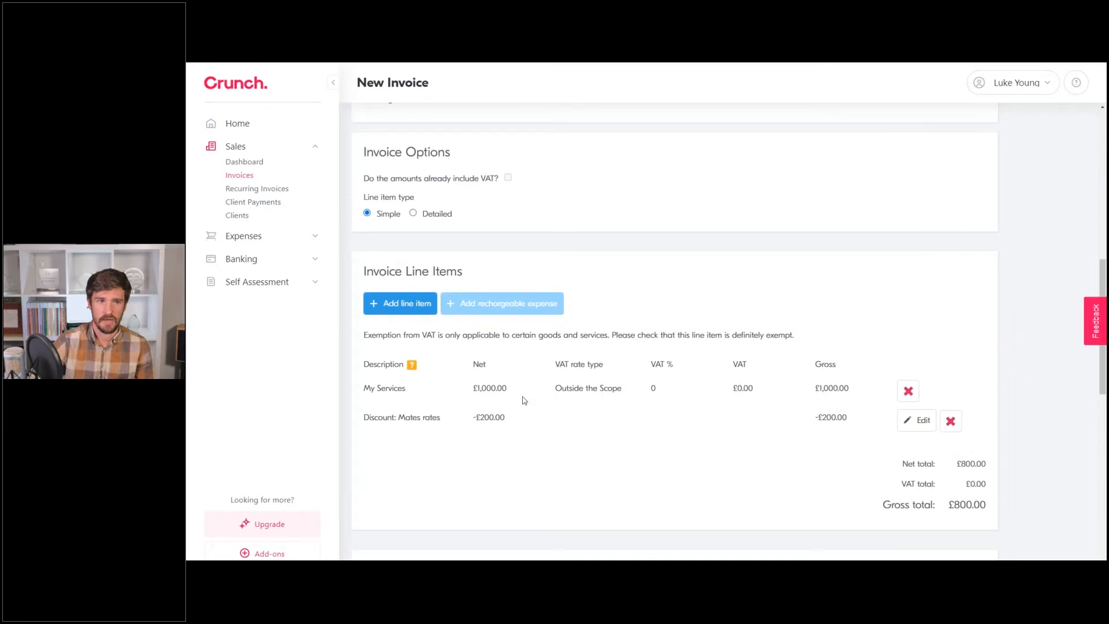
scroll(897, 393, "down", 2)
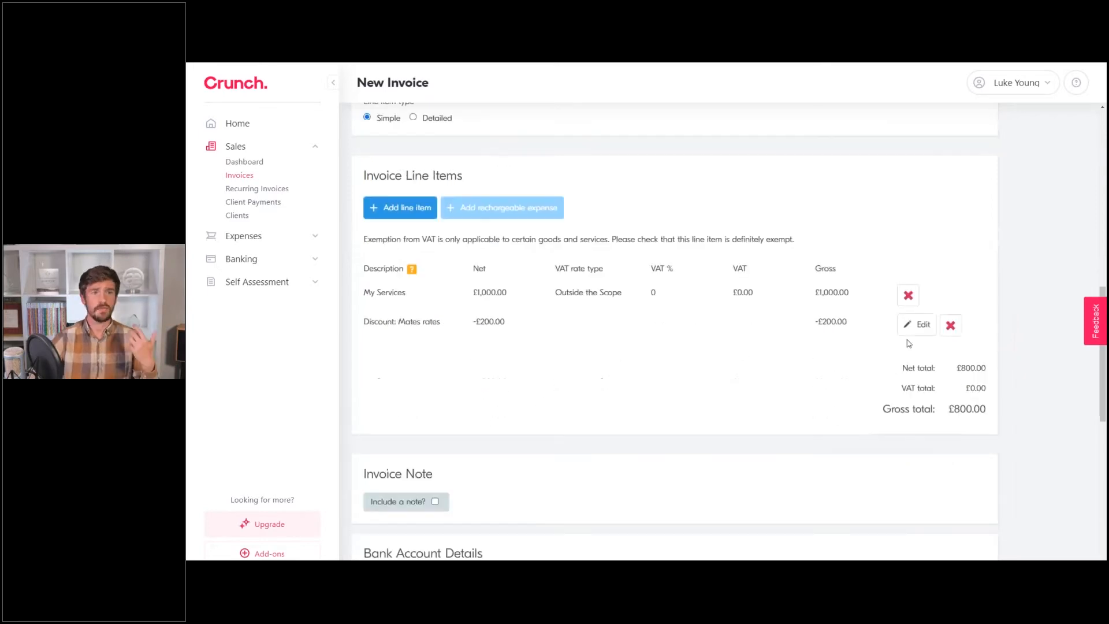
left_click(950, 326)
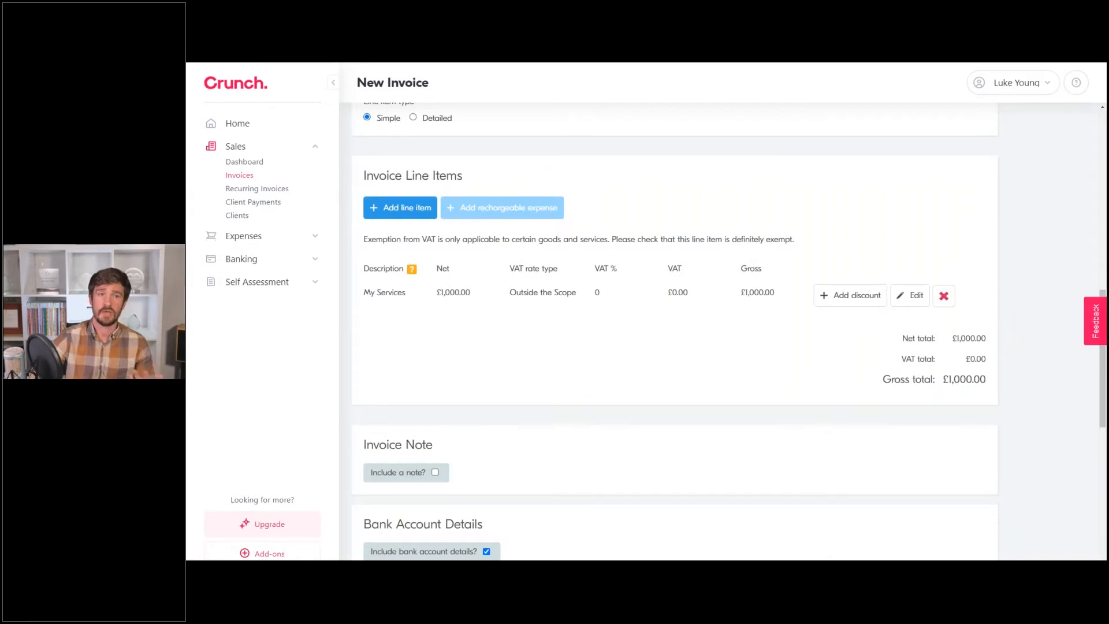
left_click(950, 304)
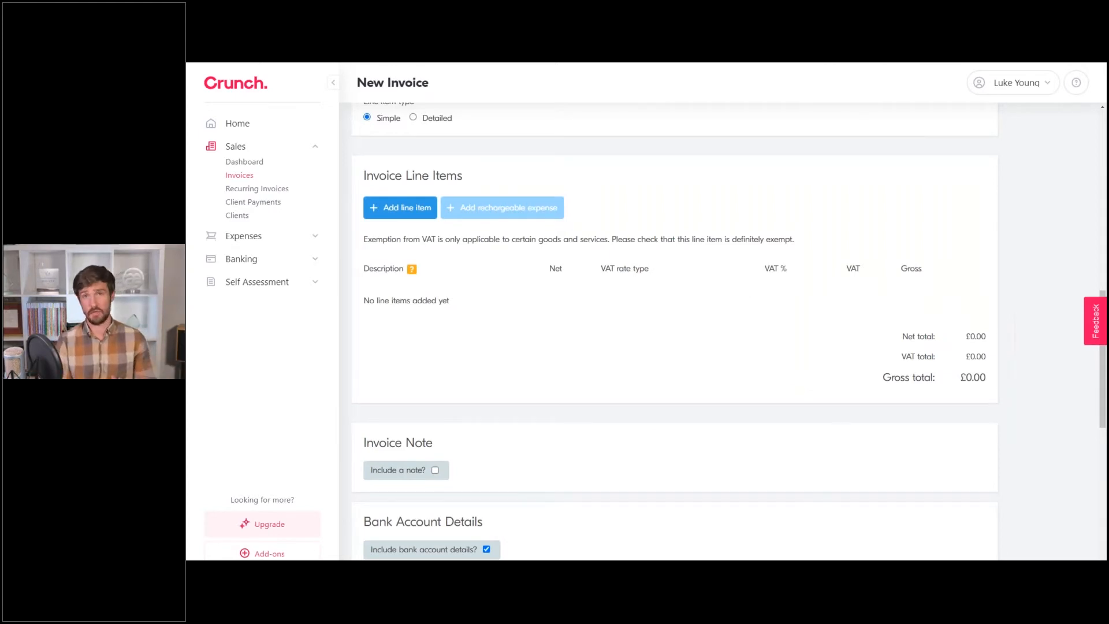
Set the invoice's line item type to Detailed, after briefly switching back to Simple.
scroll(382, 171, "up", 1)
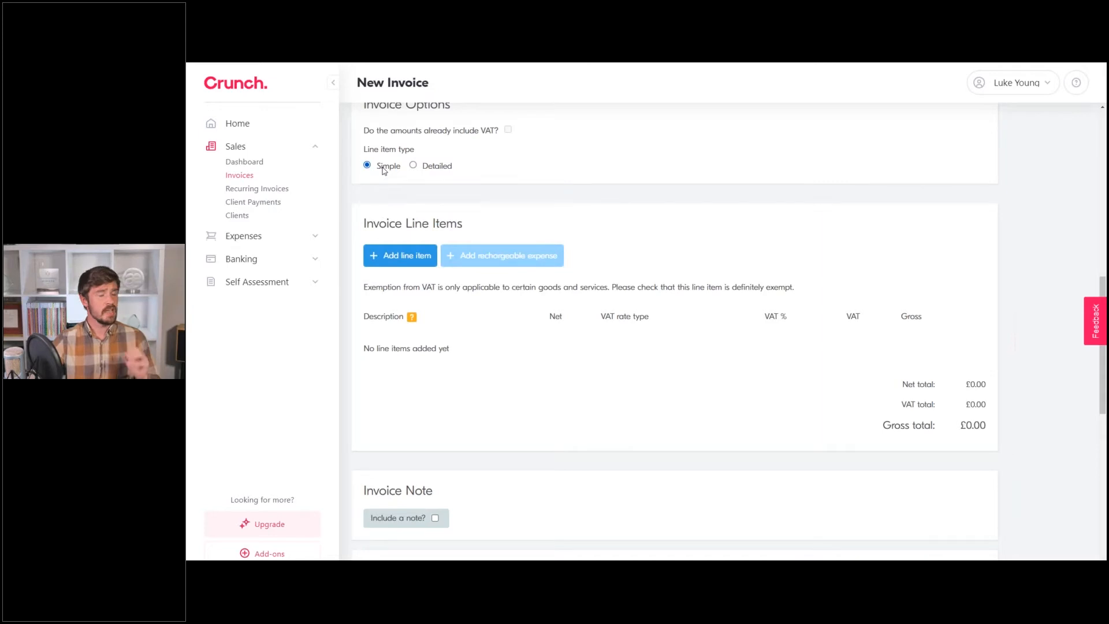
left_click(414, 166)
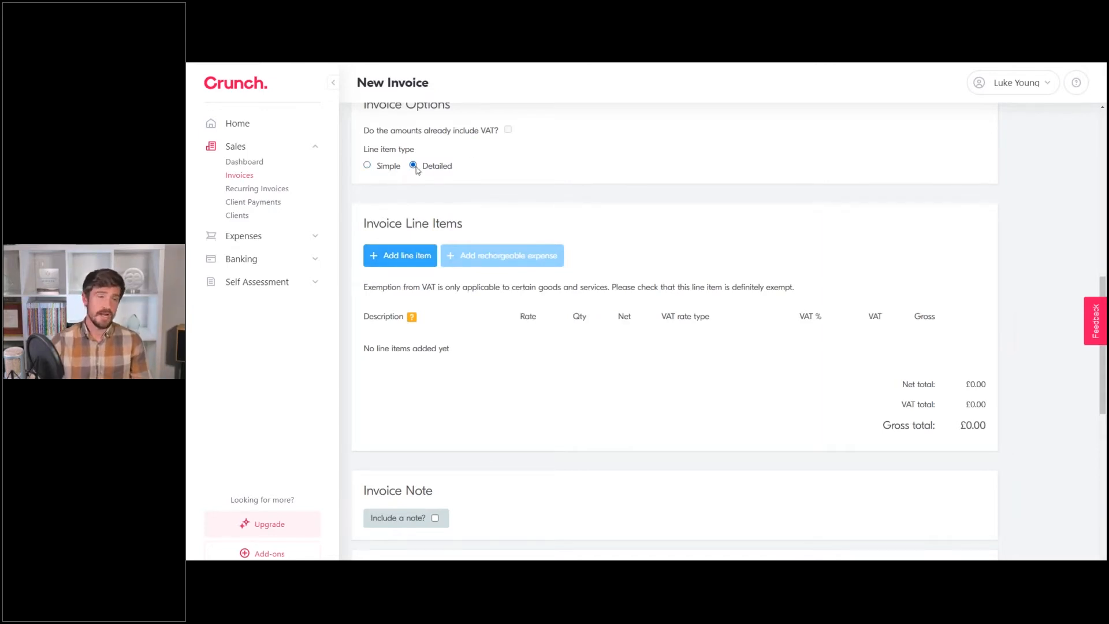
scroll(422, 212, "up", 1)
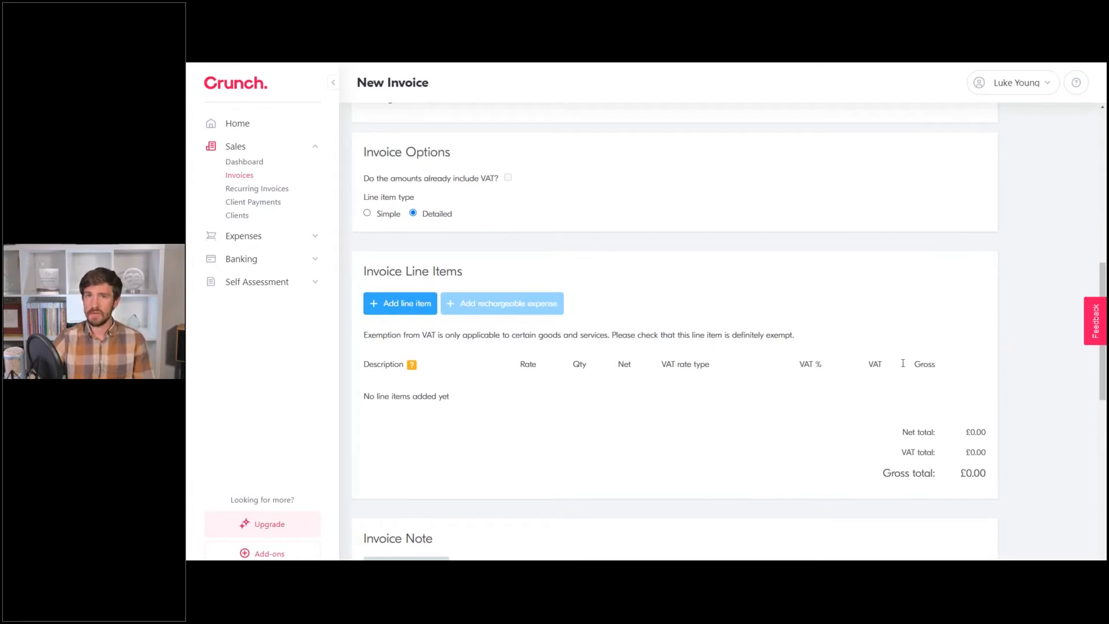
left_click(373, 216)
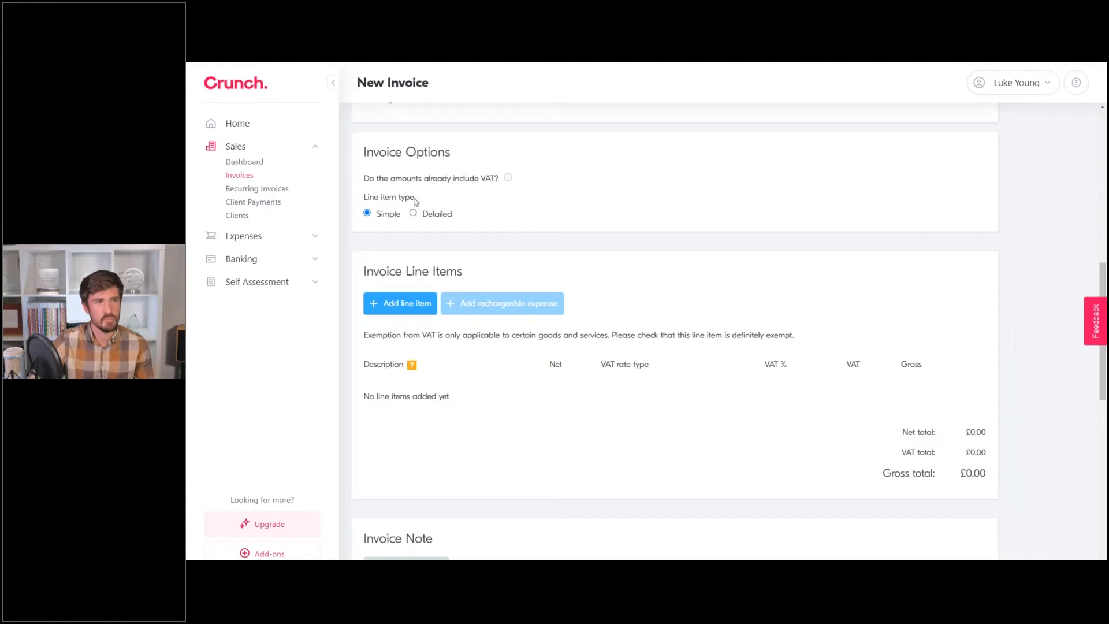
left_click(433, 215)
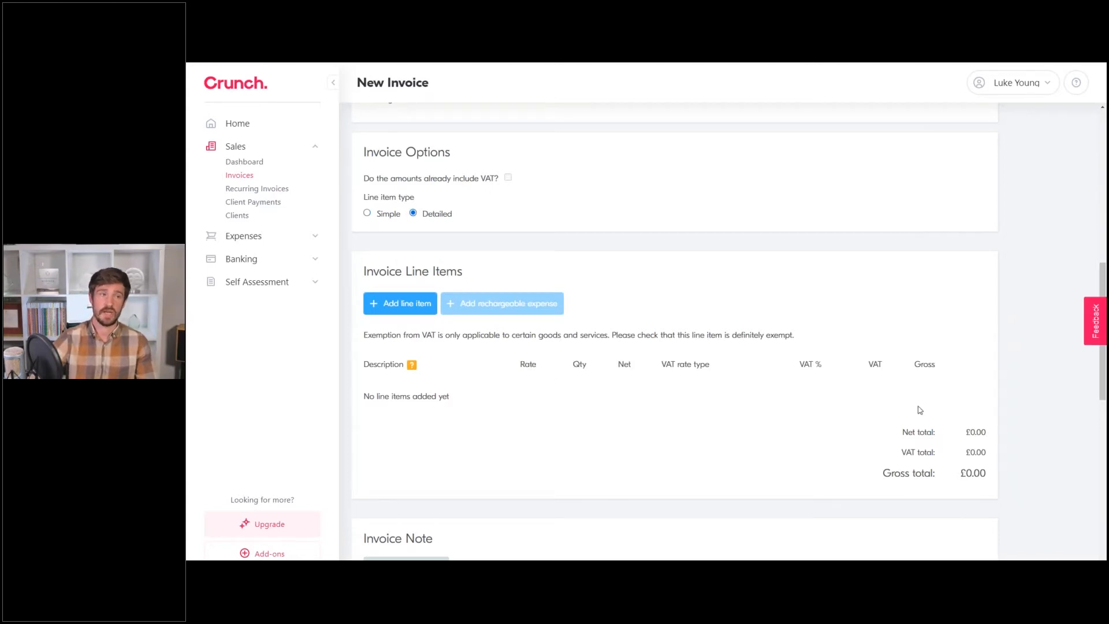
Add and save a 'My Services' line item at a £25.00 rate for 8 units, totalling £200.00.
left_click(412, 307)
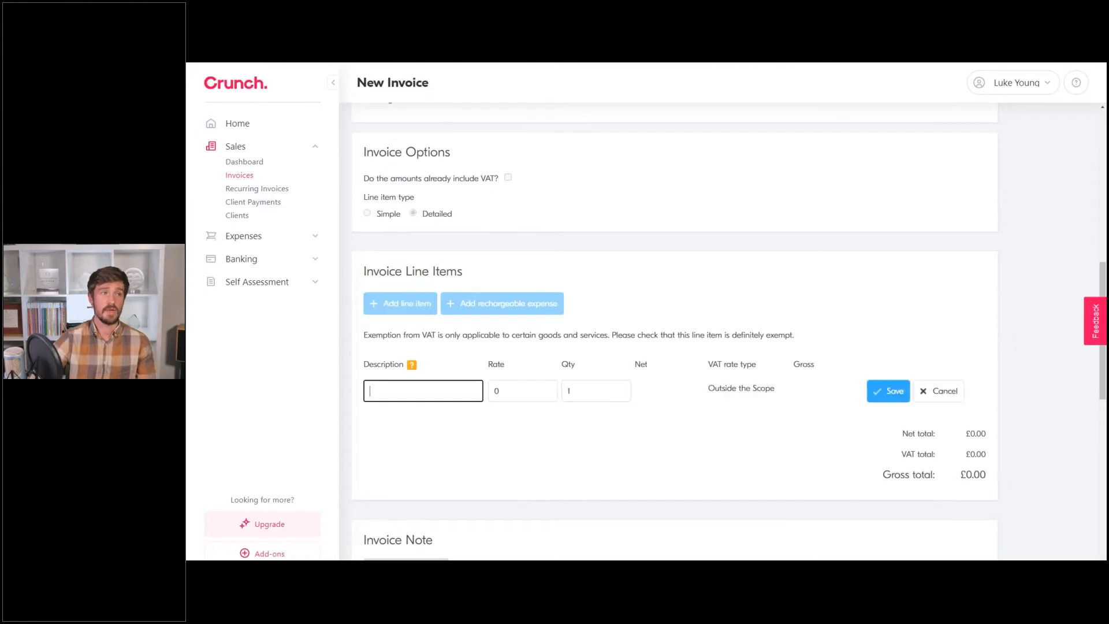
type("My Services")
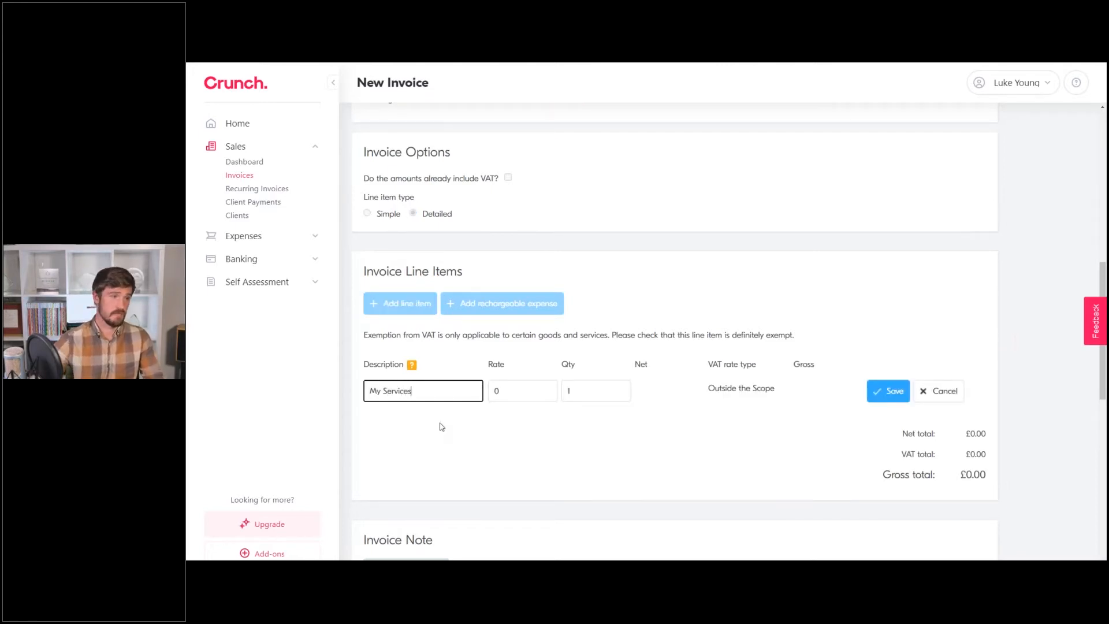
left_click(493, 392)
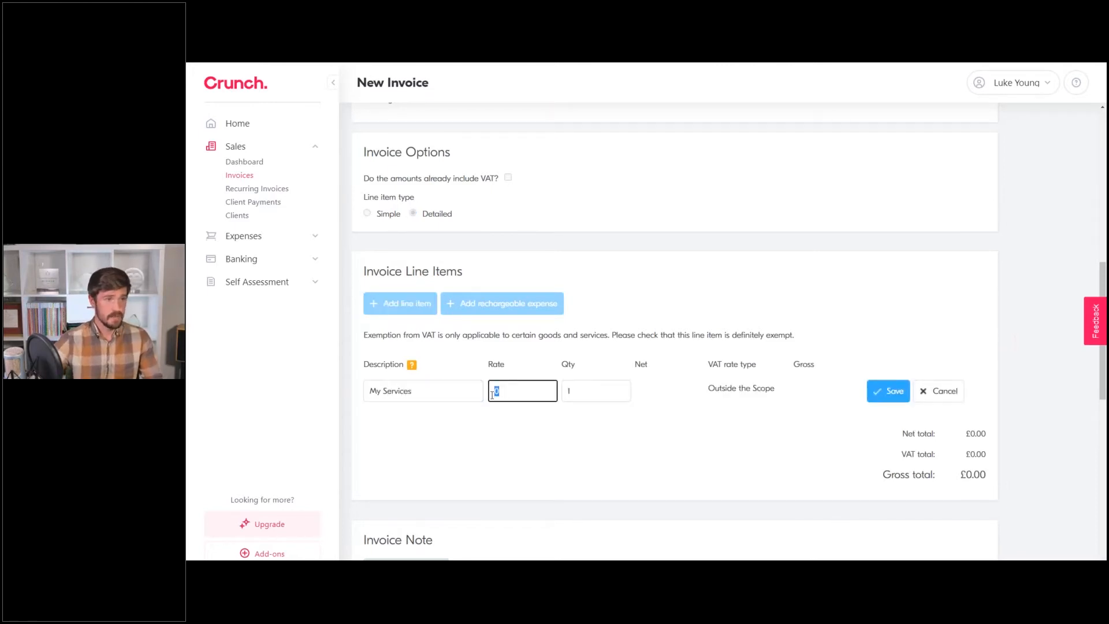
type("25")
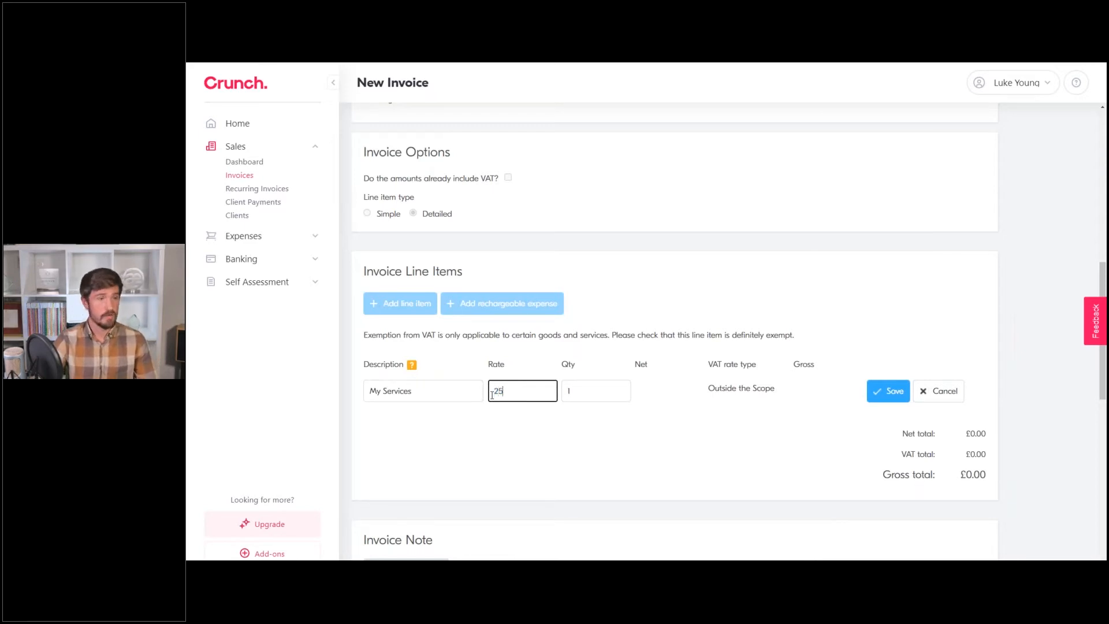
left_click(585, 389)
type("8")
key("Tab")
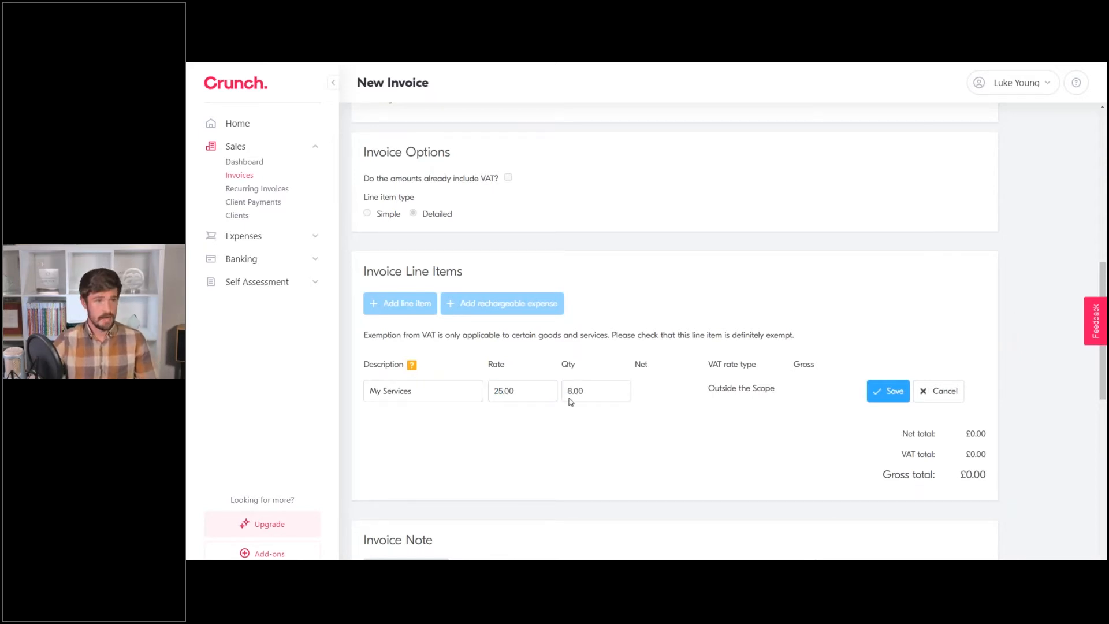
left_click(886, 392)
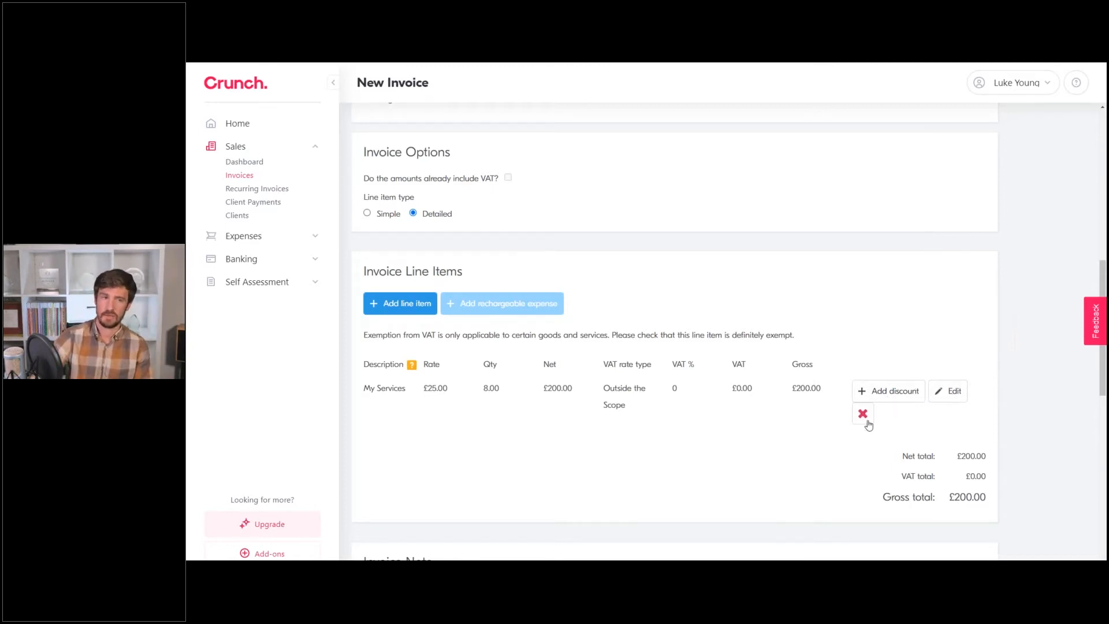
scroll(709, 376, "down", 4)
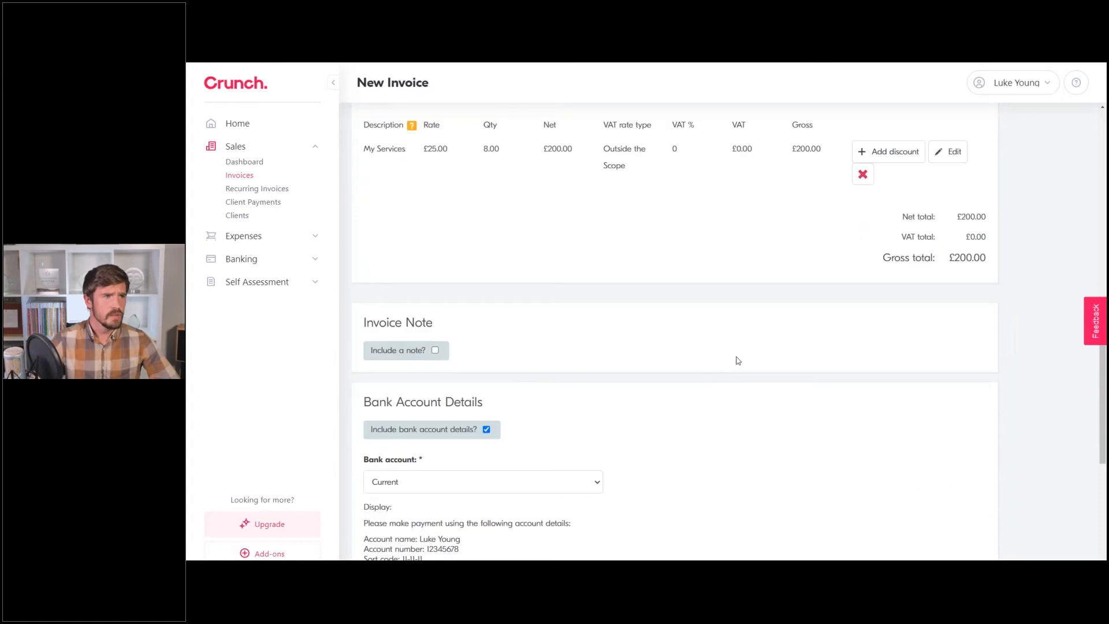
scroll(552, 321, "down", 1)
left_click(436, 303)
left_click(471, 405)
scroll(550, 437, "down", 3)
left_click(435, 157)
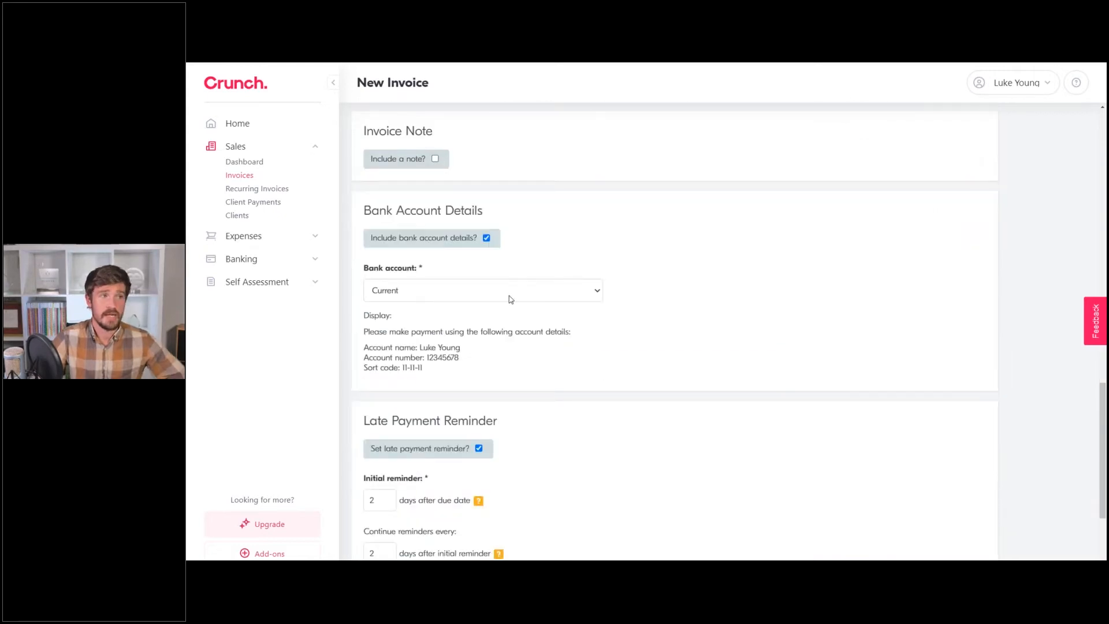
scroll(510, 297, "down", 2)
scroll(459, 306, "down", 2)
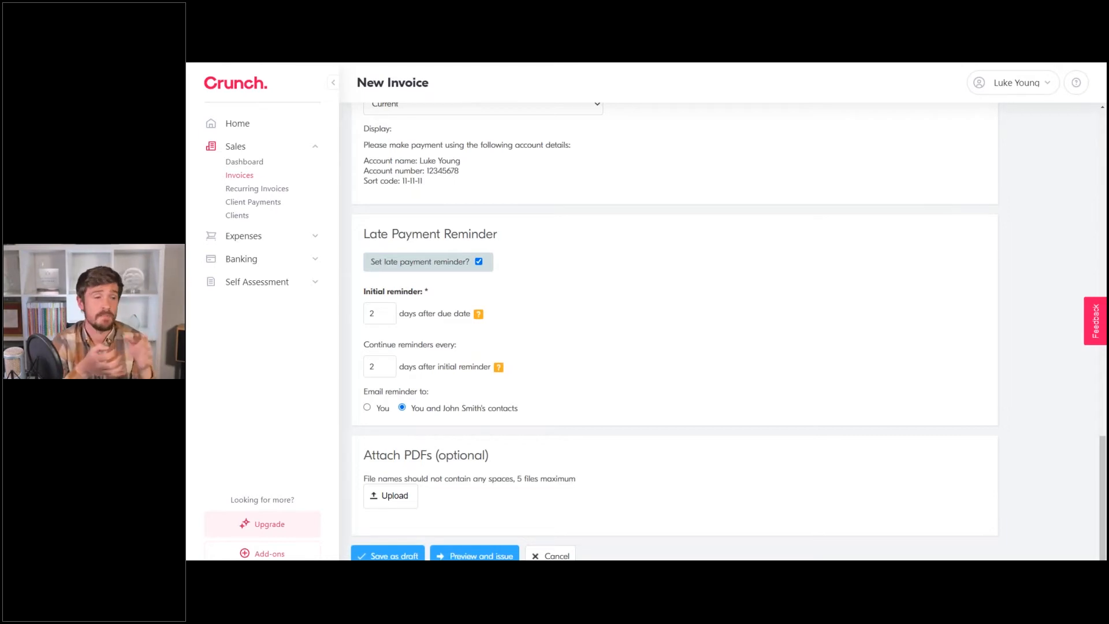
Save the £200.00 invoice as a draft and show its Options actions in the Invoices list.
left_click(403, 556)
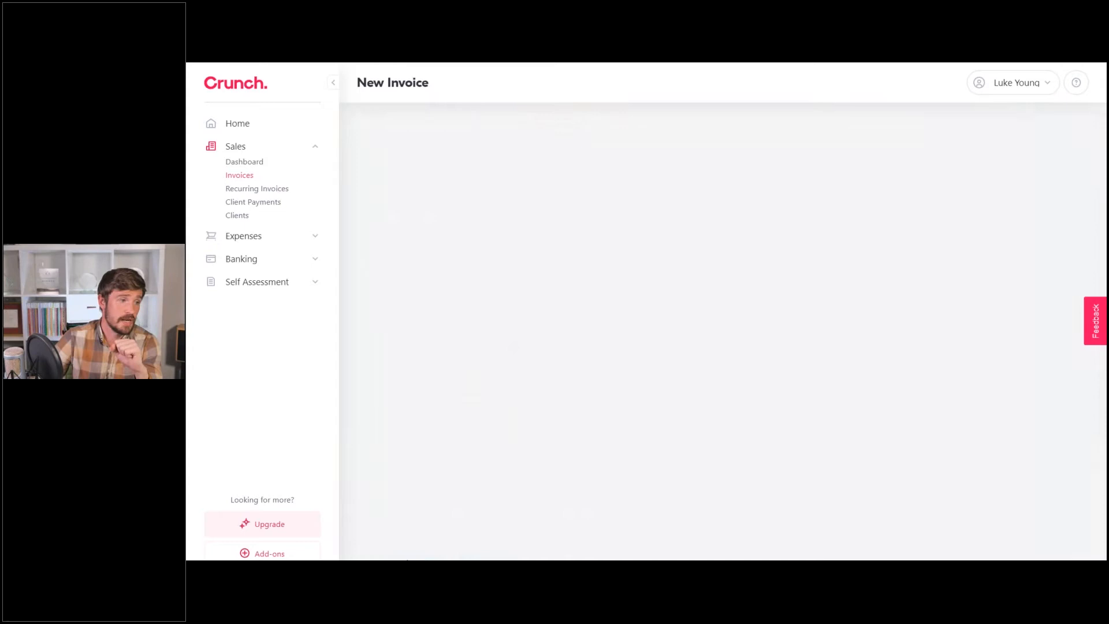
scroll(627, 308, "down", 2)
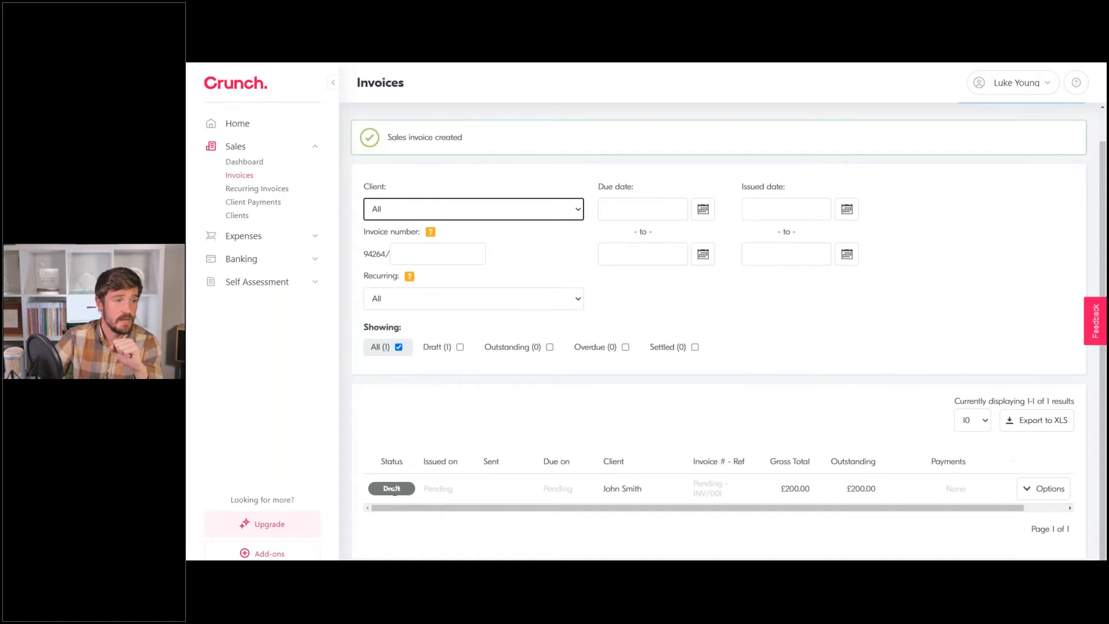
left_click(1047, 496)
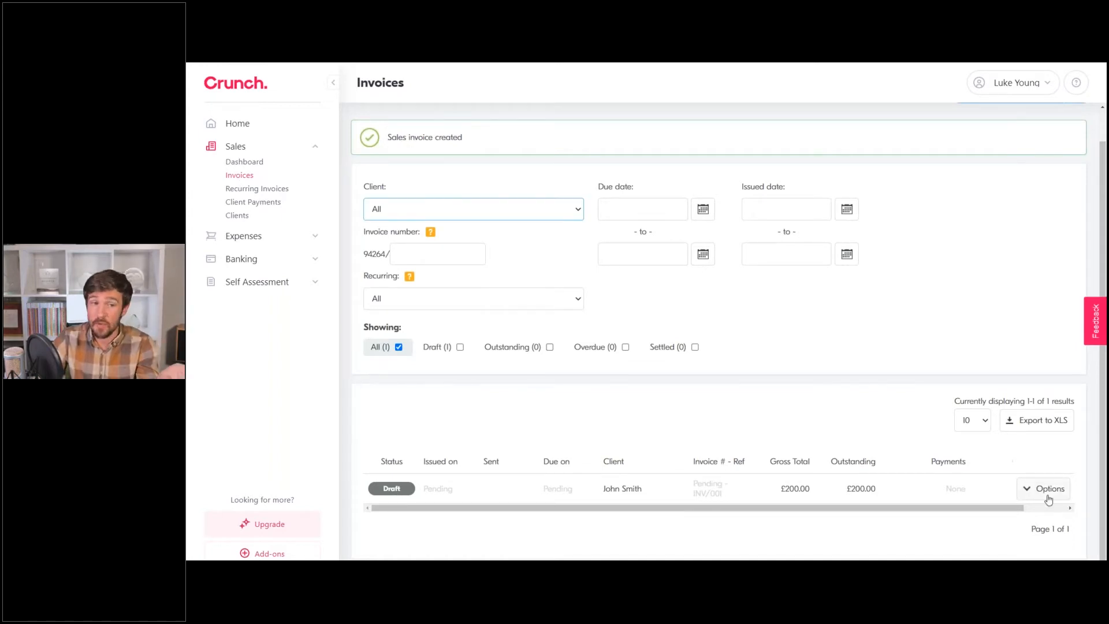
scroll(1058, 447, "down", 3)
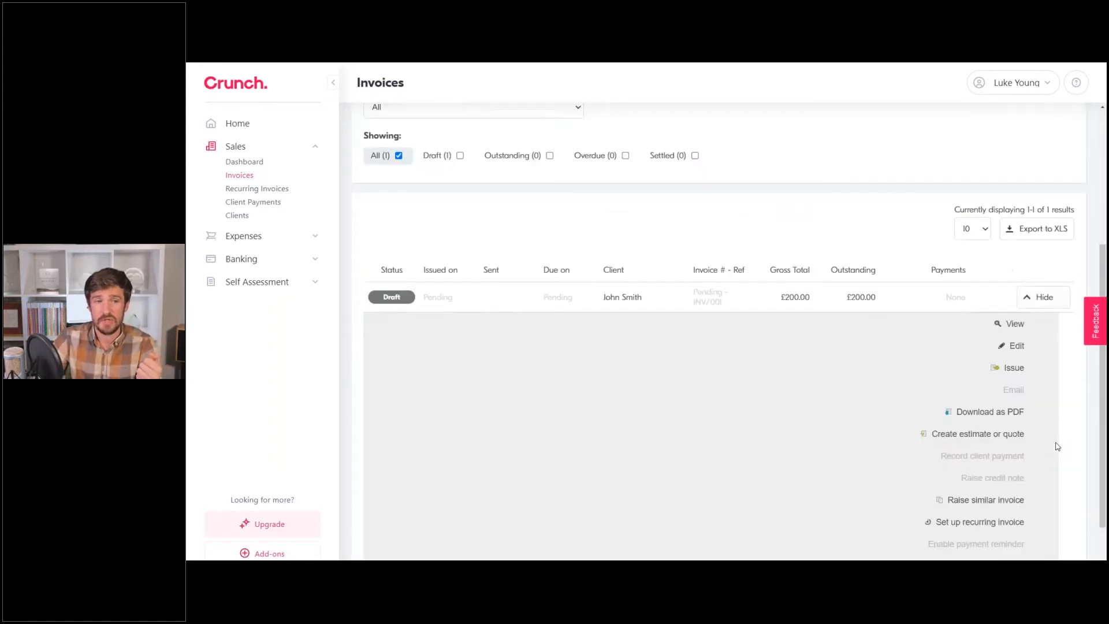
left_click(998, 435)
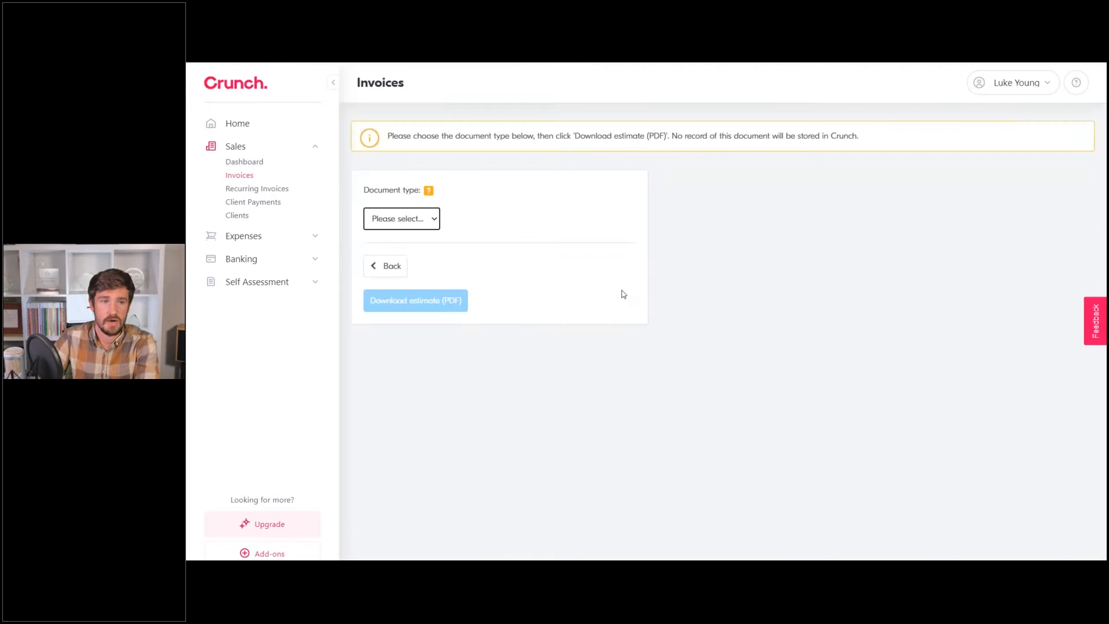
left_click(419, 220)
left_click(401, 247)
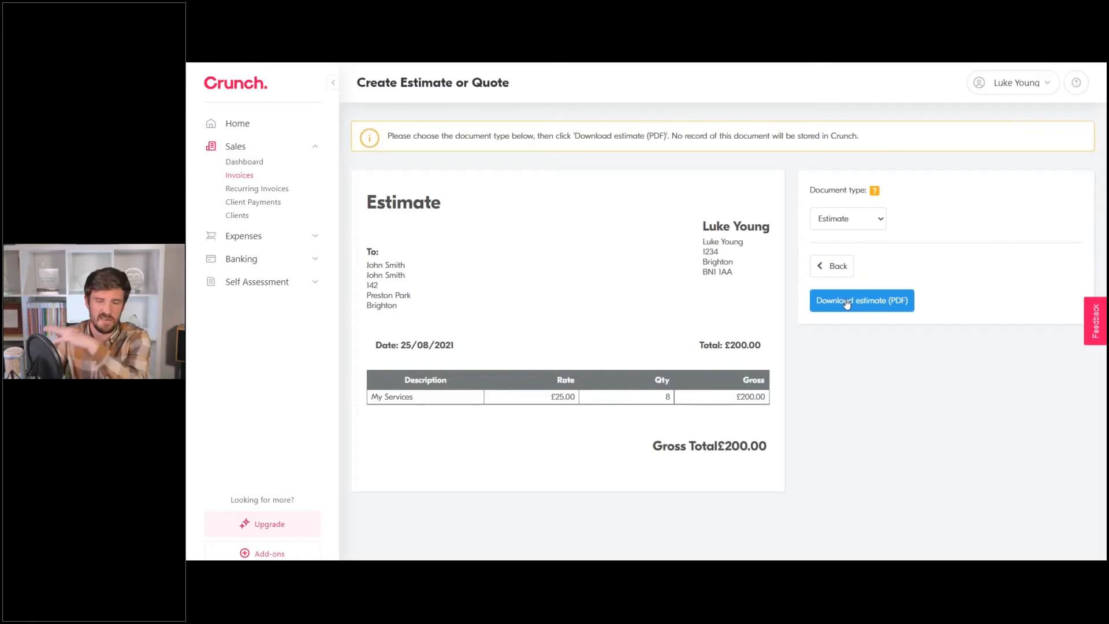
left_click(840, 268)
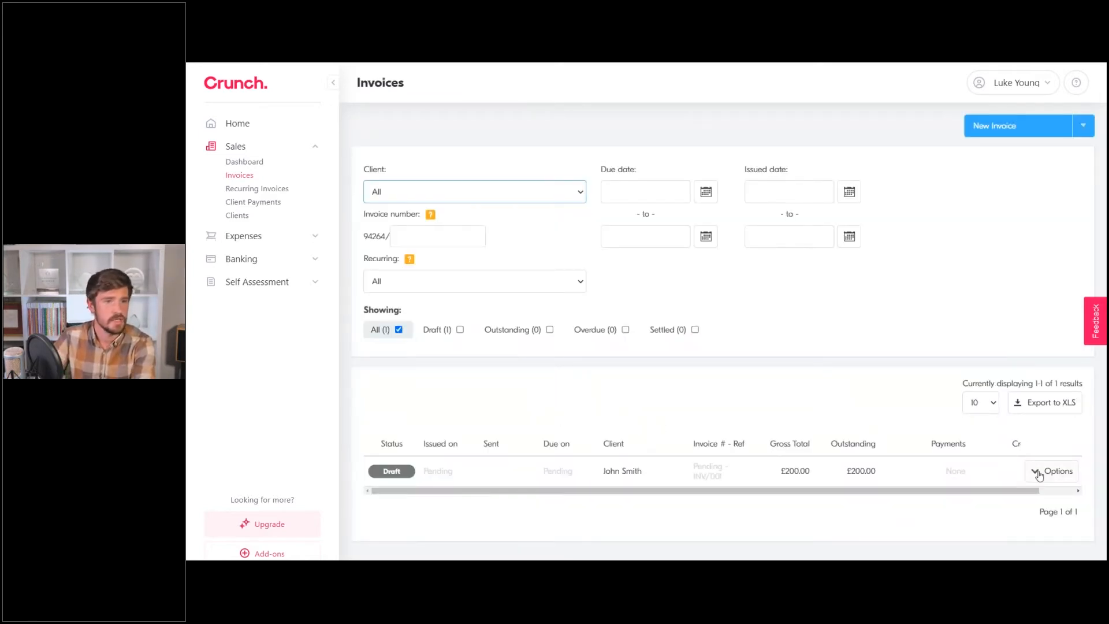
Preview the draft invoice through Options > View, then bring up the Issue and email invoice form.
left_click(1038, 475)
left_click(1016, 497)
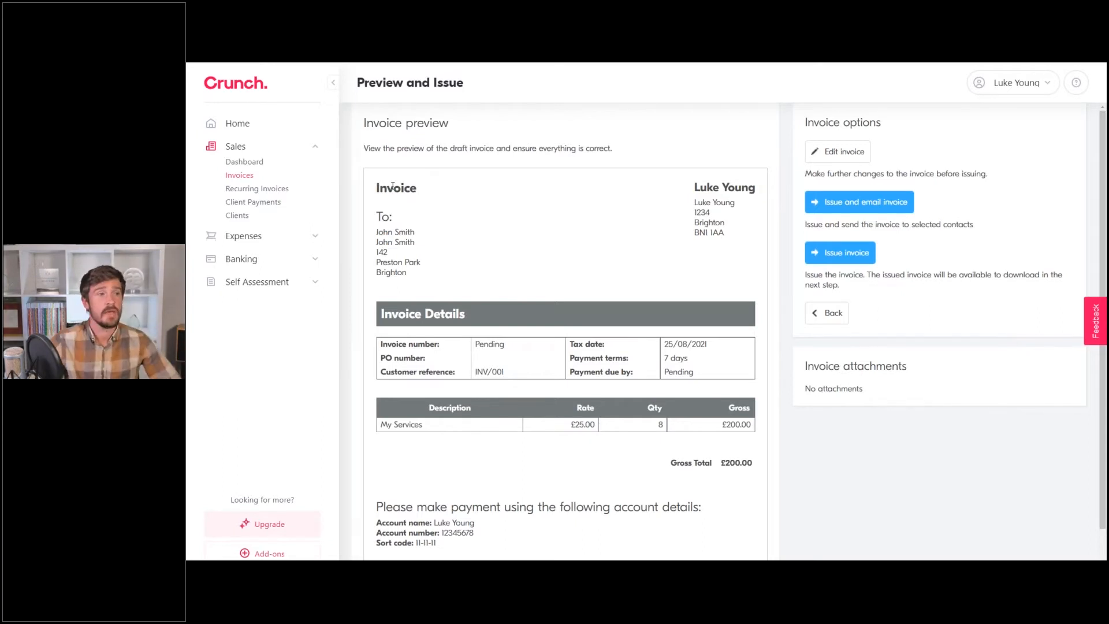
scroll(564, 288, "down", 1)
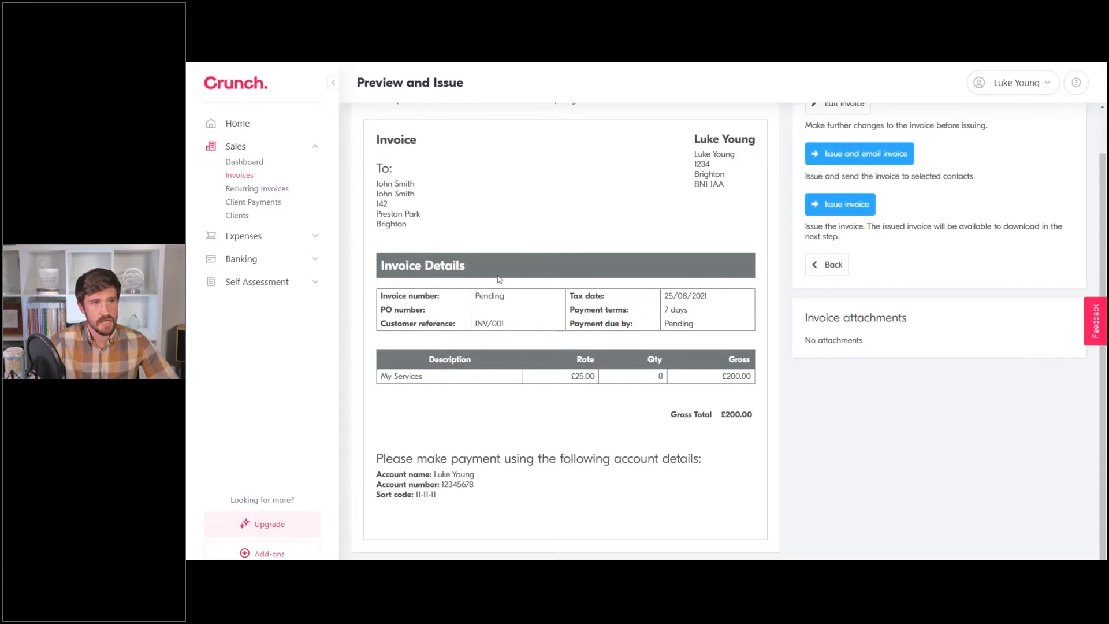
scroll(558, 284, "up", 1)
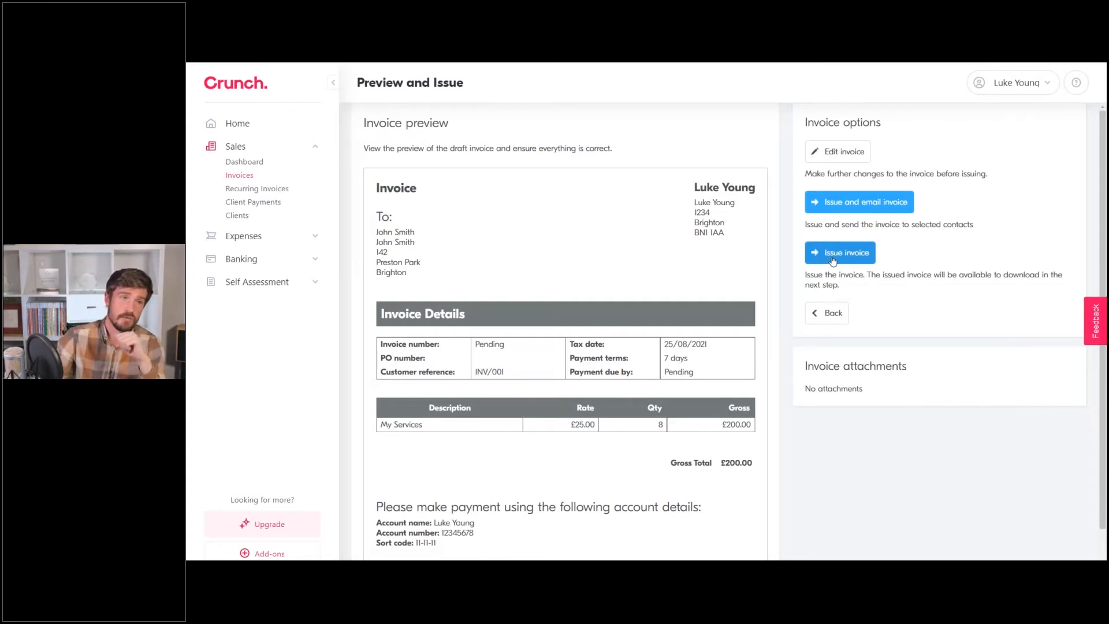
left_click(854, 204)
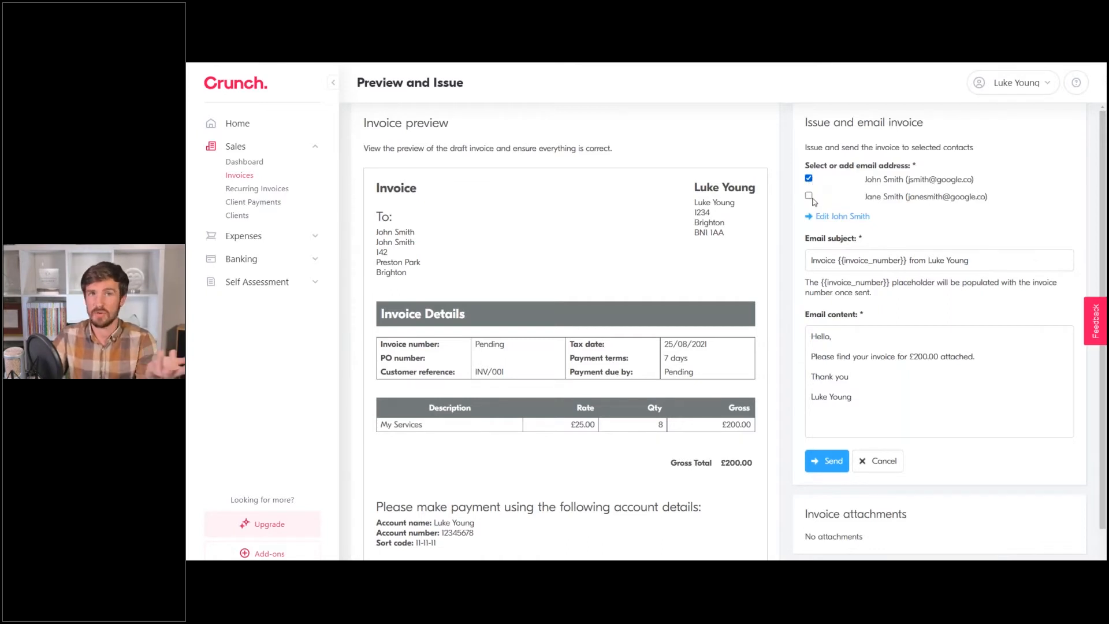
Email the invoice to the main contact only, keeping the default subject and message.
left_click(808, 196)
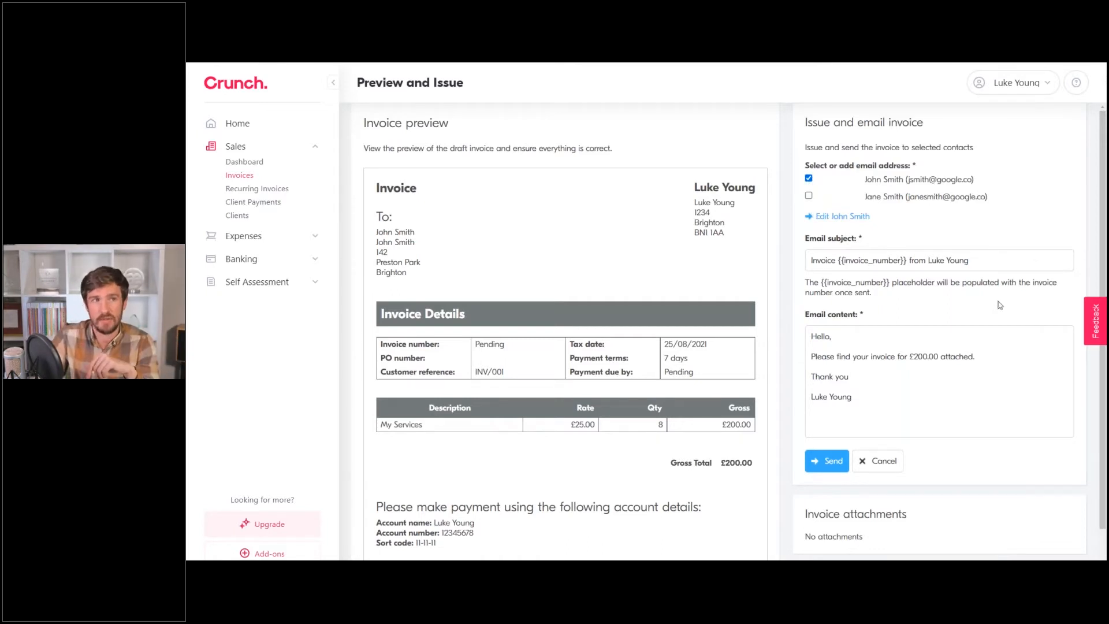
triple_click(853, 261)
left_click(853, 260)
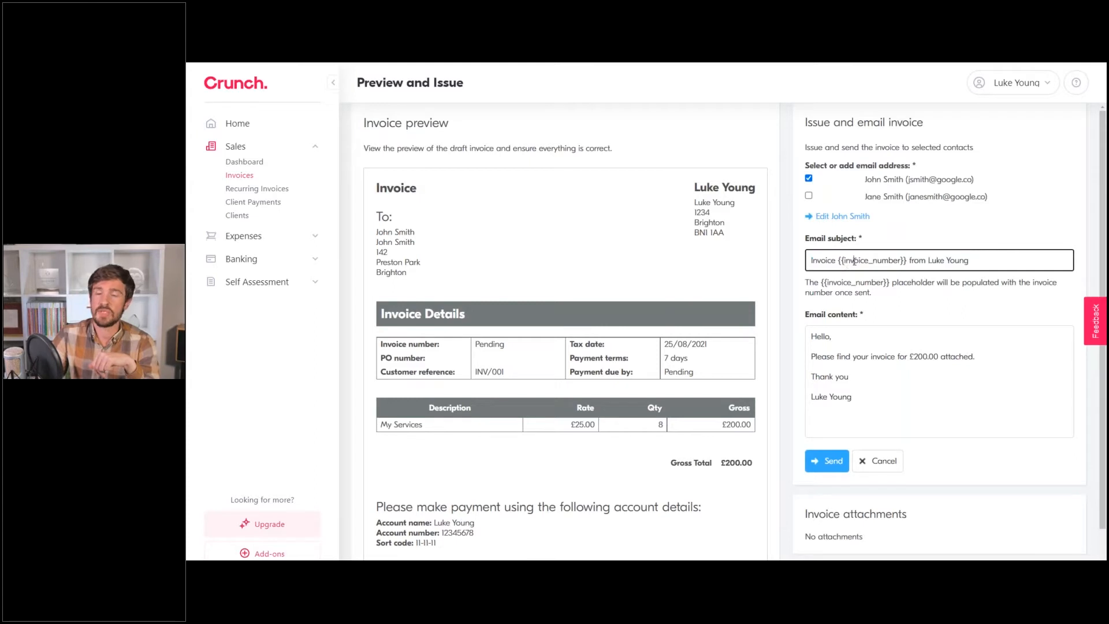
left_click_drag(838, 260, 906, 260)
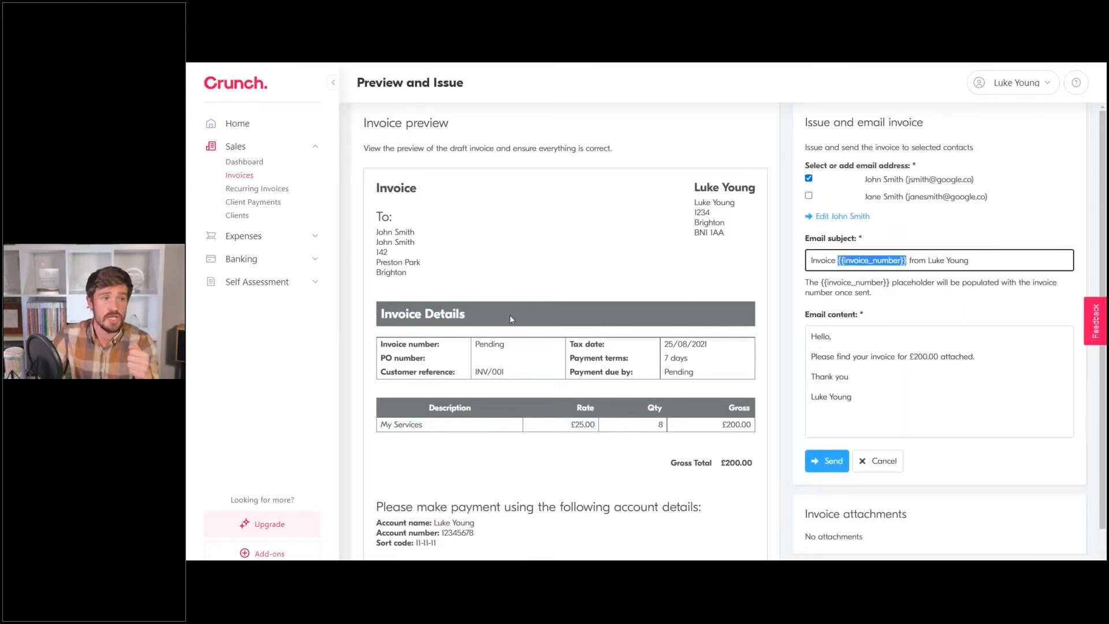
left_click(970, 261)
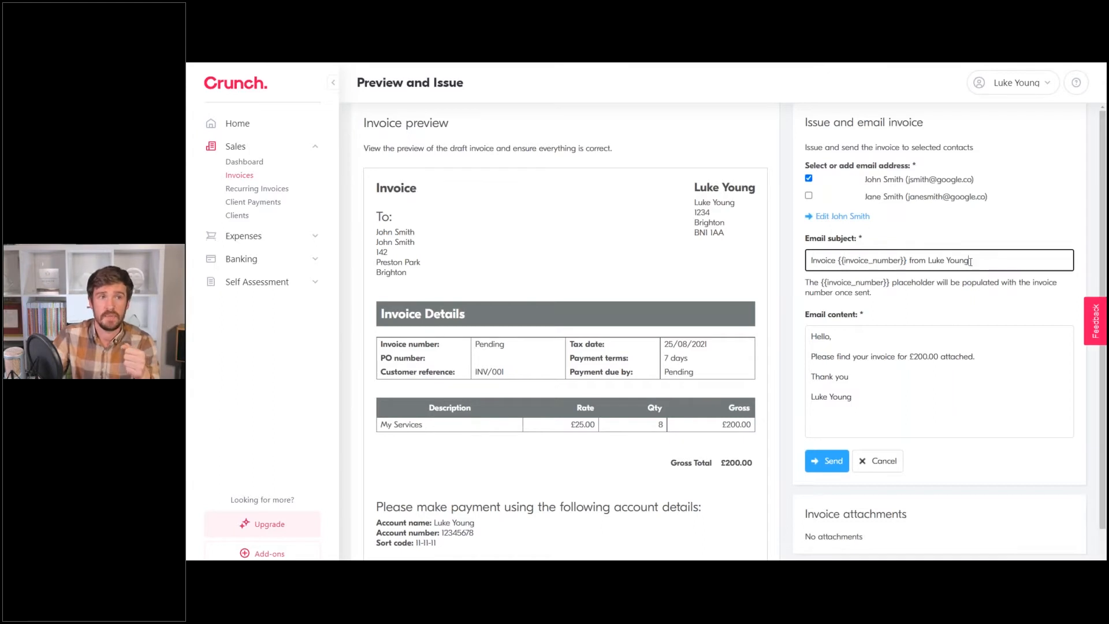
triple_click(970, 261)
left_click(871, 395)
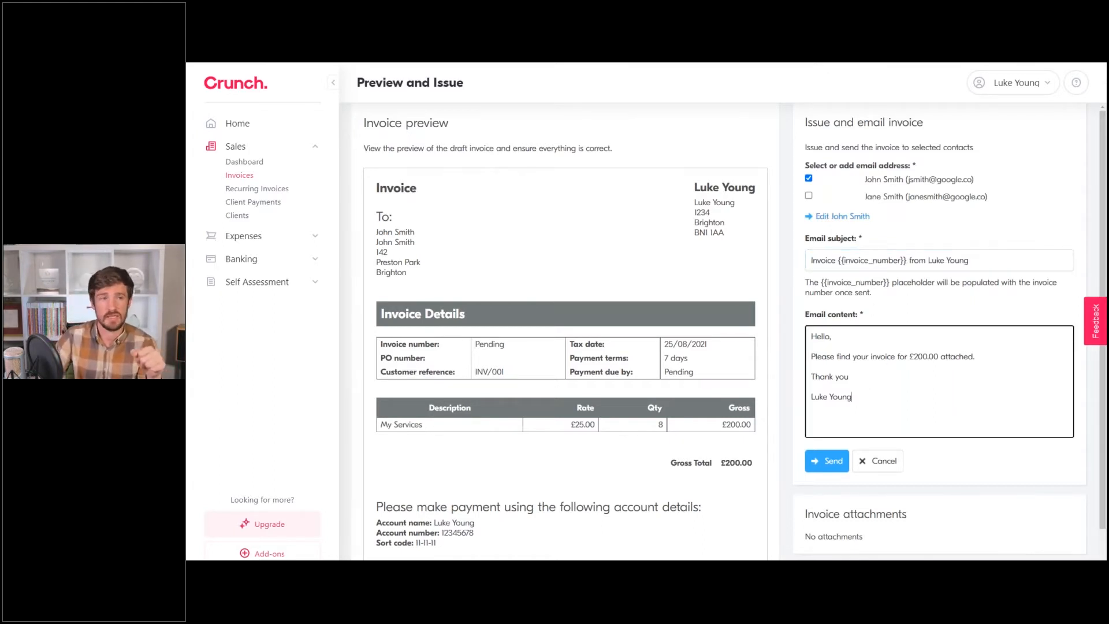
left_click(835, 465)
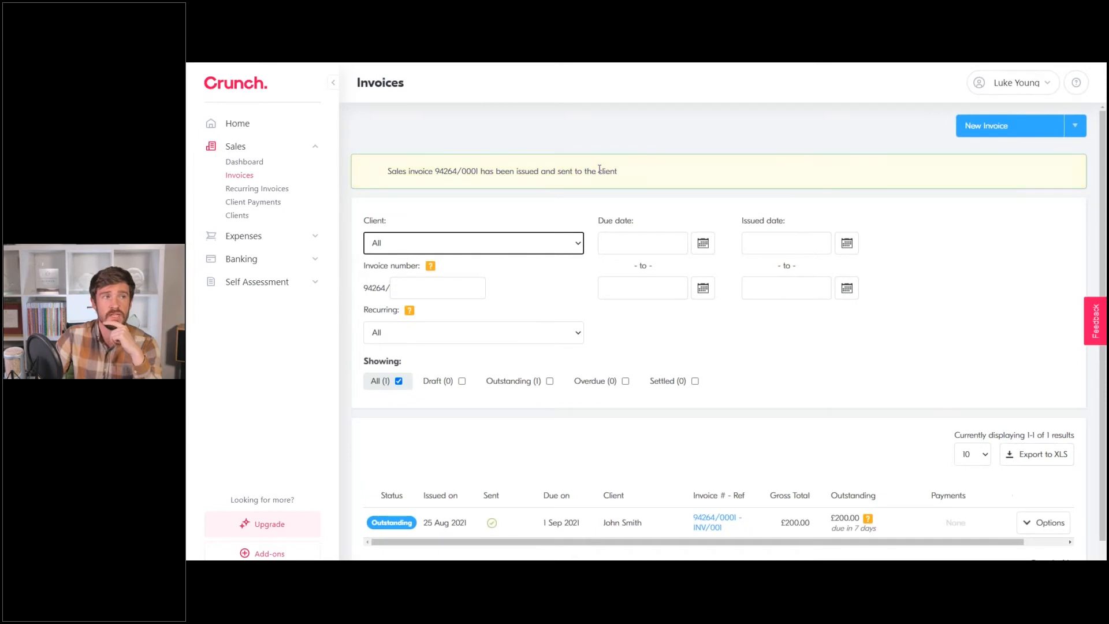
Choose Record client payment from the issued invoice's Options menu.
scroll(681, 317, "down", 1)
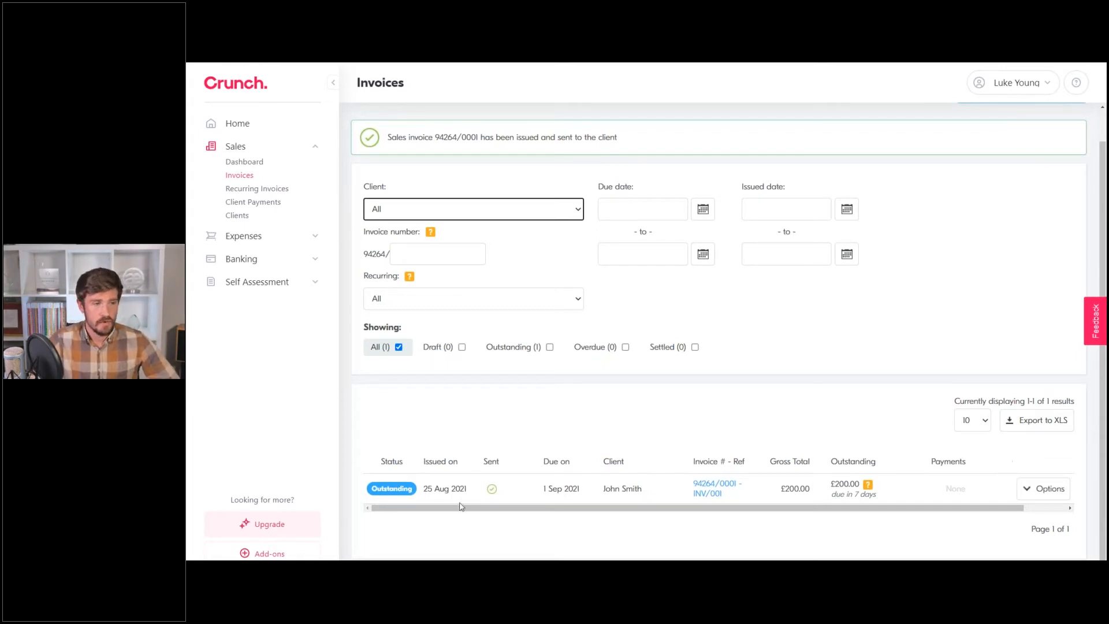
left_click(1032, 491)
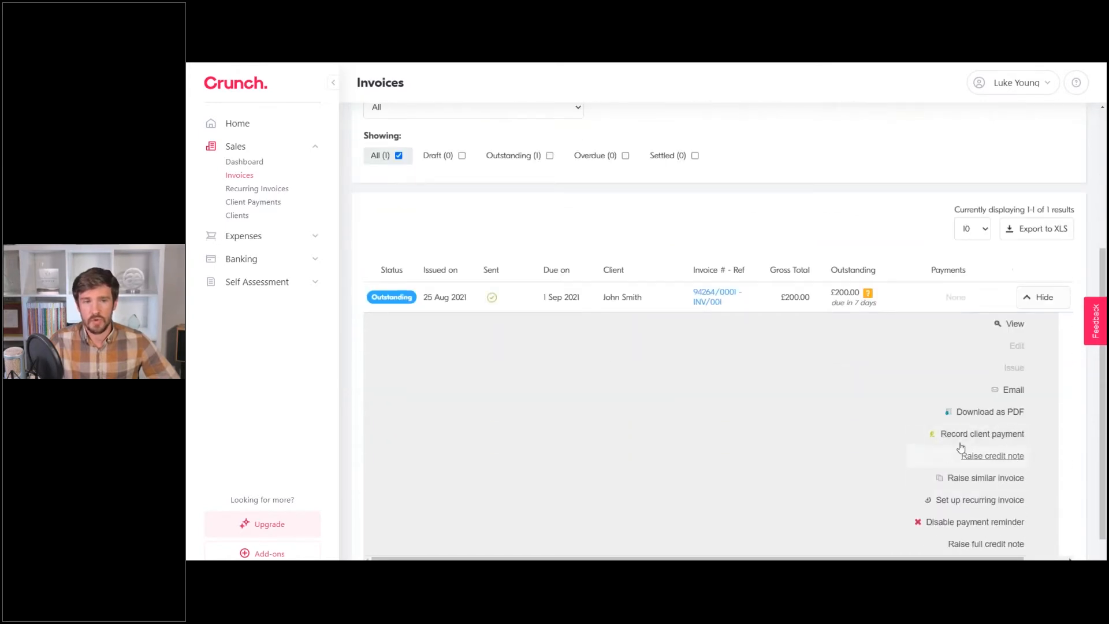
left_click(982, 434)
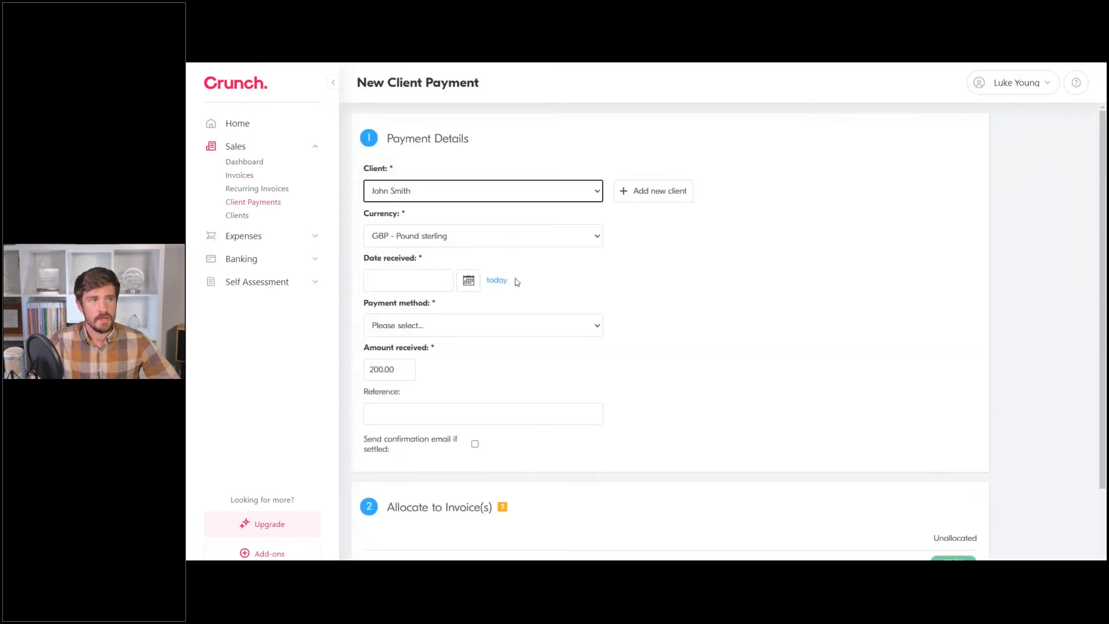
Set the payment date to today, paid by Transfer into business bank account to the Current account.
left_click(498, 282)
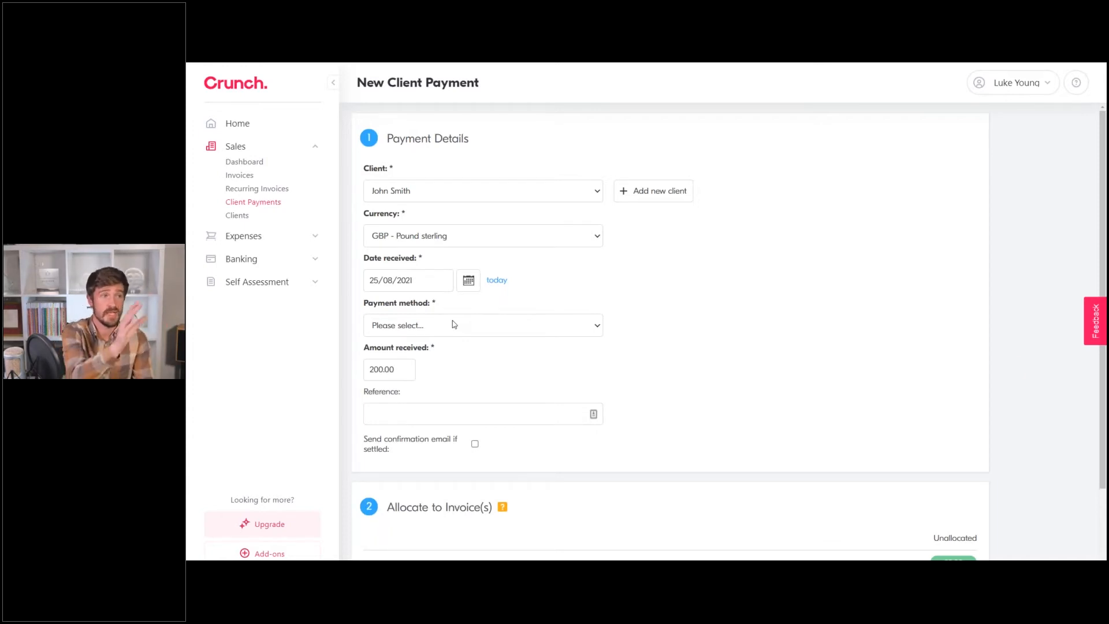
left_click(438, 325)
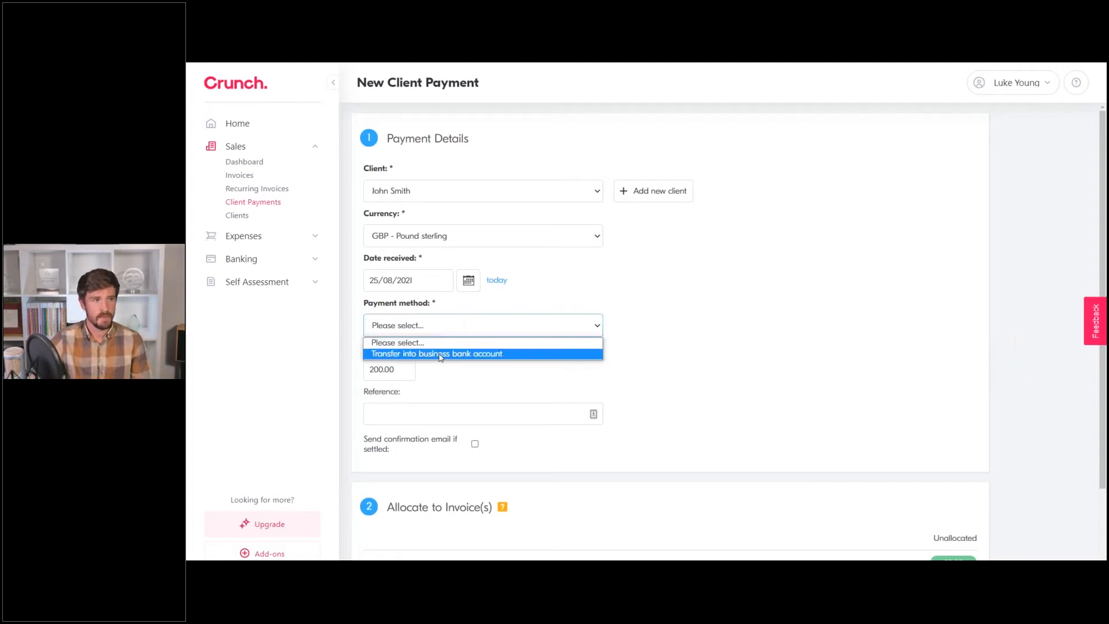
left_click(440, 354)
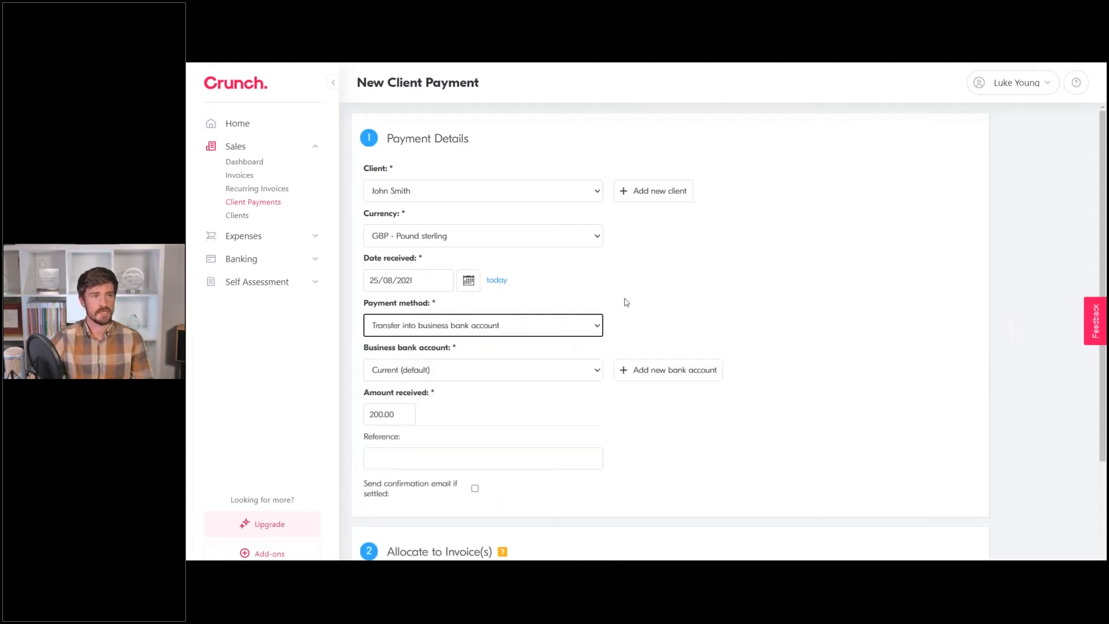
left_click(412, 372)
left_click(535, 285)
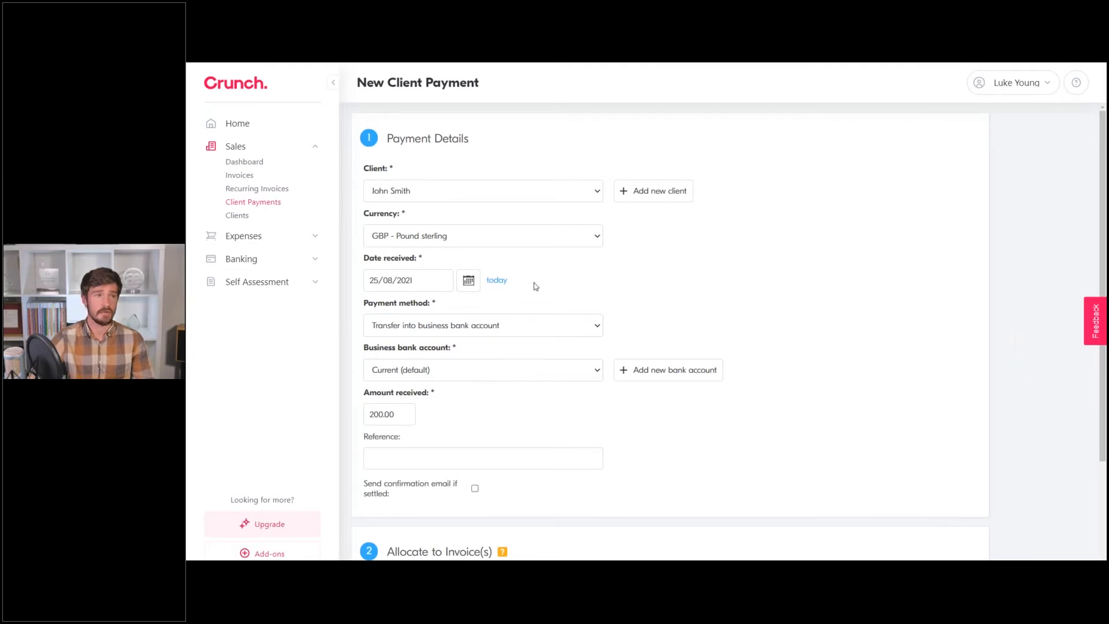
scroll(534, 287, "down", 1)
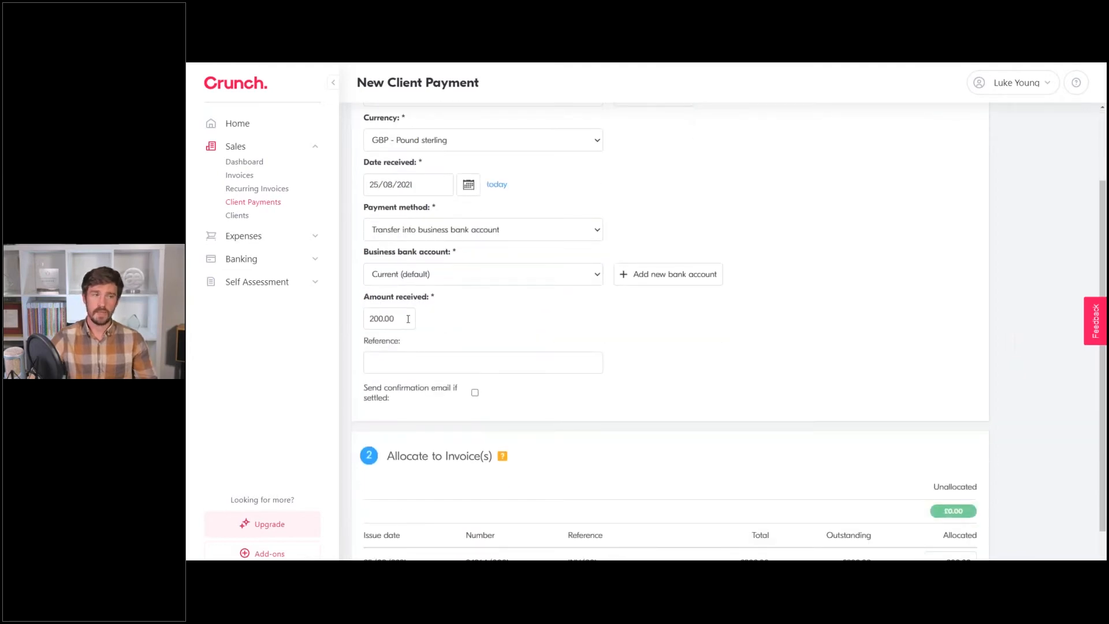
scroll(582, 342, "down", 1)
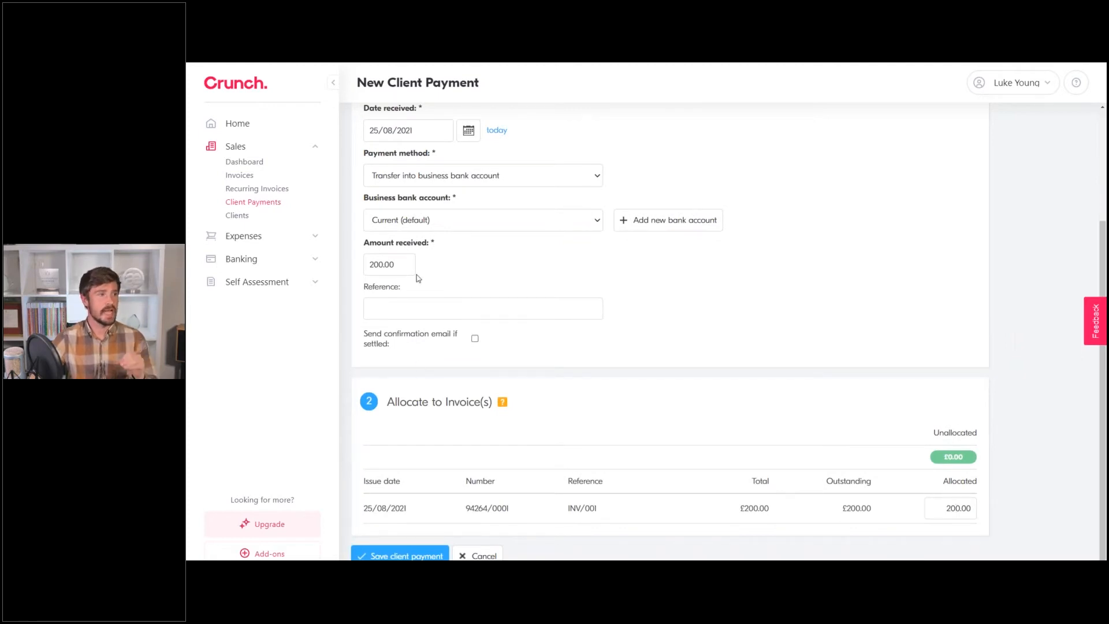
Change amount received and allocated to 100.00 and save the client payment.
left_click_drag(411, 266, 355, 271)
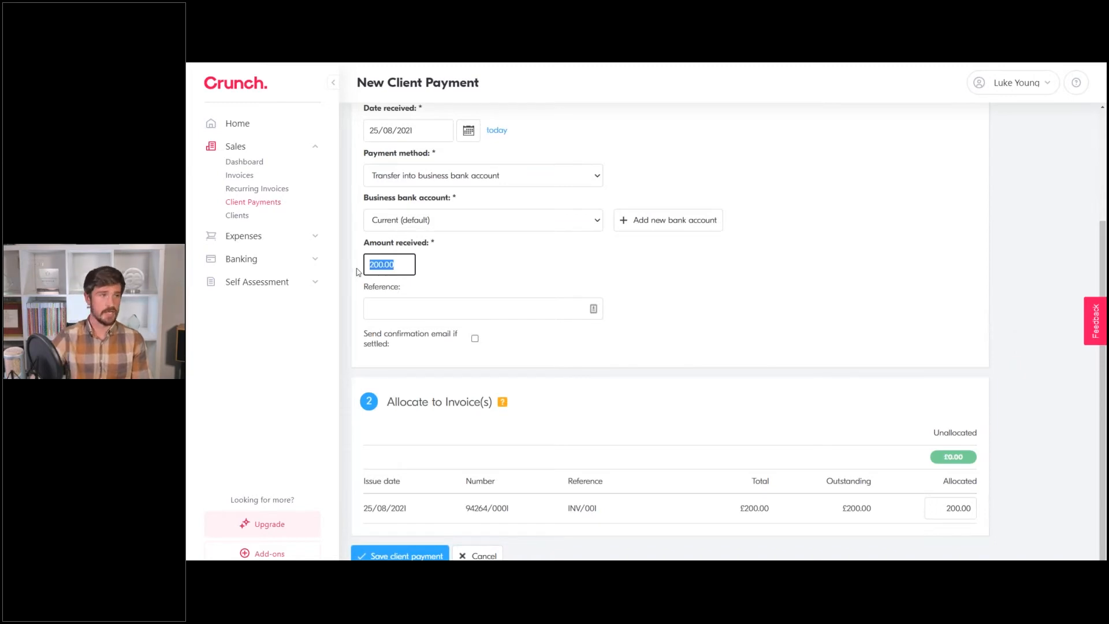
left_click(358, 273)
double_click(386, 264)
left_click(387, 265)
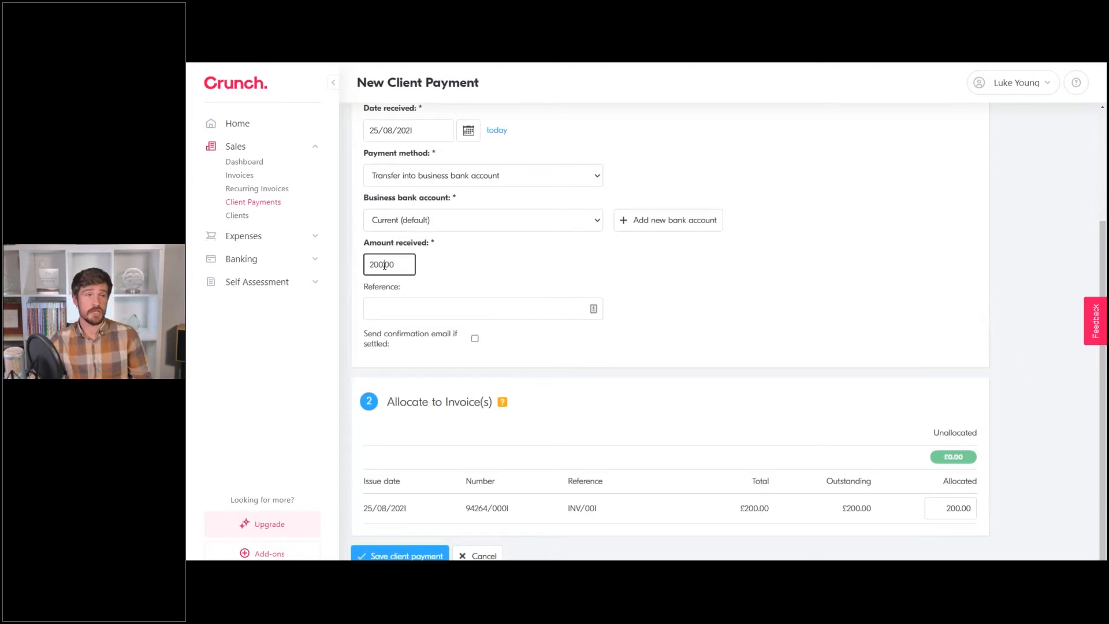
double_click(962, 509)
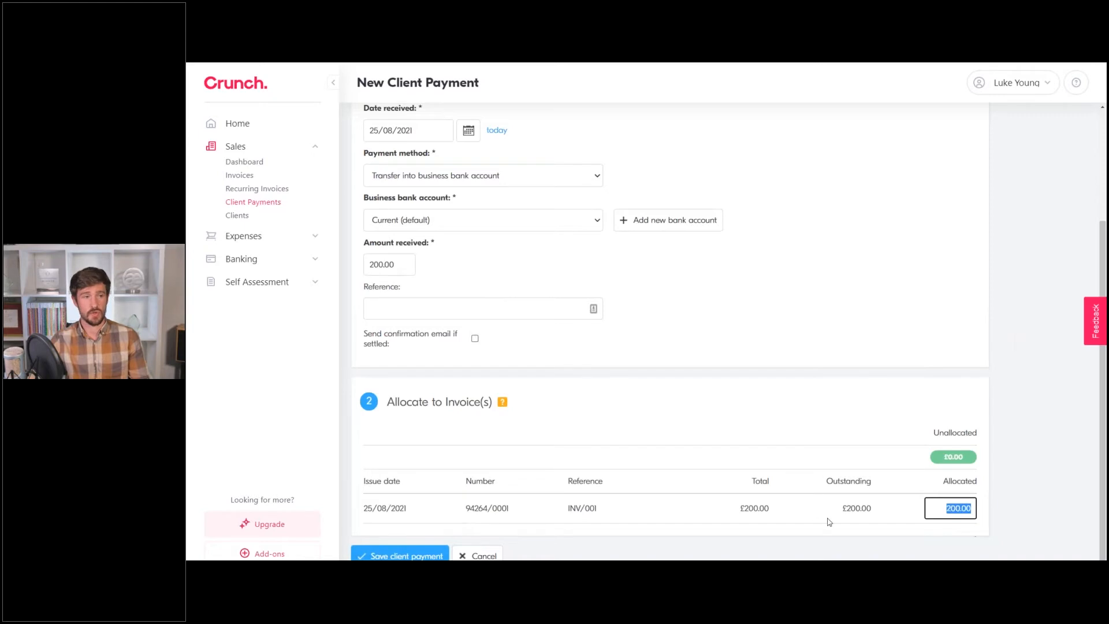
double_click(385, 265)
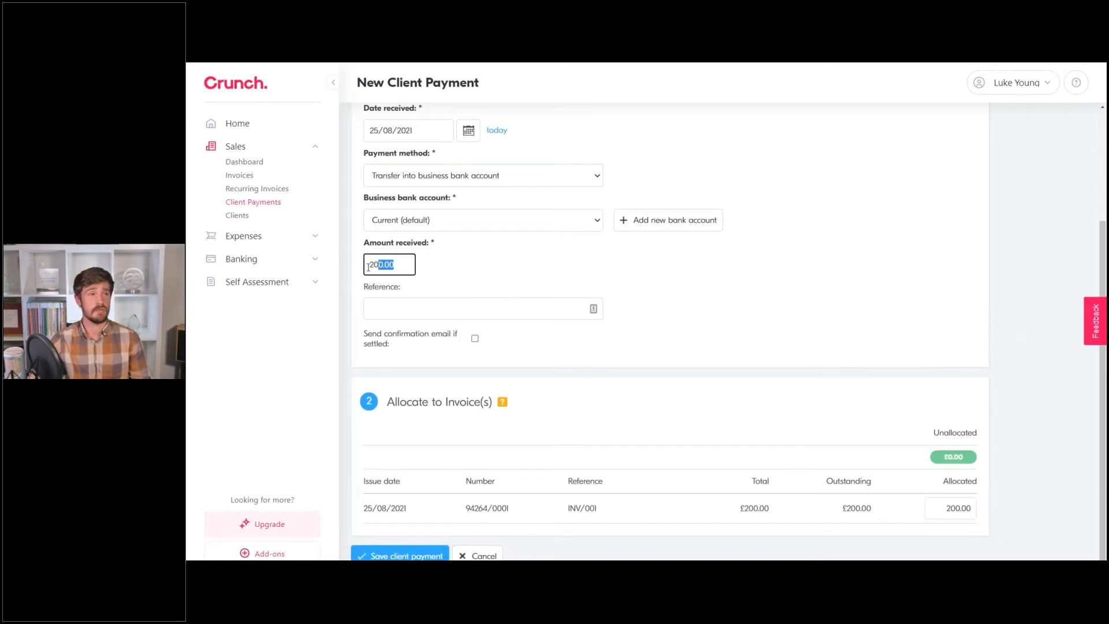
type("100")
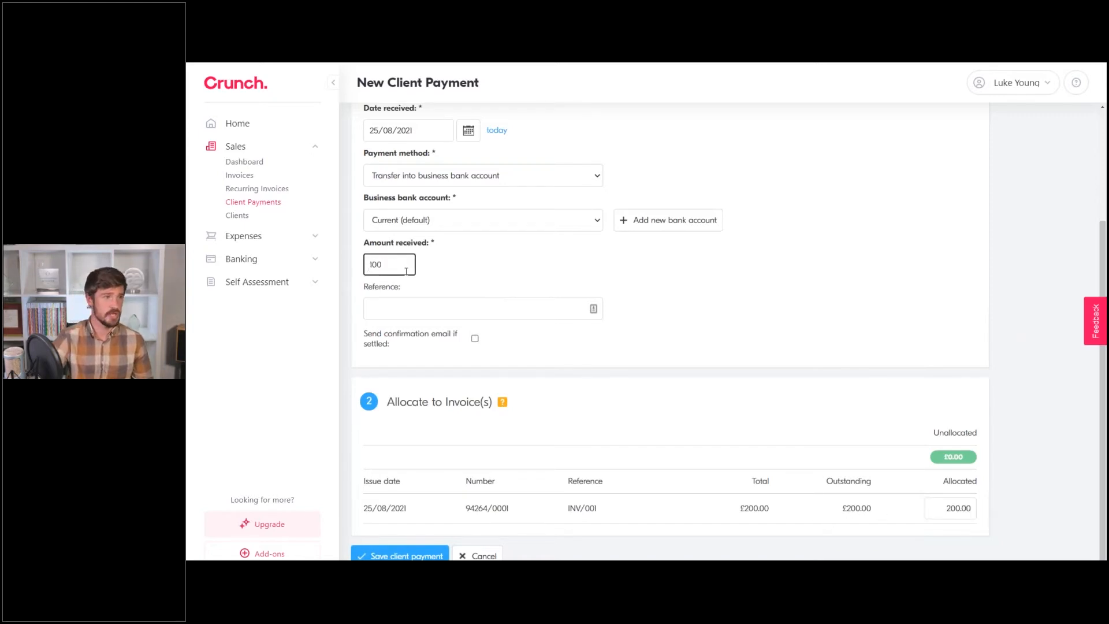
double_click(959, 509)
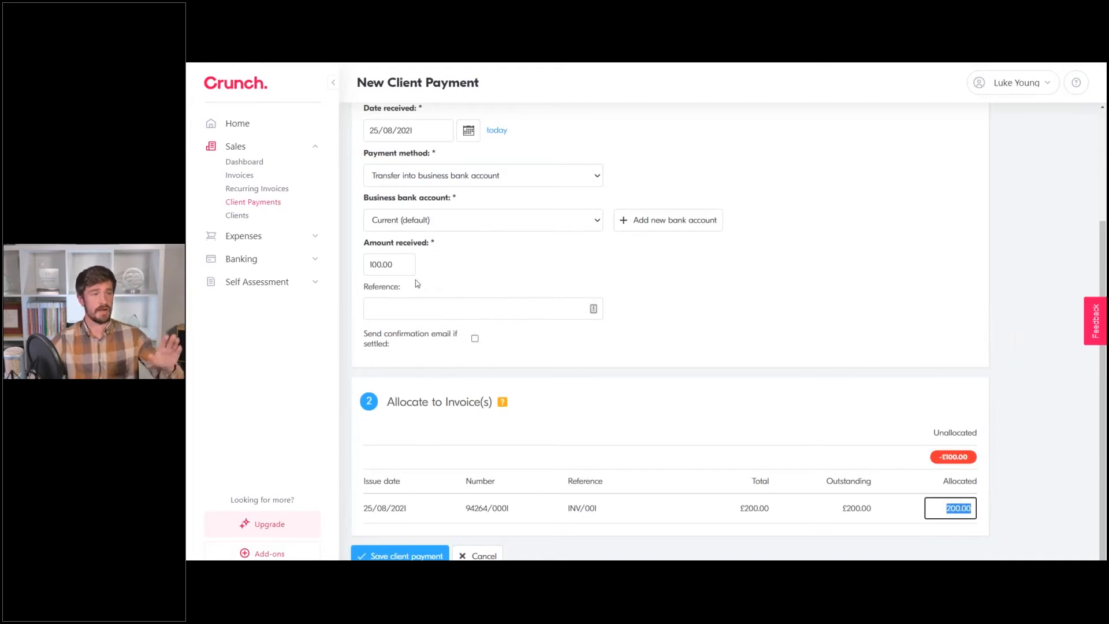
type("100")
left_click(892, 341)
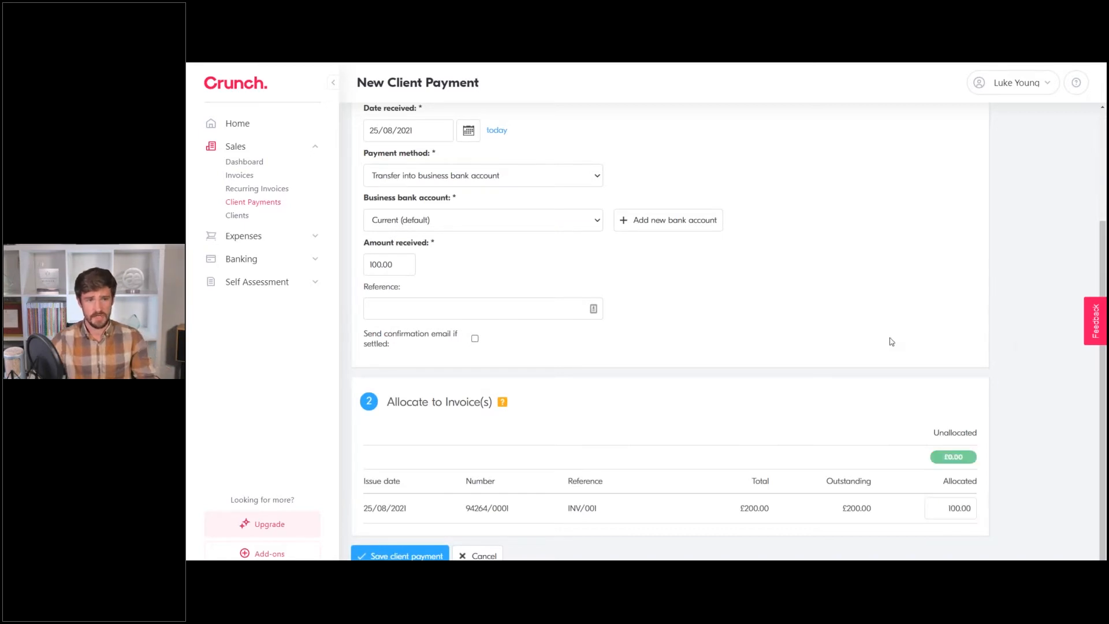
left_click(405, 556)
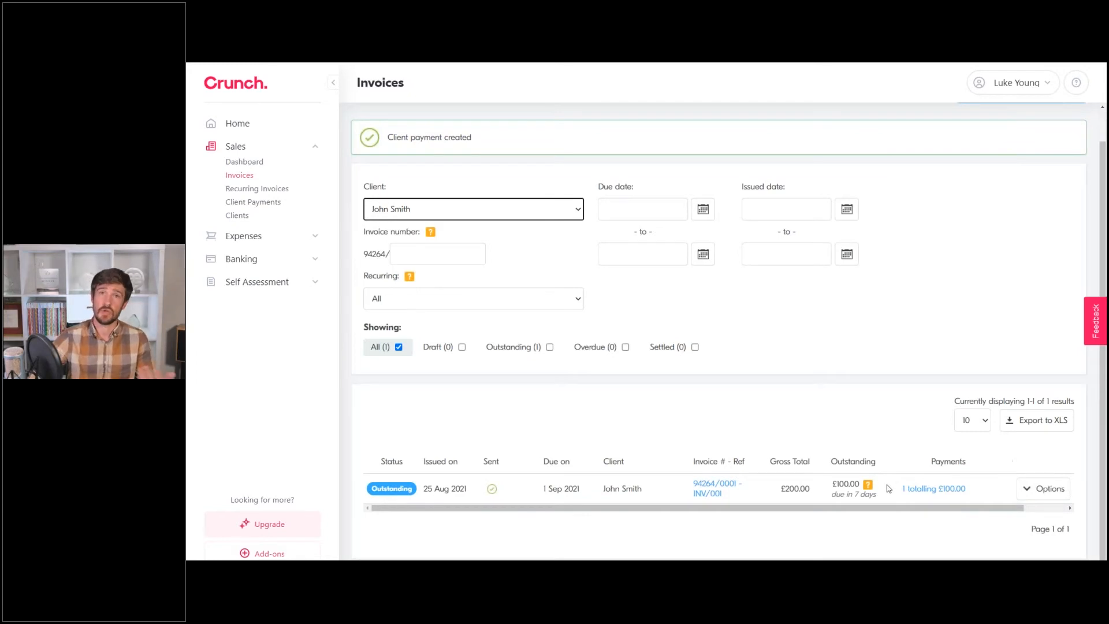
Record a second client payment for the remaining £100.00 by Transfer into business bank account.
left_click(872, 346)
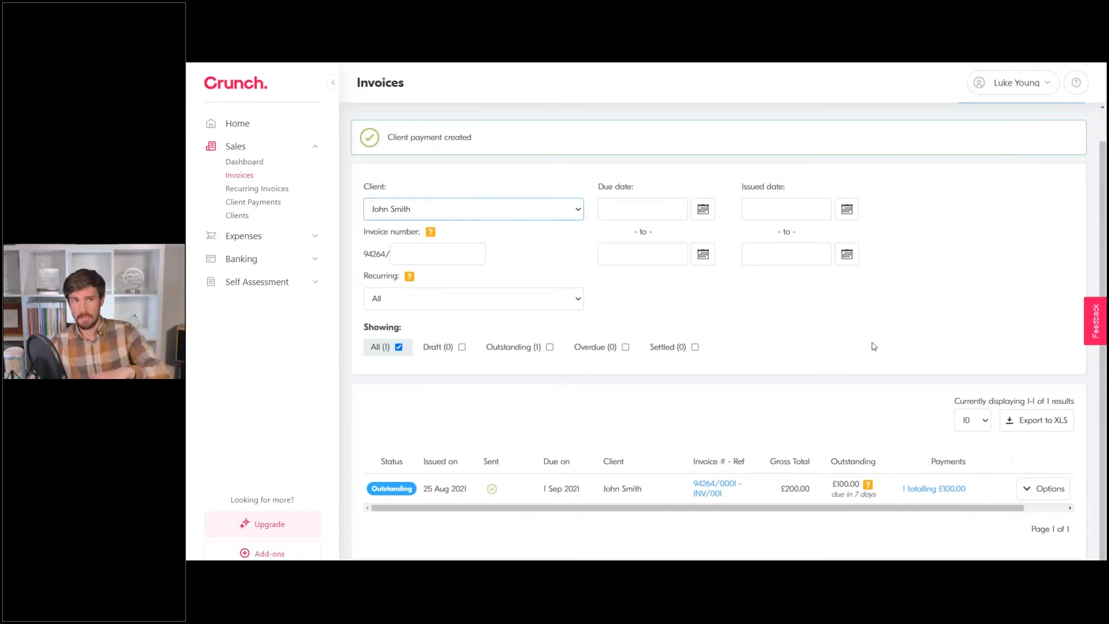
left_click(1026, 490)
scroll(971, 456, "down", 3)
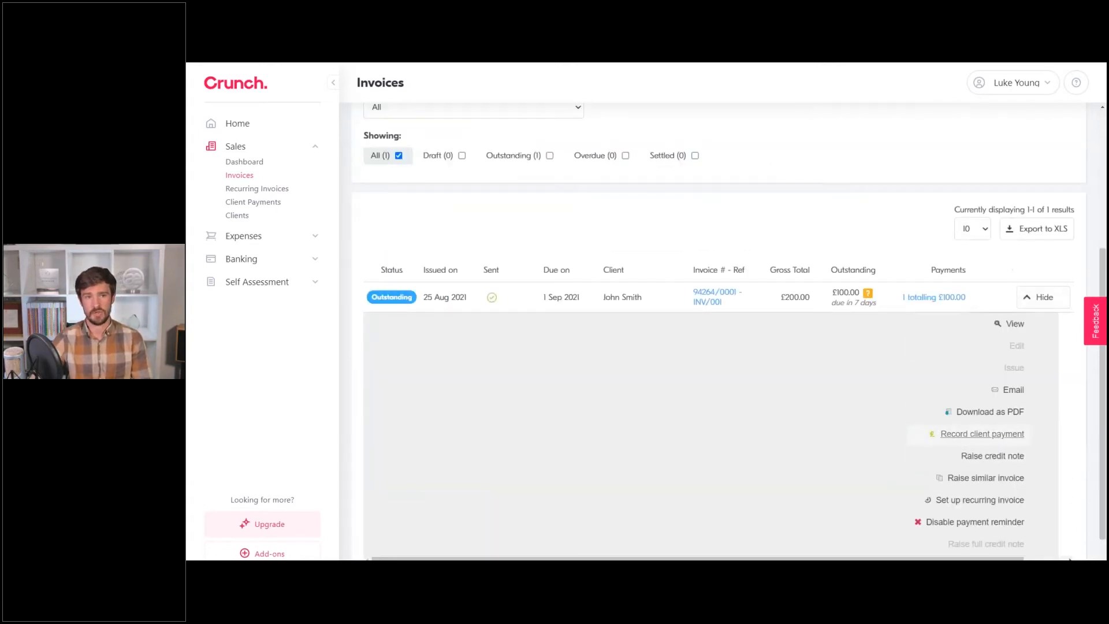
left_click(994, 436)
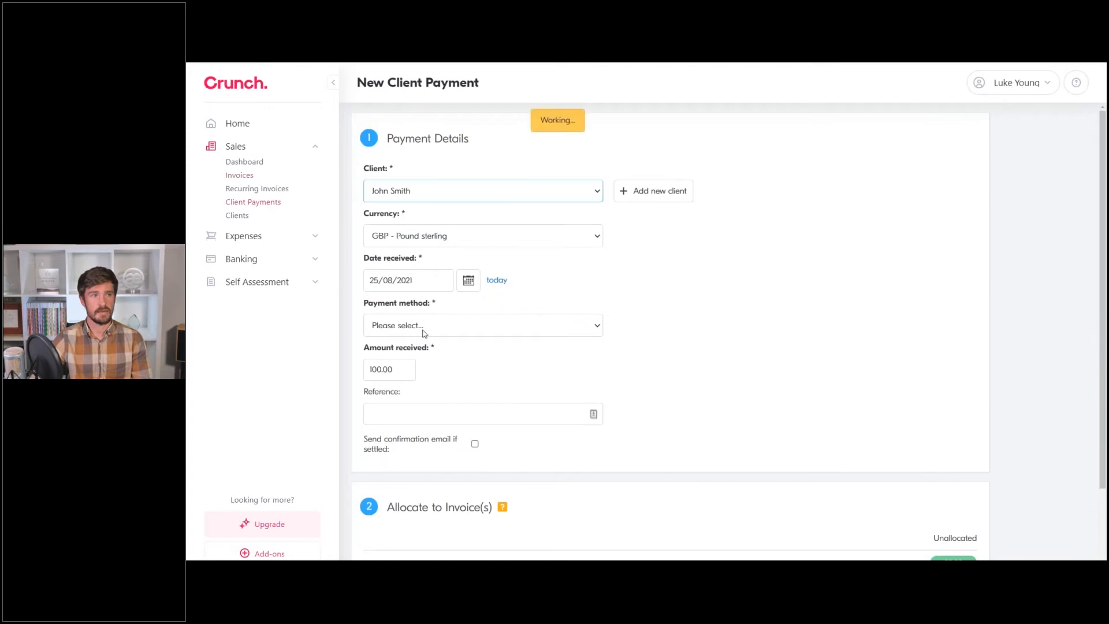
left_click(428, 327)
left_click(436, 354)
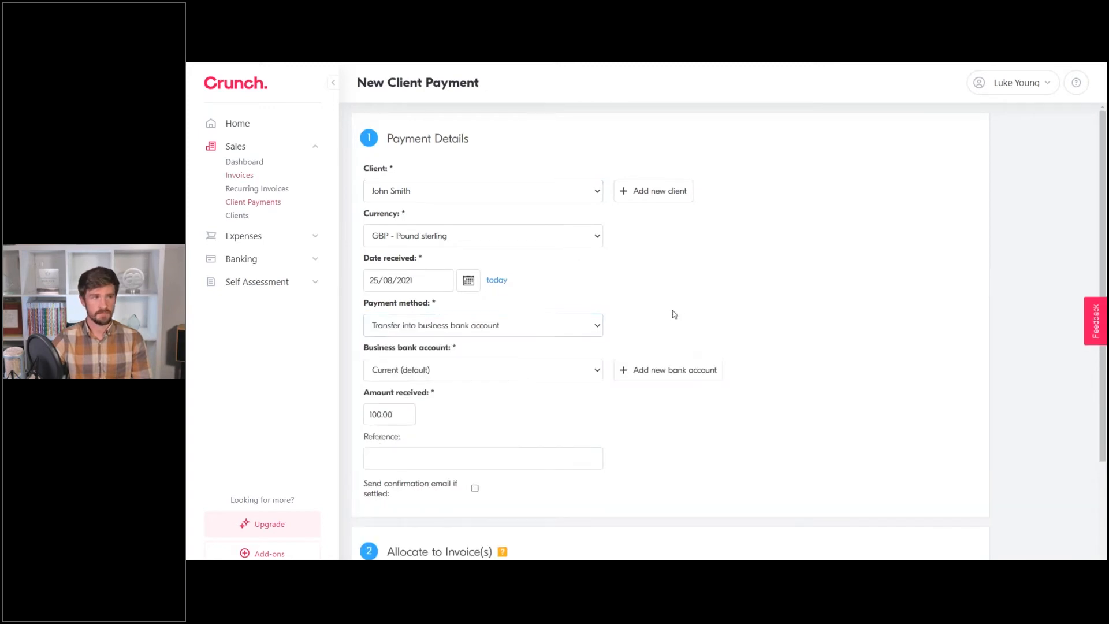
scroll(406, 337, "down", 2)
scroll(406, 337, "down", 1)
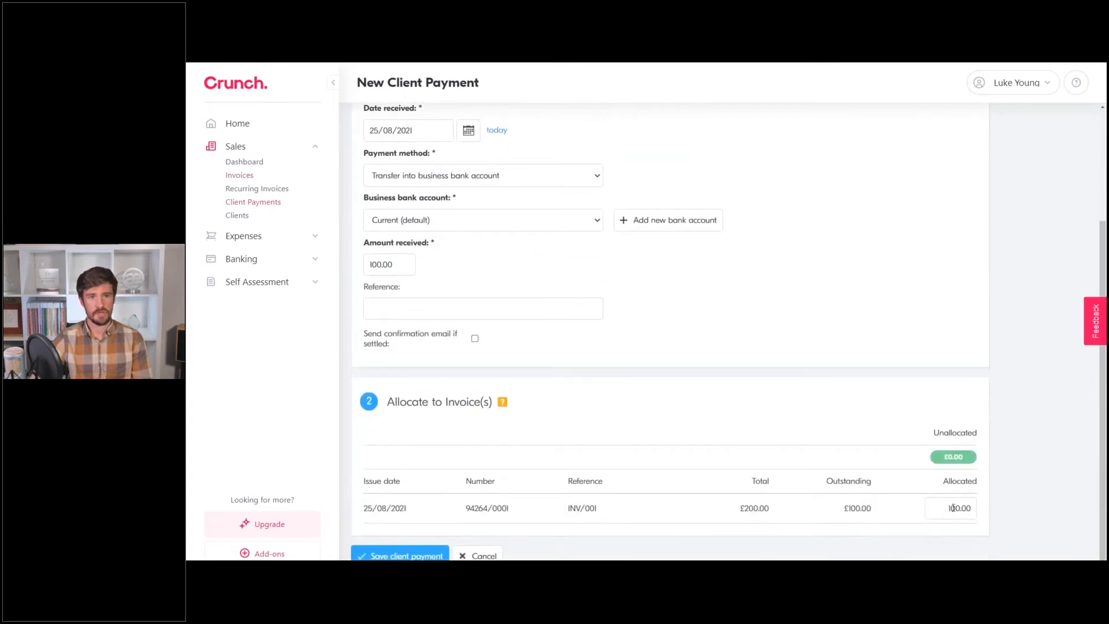
left_click(420, 555)
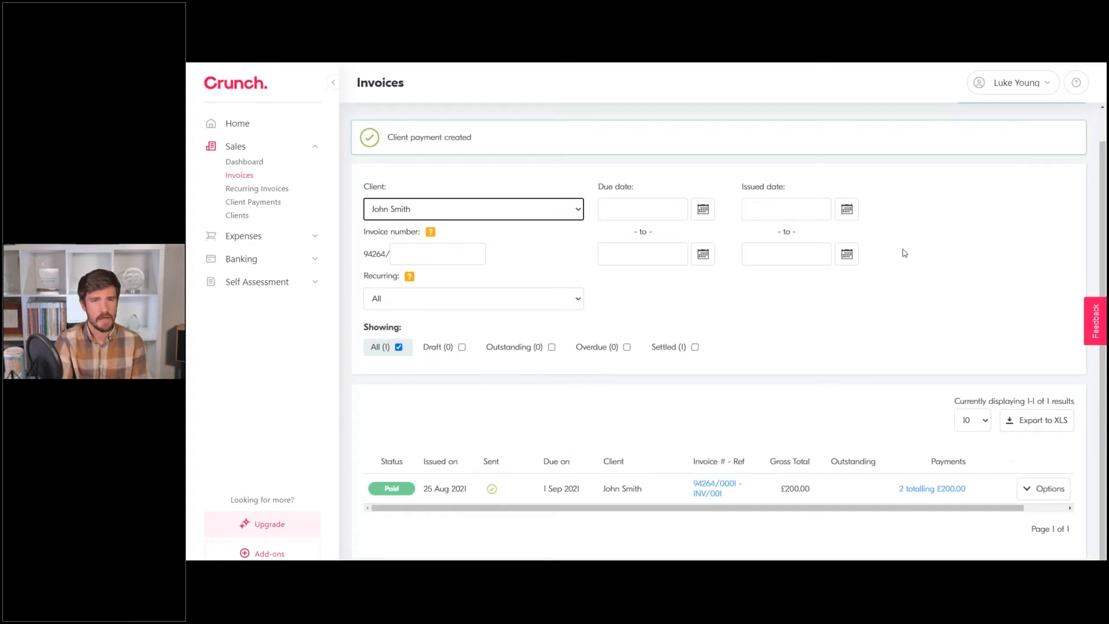
left_click(720, 321)
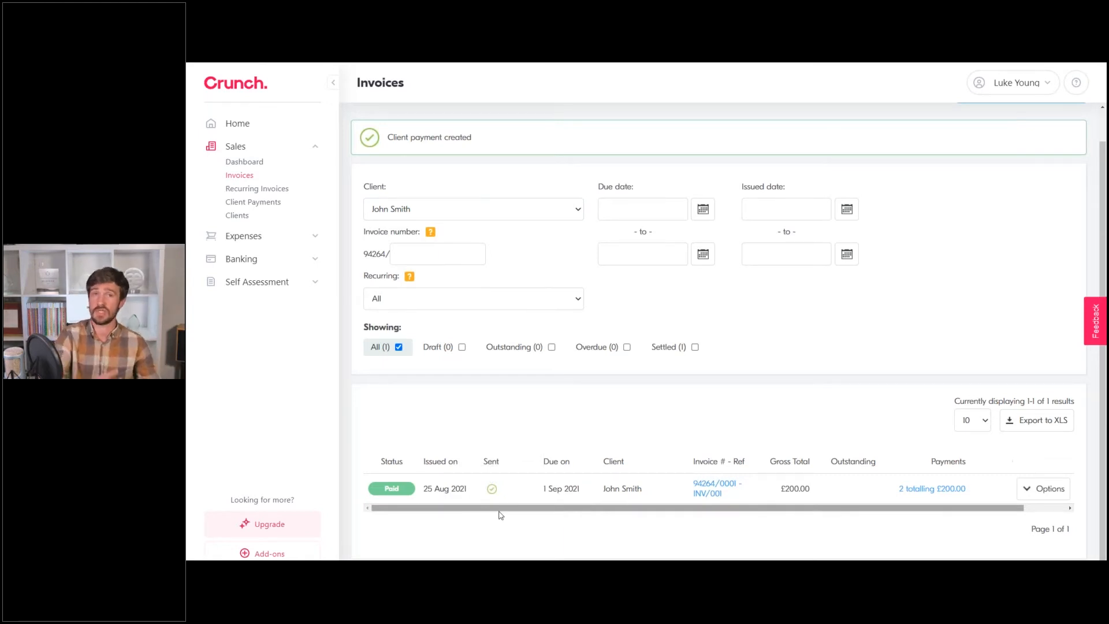
Start a recurring invoice setup from the paid invoice's Options menu.
left_click(1025, 494)
scroll(1017, 473, "down", 4)
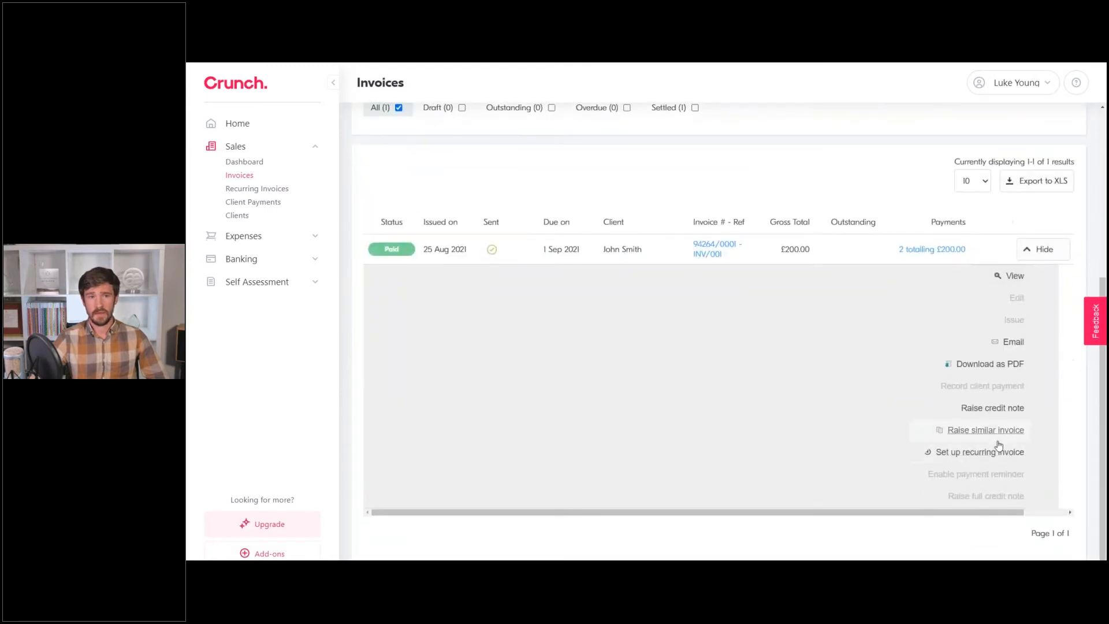
left_click(1002, 453)
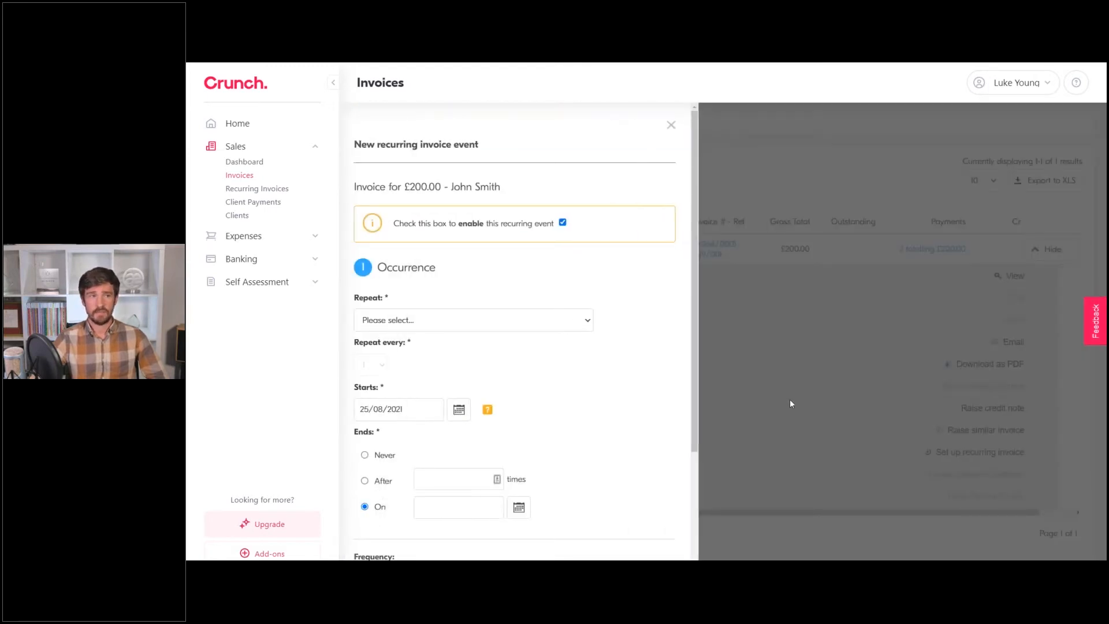
scroll(603, 273, "down", 3)
scroll(602, 273, "up", 3)
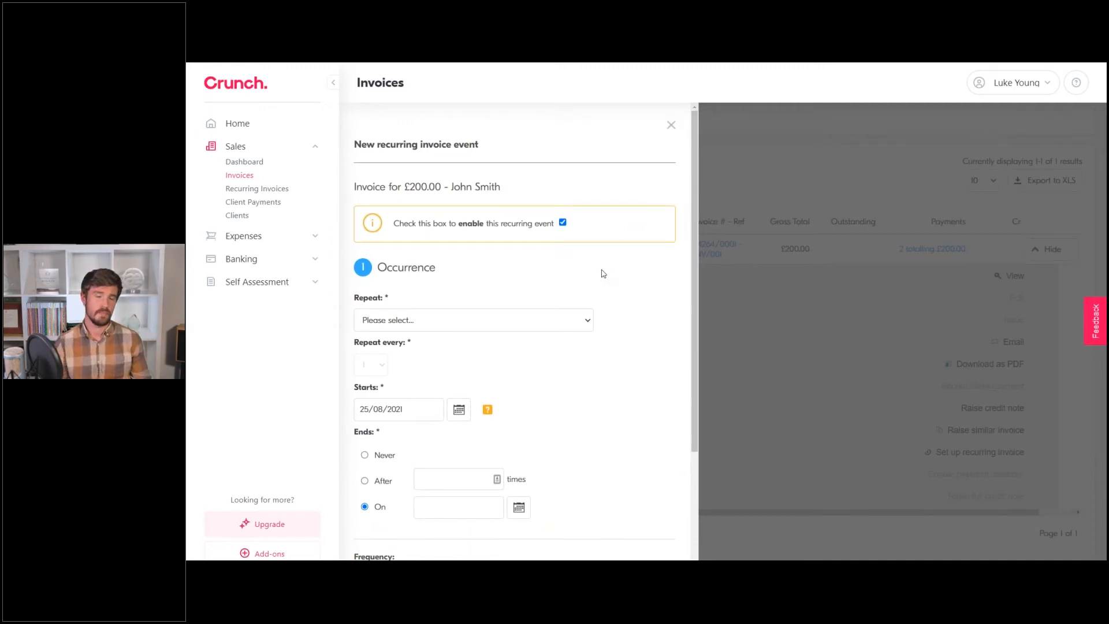
Set the schedule to repeat monthly and end after 6 times.
left_click(373, 325)
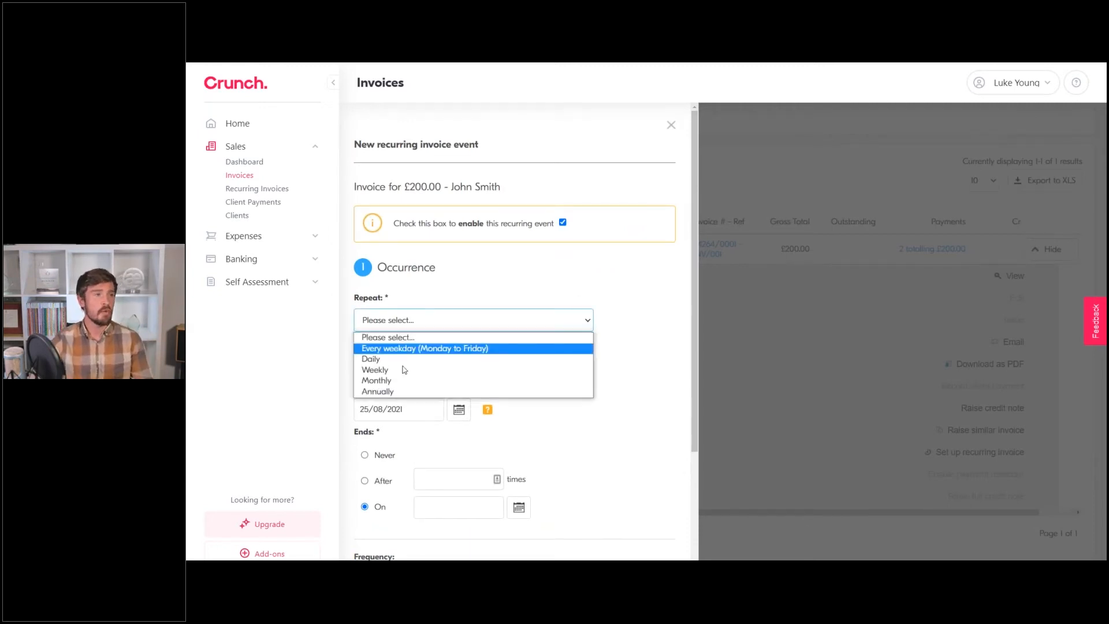
left_click(389, 383)
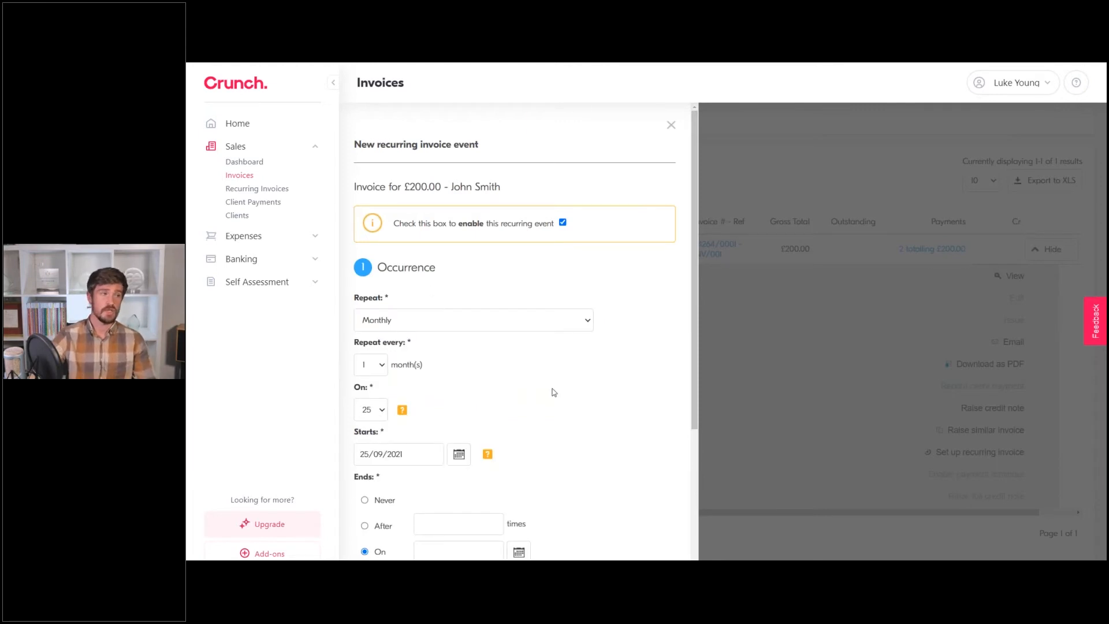
scroll(553, 392, "down", 2)
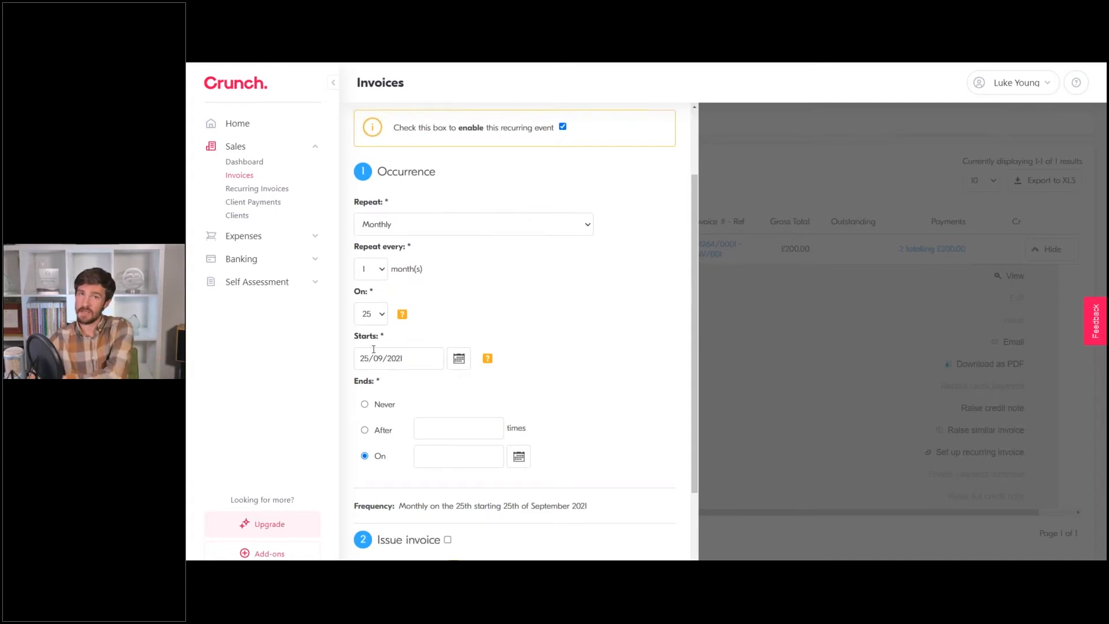
scroll(373, 349, "down", 2)
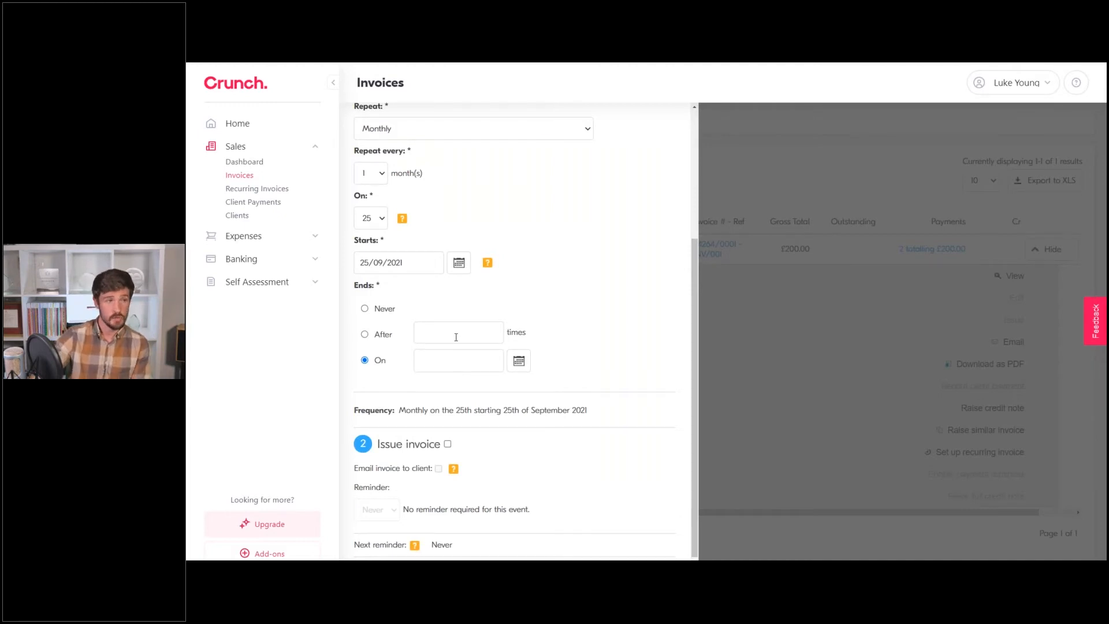
left_click(383, 335)
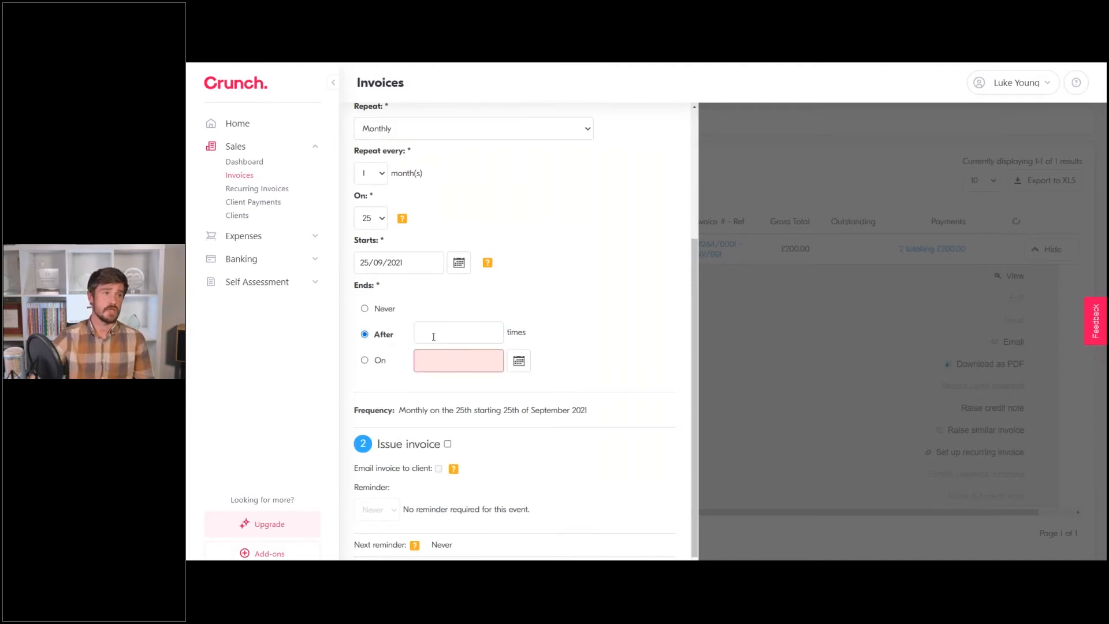
type("6")
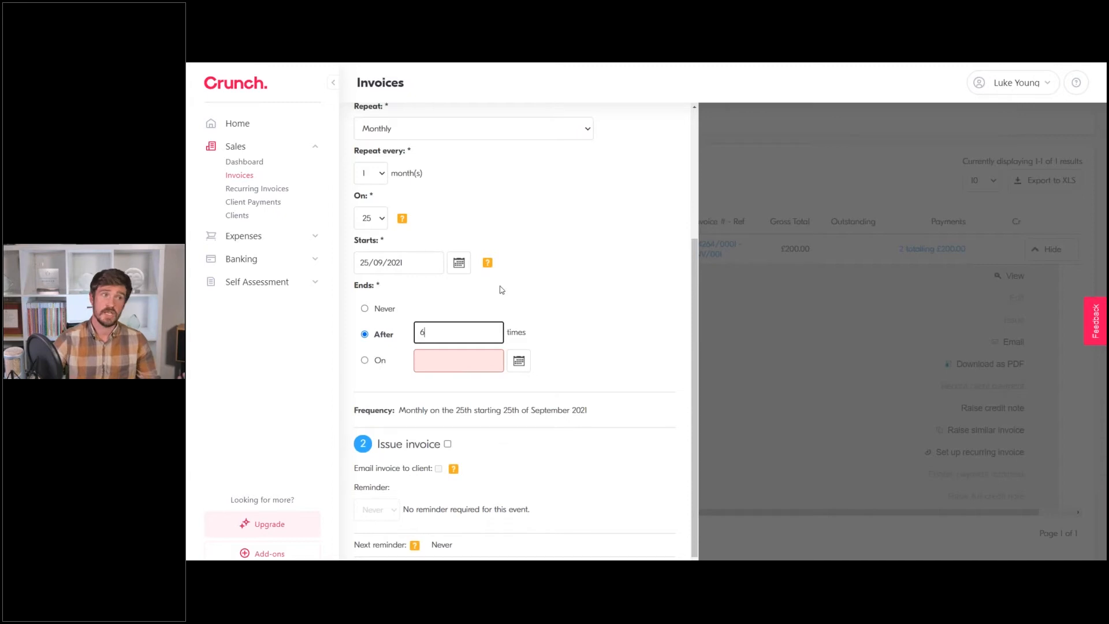
left_click(560, 303)
scroll(560, 304, "down", 1)
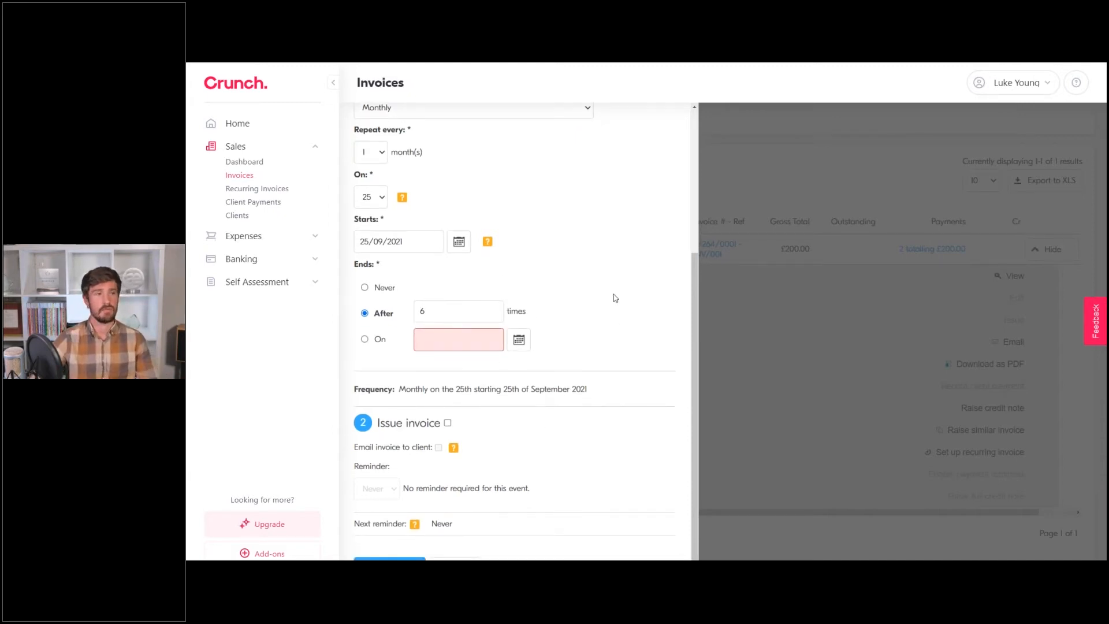
Enable Issue invoice and Email invoice to client, set a 2-day reminder, and save the schedule.
left_click(449, 424)
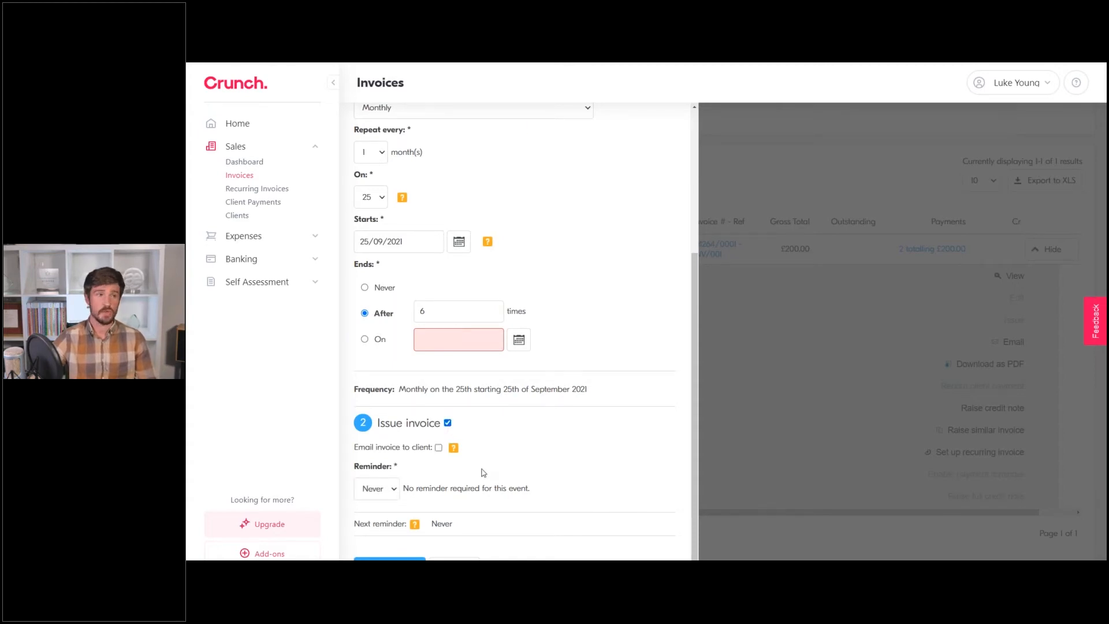
left_click(439, 448)
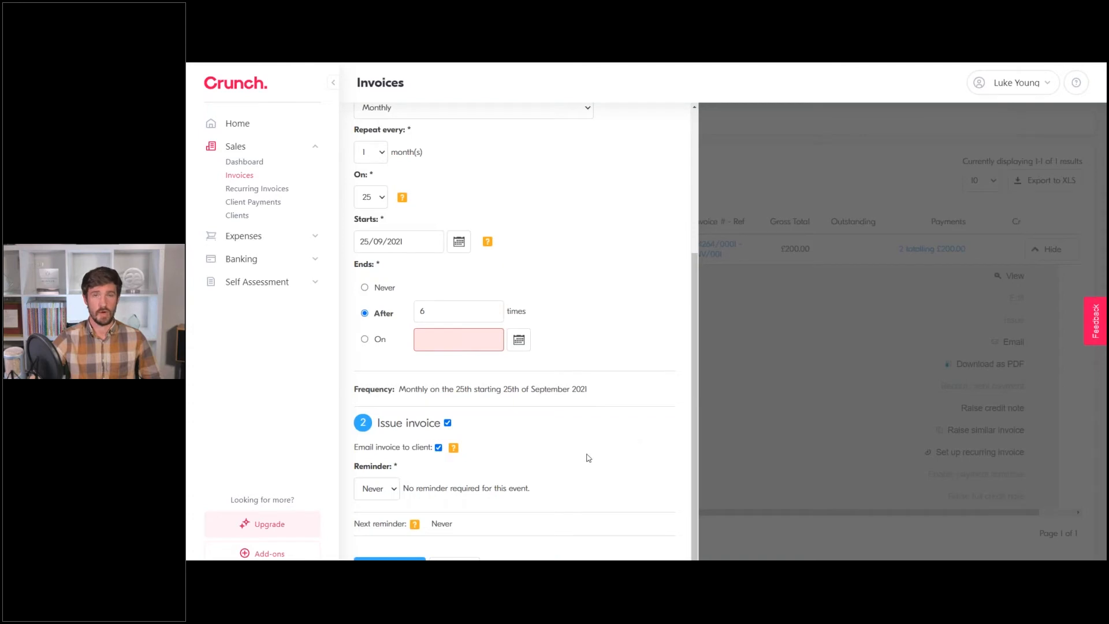
left_click(393, 488)
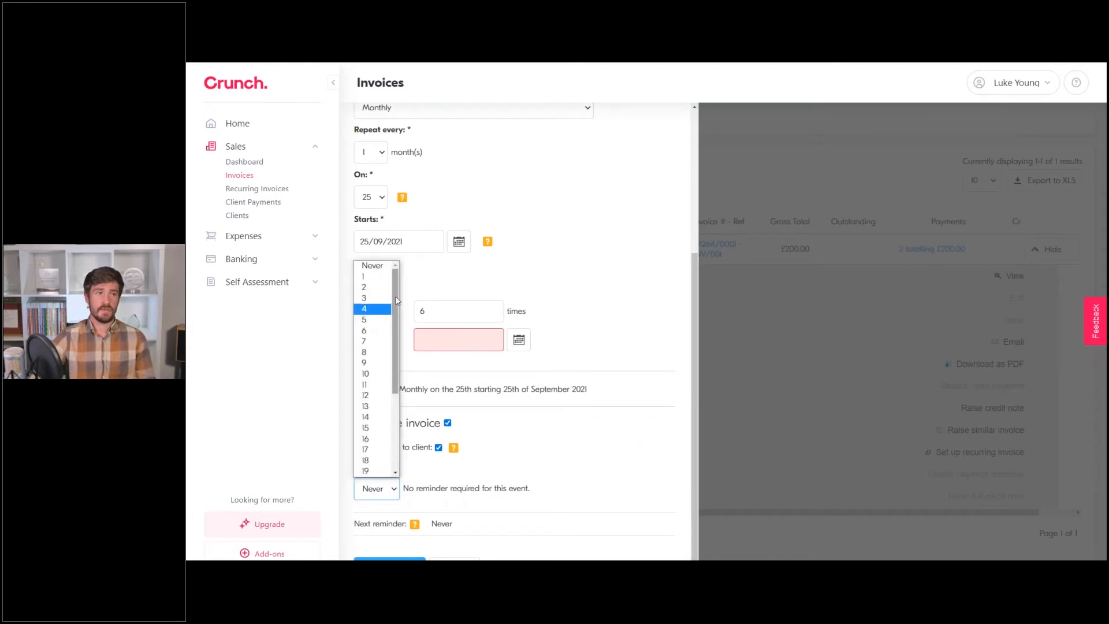
left_click(372, 287)
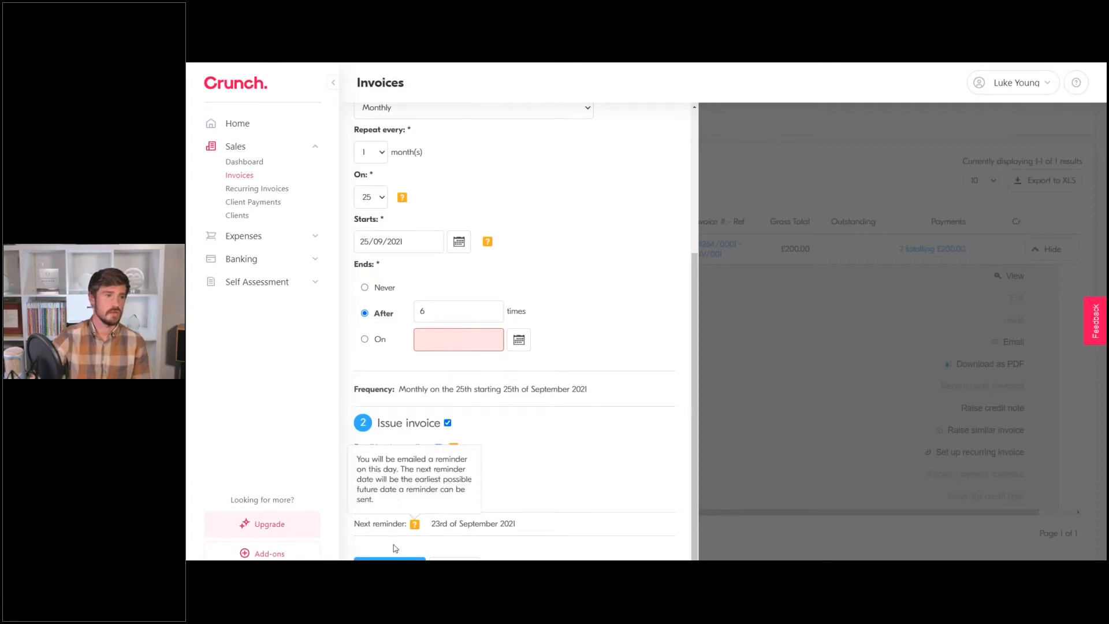
left_click(843, 381)
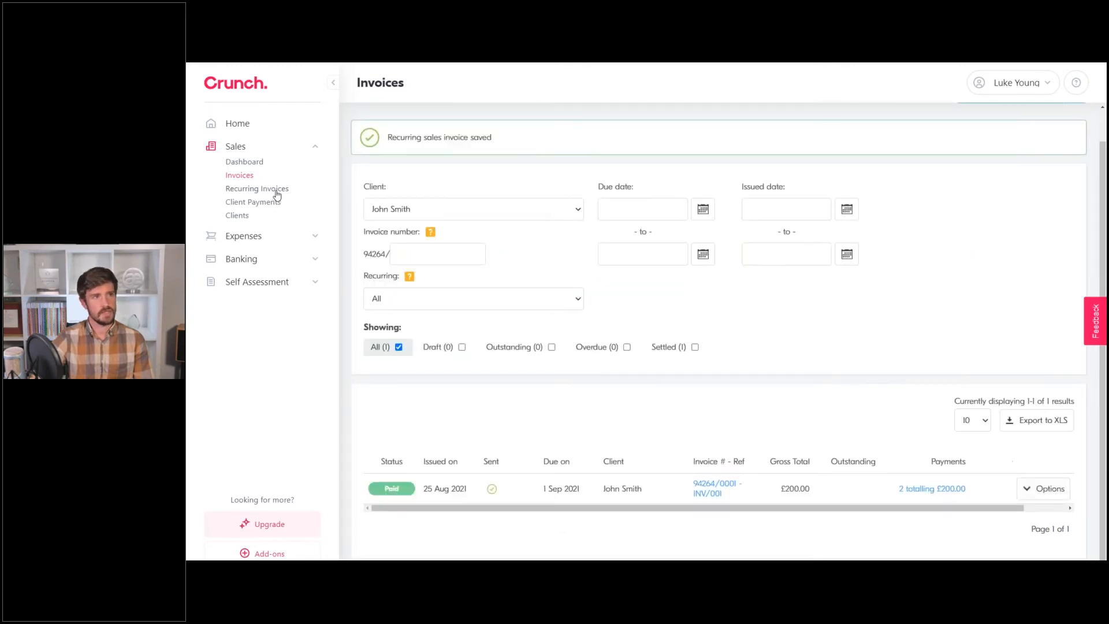
Visit the Recurring Invoices list, then return to the Sales Invoices list.
left_click(256, 190)
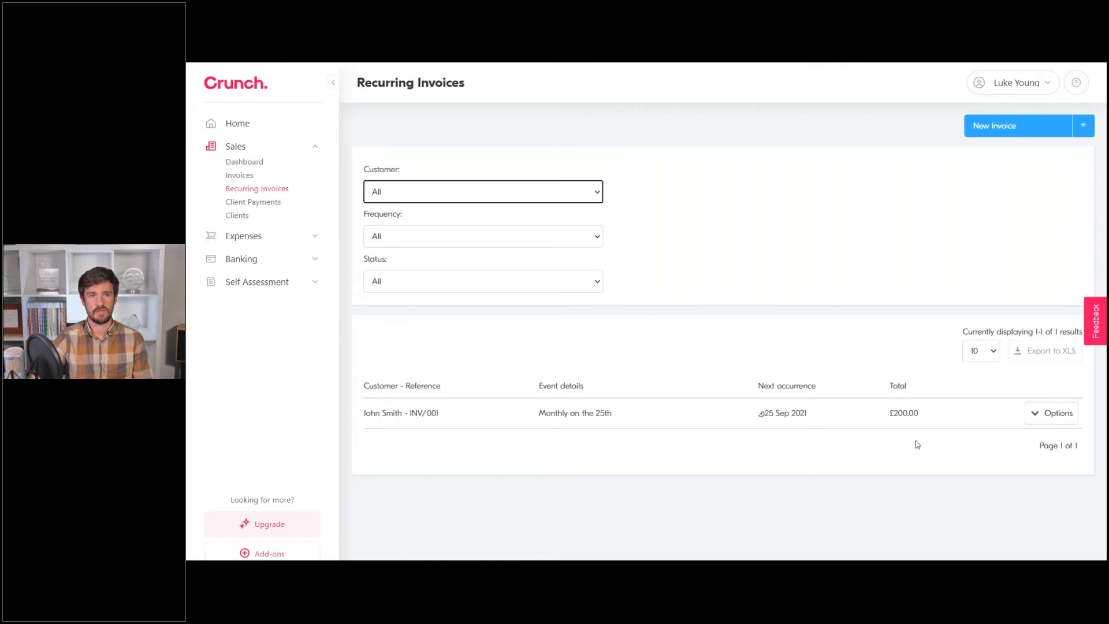
left_click(616, 321)
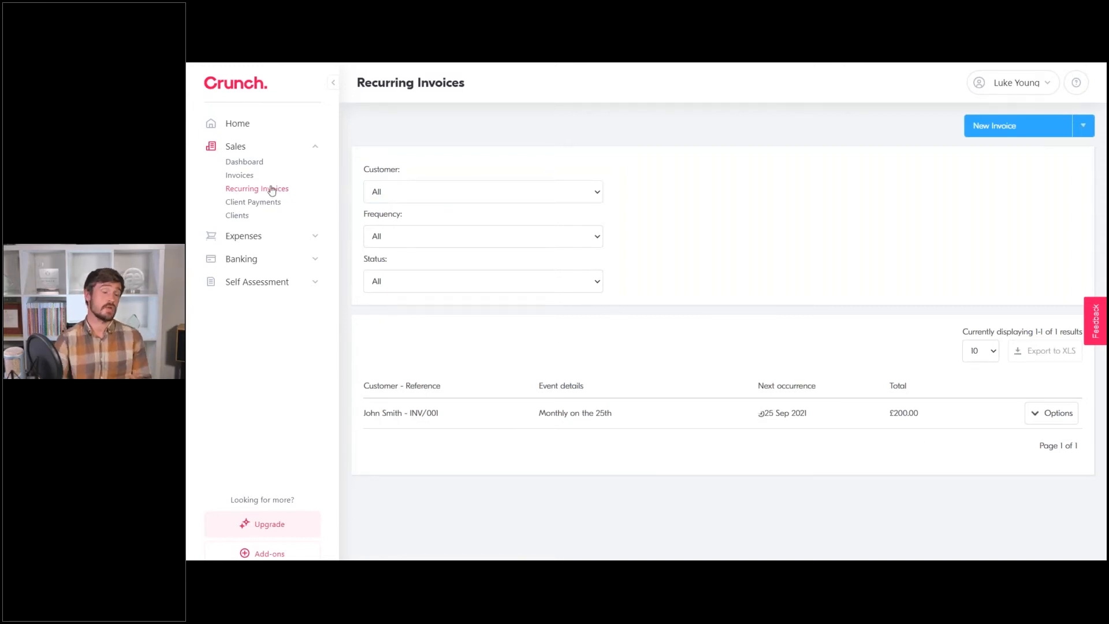
left_click(238, 178)
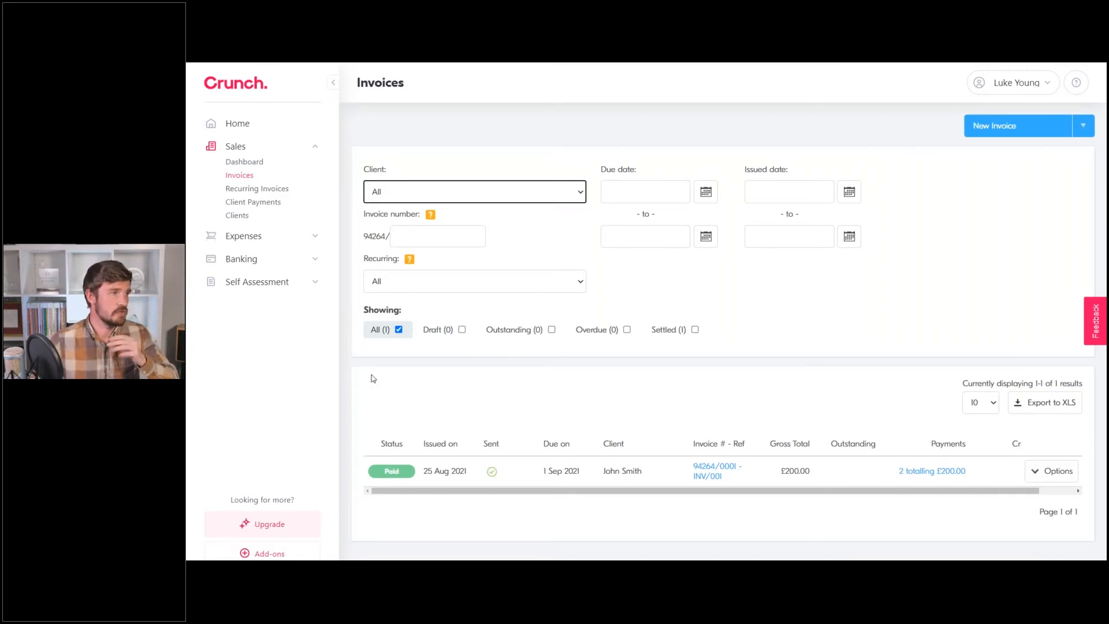
Go to the Expenses page, which shows no expenses and 0 results.
left_click(389, 142)
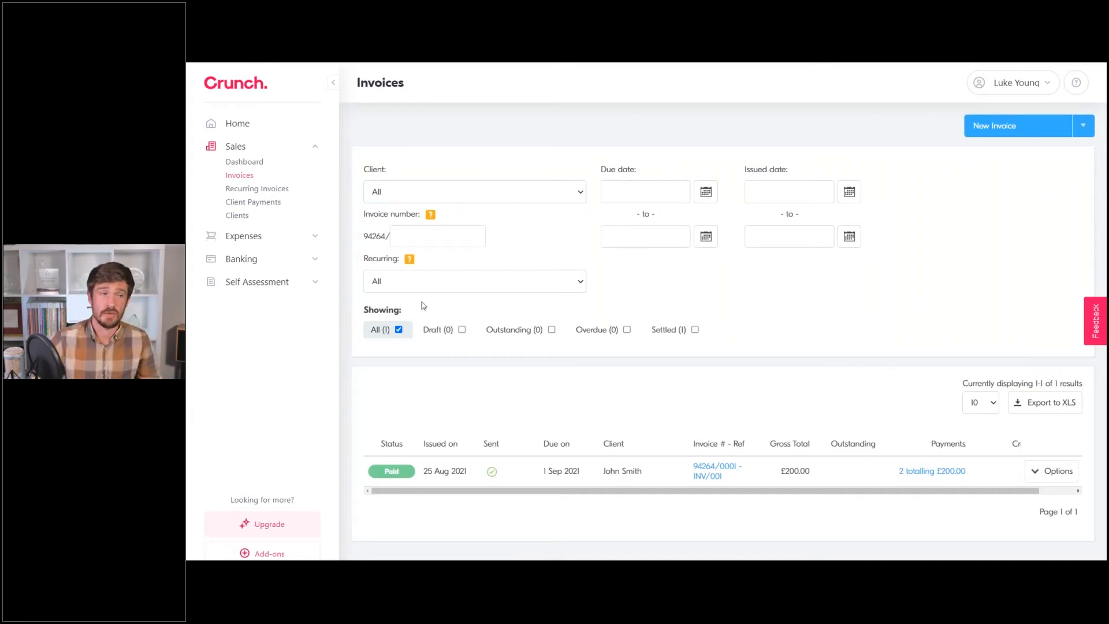
left_click(263, 239)
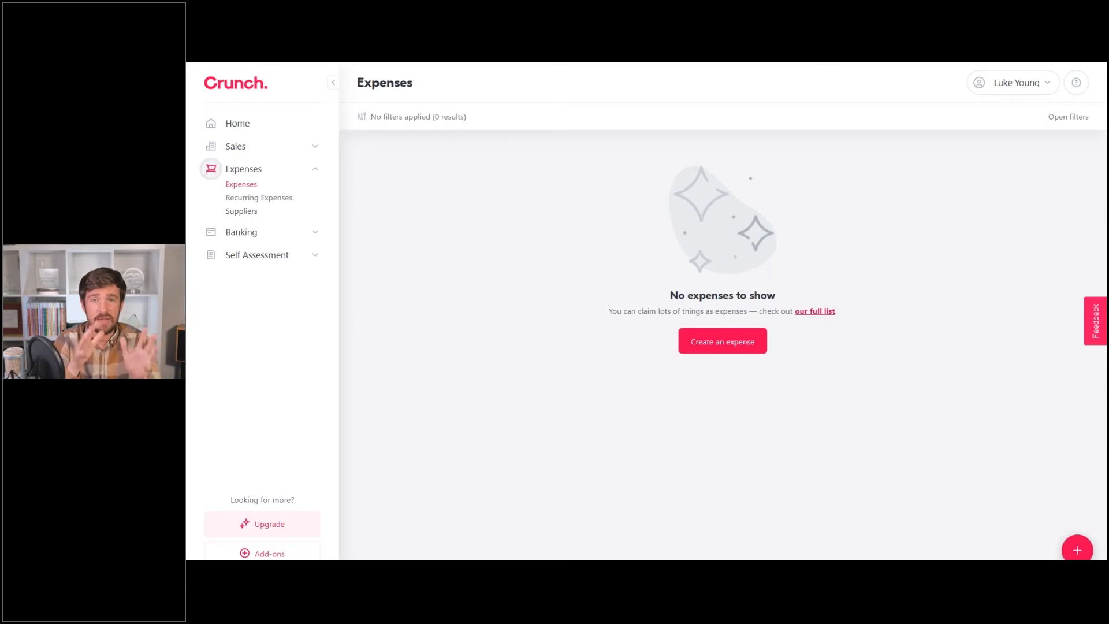
Create supplier 'Adobe' with default expense type Professional Subscriptions and save it.
left_click(251, 217)
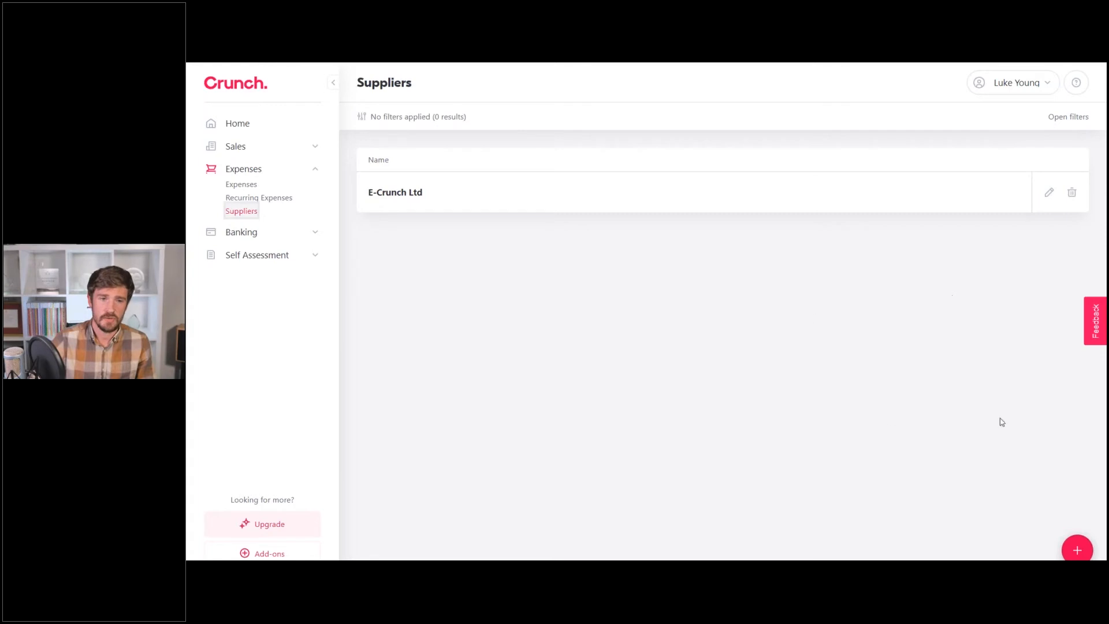
left_click(1075, 556)
left_click(562, 164)
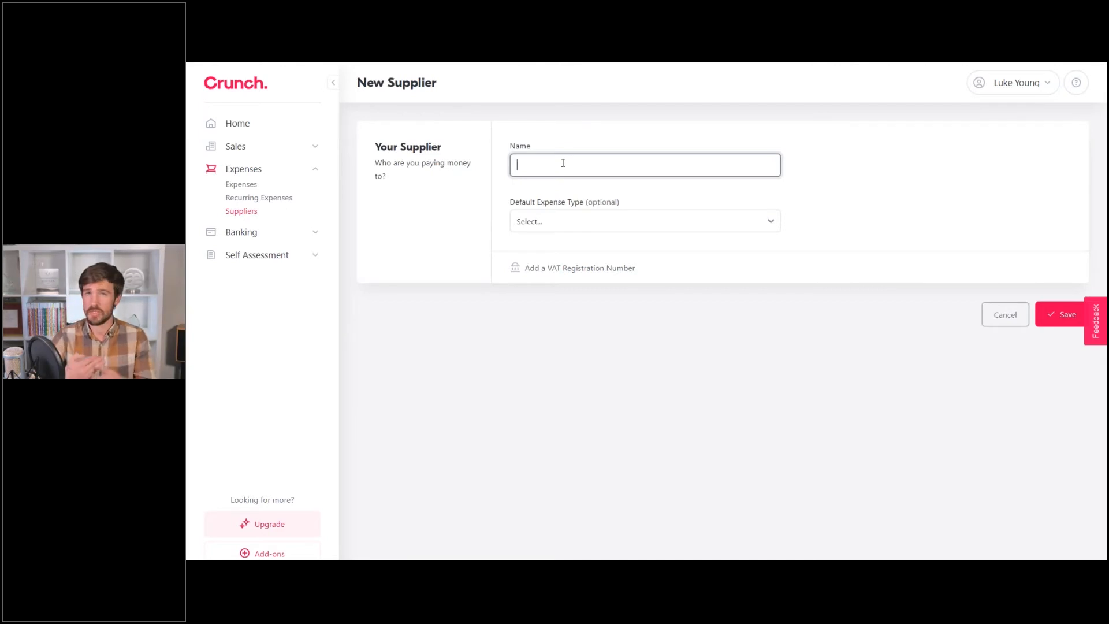
type("Adobe")
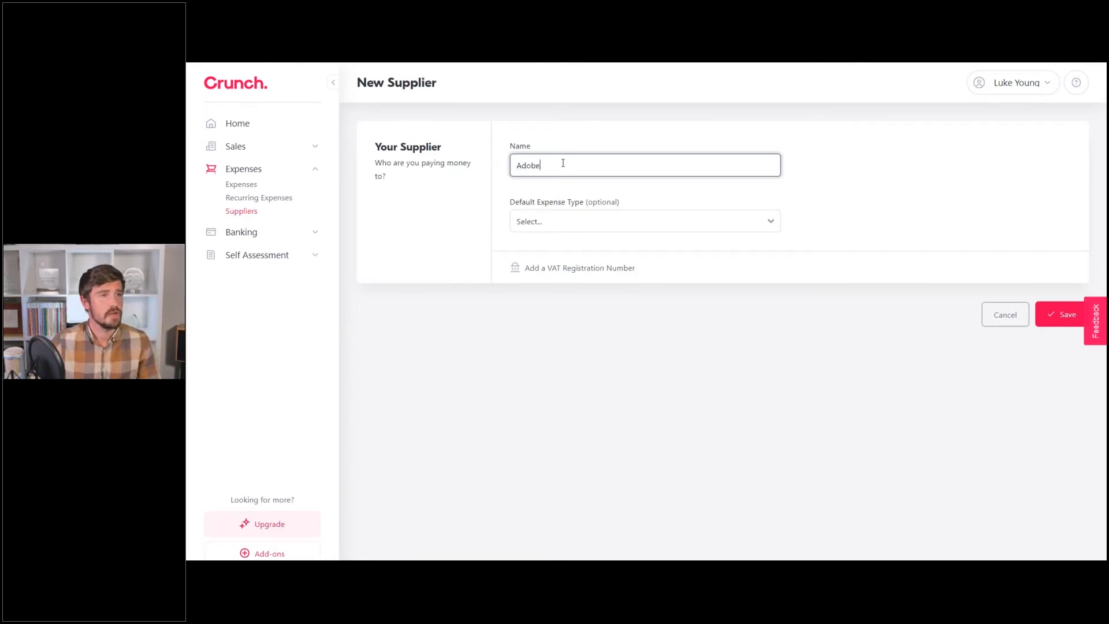
left_click(595, 140)
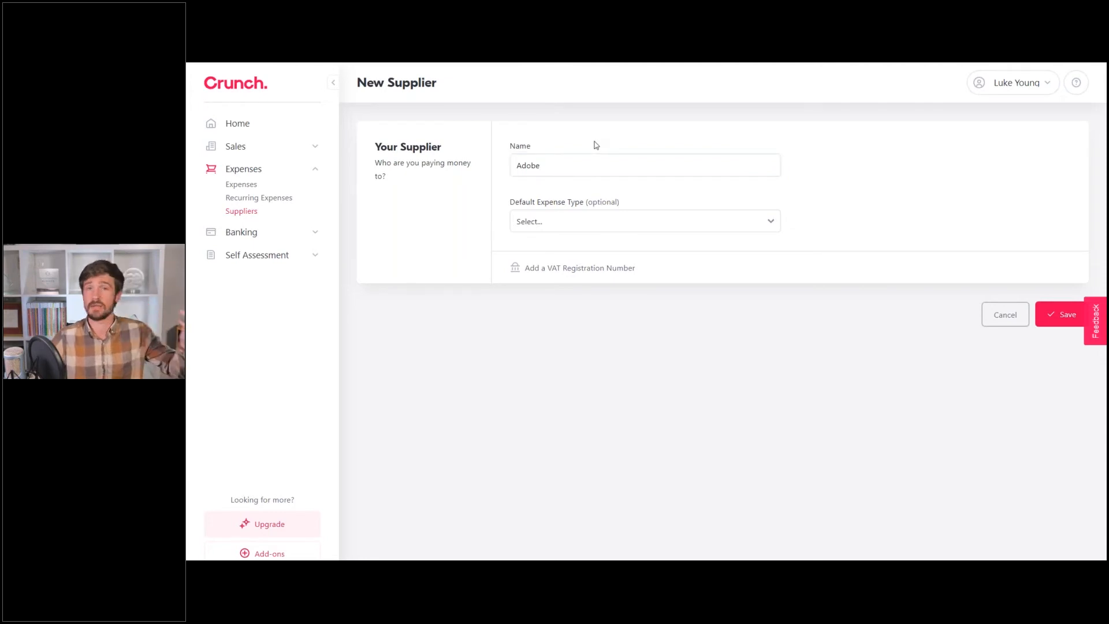
left_click(565, 230)
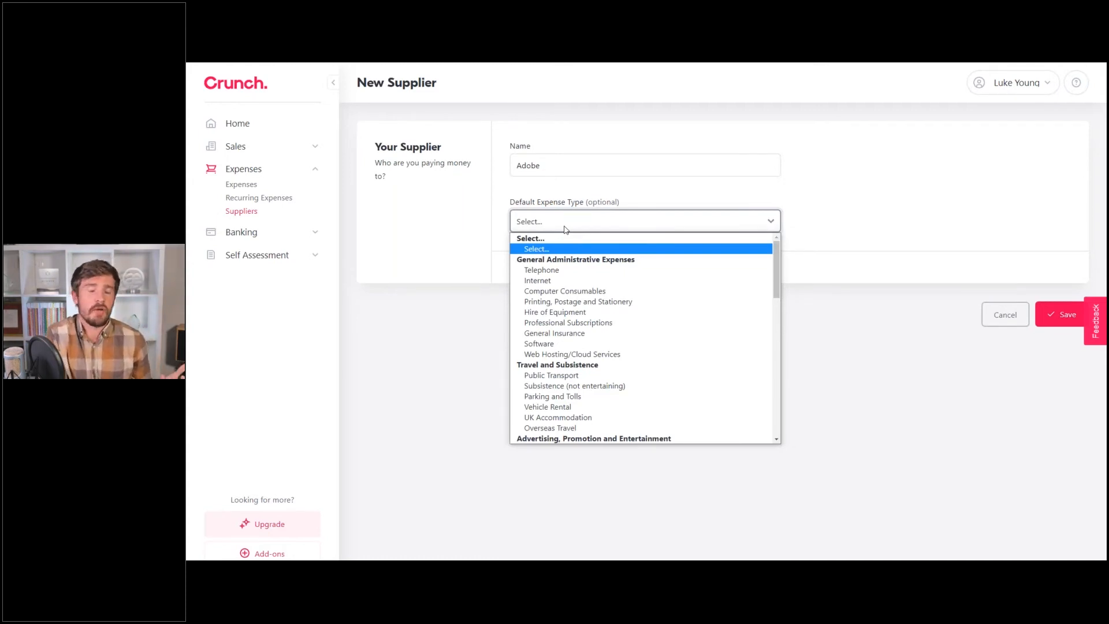
type("su")
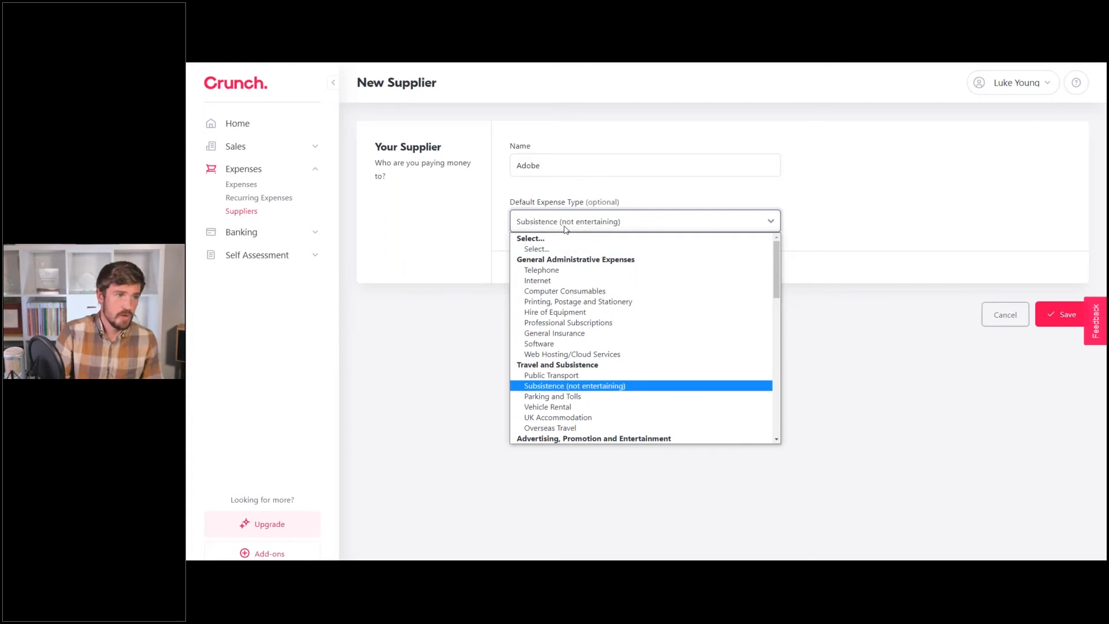
type("pro")
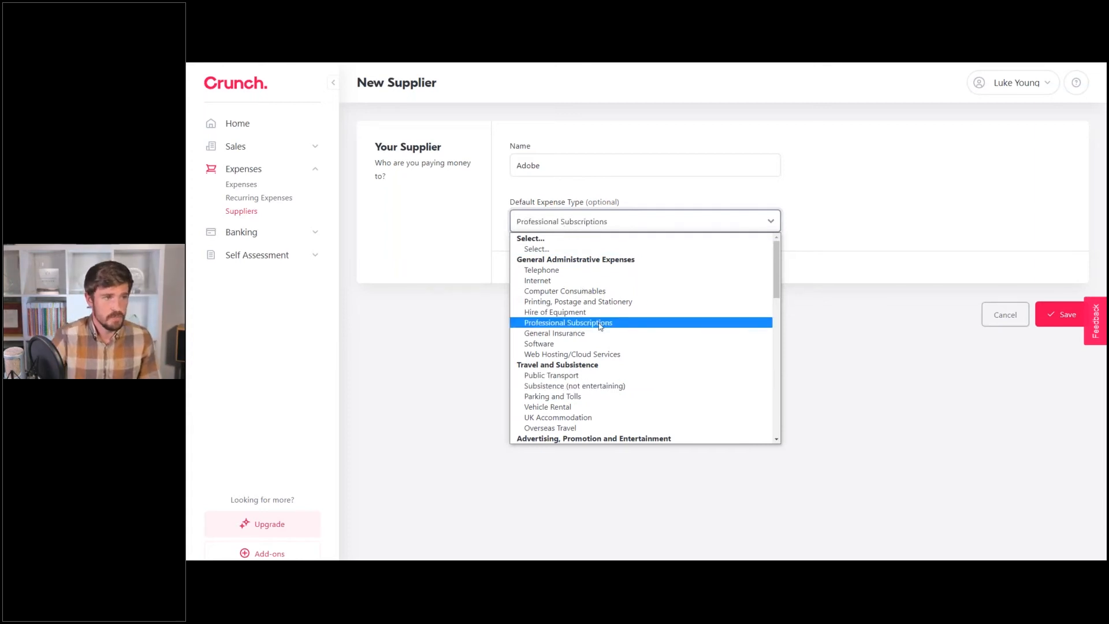
left_click(600, 326)
left_click(1043, 317)
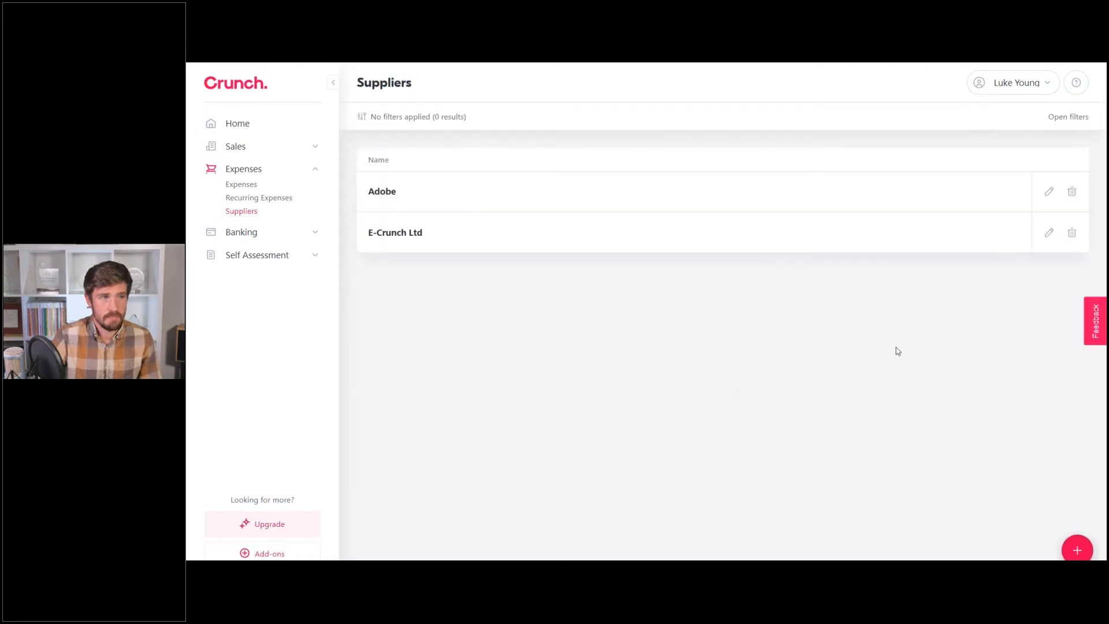
Create supplier 'Public Transport' with default expense type Public Transport and save it.
left_click(1076, 549)
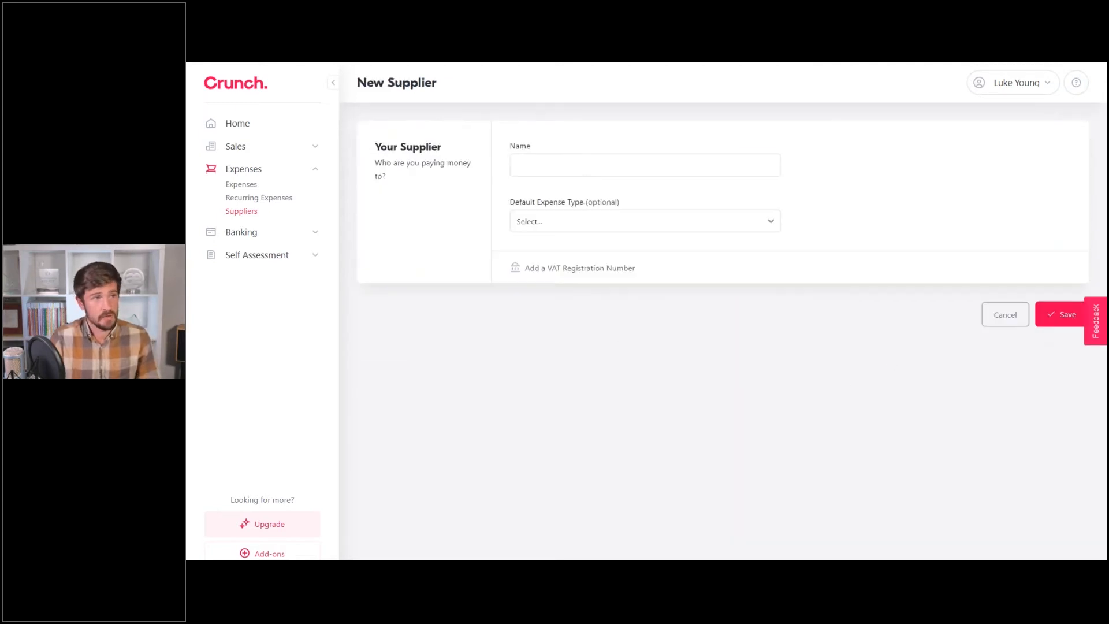
type("Pub")
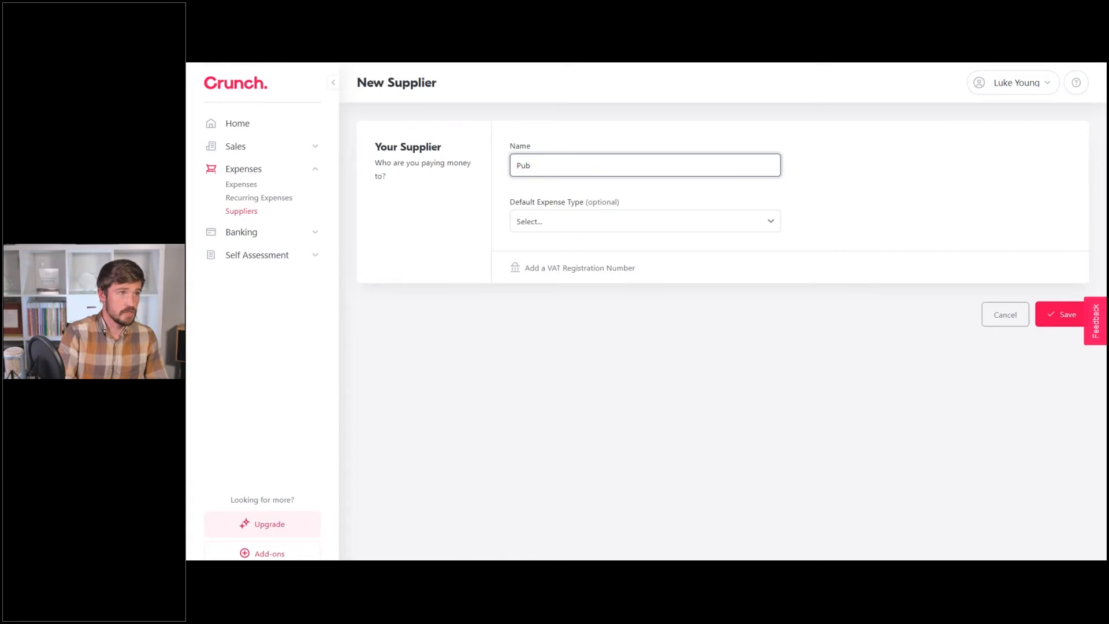
type("lic Transport")
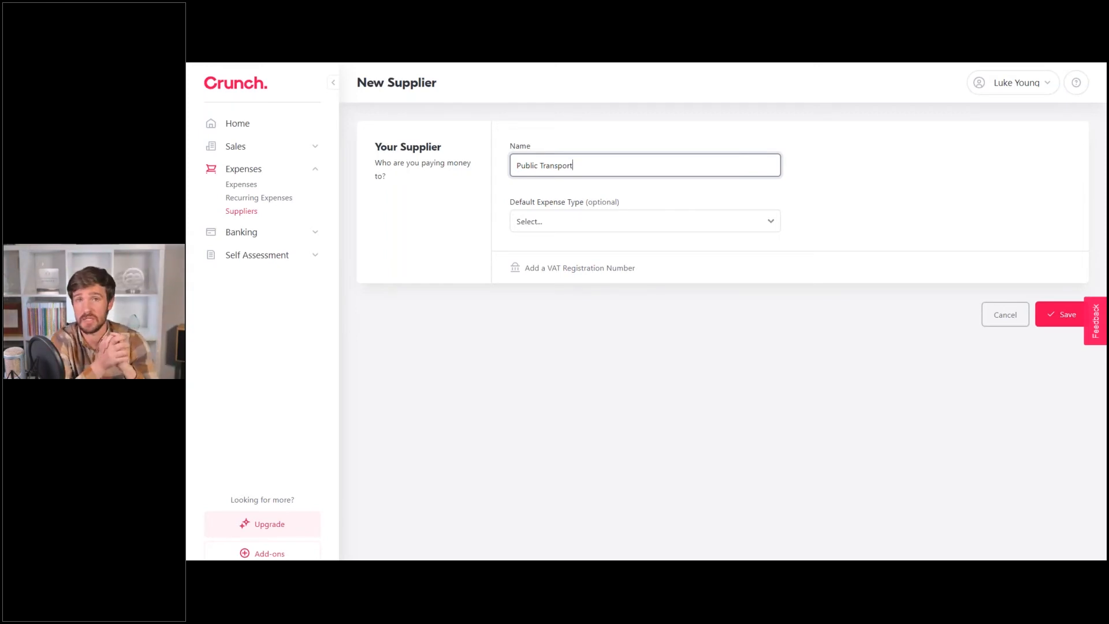
left_click(559, 222)
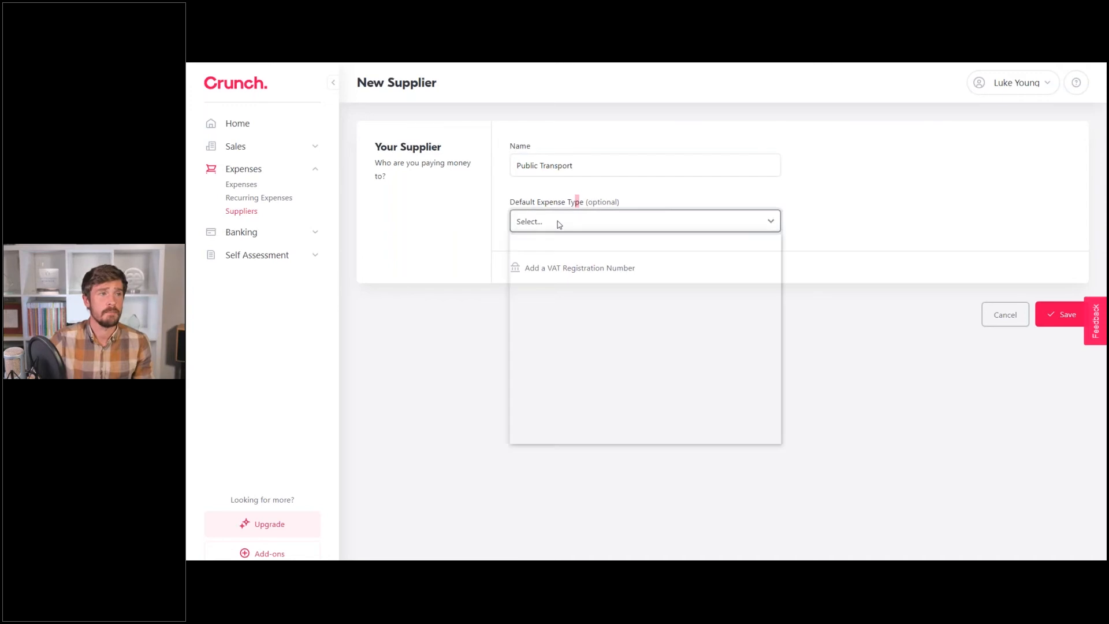
type("pu")
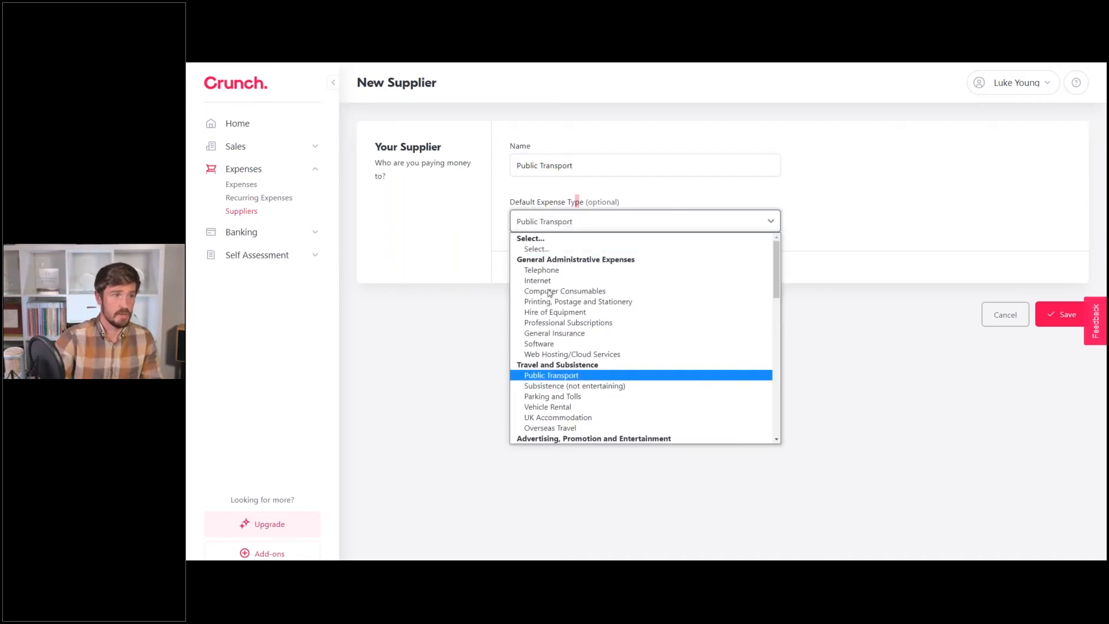
key("Return")
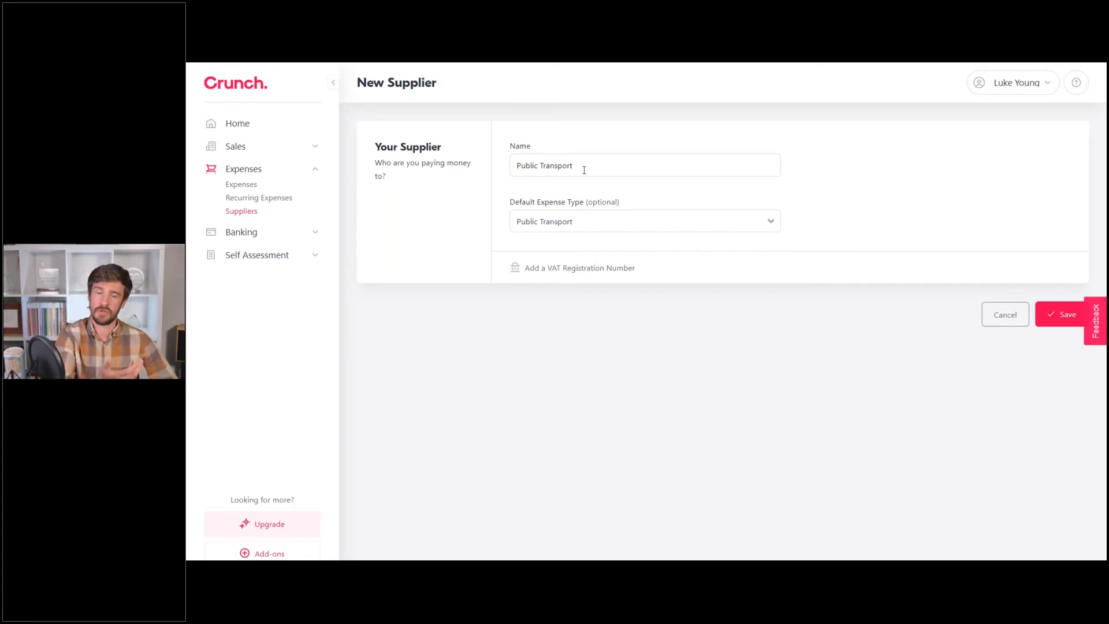
left_click(1049, 322)
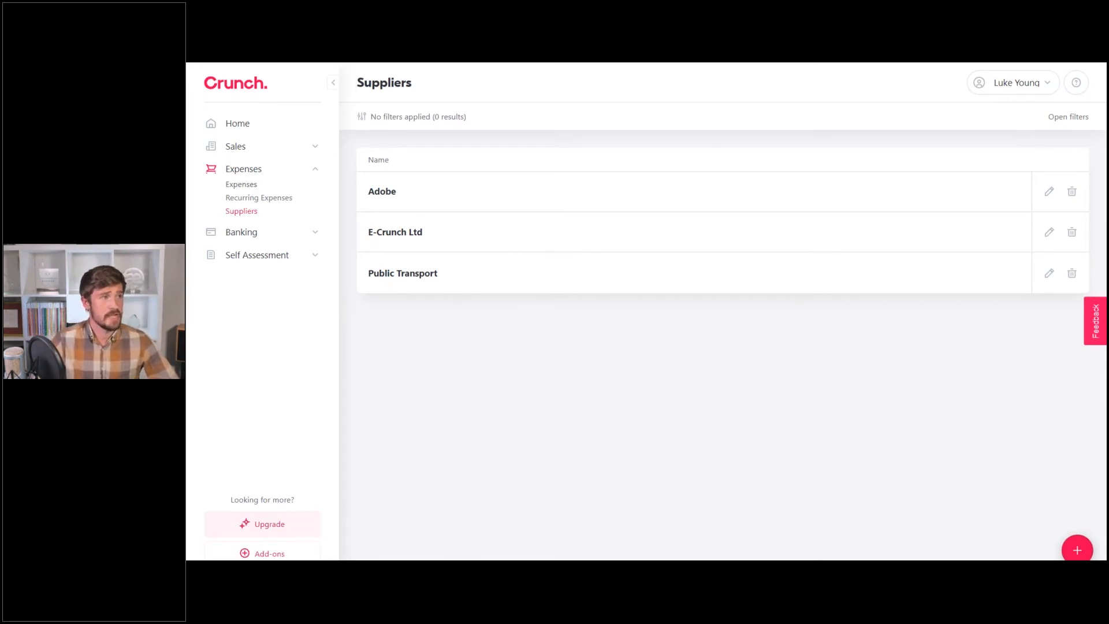
Start a new expense from the Expenses list with supplier Public Transport.
left_click(245, 185)
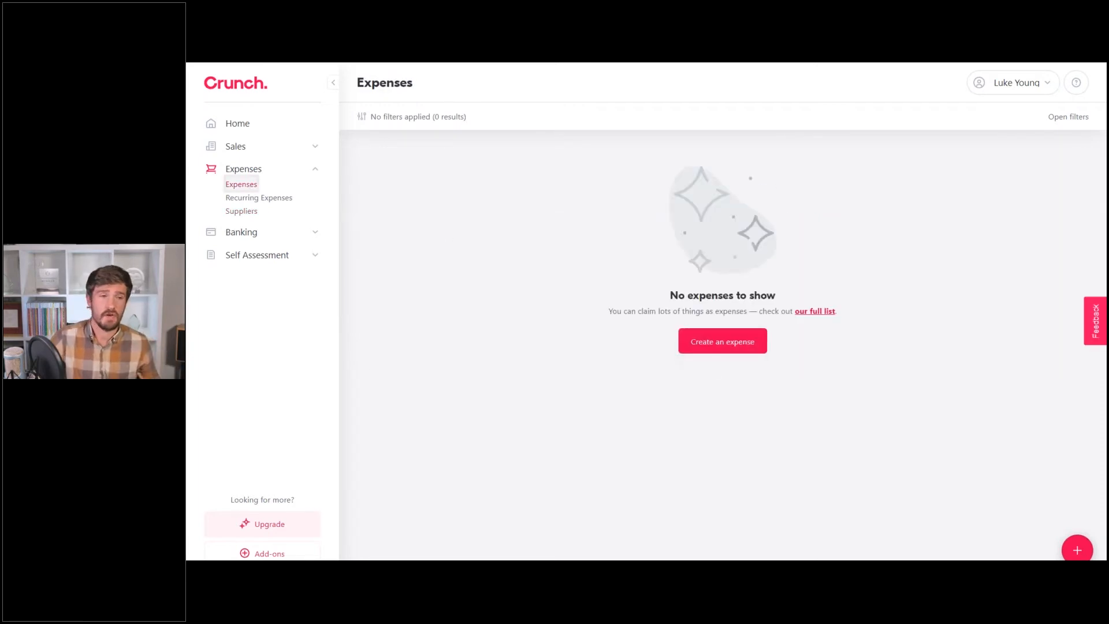
left_click(1076, 552)
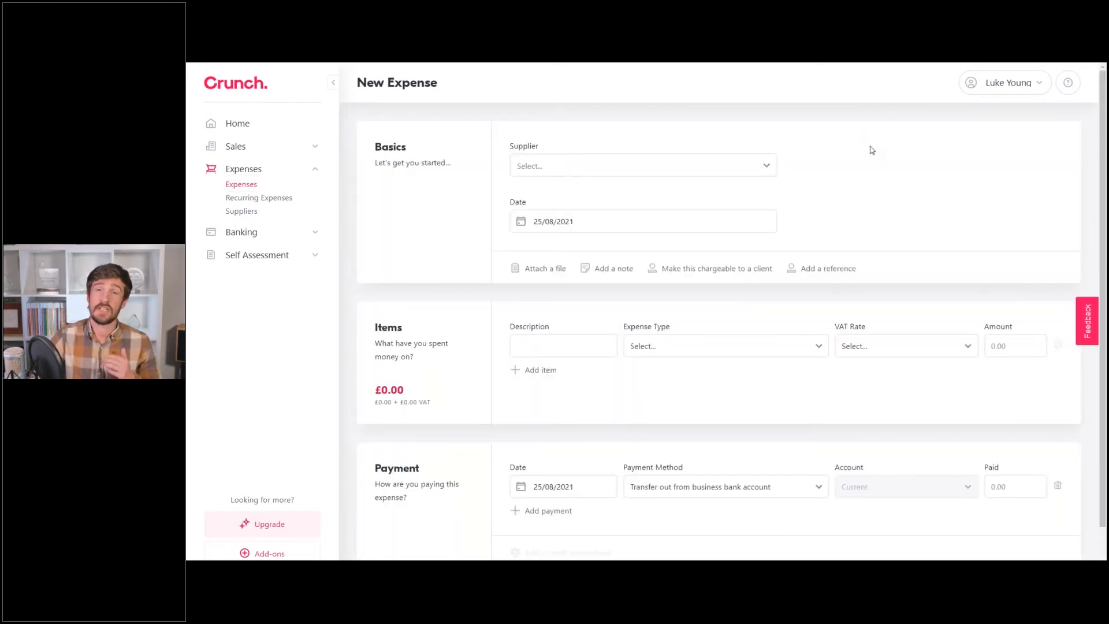
left_click(626, 175)
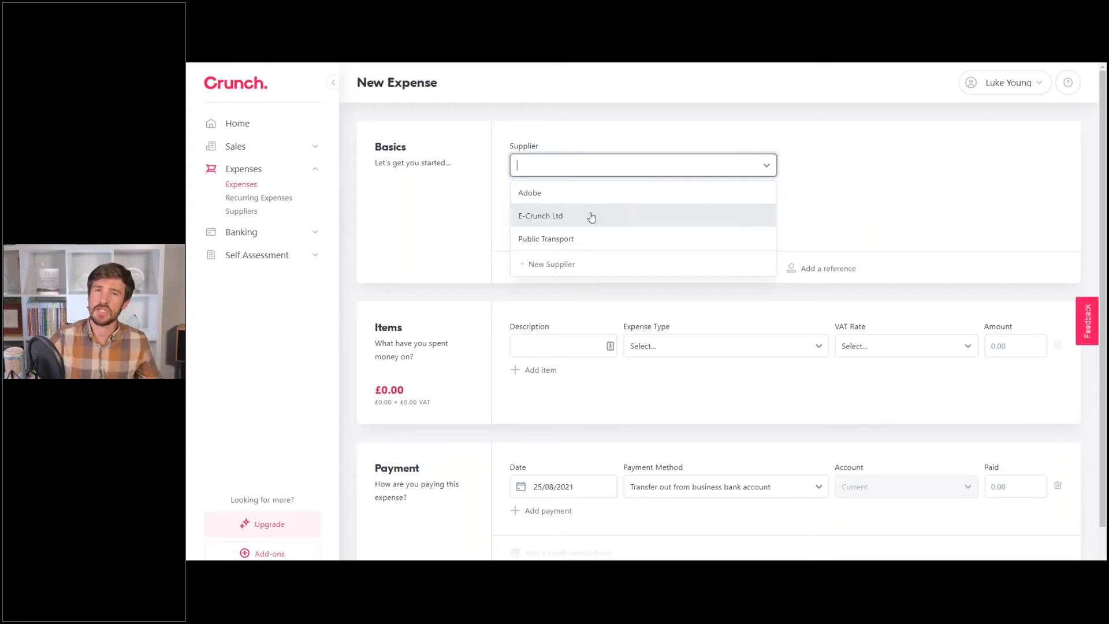
left_click(569, 241)
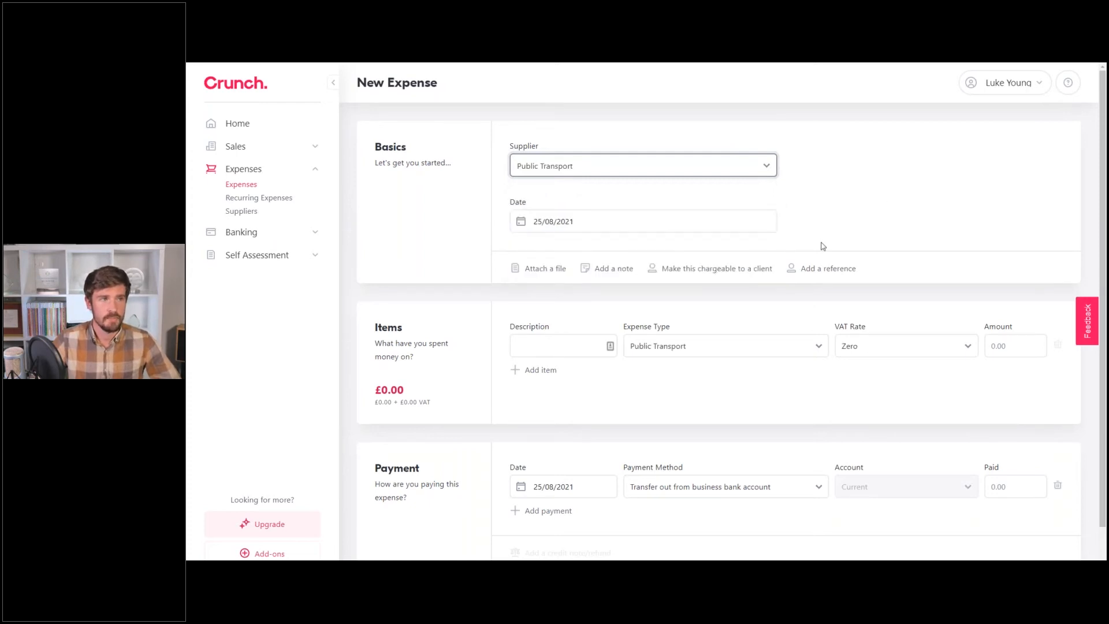
Set the expense date to 15 July 2021.
left_click(582, 227)
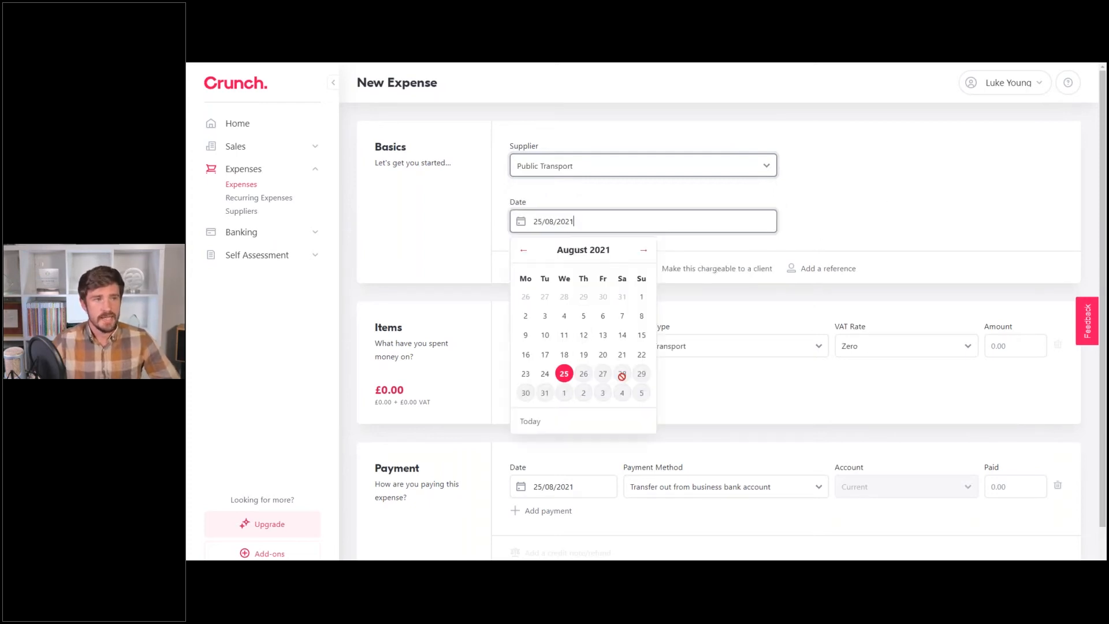
left_click(524, 254)
left_click(524, 254)
left_click(524, 254)
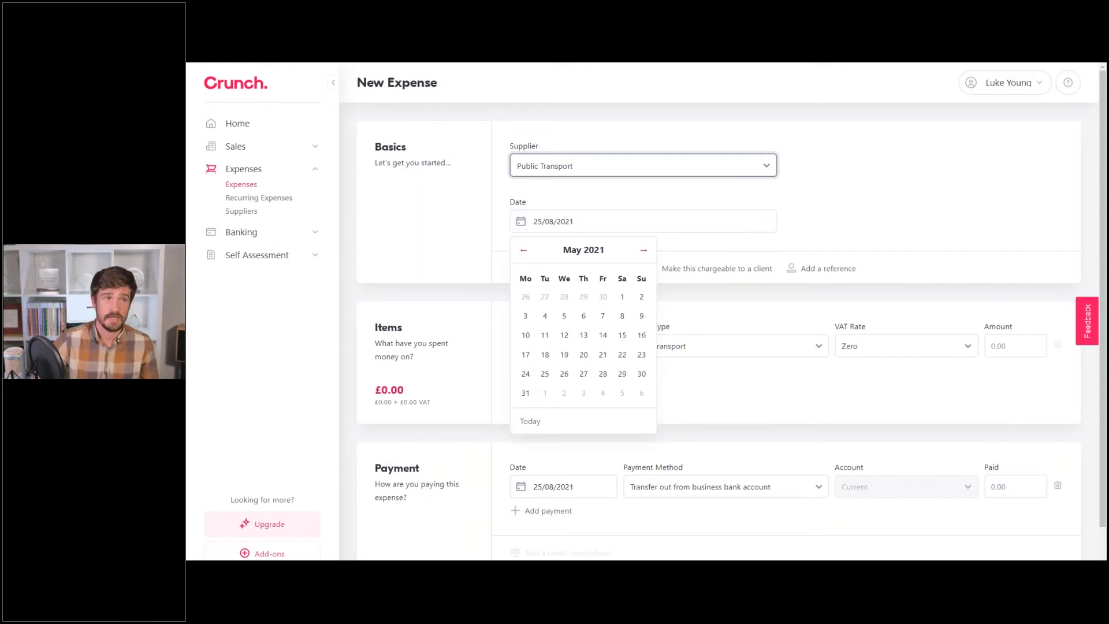
left_click(643, 249)
left_click(644, 249)
left_click(584, 335)
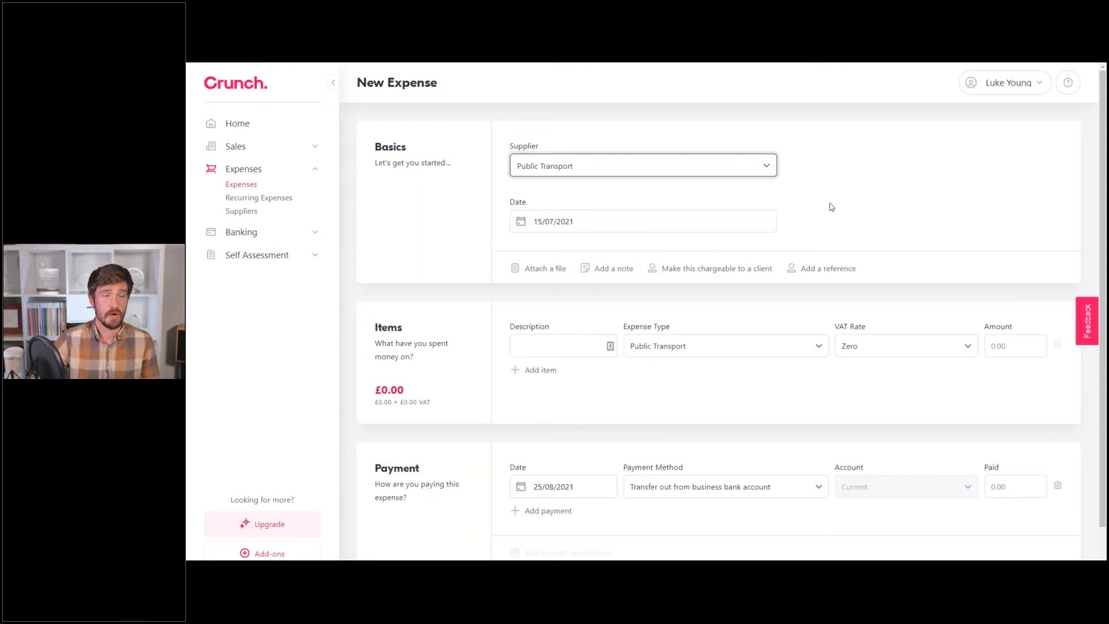
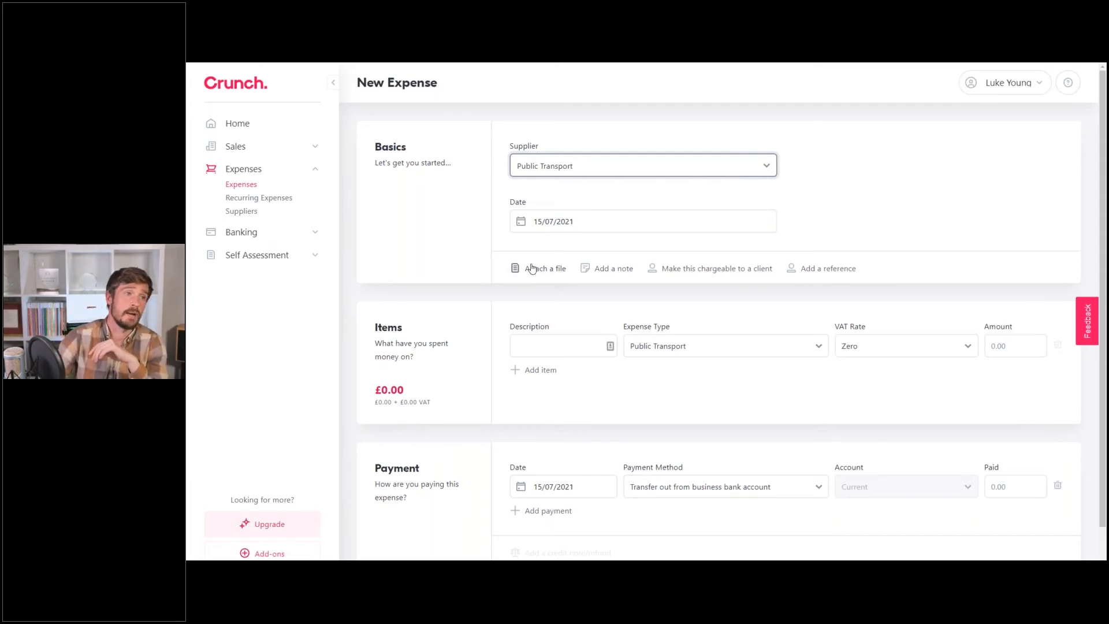
Add the note 'TFL' to the Public Transport expense.
left_click(537, 268)
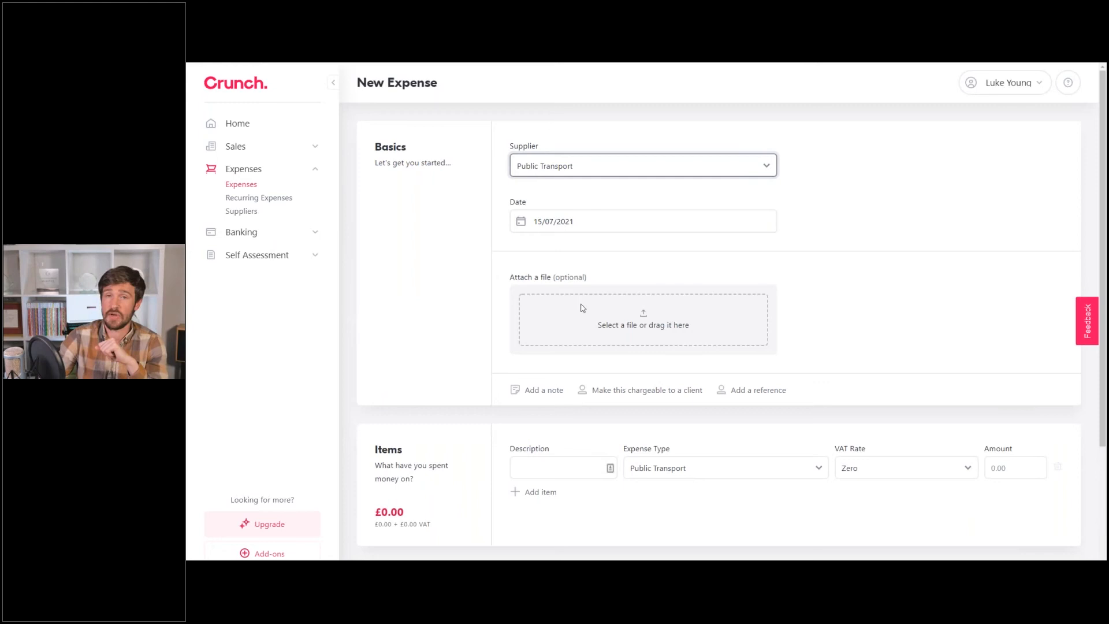
left_click(537, 390)
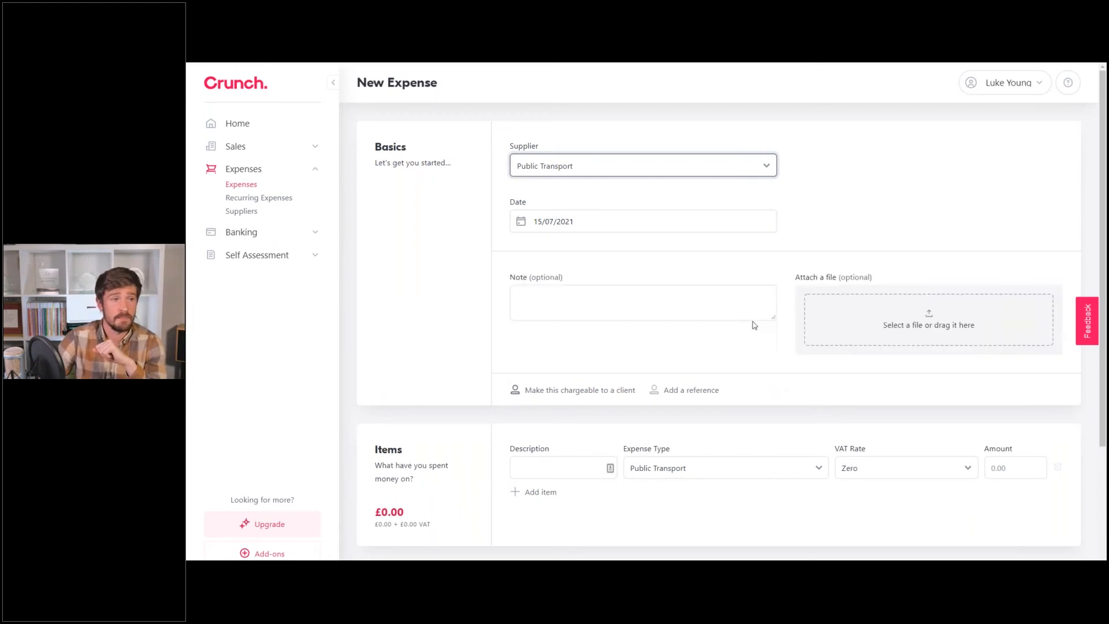
left_click(611, 298)
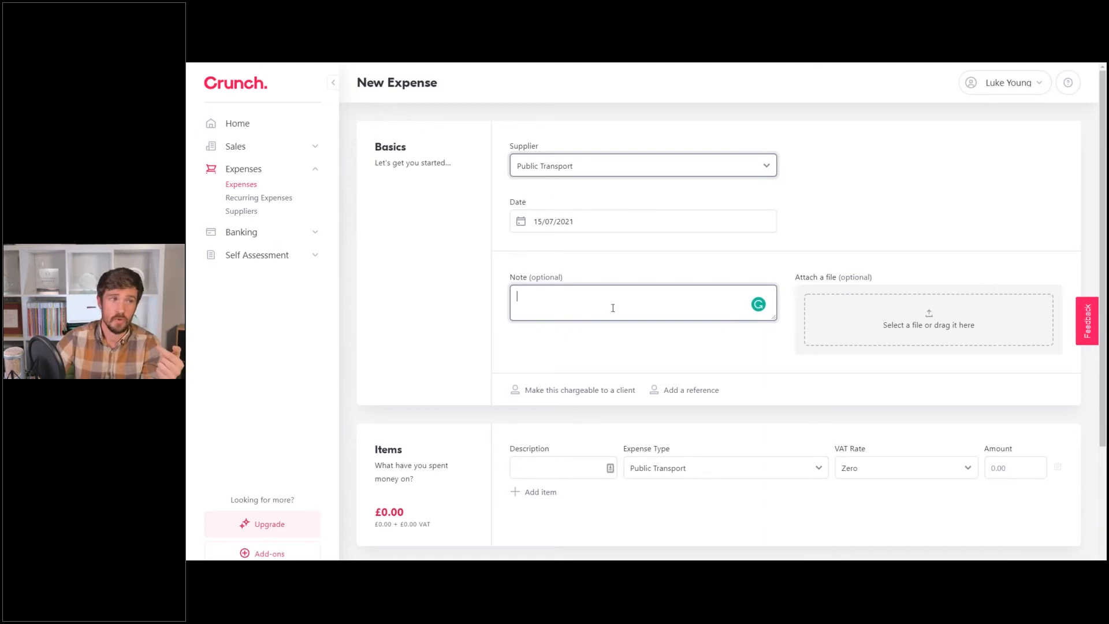
type("TFL")
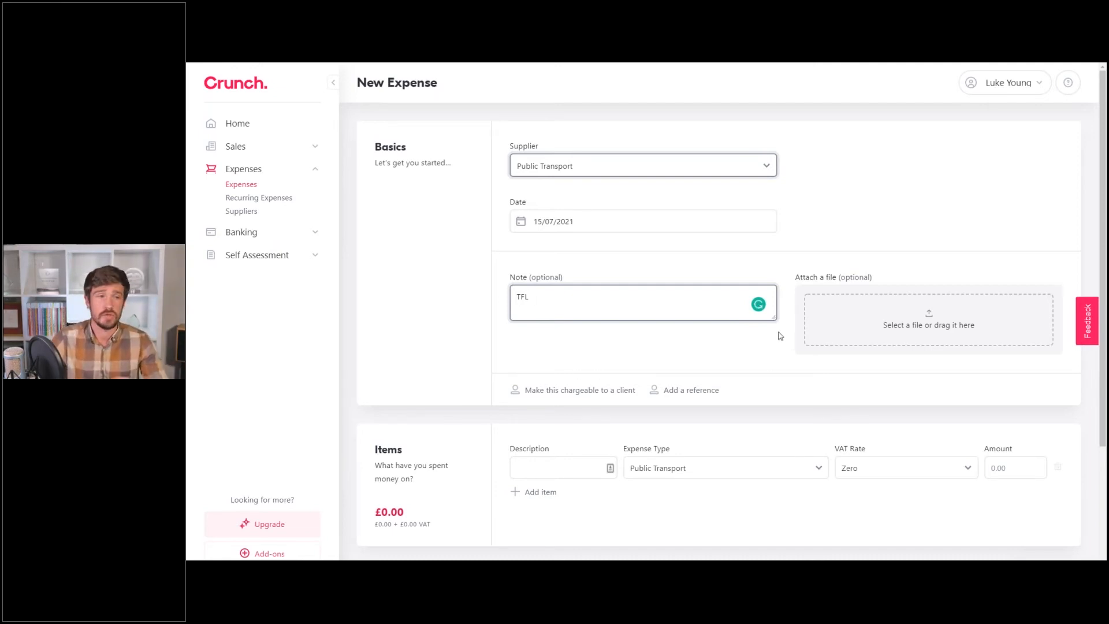
left_click(827, 253)
scroll(672, 286, "down", 2)
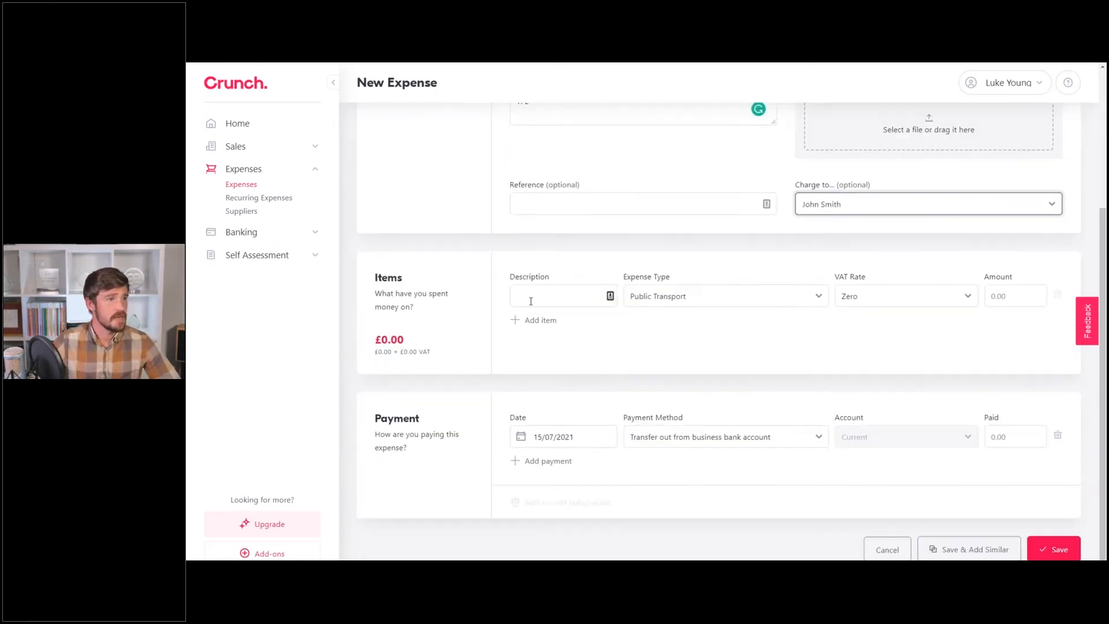
Describe the expense item as 'Travel to London Trainticket'.
left_click(552, 301)
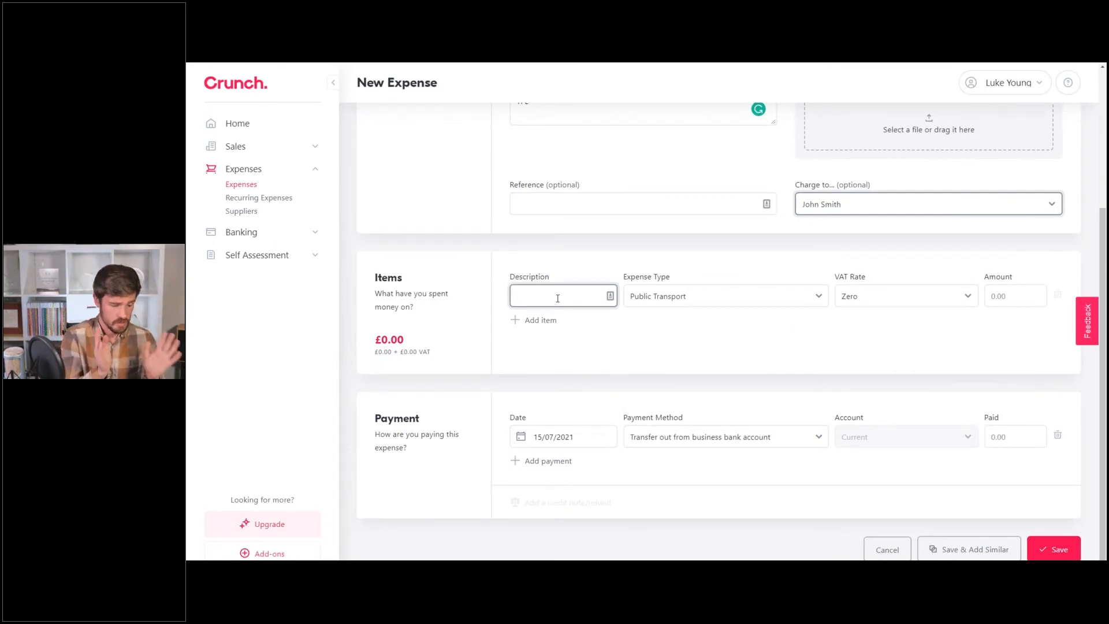
type("Travel to L")
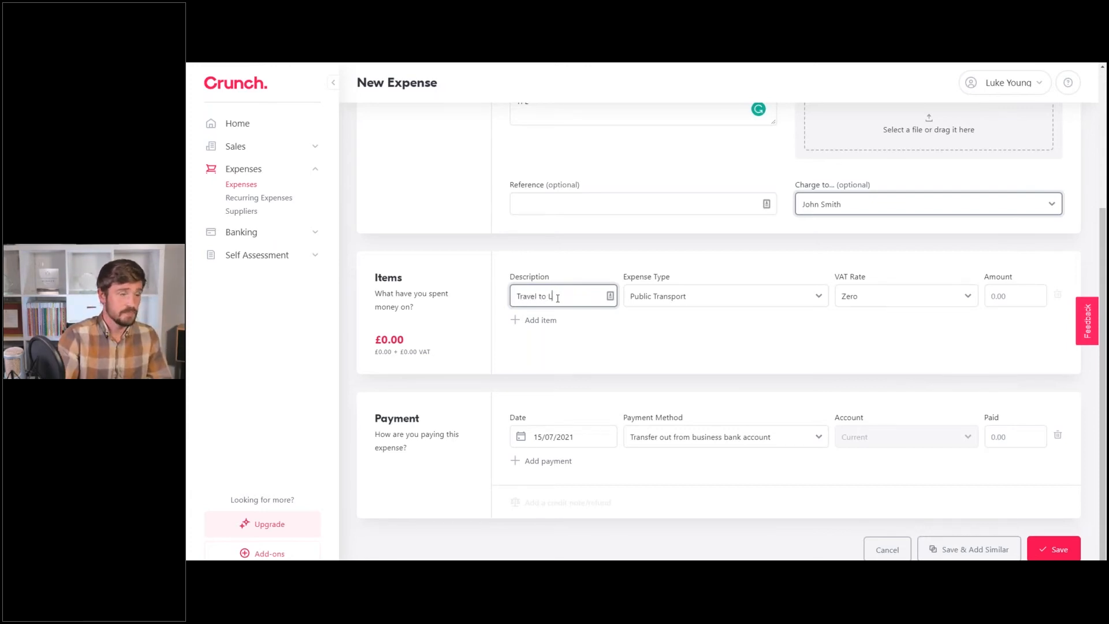
type("ondon Train")
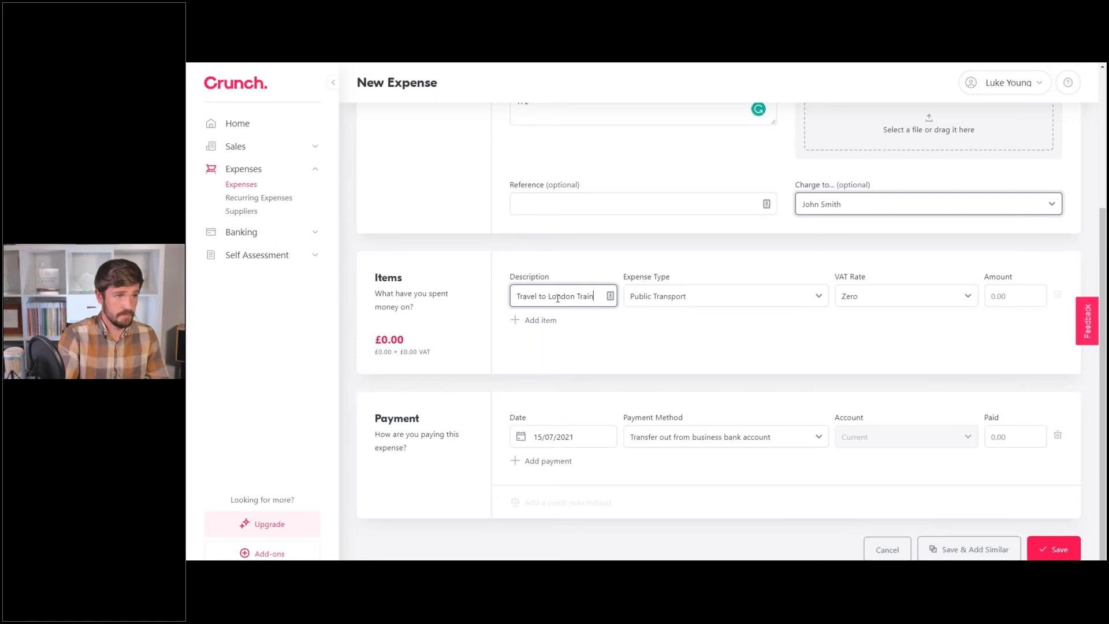
type("ticket")
left_click(689, 311)
scroll(689, 311, "up", 4)
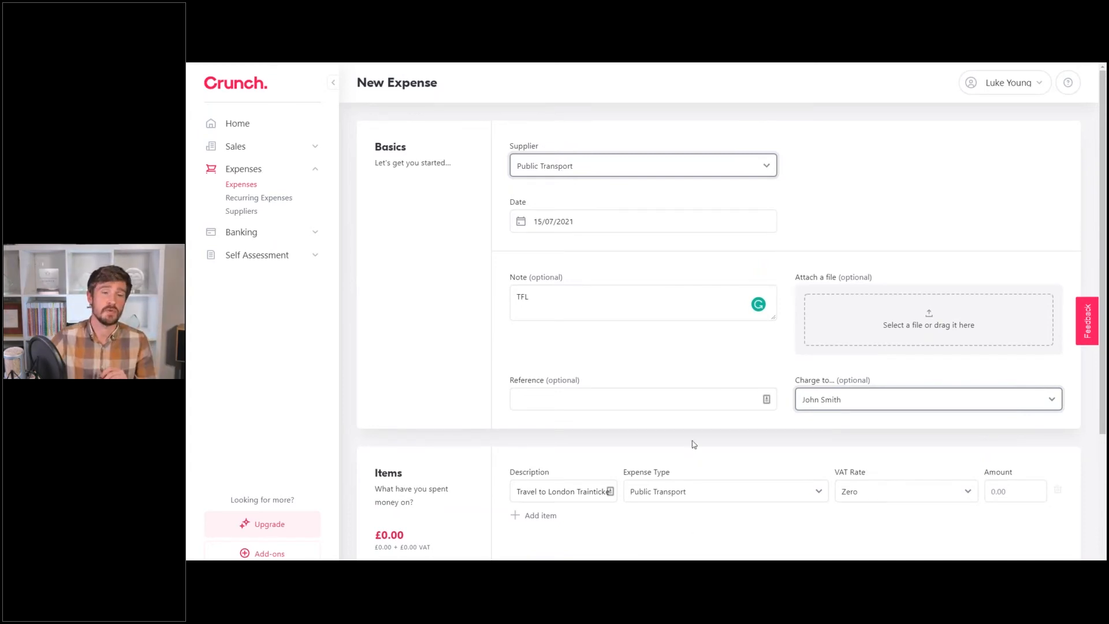
scroll(693, 443, "down", 1)
left_click(670, 443)
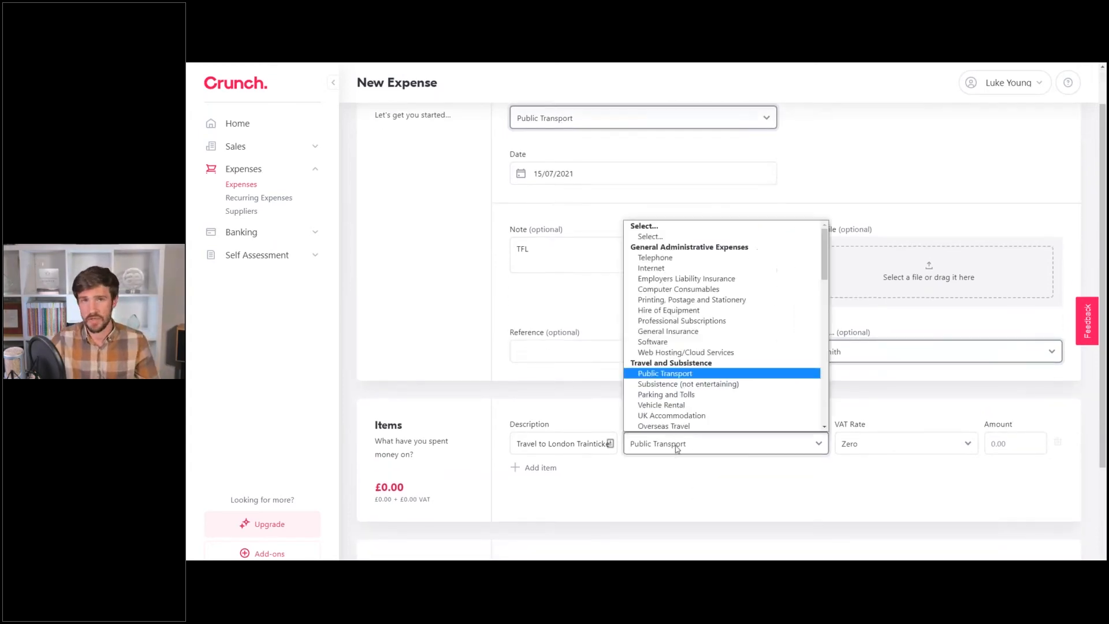
left_click(670, 373)
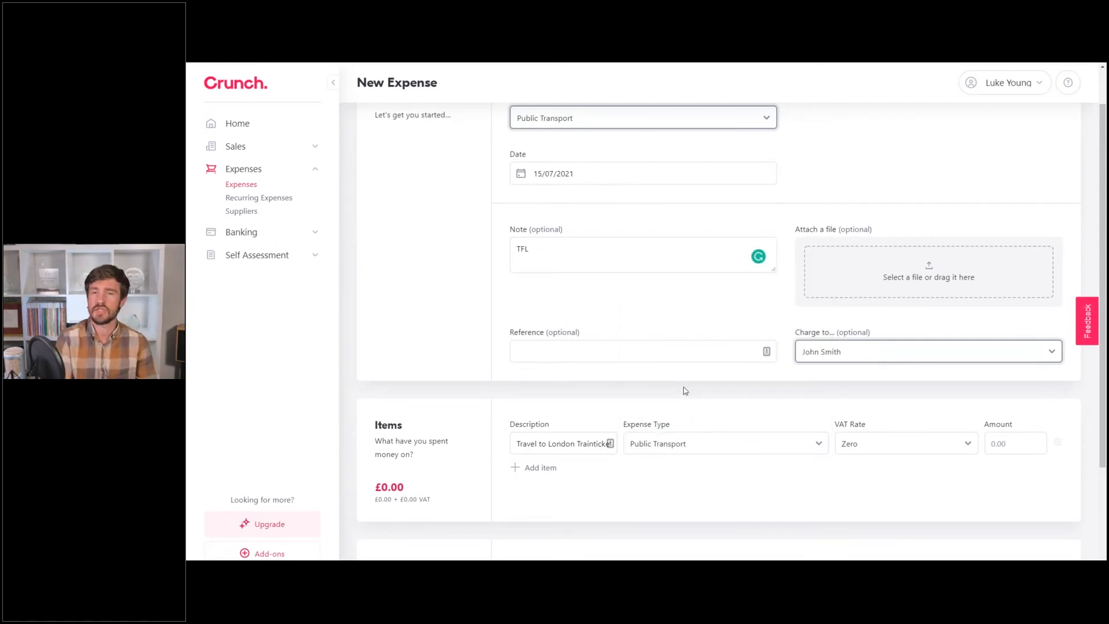
scroll(685, 391, "down", 1)
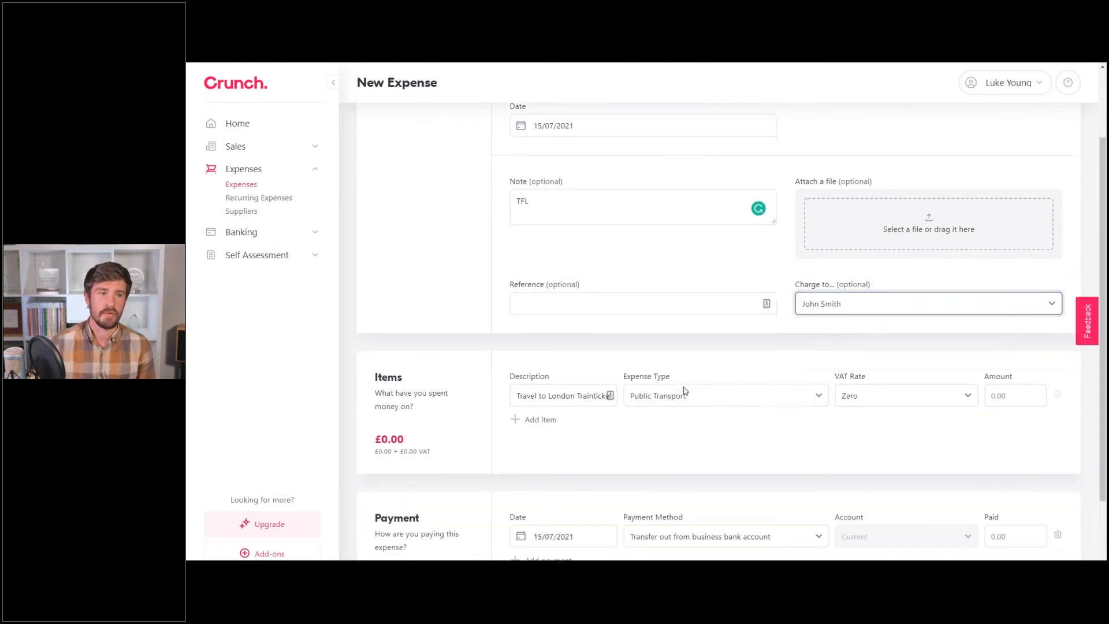
scroll(727, 418, "up", 1)
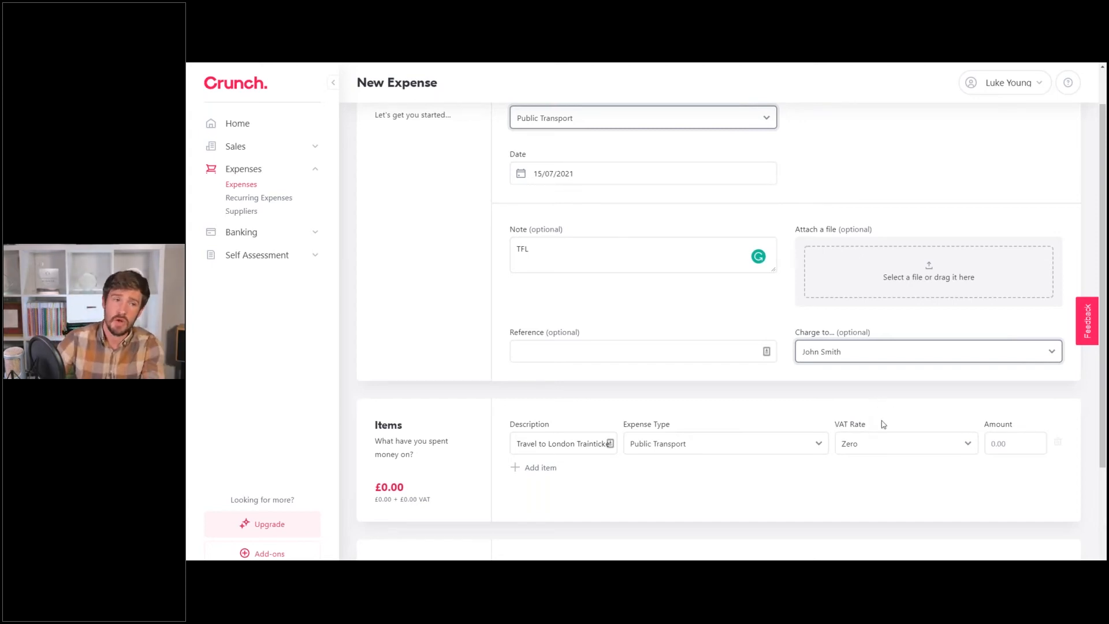
scroll(869, 502, "up", 1)
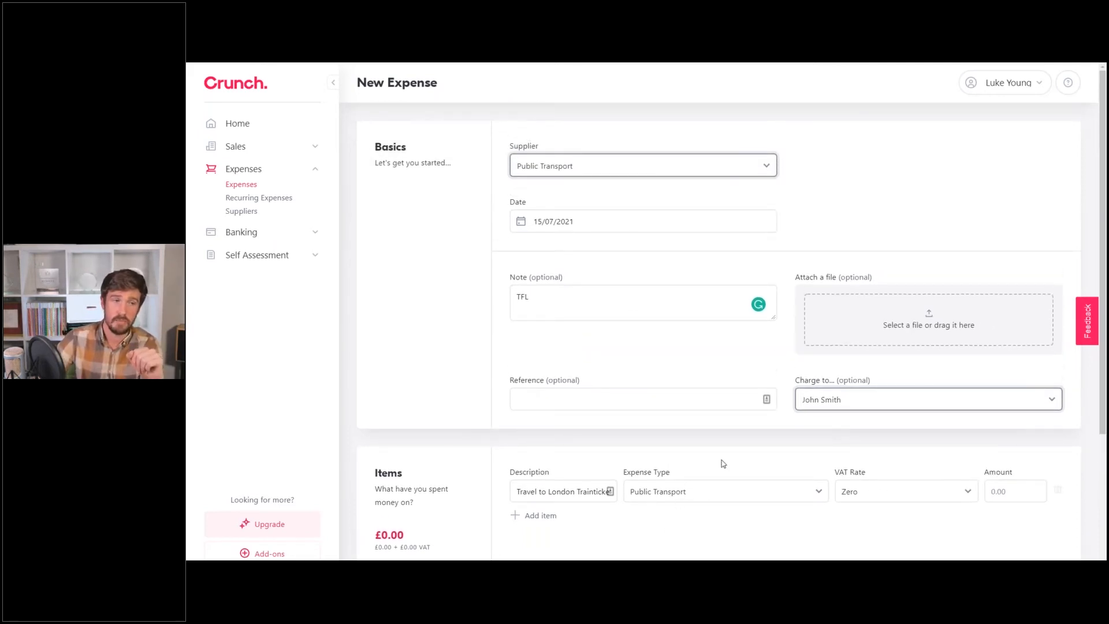
scroll(730, 455, "down", 1)
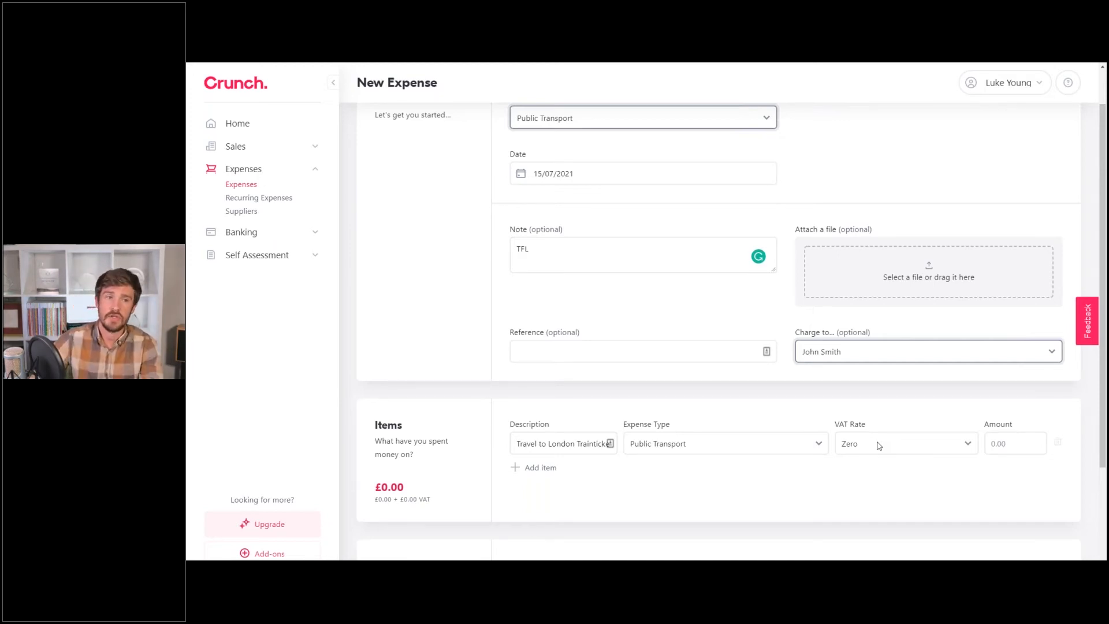
left_click(878, 445)
left_click(899, 408)
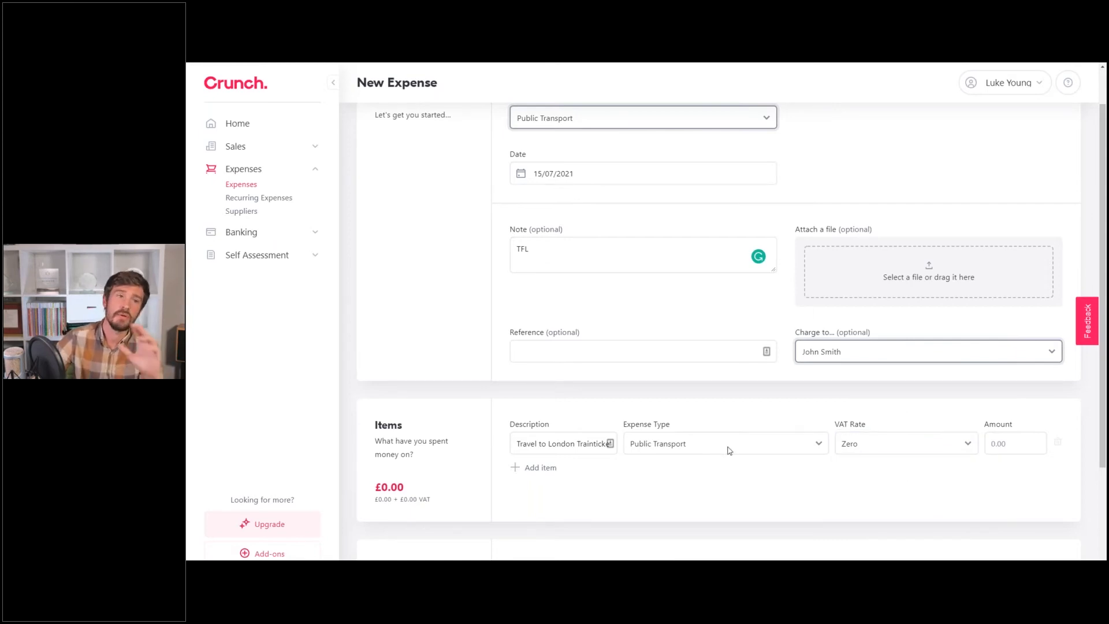
left_click(939, 442)
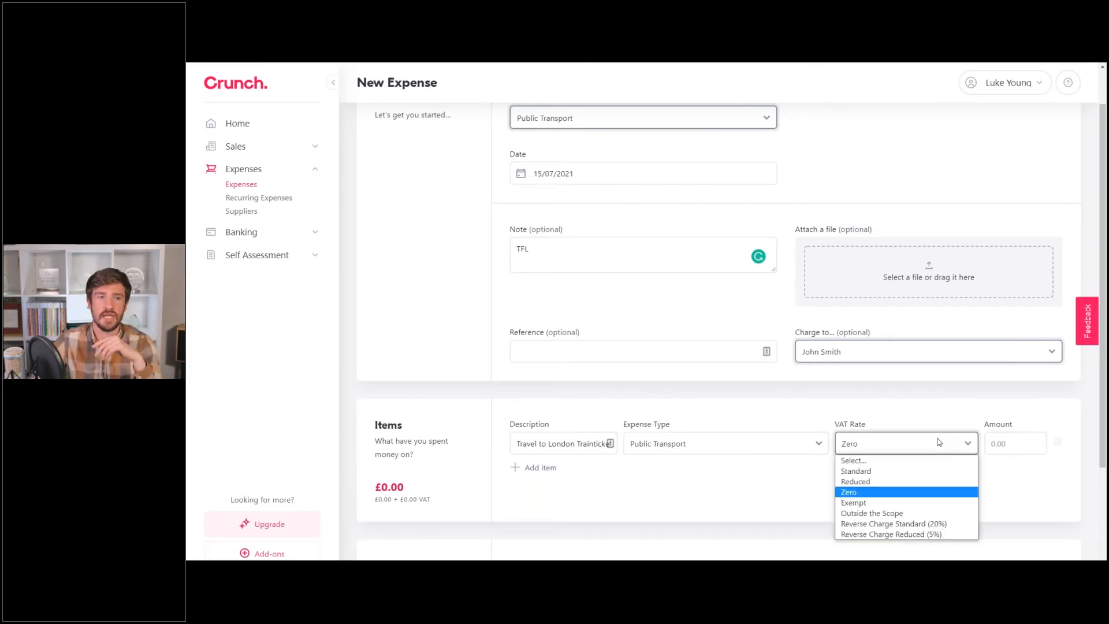
left_click(899, 430)
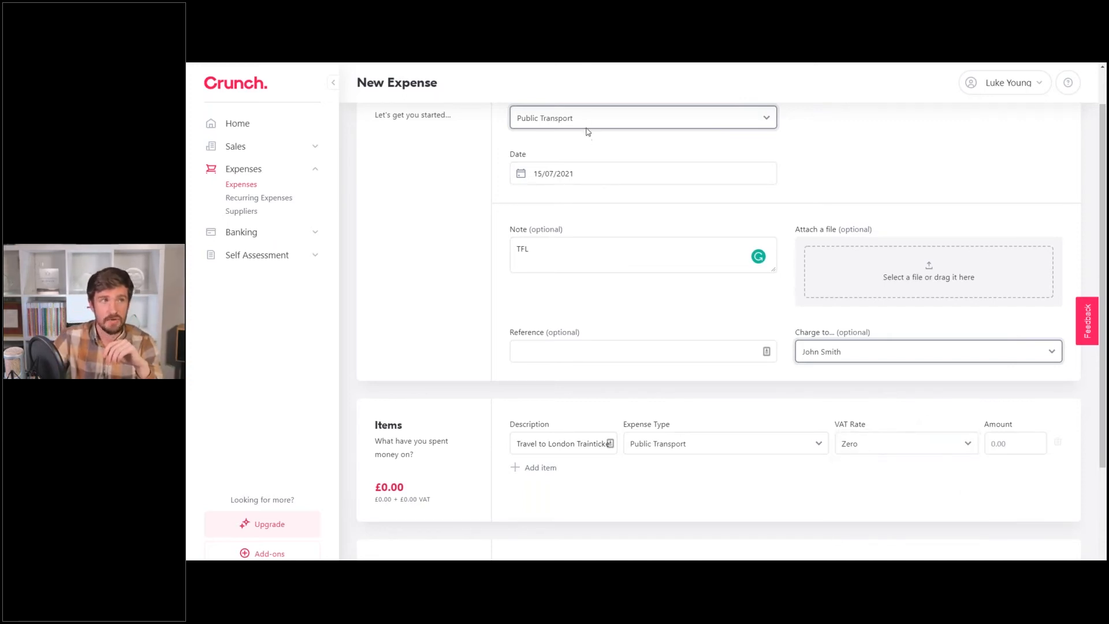
scroll(768, 263, "up", 1)
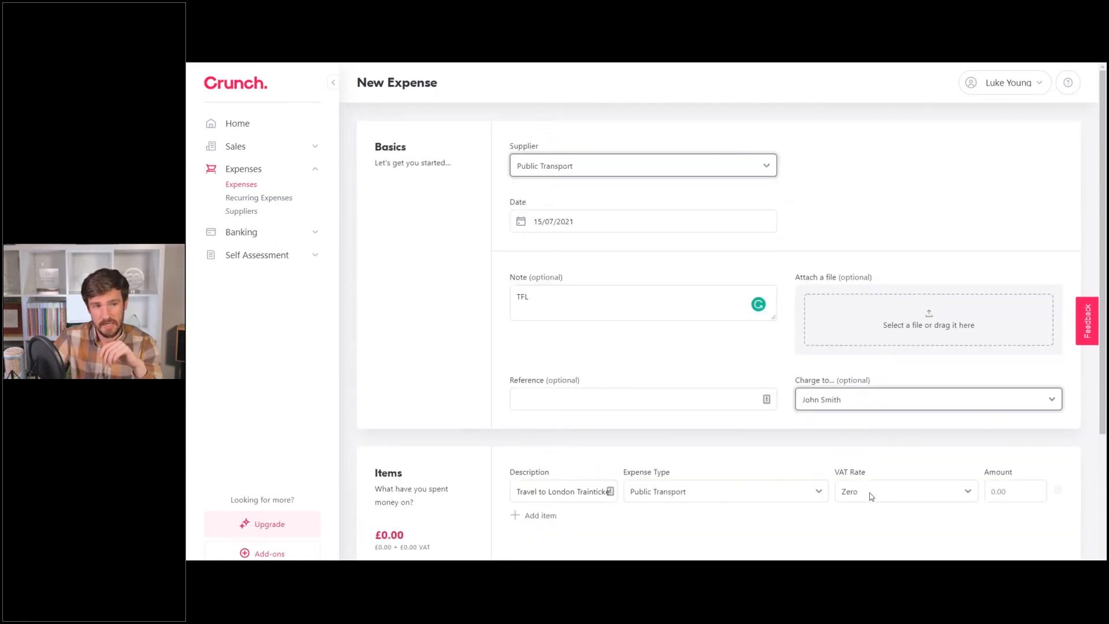
Try Adobe as supplier, revert to Public Transport, and enter an item amount of 12.
left_click(560, 173)
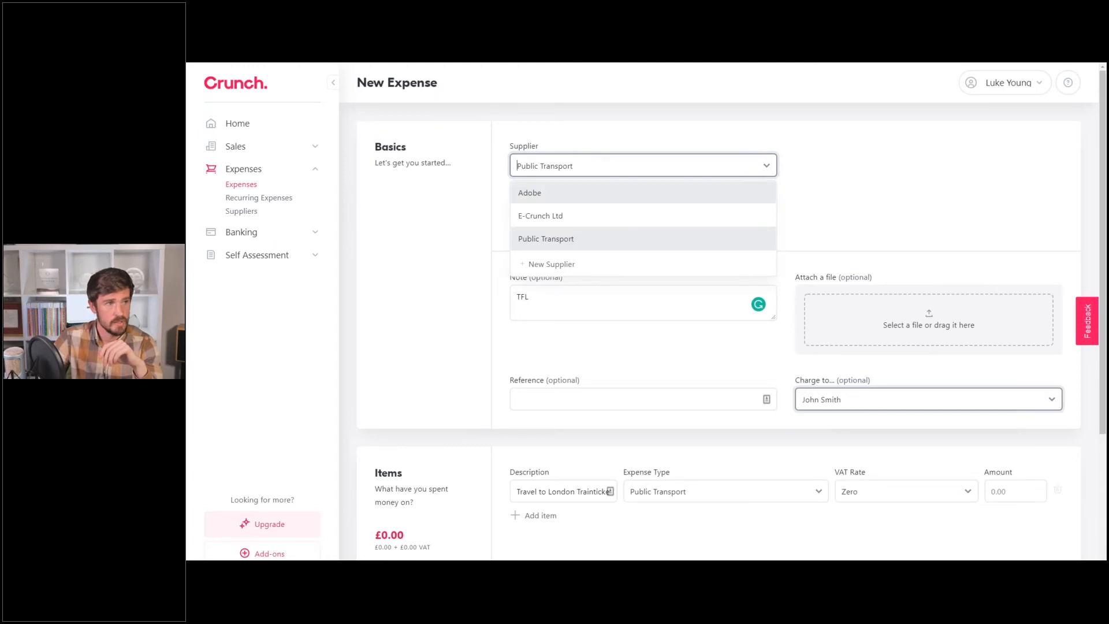
left_click(537, 198)
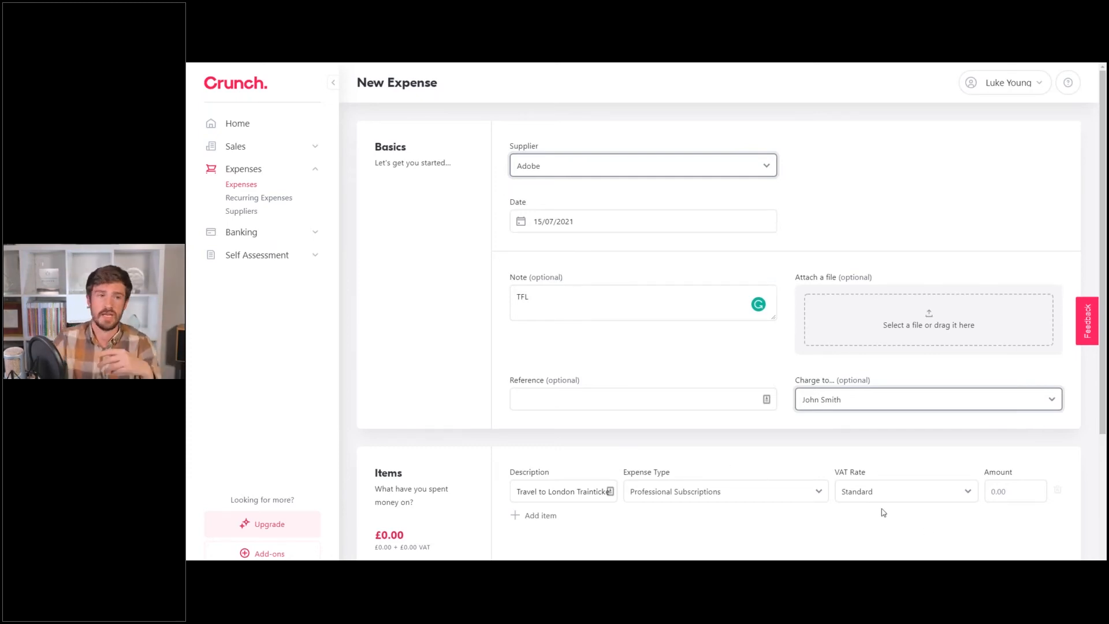
left_click(634, 173)
left_click(575, 242)
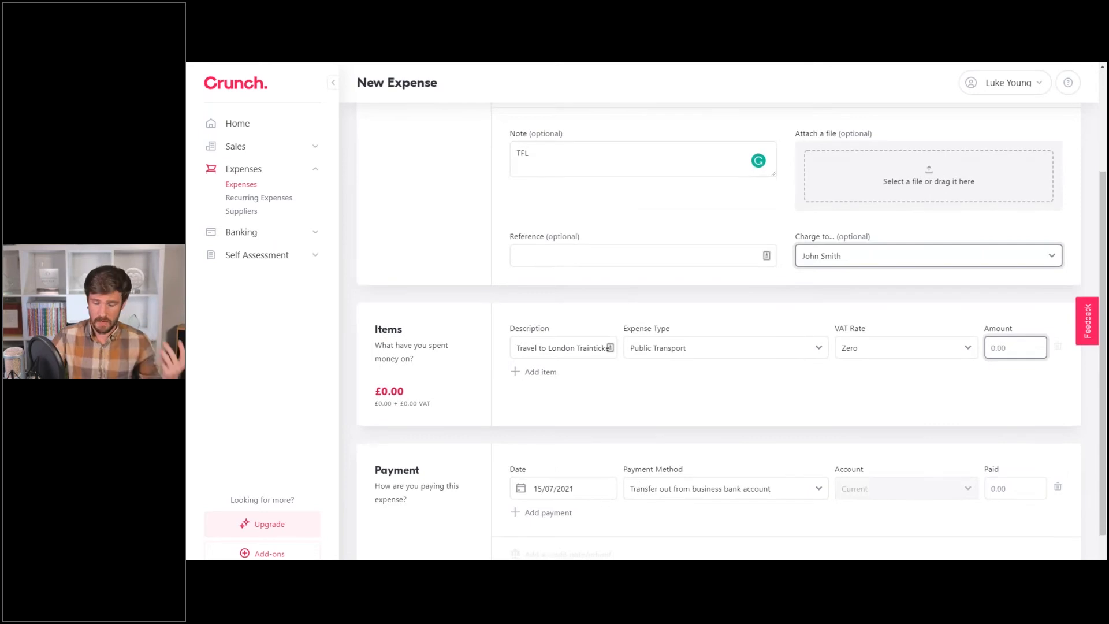
type("12")
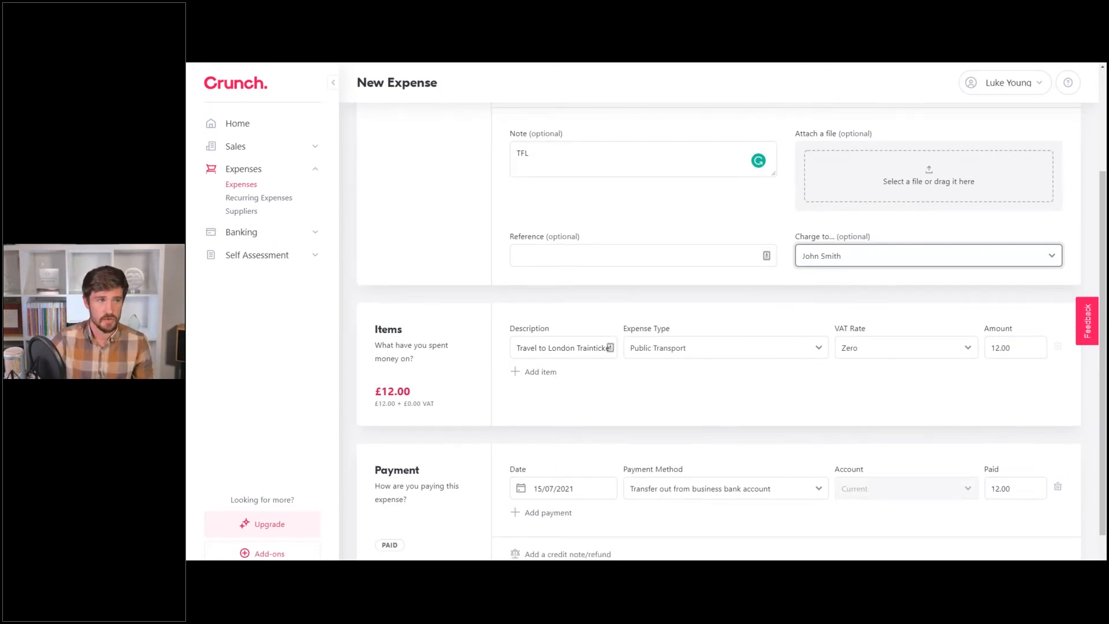
scroll(936, 317, "up", 1)
scroll(531, 472, "up", 1)
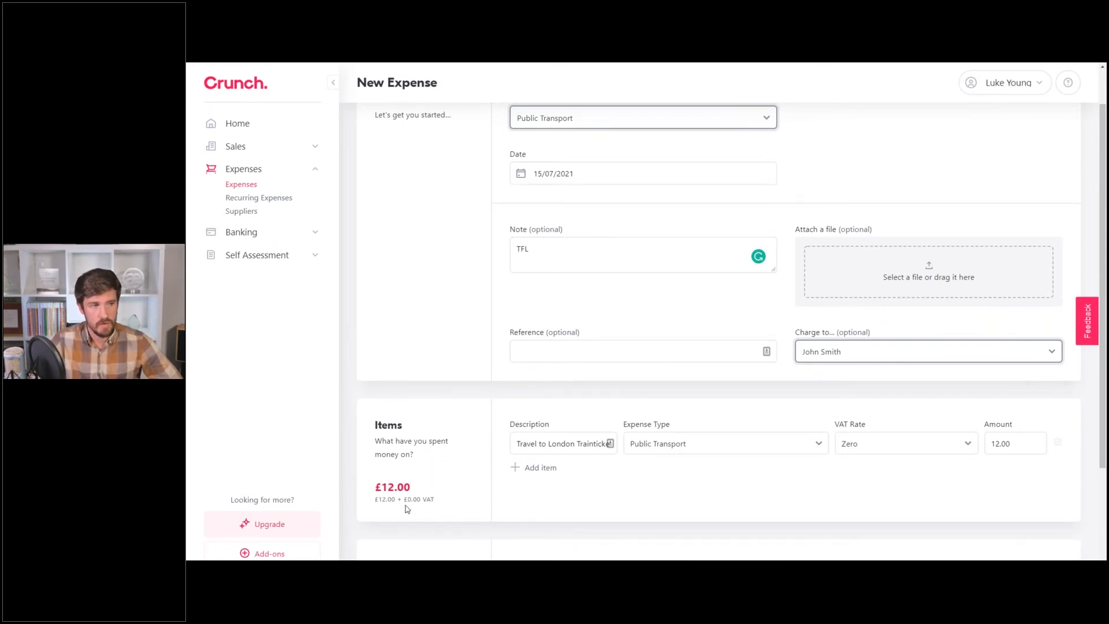
Recheck the supplier by switching to Adobe and back to Public Transport.
left_click(561, 122)
left_click(554, 147)
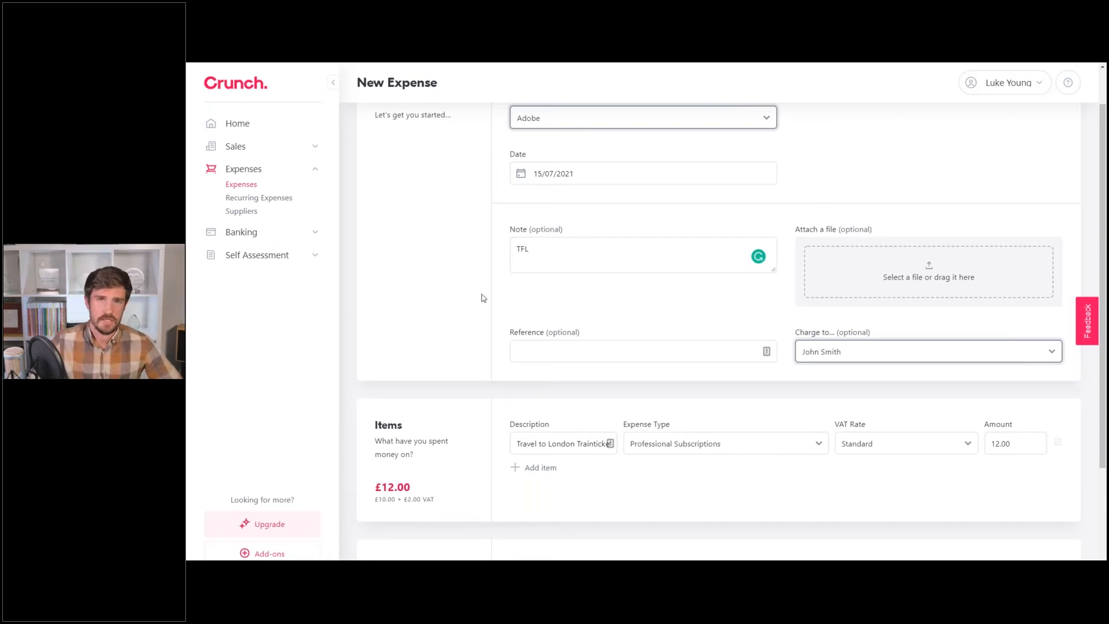
left_click(564, 123)
left_click(758, 196)
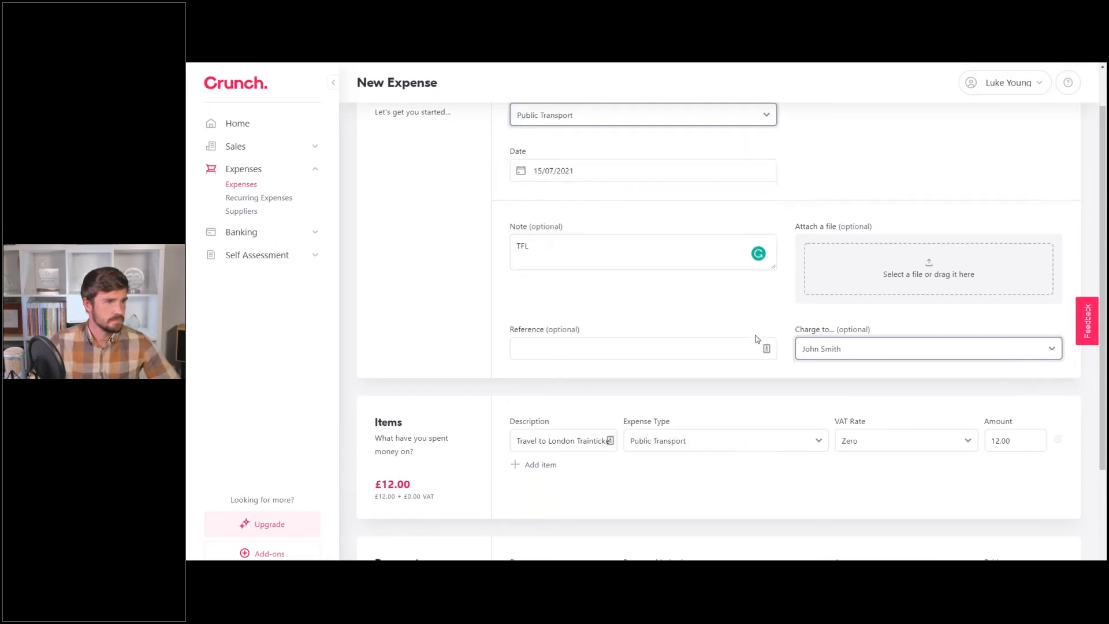
scroll(750, 347, "down", 3)
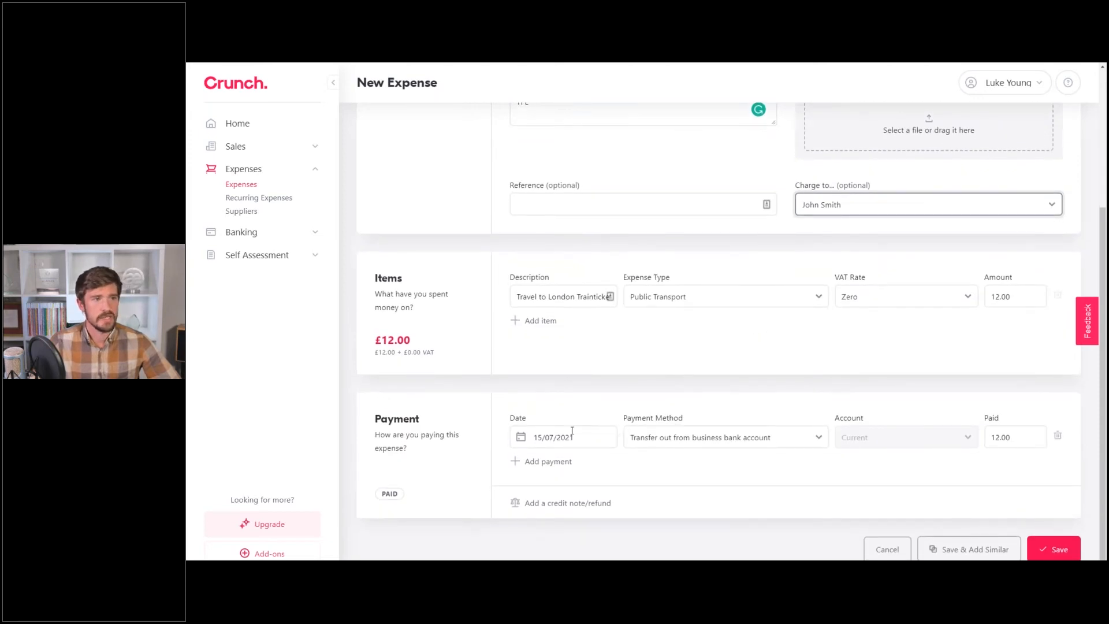
Keep 'Transfer out from business bank account' as payment method and save the £12.00 expense.
left_click(696, 436)
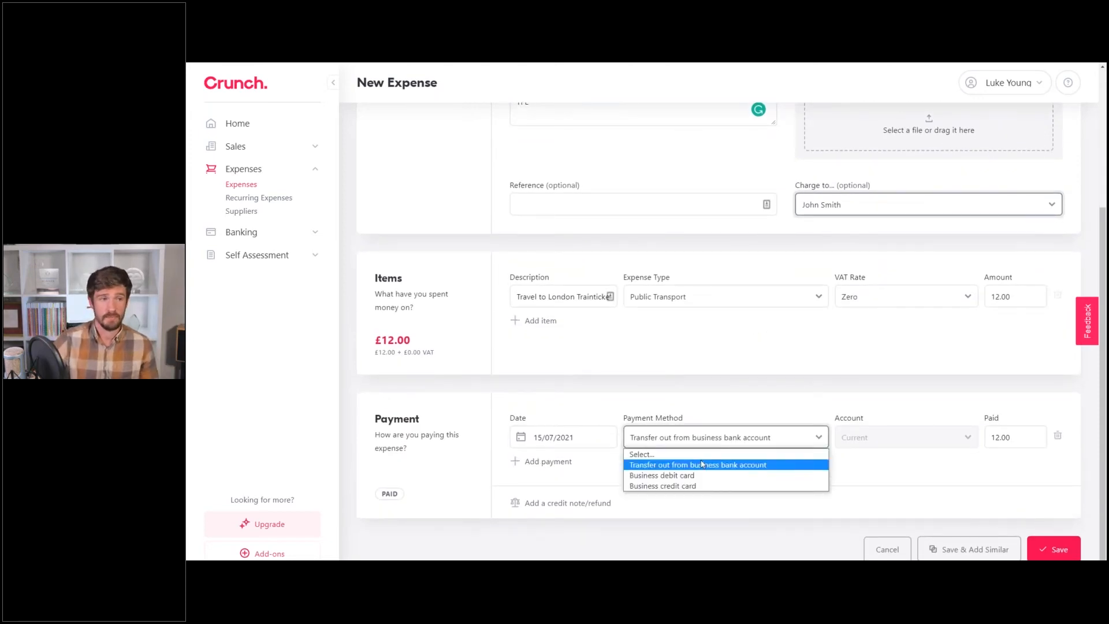
left_click(703, 467)
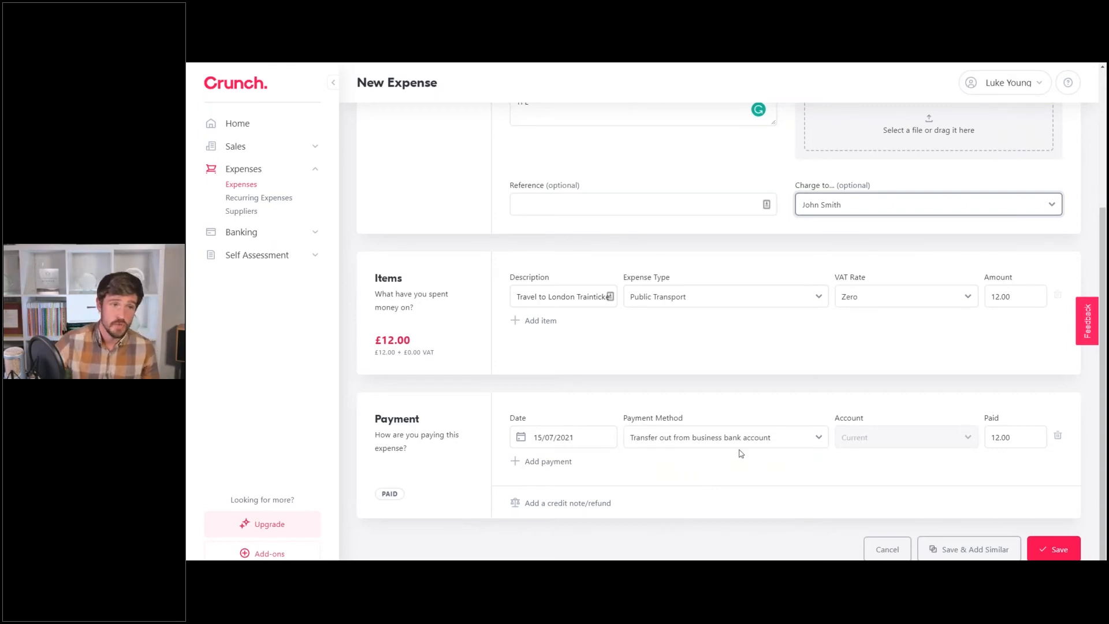
left_click(681, 442)
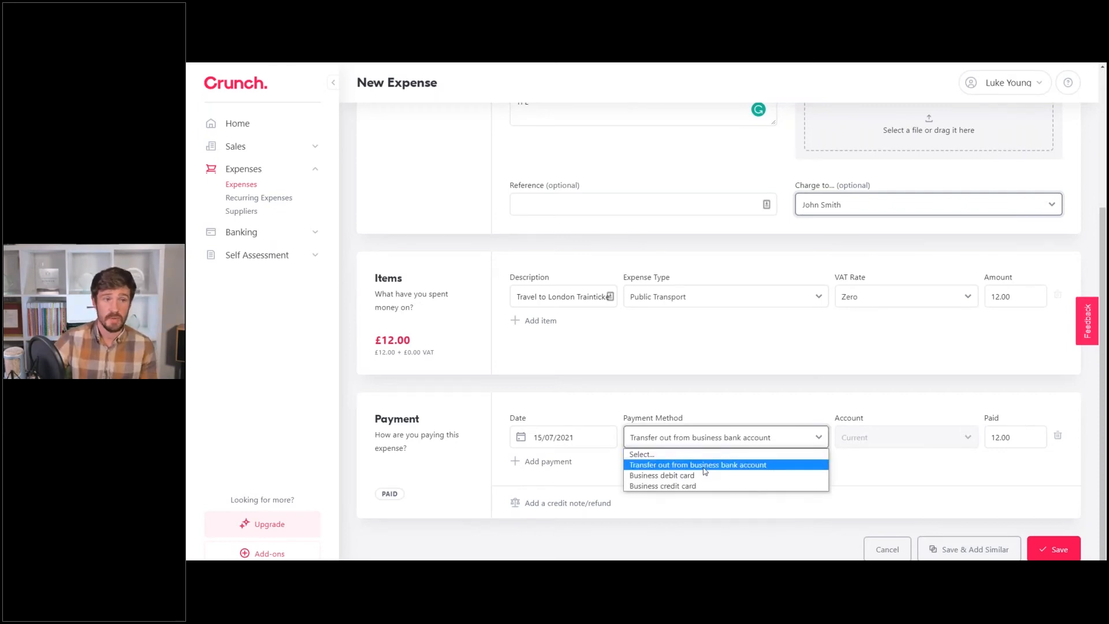
left_click(704, 469)
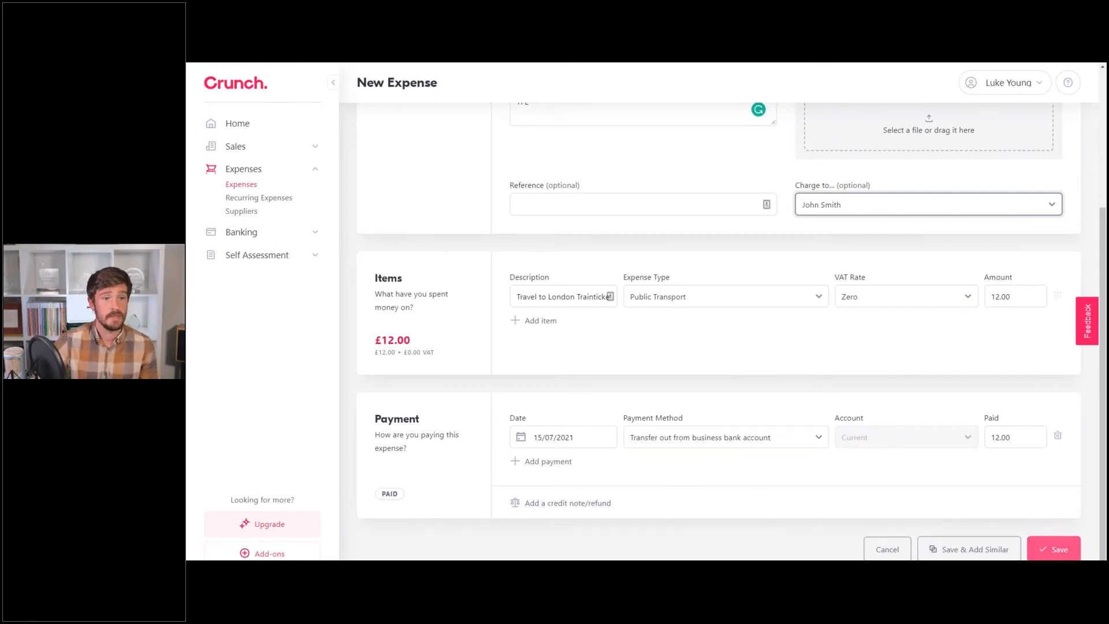
left_click(1054, 549)
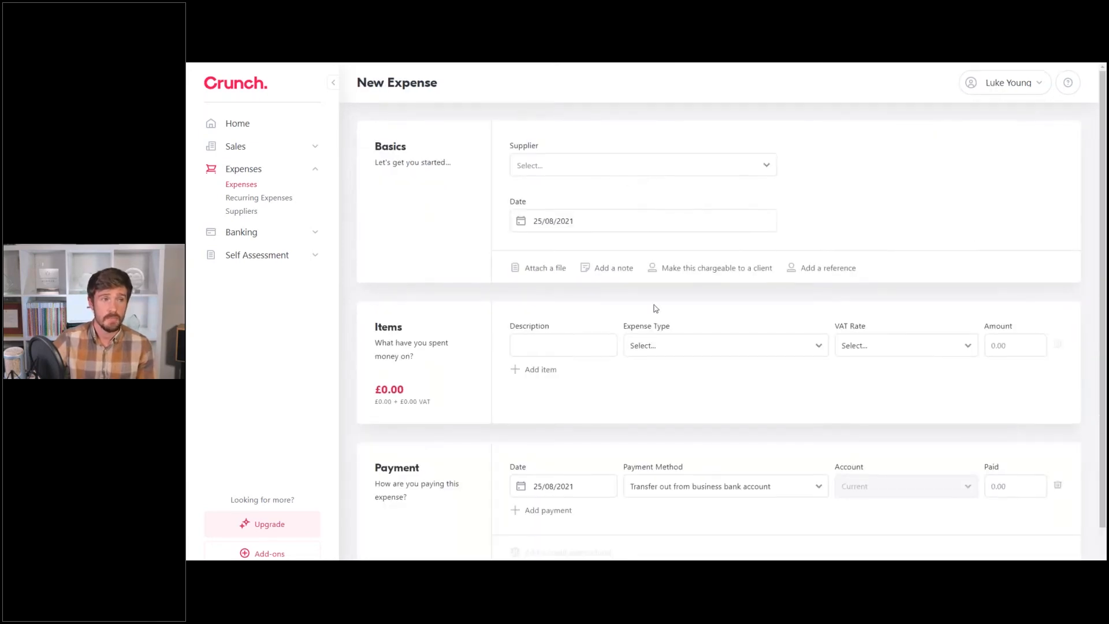
Choose Adobe as supplier, filling Professional Subscriptions at Standard VAT.
scroll(654, 307, "down", 2)
scroll(604, 511, "up", 2)
scroll(602, 504, "down", 2)
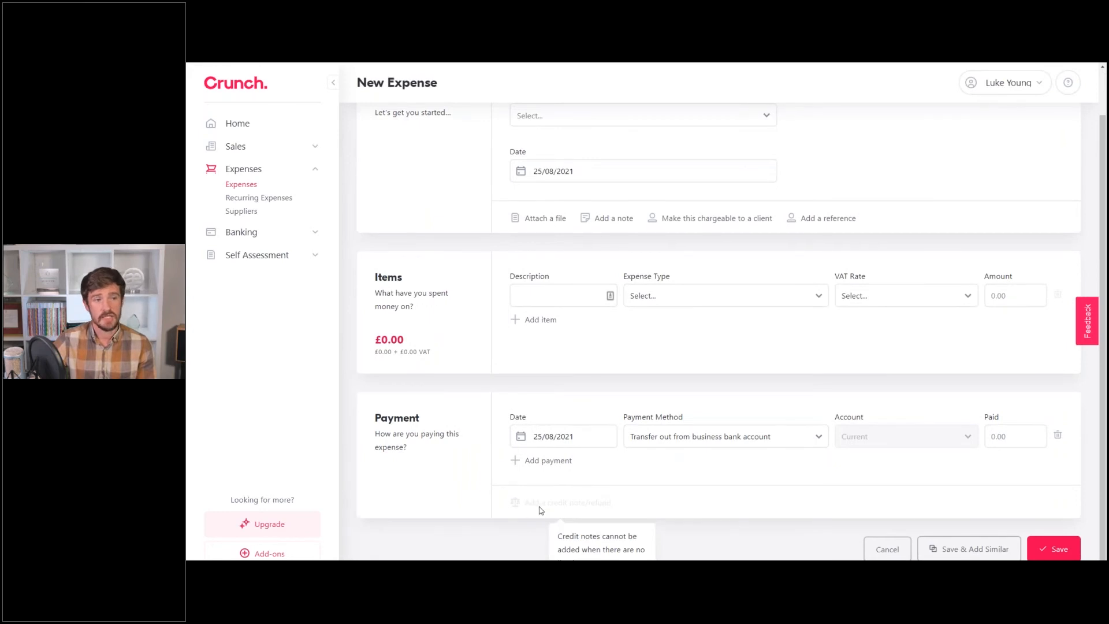
scroll(546, 508, "up", 1)
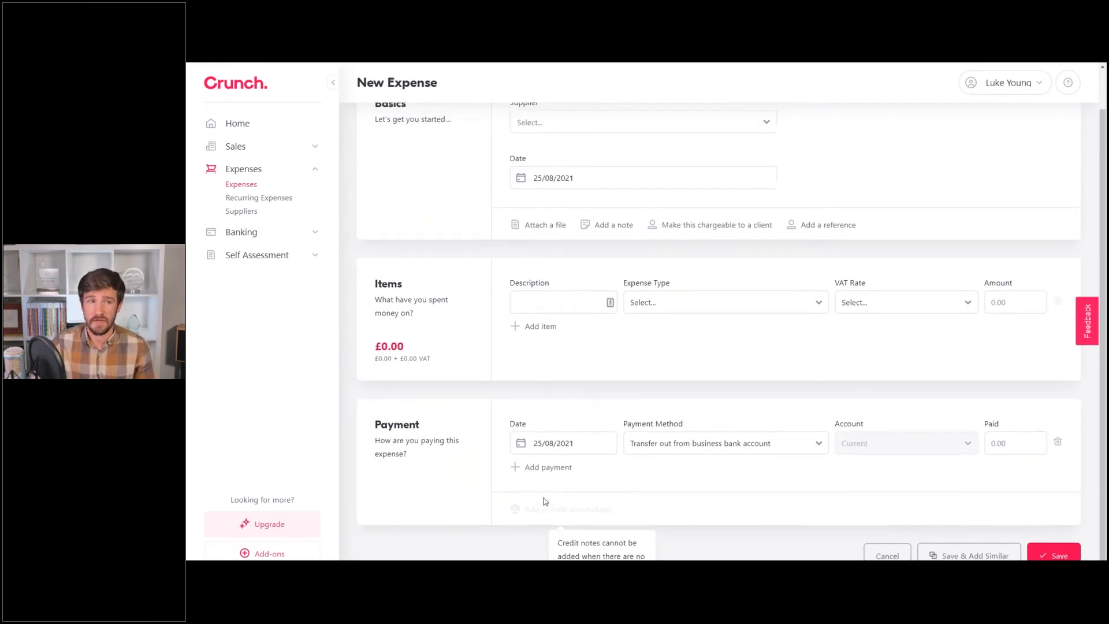
scroll(885, 544, "down", 1)
scroll(657, 332, "up", 1)
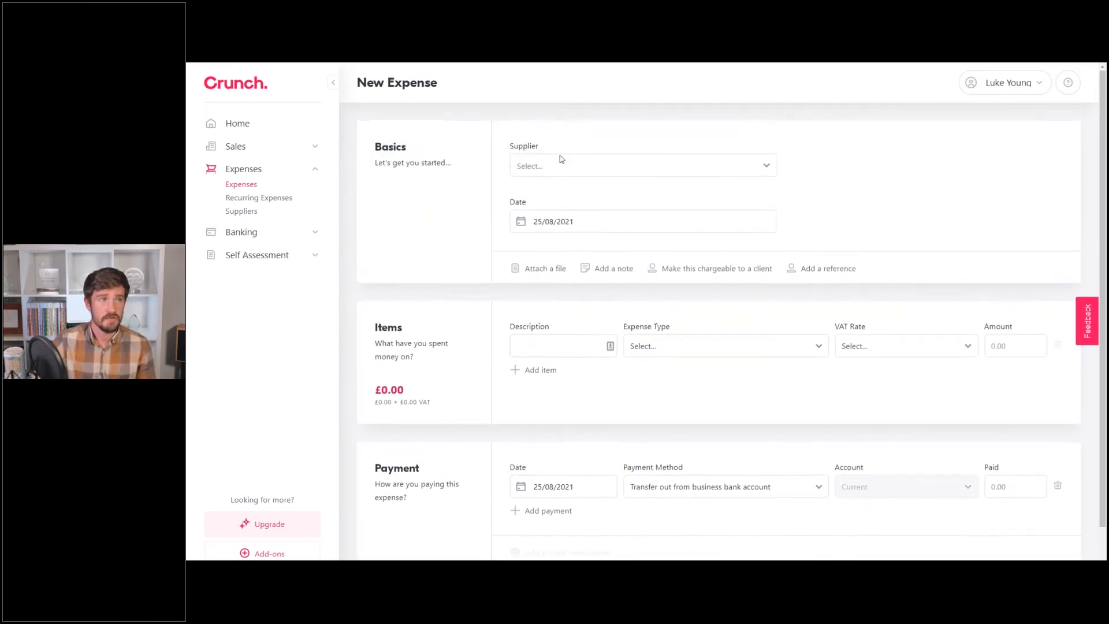
left_click(562, 159)
left_click(625, 187)
scroll(573, 294, "down", 1)
Enter the item 'License' at 5.00 and bring up the credit note/refund form.
left_click(573, 295)
type("License")
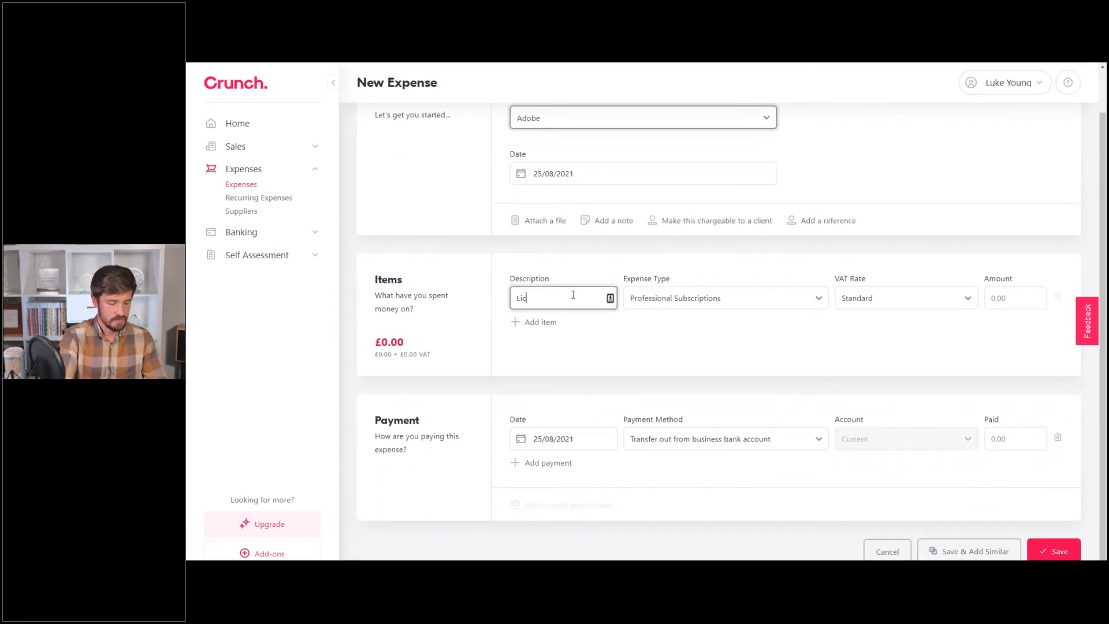
left_click(1008, 298)
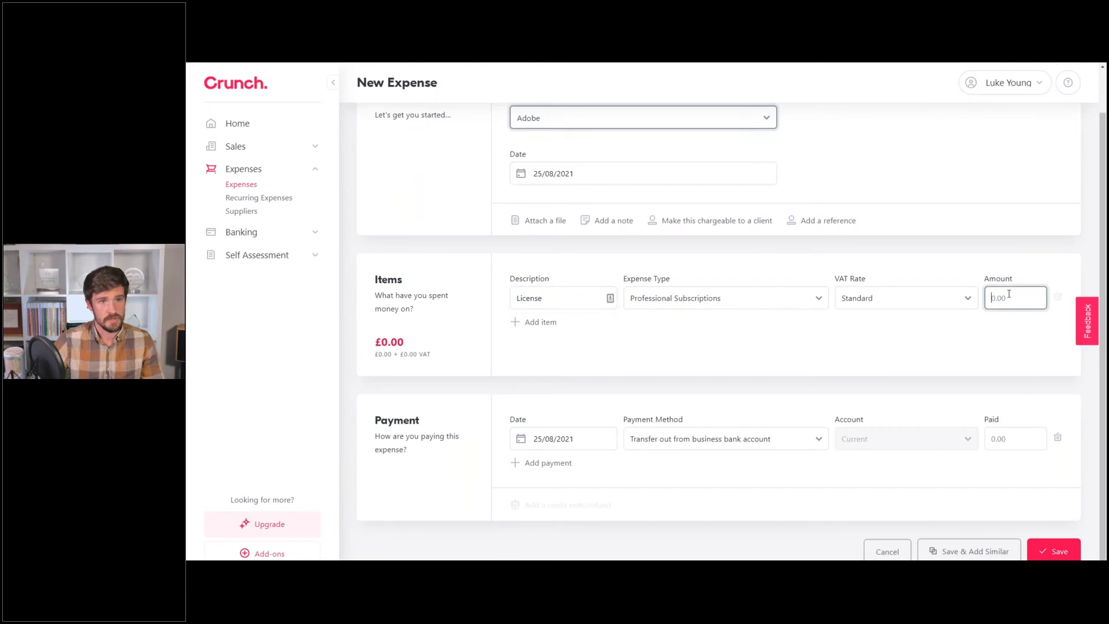
type("5")
left_click(1010, 239)
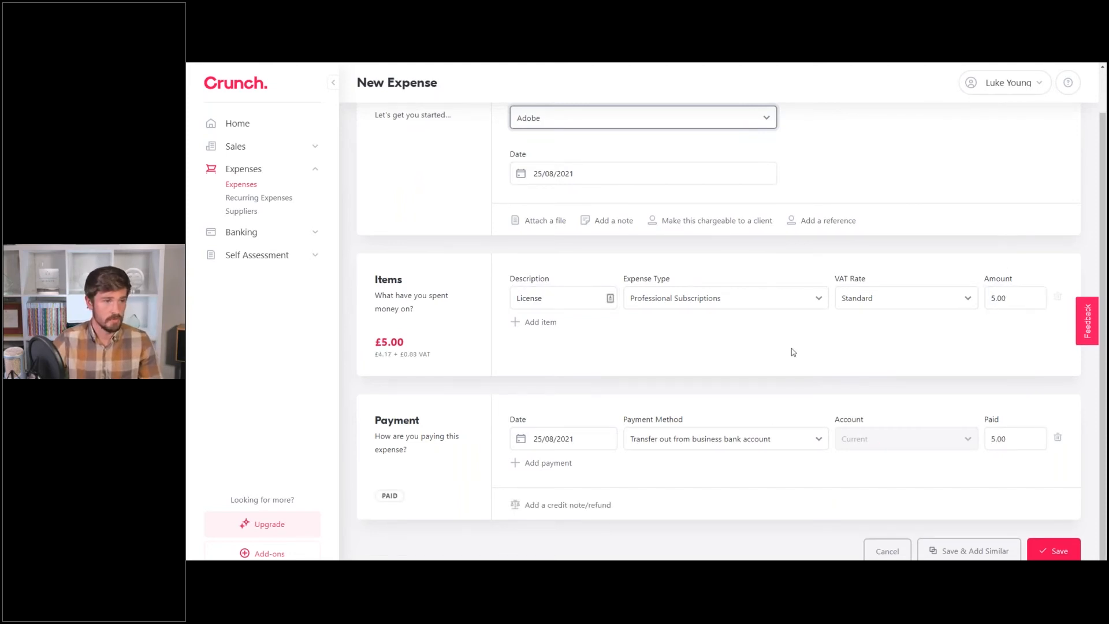
left_click(569, 505)
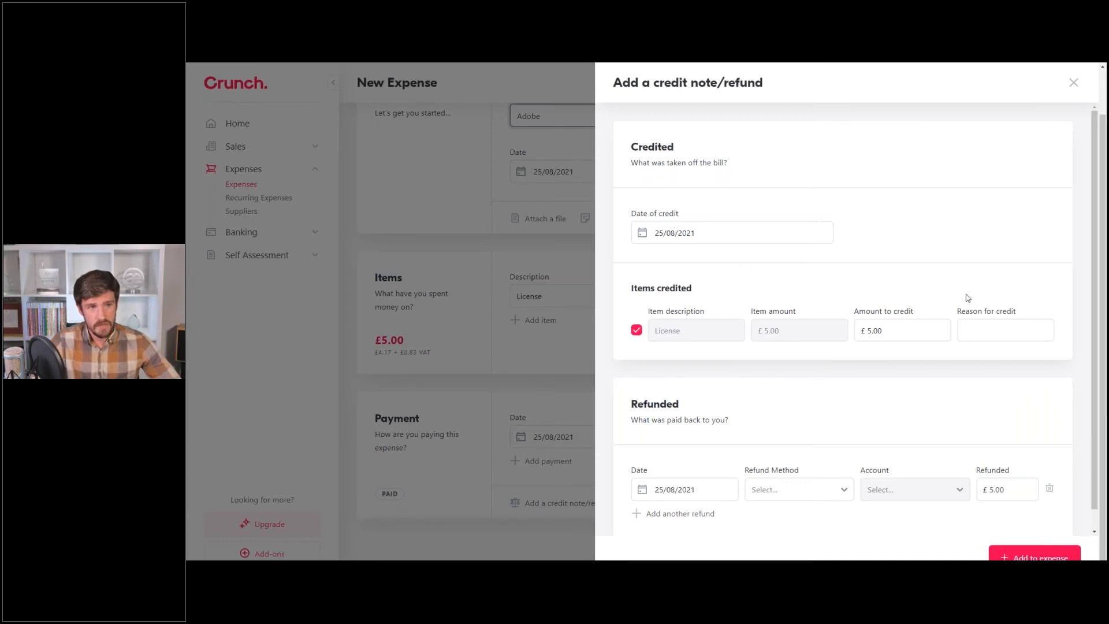
Set the amount to credit to 2.5 with reason 'Discount'.
left_click(924, 334)
type("2.5")
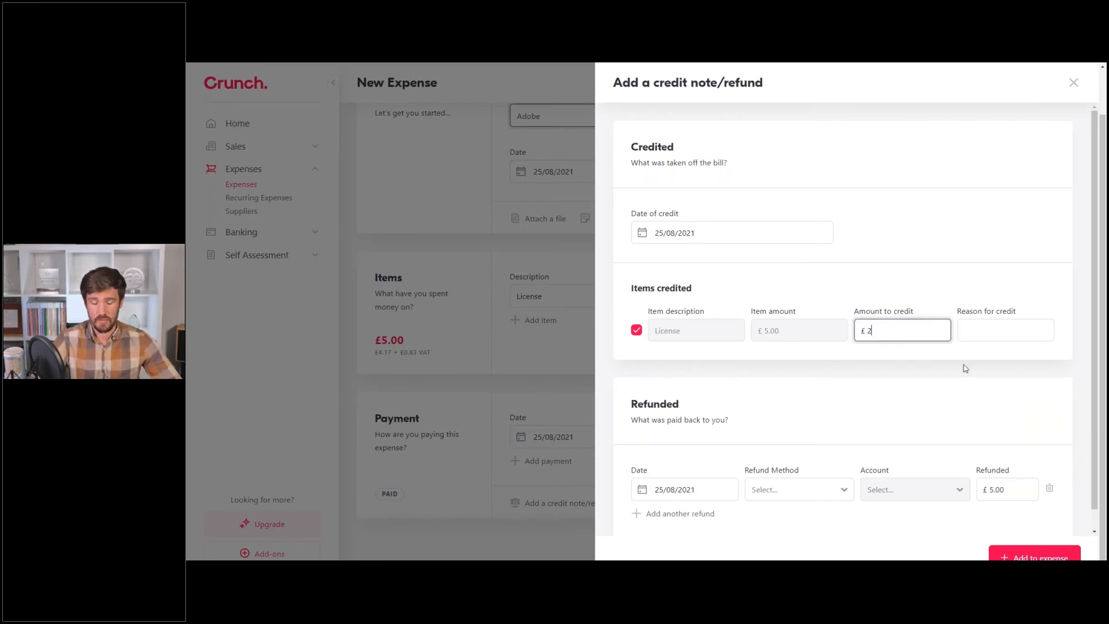
left_click(976, 335)
type("Discount")
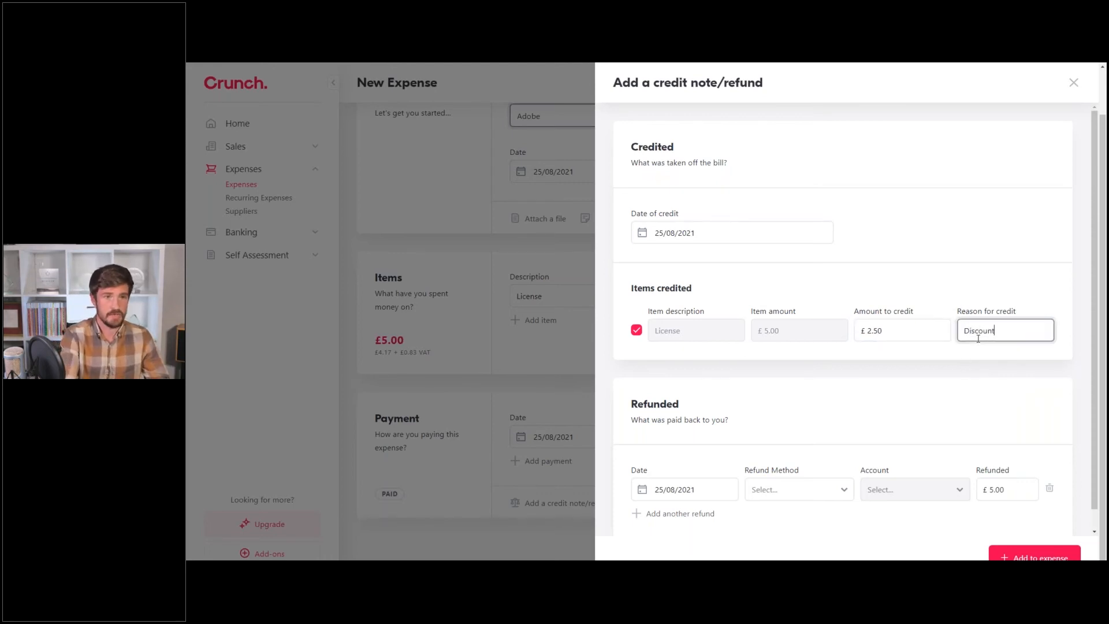
left_click(958, 270)
scroll(935, 218, "down", 1)
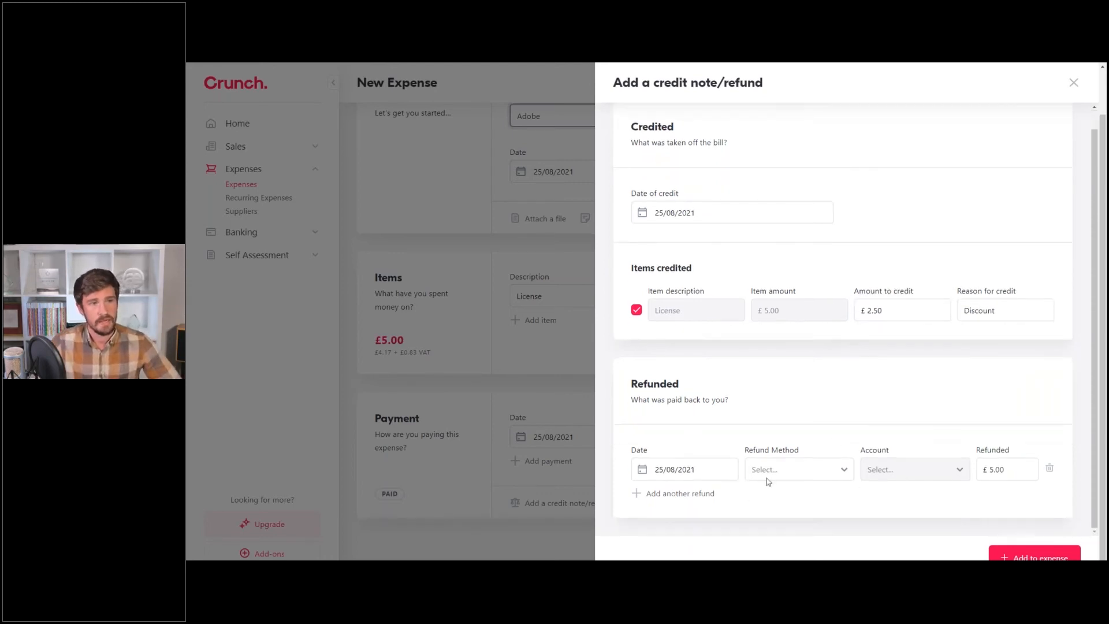
Refund 2.50 by transfer into the business bank account and add the credit to the expense.
left_click(777, 473)
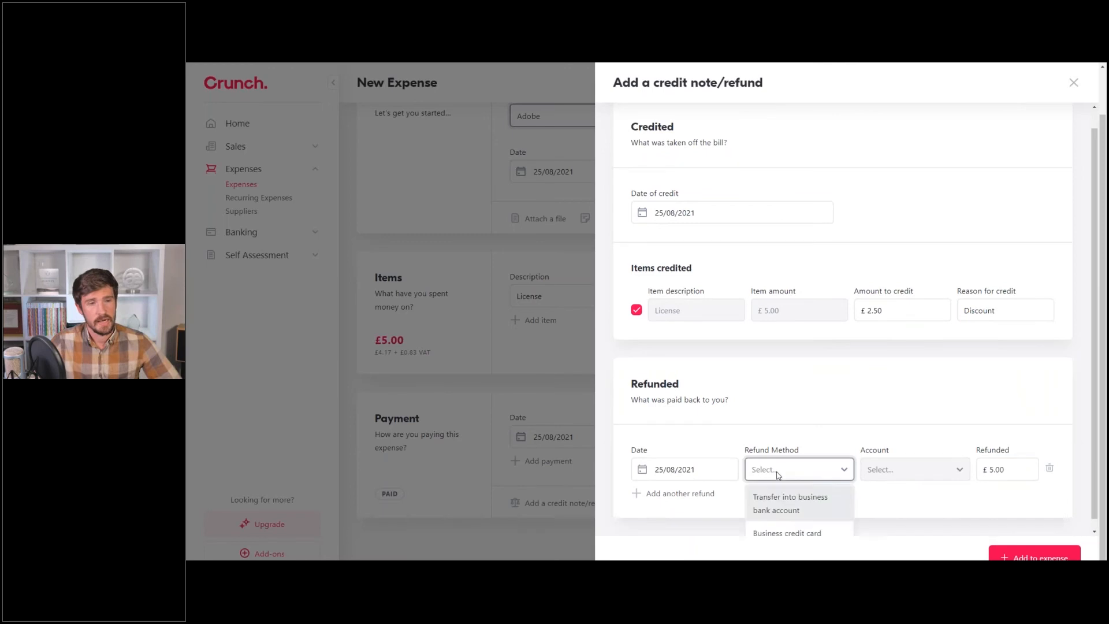
left_click(799, 509)
left_click(1004, 471)
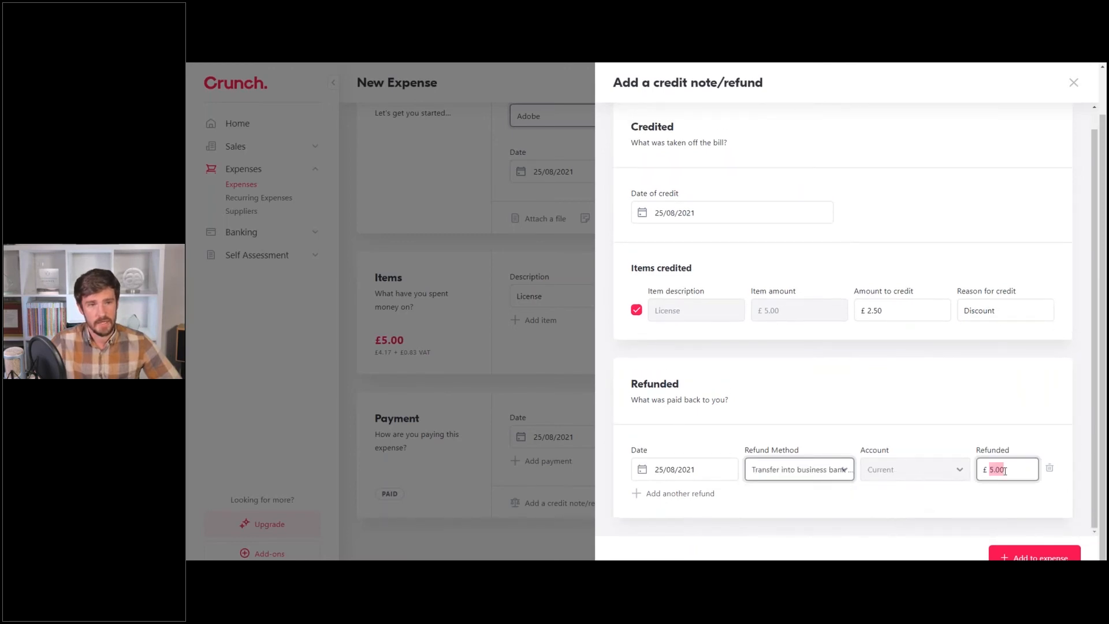
type("2.50")
left_click(925, 392)
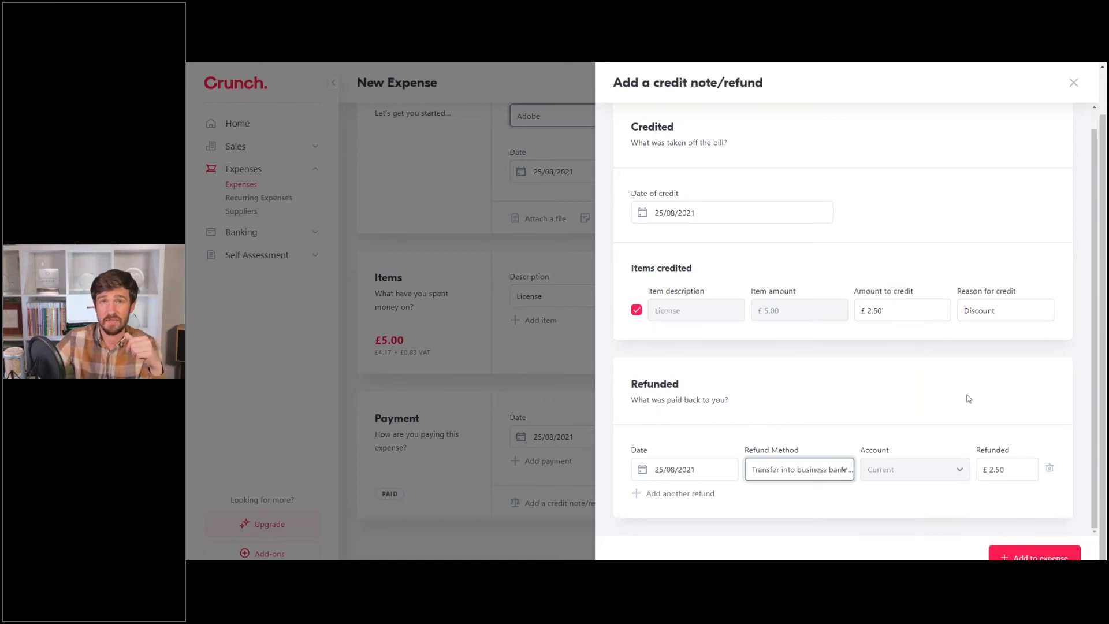
left_click(1008, 556)
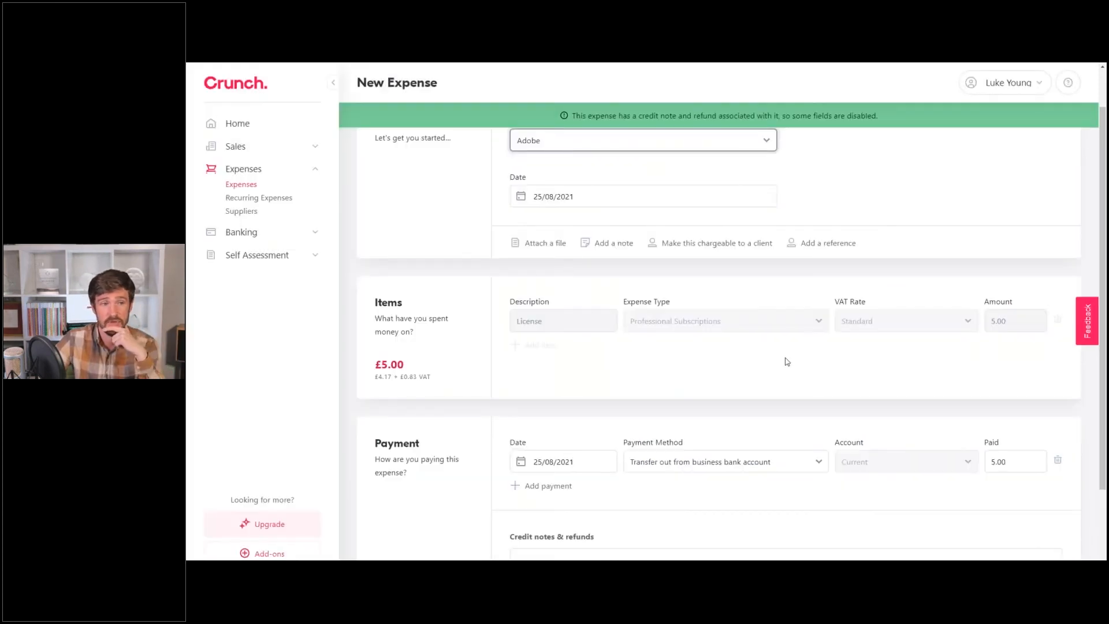
Review the £2.50 credit note entry and save the £5.00 Adobe expense.
scroll(787, 361, "down", 1)
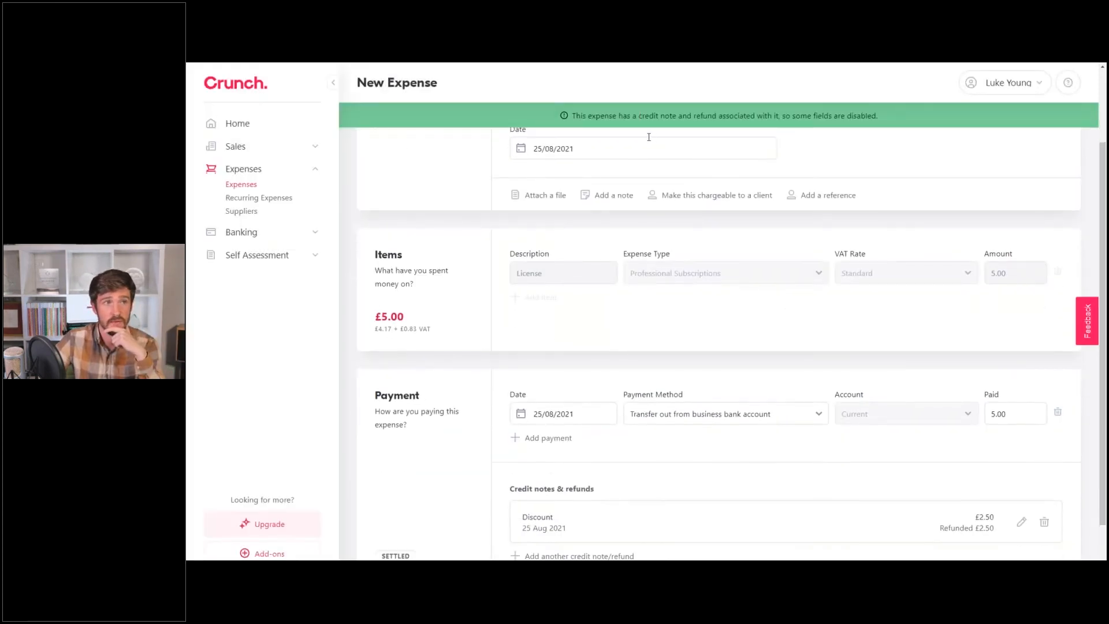
scroll(821, 296, "down", 2)
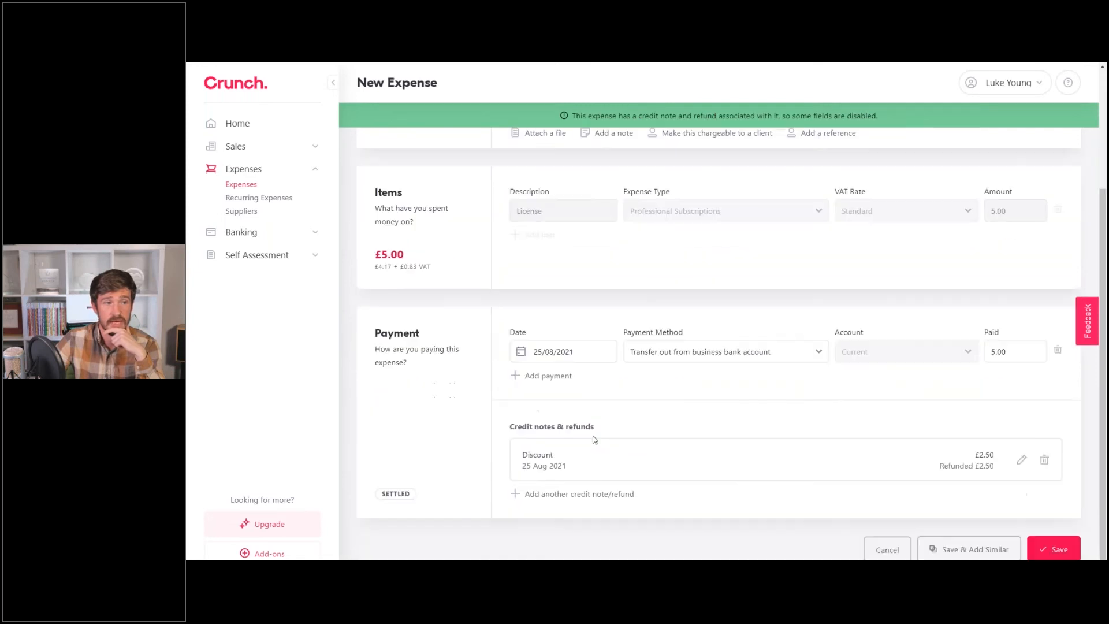
left_click(1053, 550)
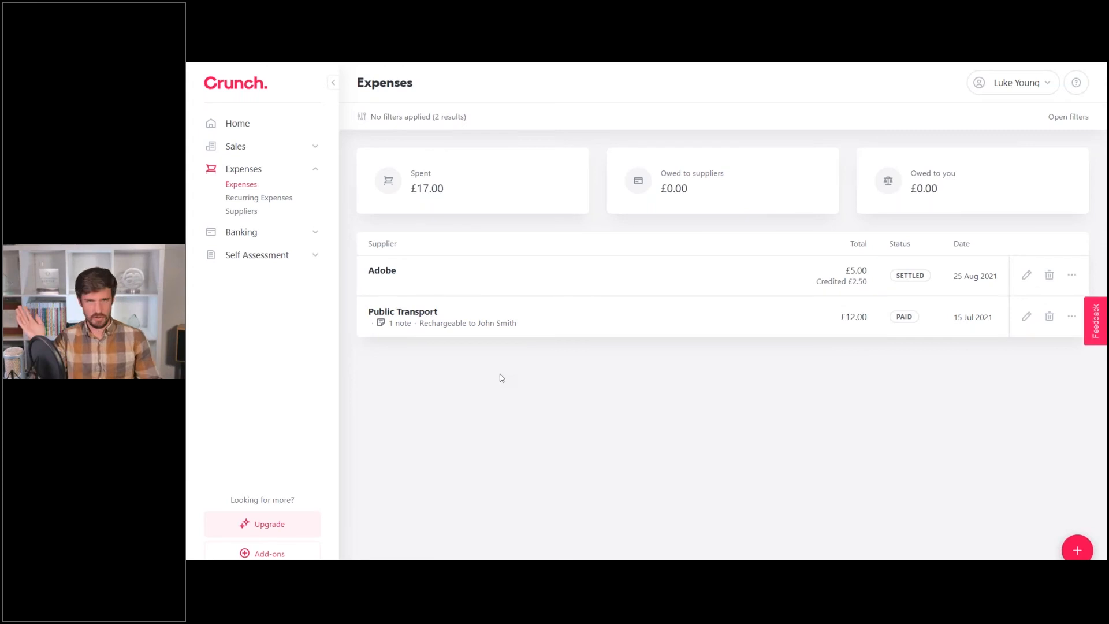
left_click(1070, 315)
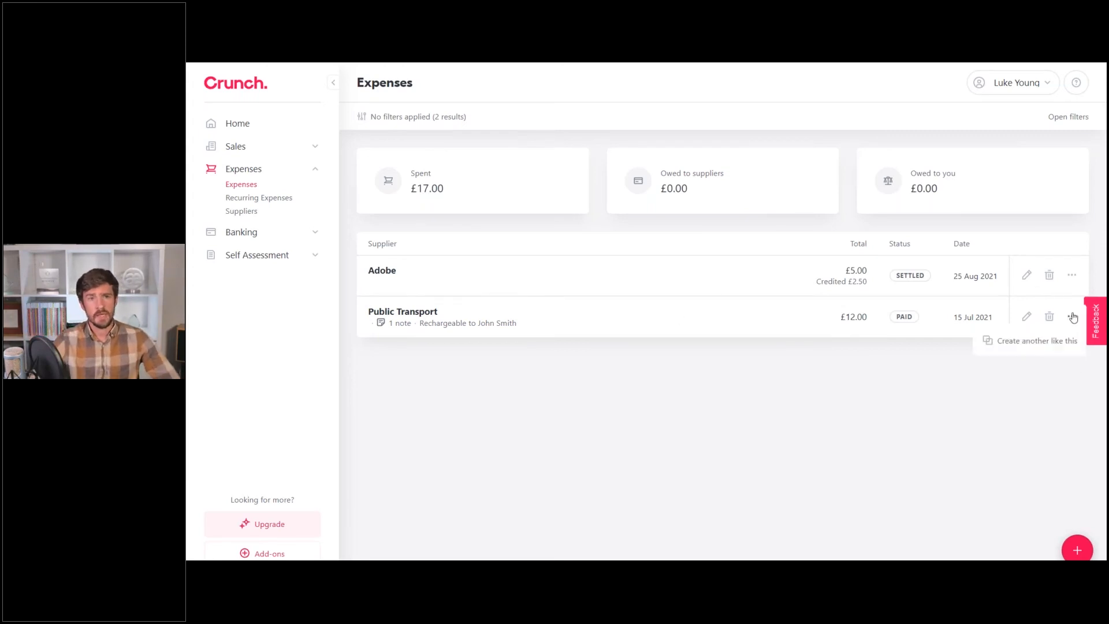
left_click(1064, 322)
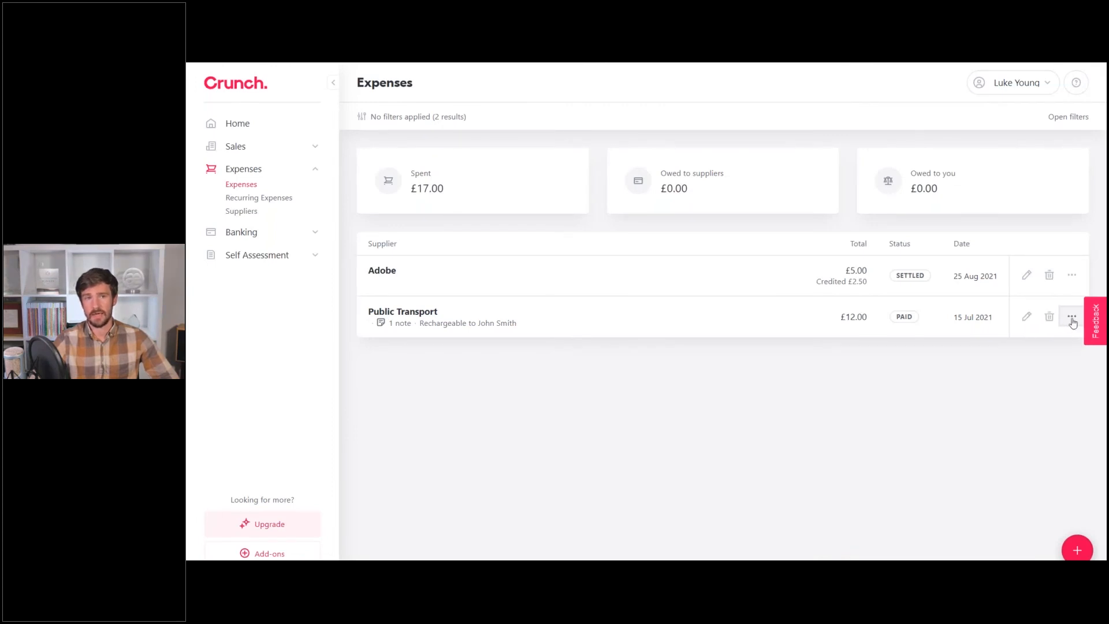
left_click(1026, 318)
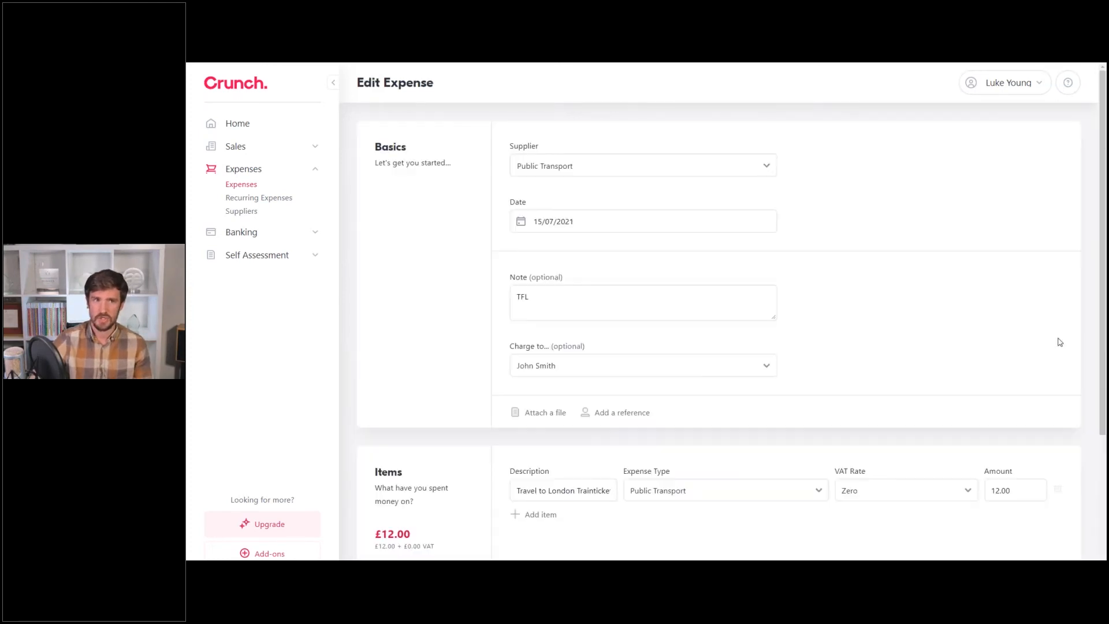
scroll(1085, 486, "down", 4)
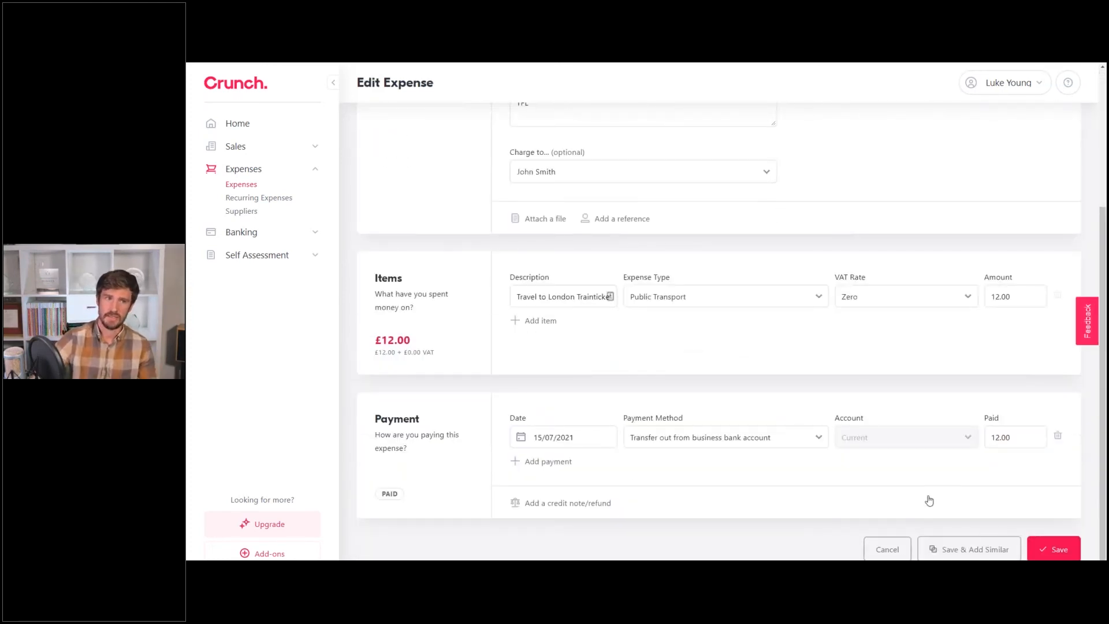
left_click(886, 547)
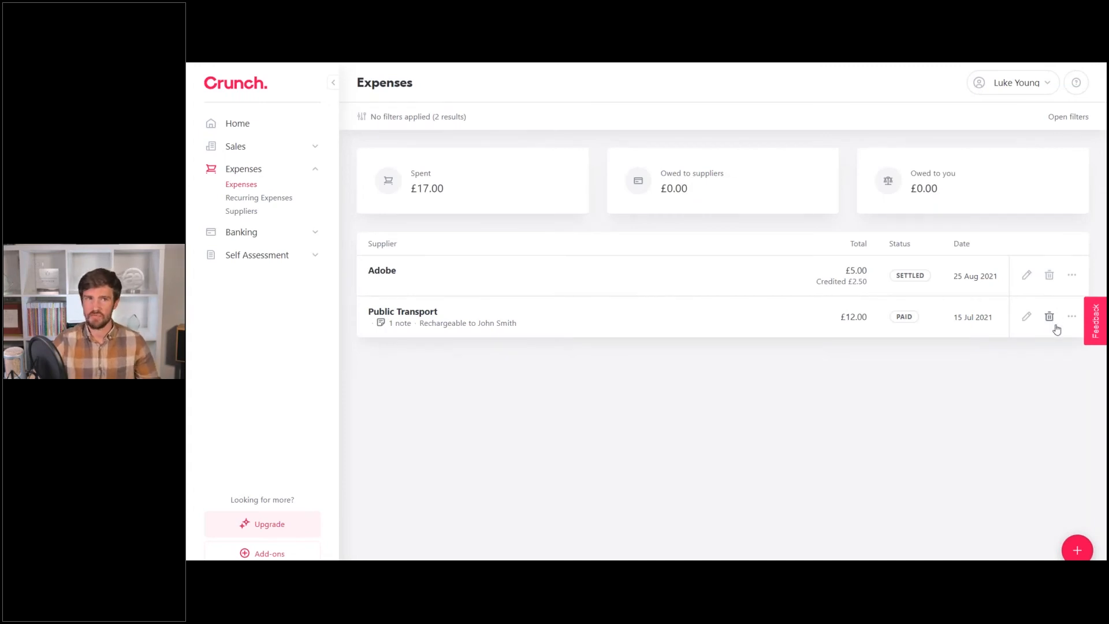
left_click(1072, 316)
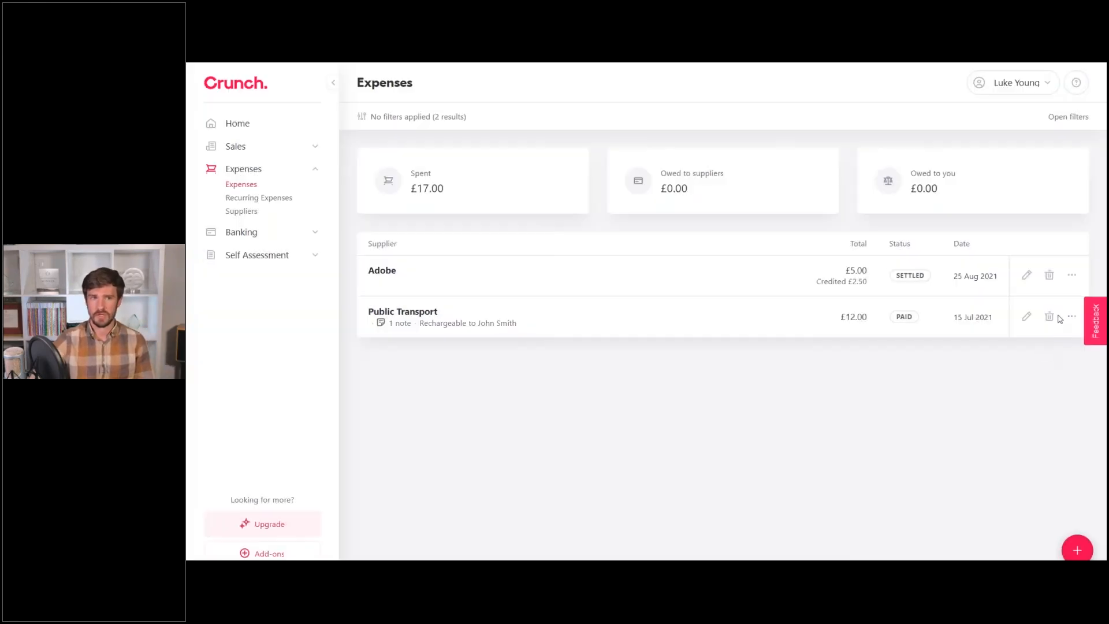
left_click(1072, 317)
Start a copy of the Public Transport expense, then cancel it without saving.
left_click(1060, 340)
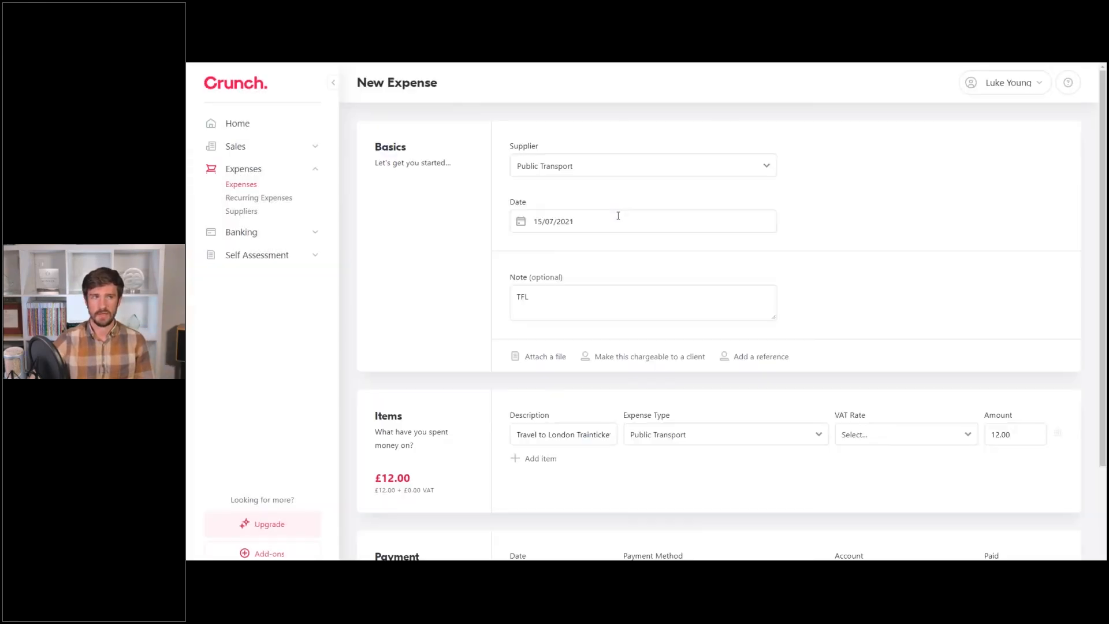
scroll(744, 219, "down", 1)
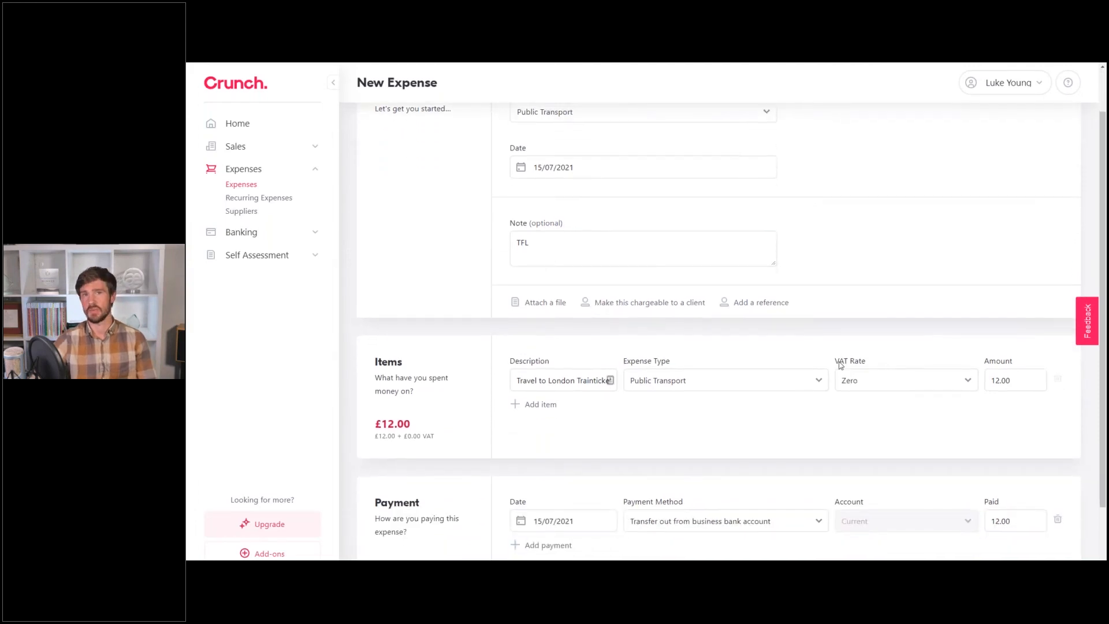
scroll(832, 373, "up", 1)
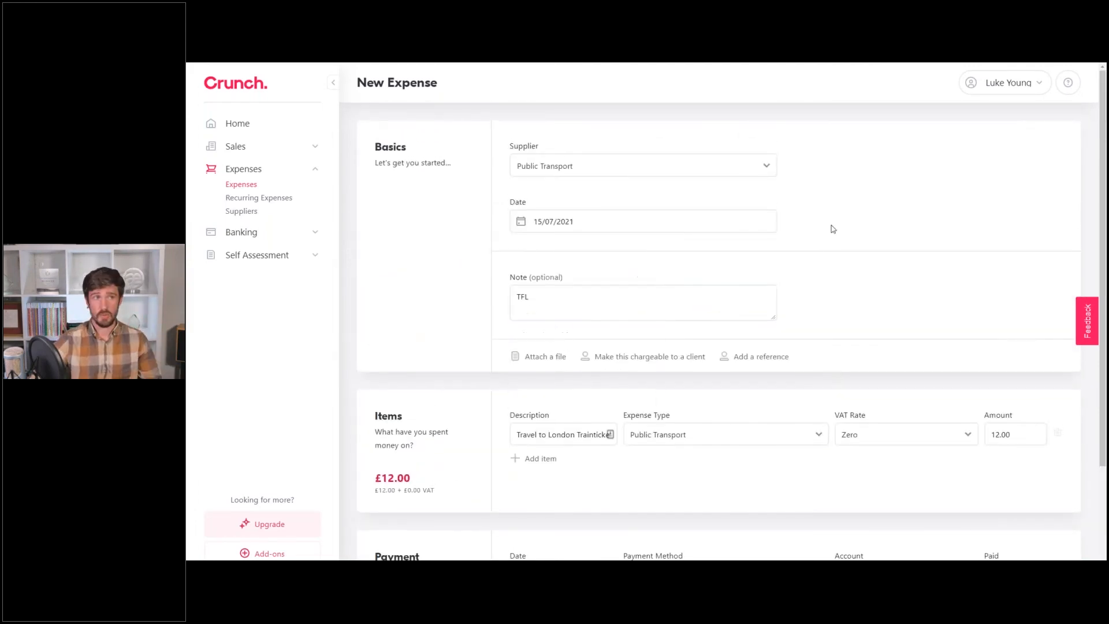
scroll(832, 230, "down", 2)
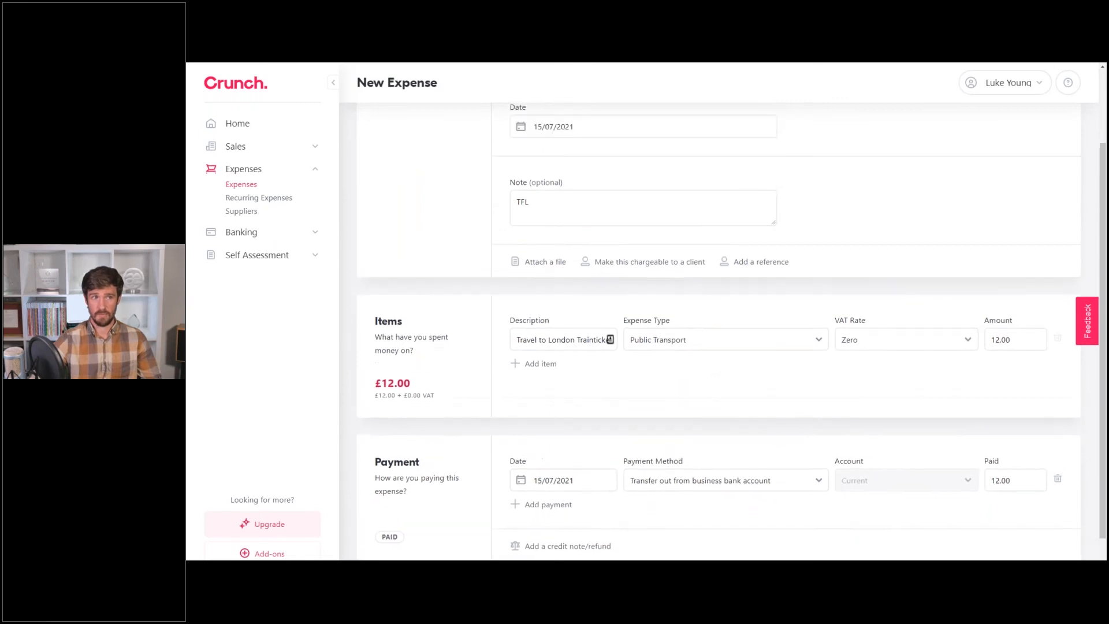
scroll(587, 176, "up", 1)
scroll(584, 205, "down", 2)
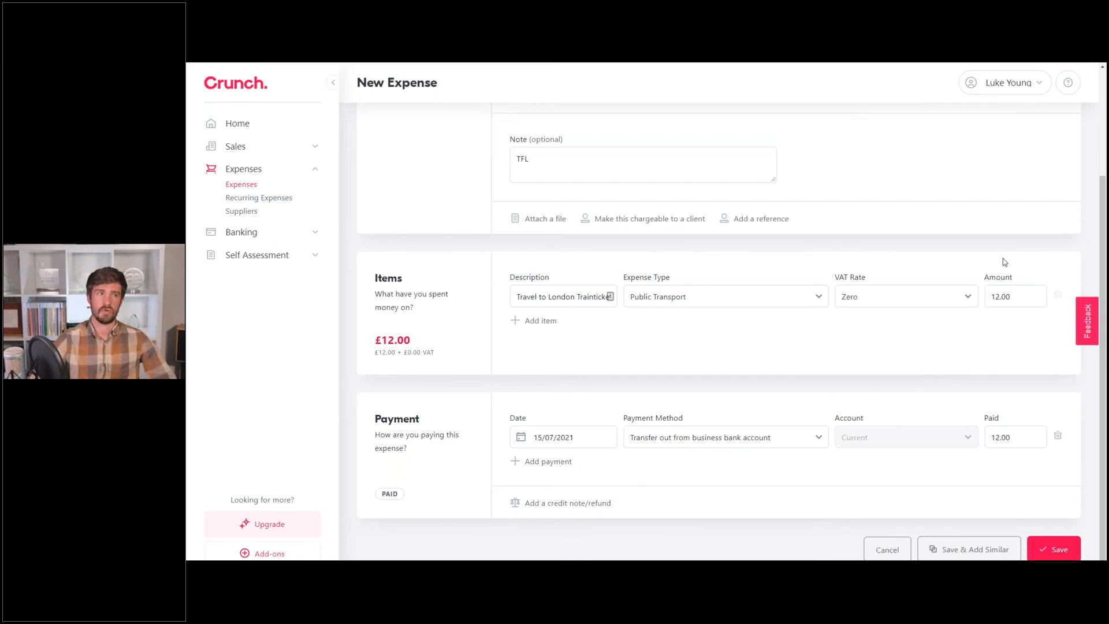
left_click(884, 551)
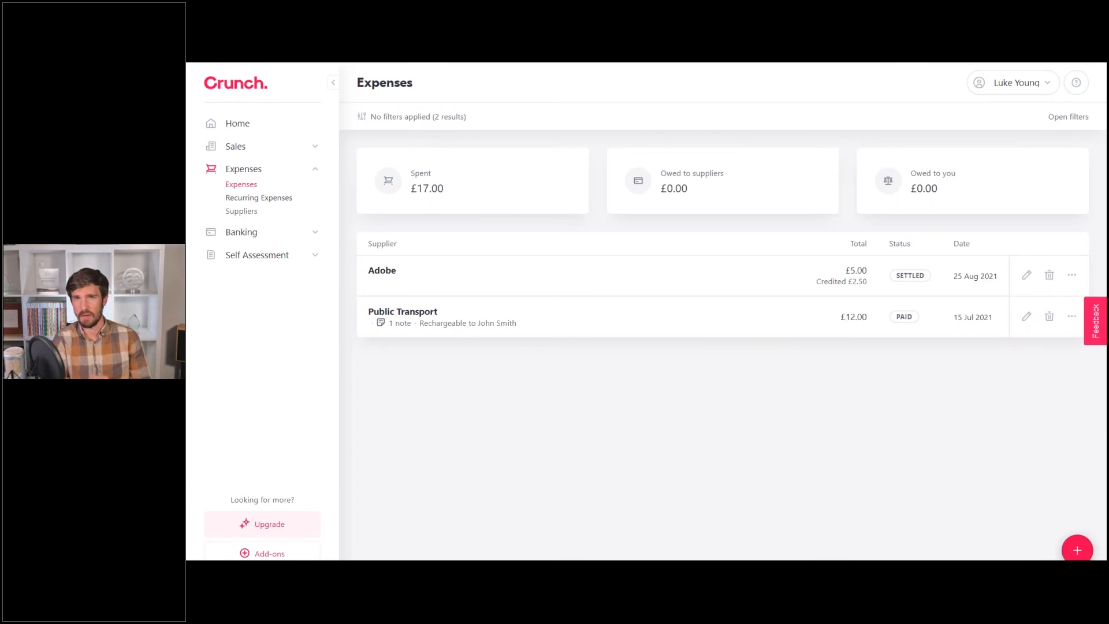
Create a recurring Adobe expense repeating every 1 month and never ending.
left_click(258, 198)
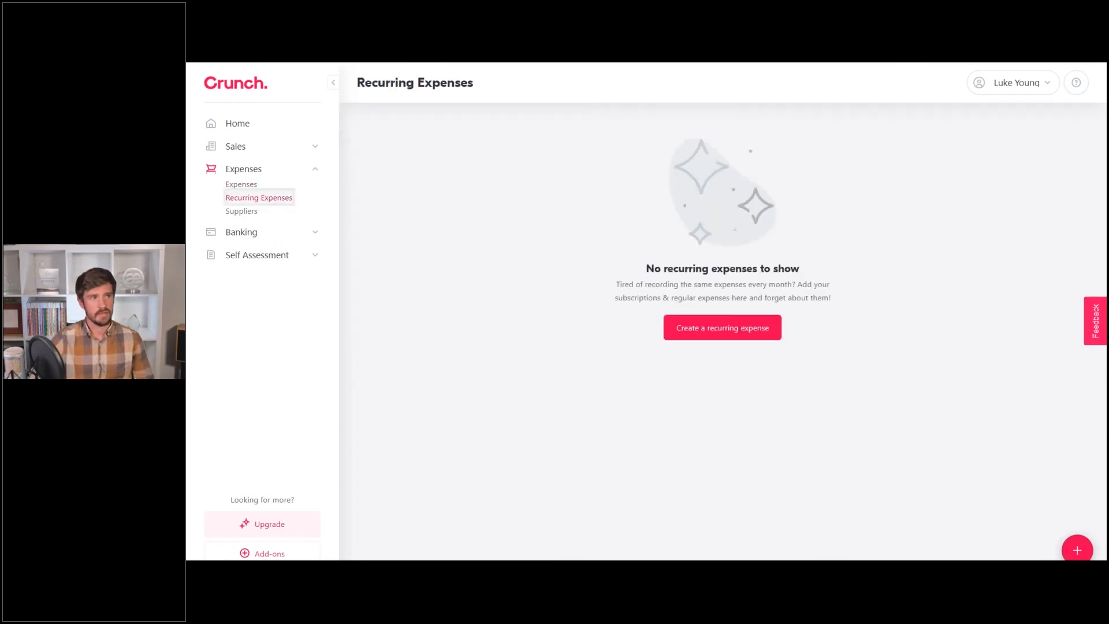
left_click(703, 334)
left_click(732, 328)
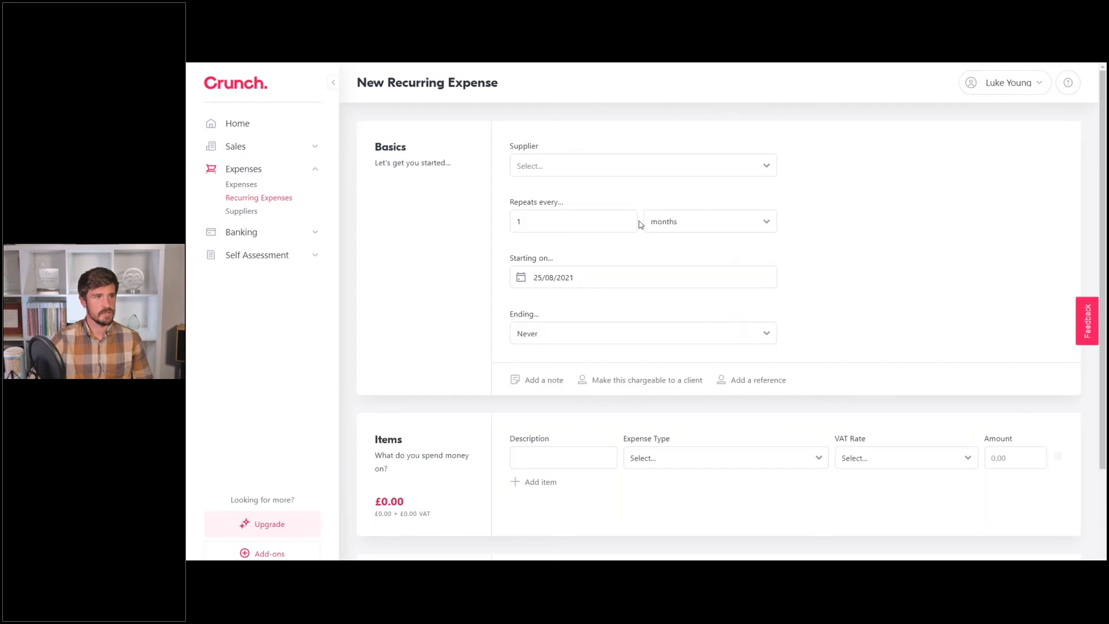
left_click(628, 166)
left_click(590, 196)
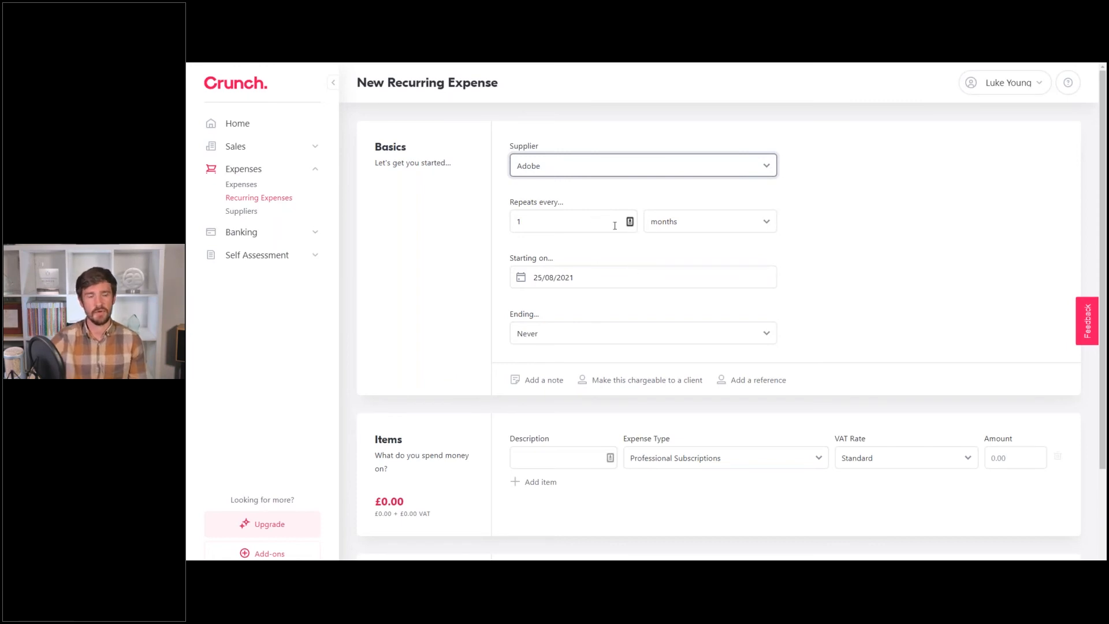
left_click(710, 221)
left_click(843, 250)
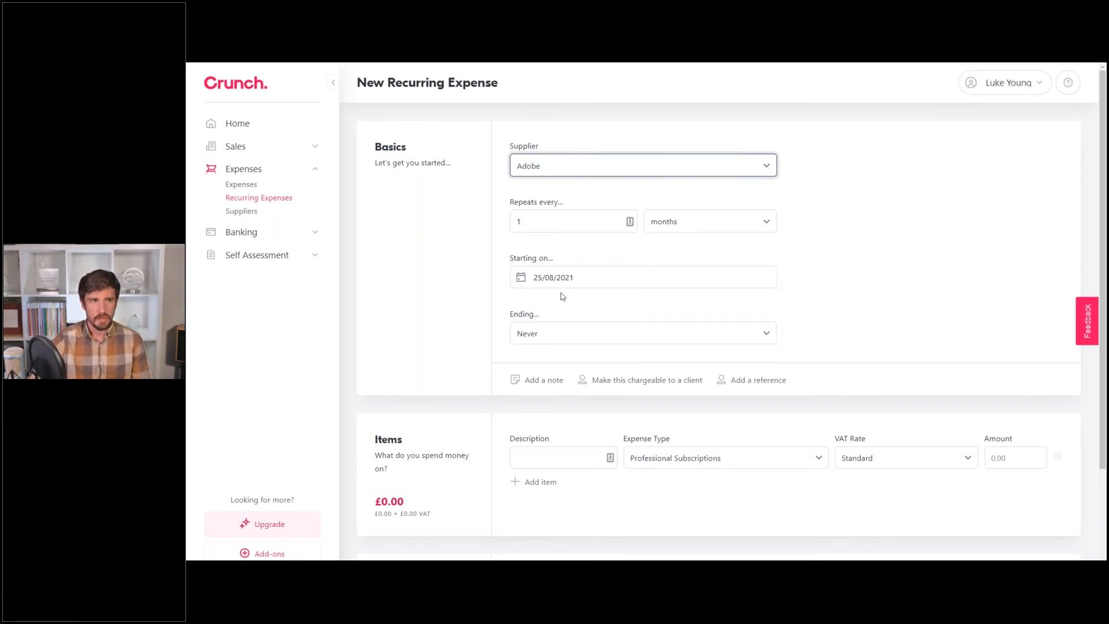
left_click(577, 334)
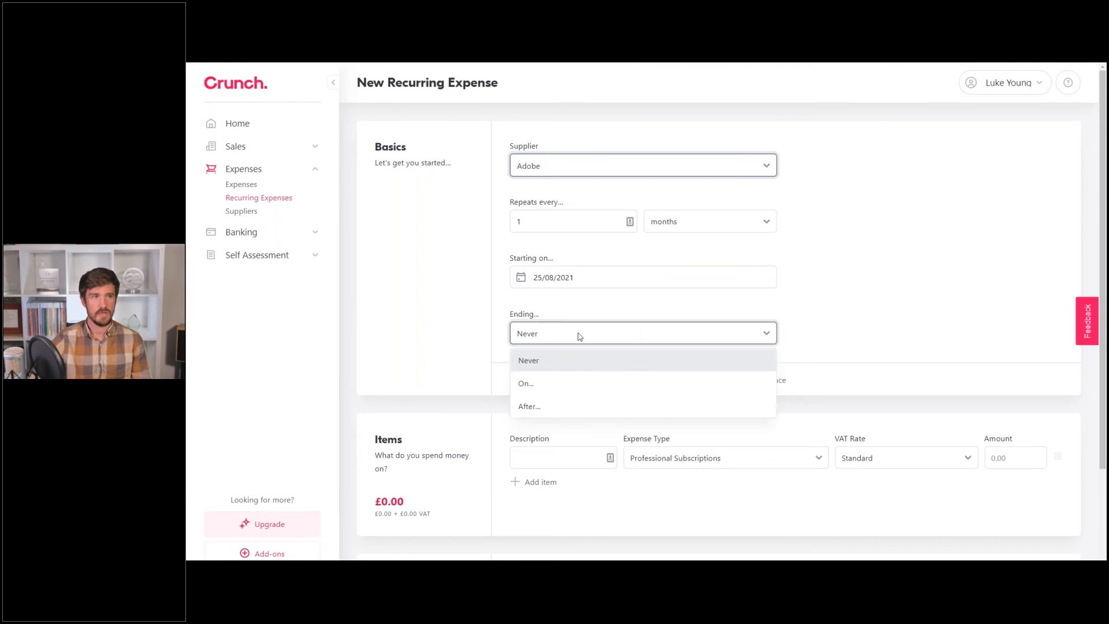
left_click(834, 304)
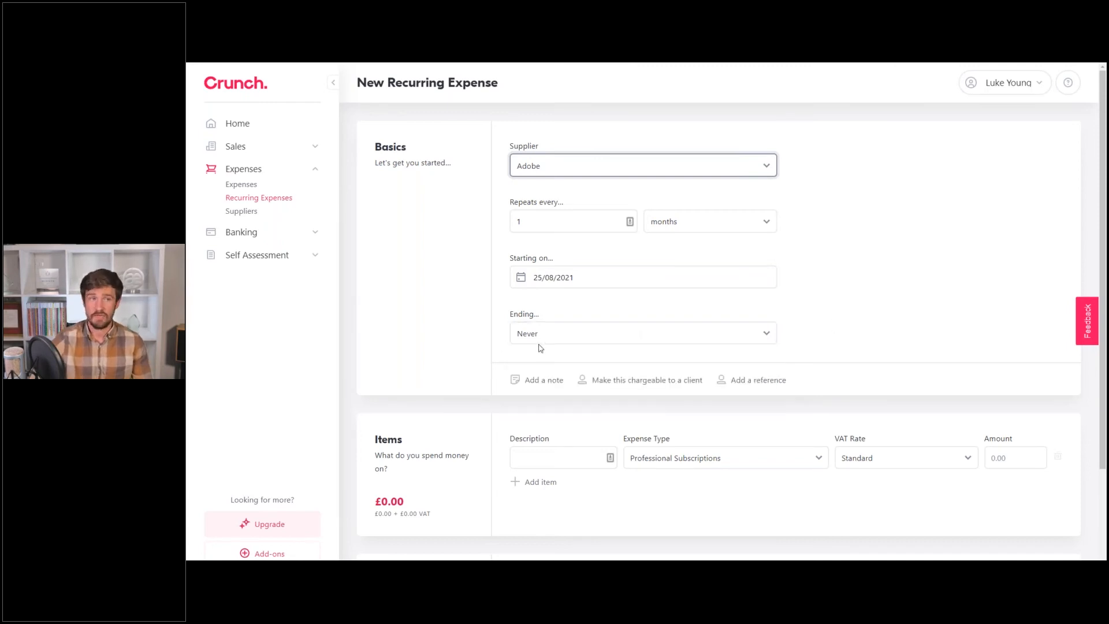
Add the item 'Photoshop' at 60.00 and save the recurring expense.
scroll(565, 353, "down", 2)
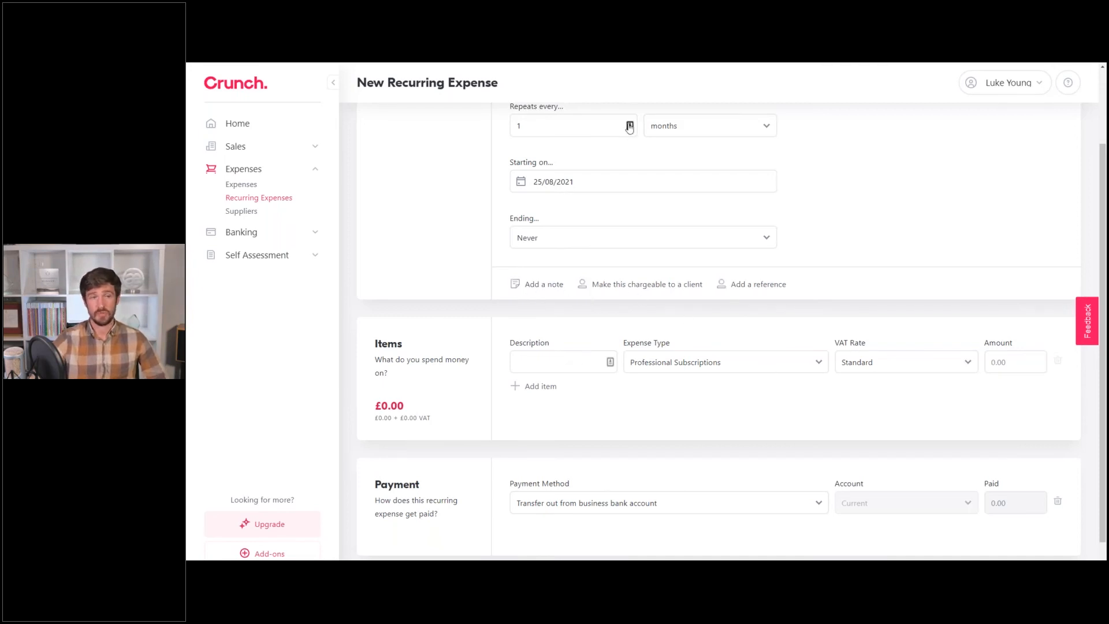
scroll(806, 278, "down", 1)
left_click(565, 331)
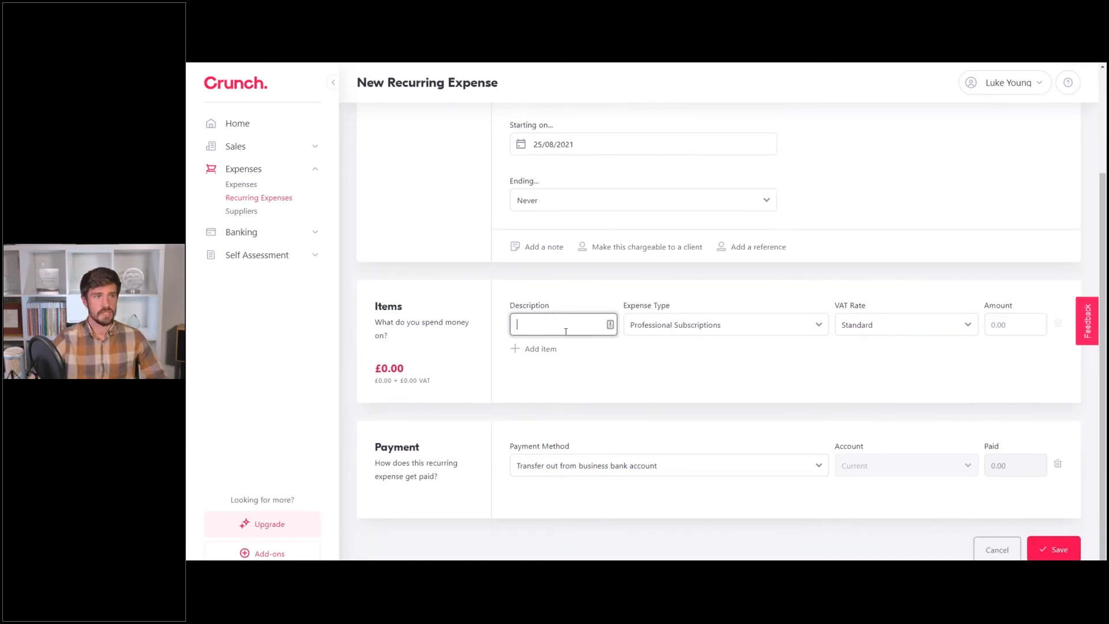
type("Photoshop")
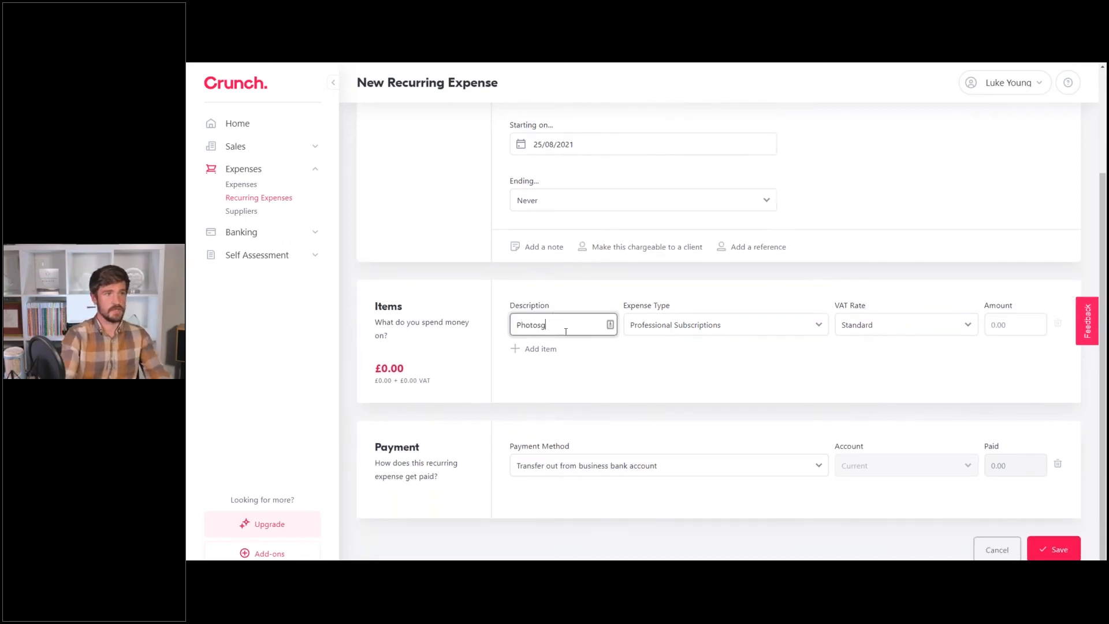
left_click(726, 281)
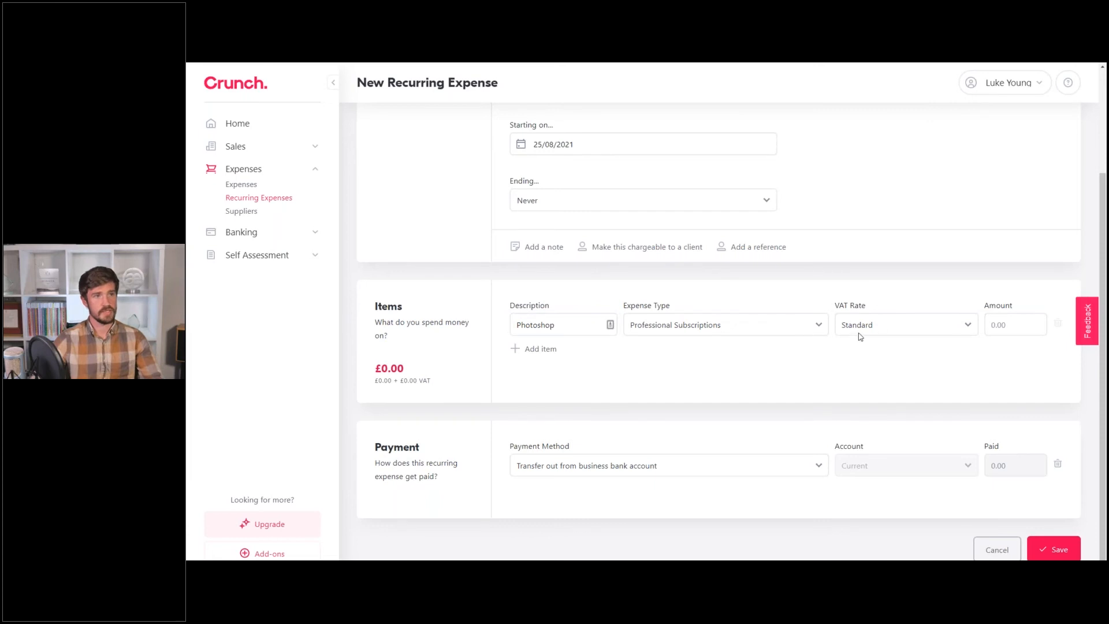
left_click(1007, 325)
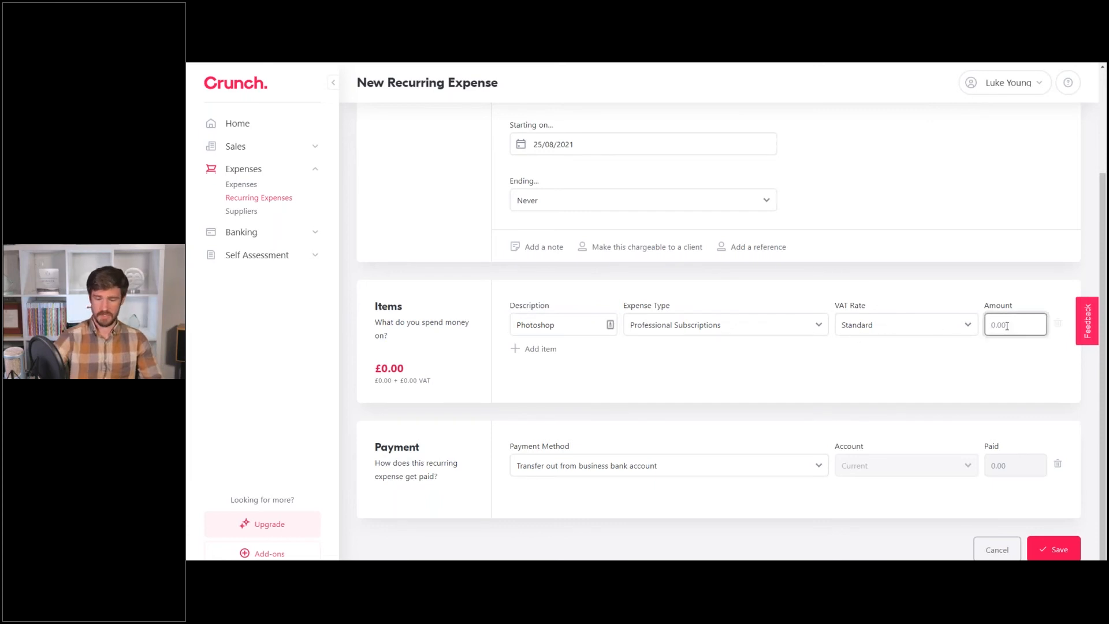
type("60")
left_click(886, 193)
scroll(918, 233, "down", 1)
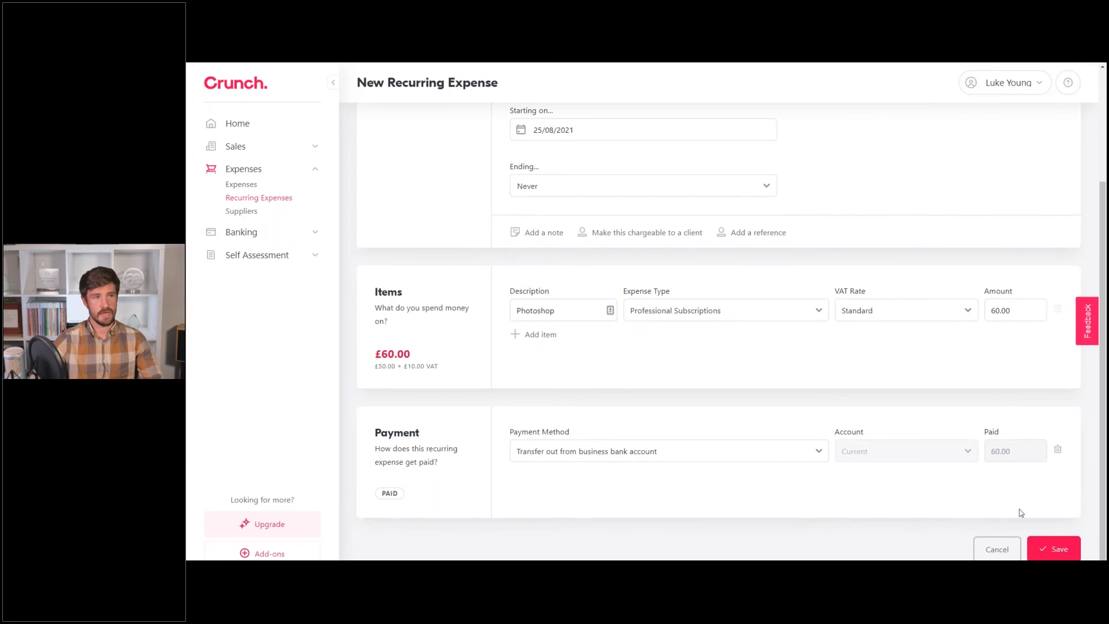
left_click(1057, 548)
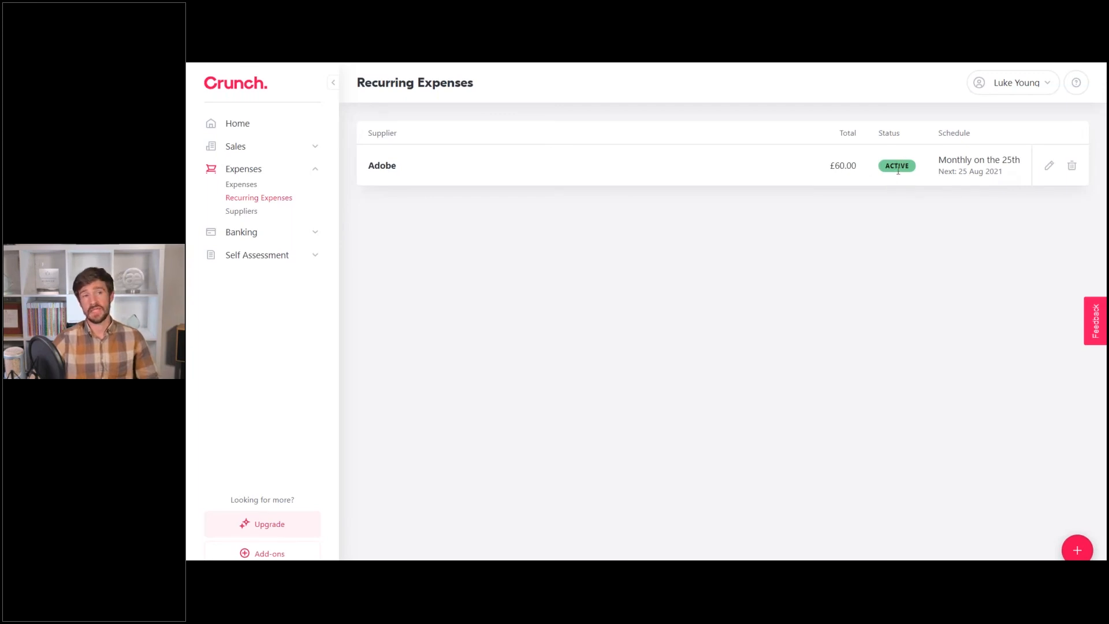
Inspect the £60.00 Adobe recurring expense, set to repeat monthly on the 25th.
left_click(1049, 166)
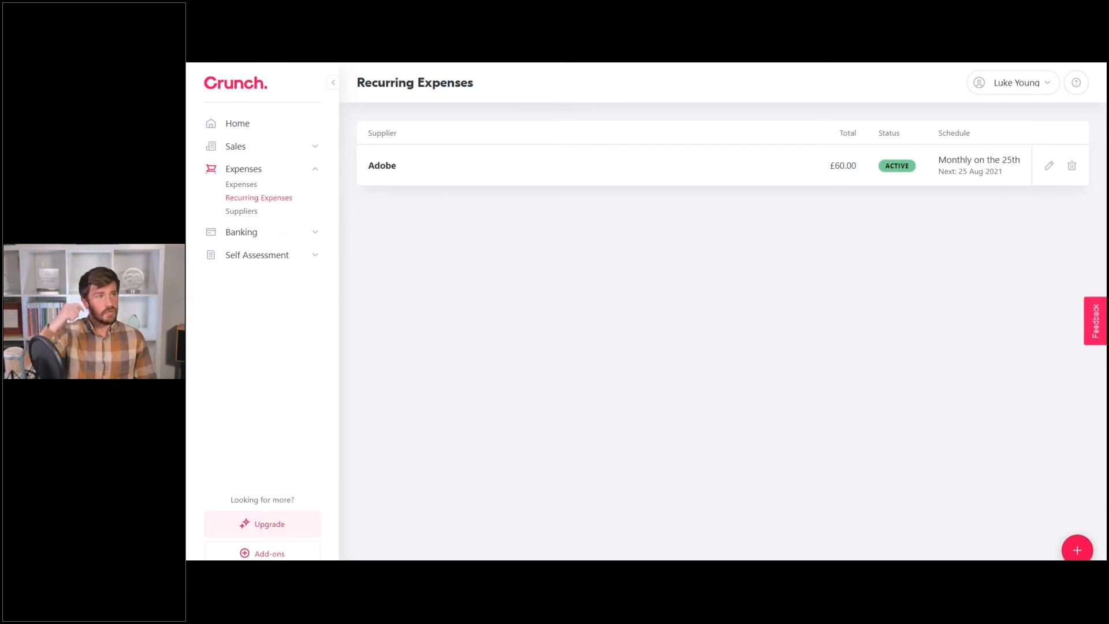
Return to the Expenses list showing Adobe £5.00 and Public Transport £12.00.
left_click(235, 184)
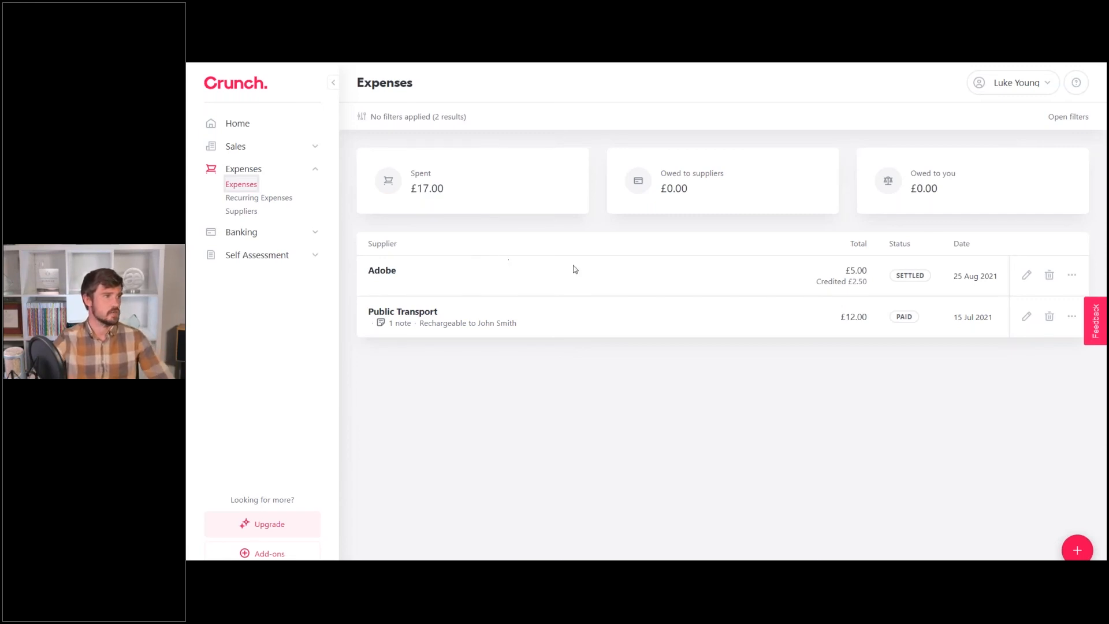
Check the Current account's counts: 5 to match in Crunch, 0 in bank. Then view Money Transfers.
left_click(262, 232)
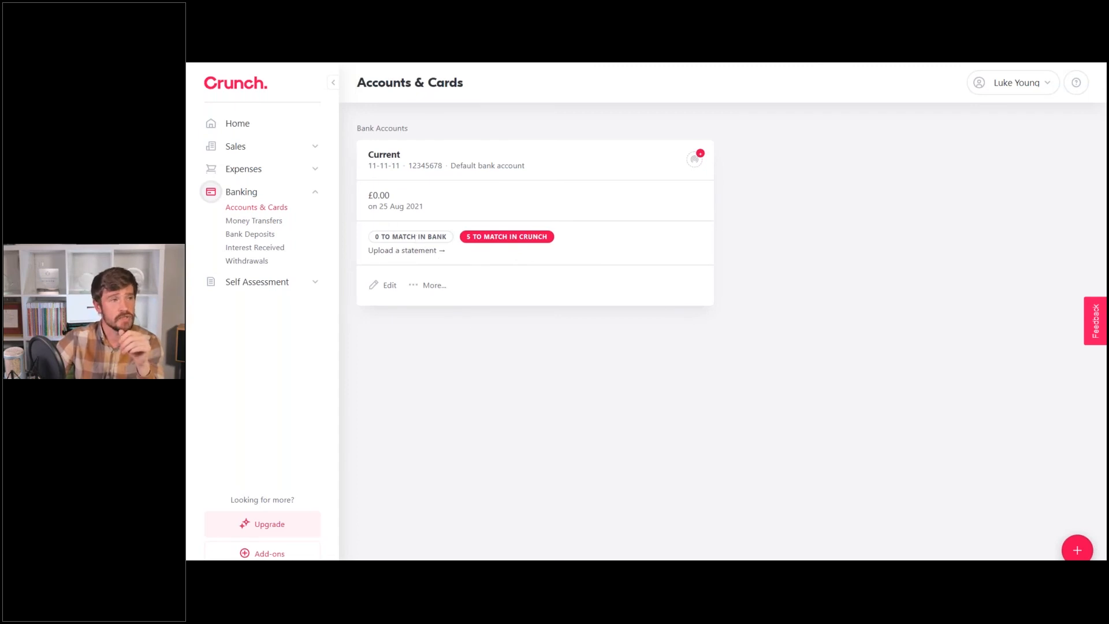
left_click_drag(550, 238, 470, 237)
left_click(472, 238)
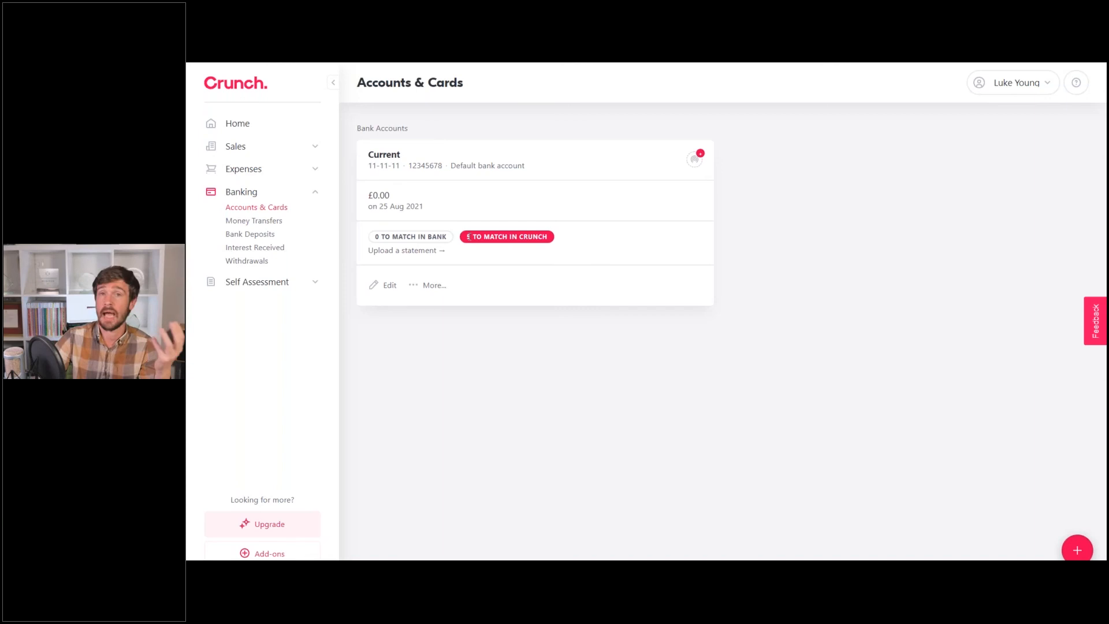
left_click_drag(468, 236, 553, 245)
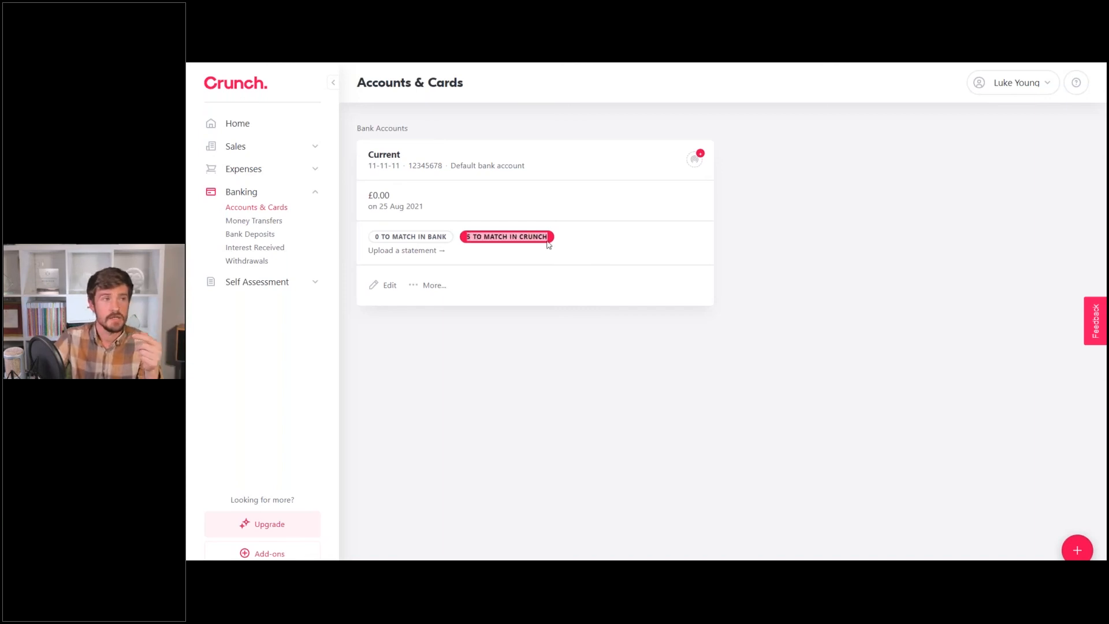
left_click(547, 242)
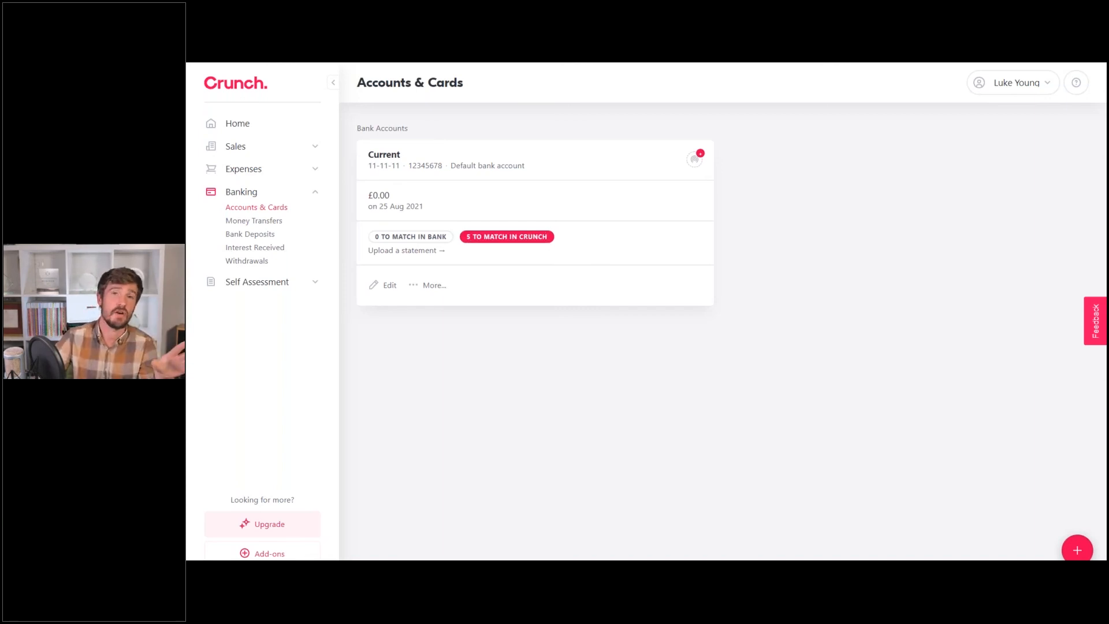
left_click_drag(375, 237, 380, 238)
left_click(380, 238)
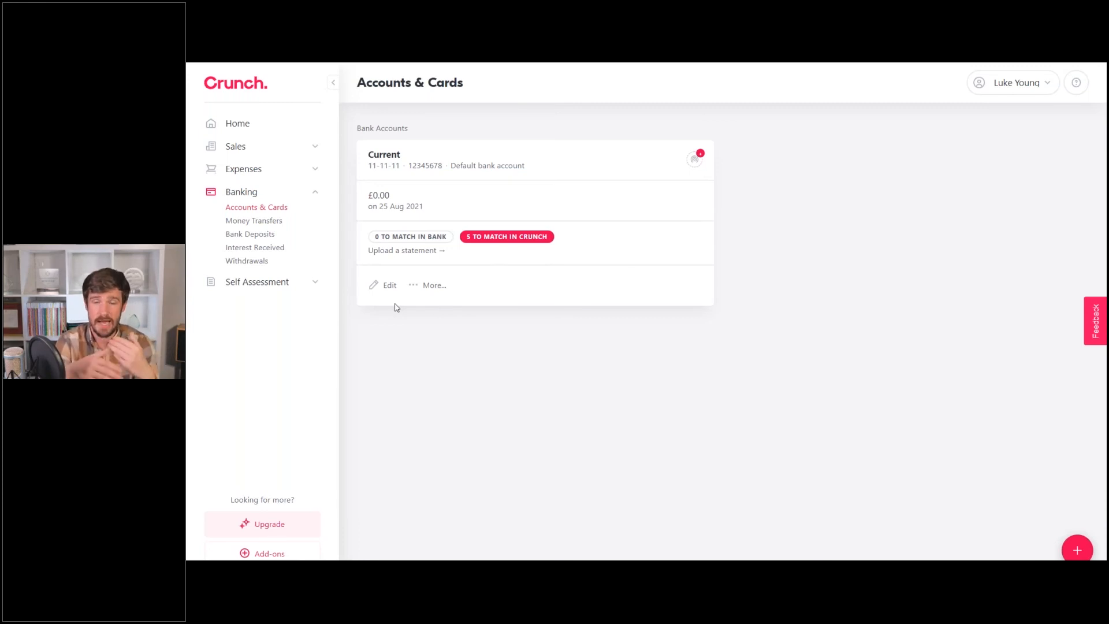
left_click(268, 221)
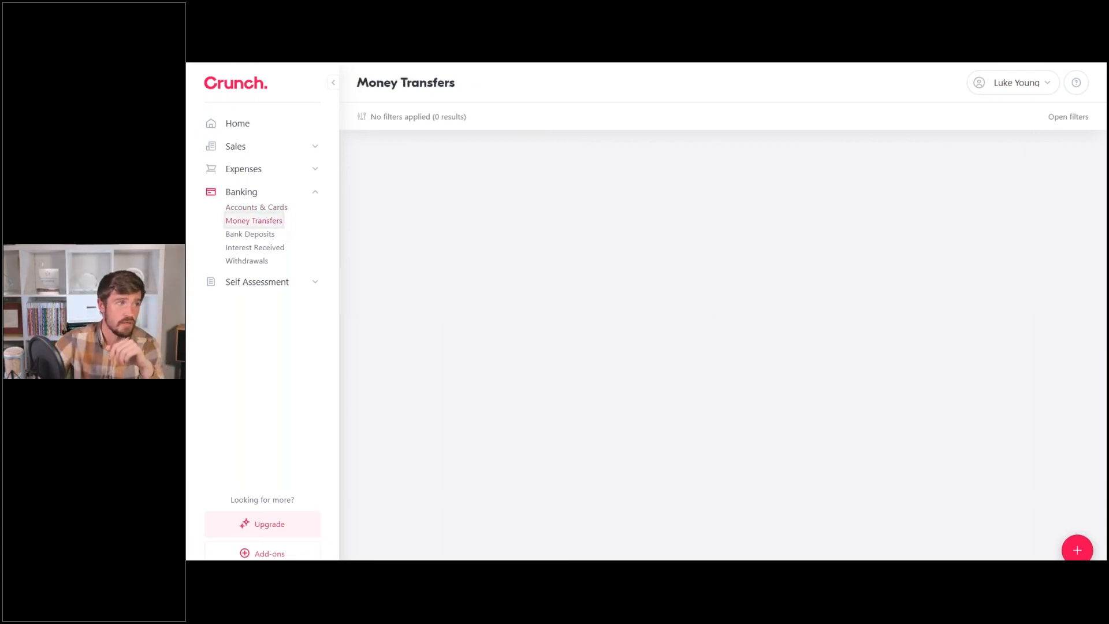
Preview the New Money Transfer form, then go to the empty Bank Deposits page.
left_click(748, 357)
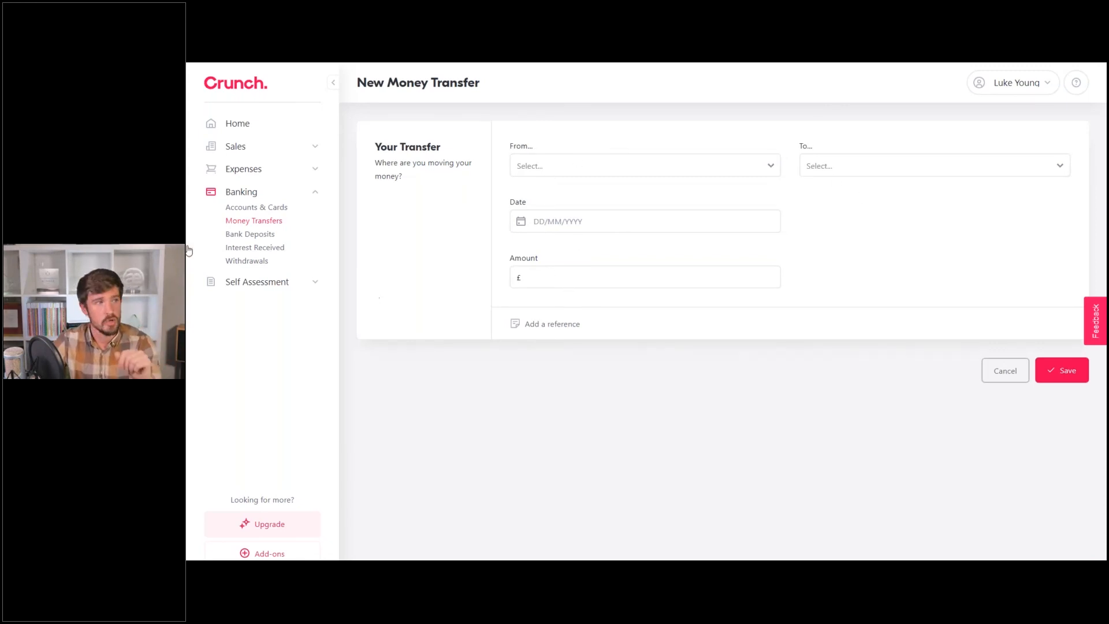
left_click(252, 235)
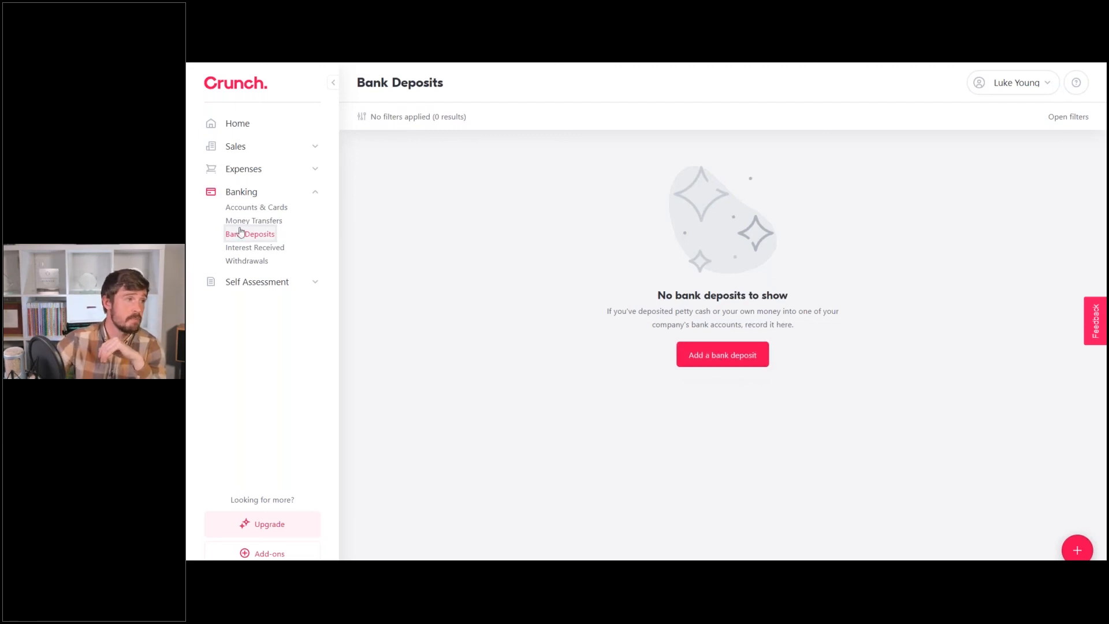
Check the empty Interest Received page, then move on to Withdrawals.
left_click(254, 248)
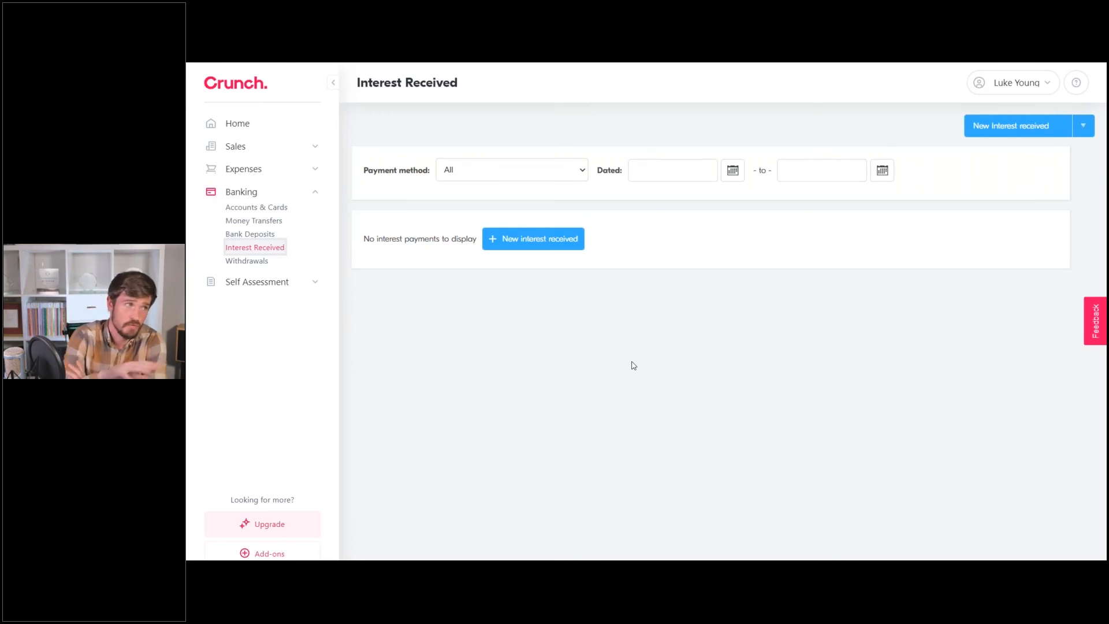
left_click(248, 262)
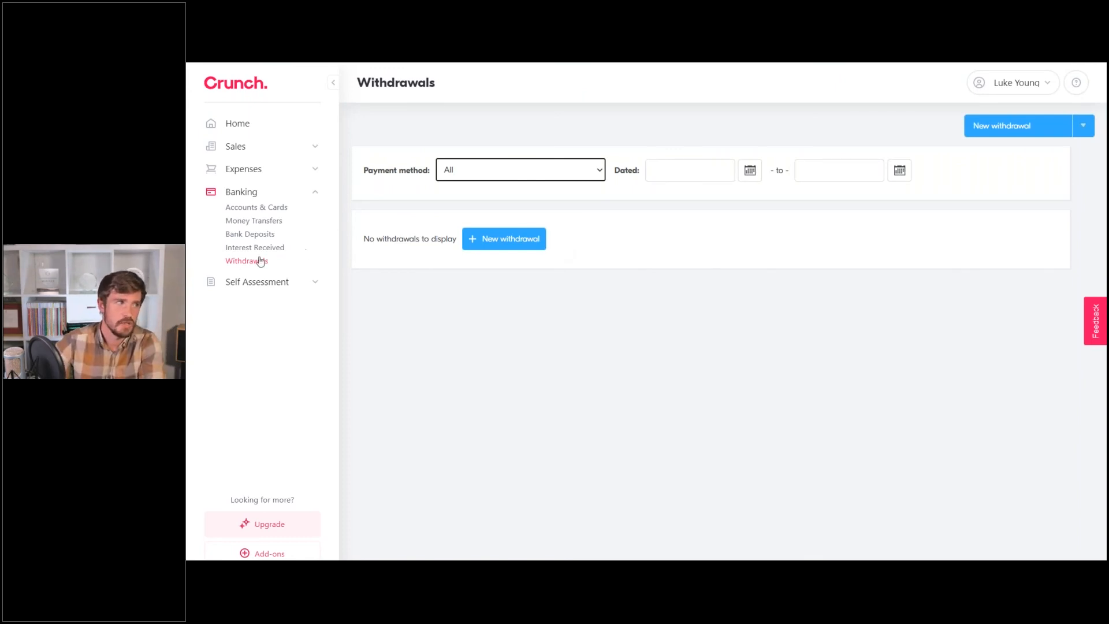
Record a £100.00 withdrawal dated 25/08/2021, transferred out of the Current business bank account.
left_click(503, 238)
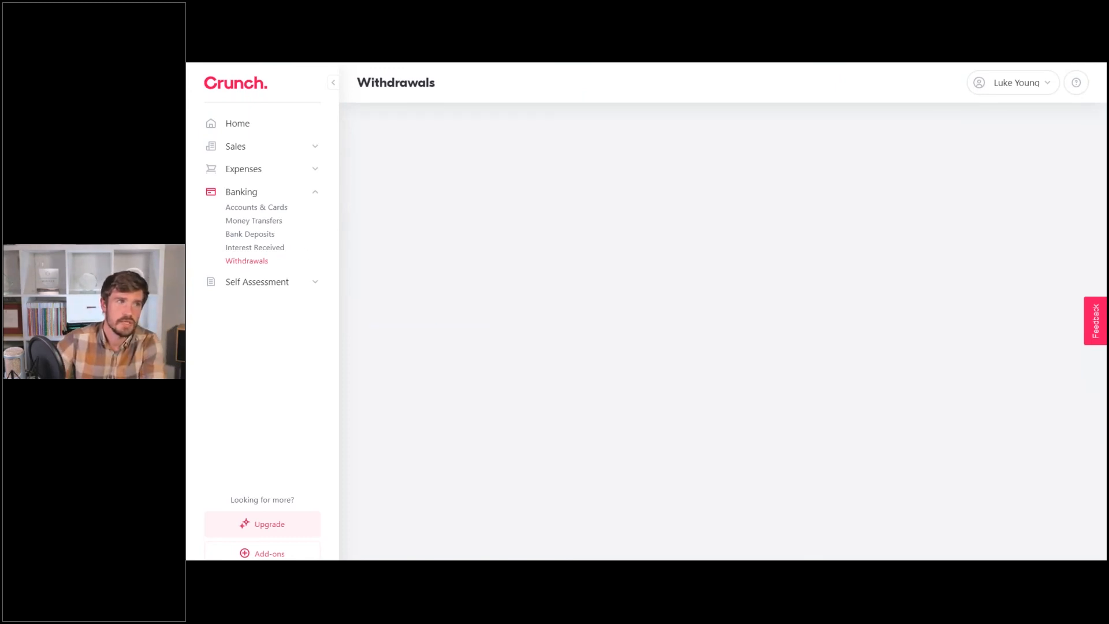
left_click(607, 141)
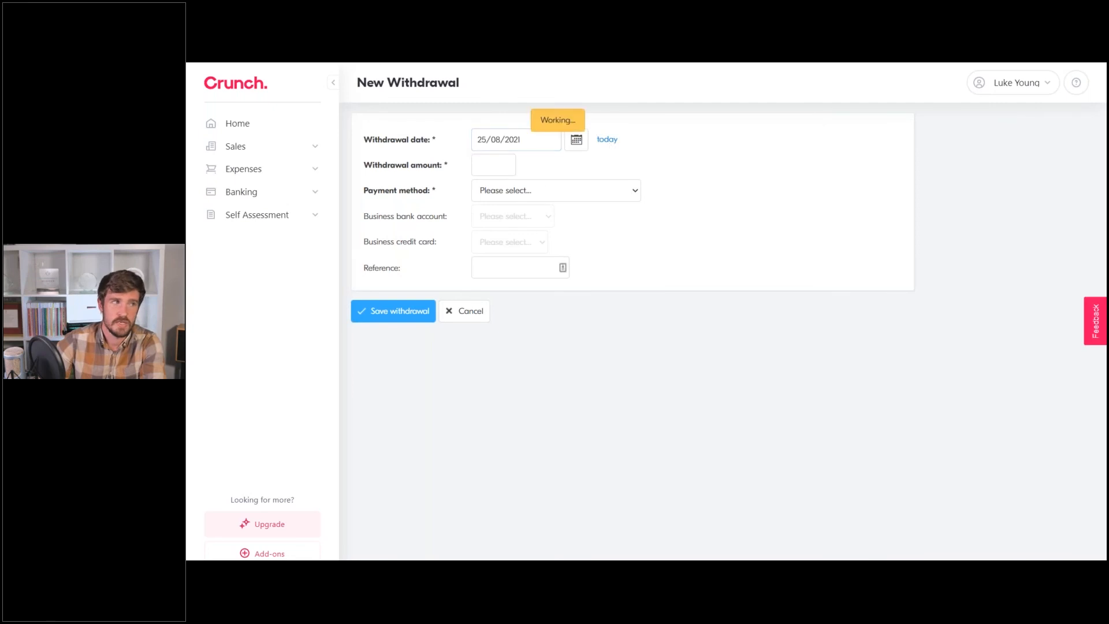
left_click(511, 172)
type("100")
left_click(514, 190)
left_click(525, 222)
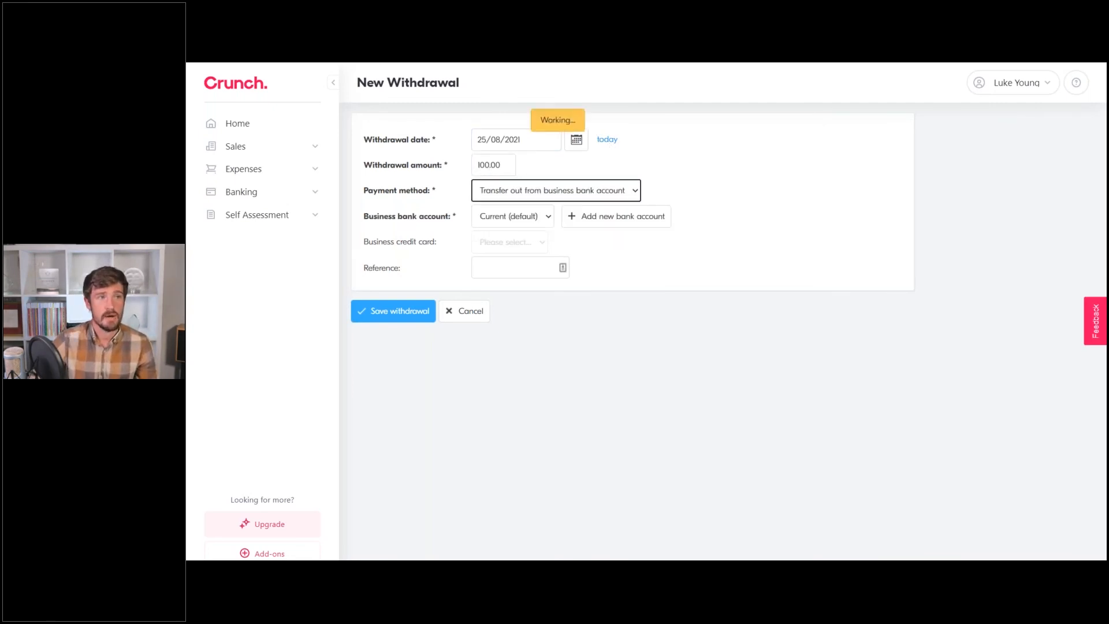
left_click(523, 220)
left_click(835, 138)
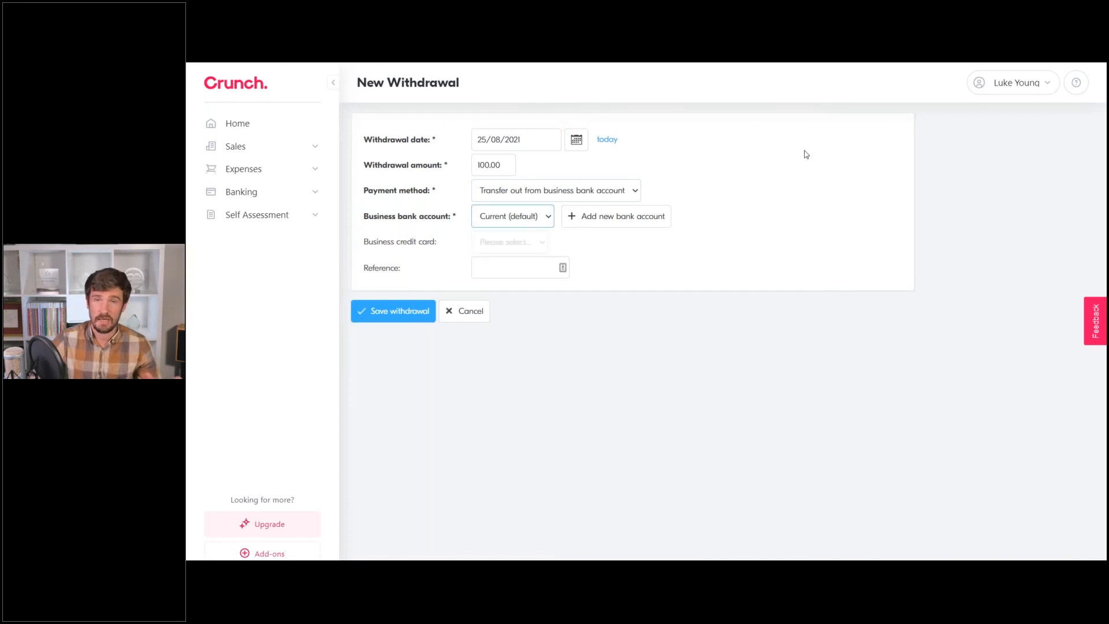
left_click(408, 315)
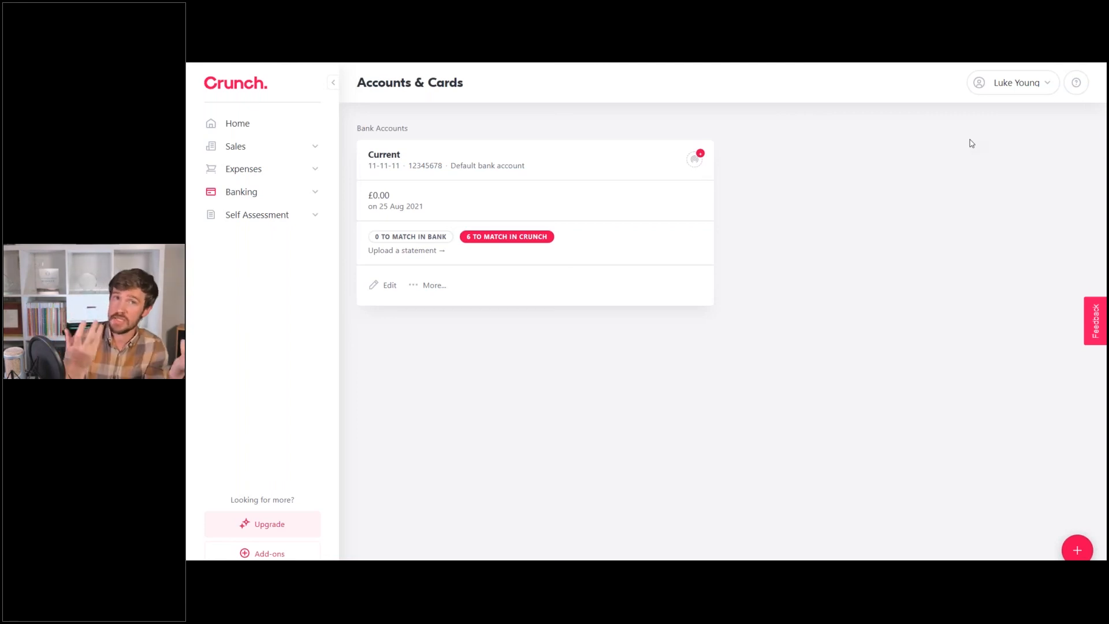
Open Settings and review the Business Logo page's 200k size limit without uploading a logo.
left_click(1016, 82)
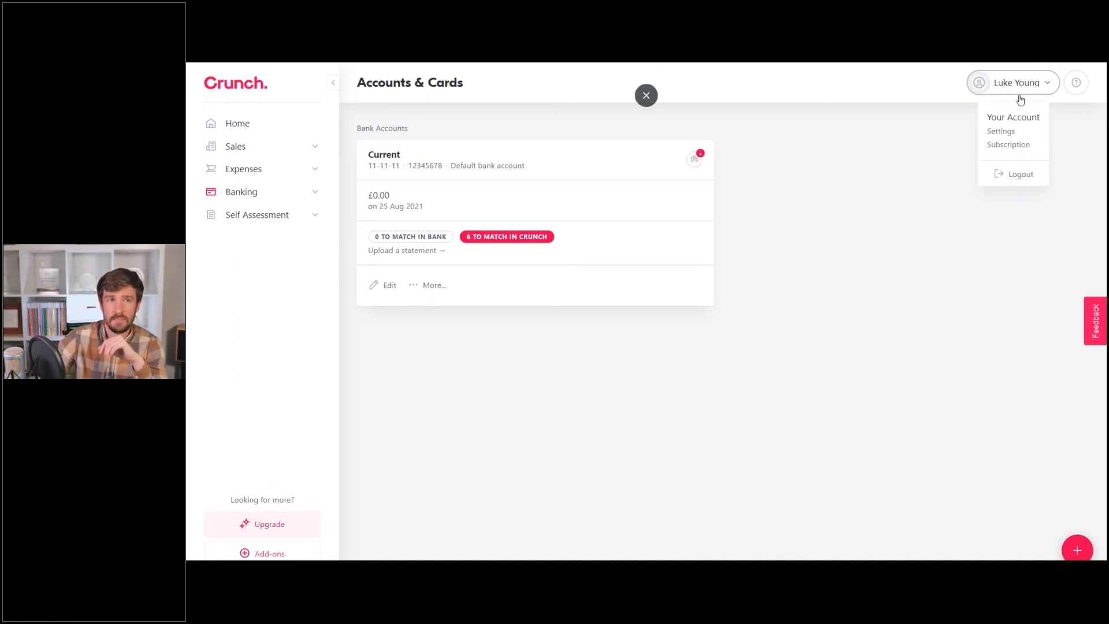
left_click(1012, 137)
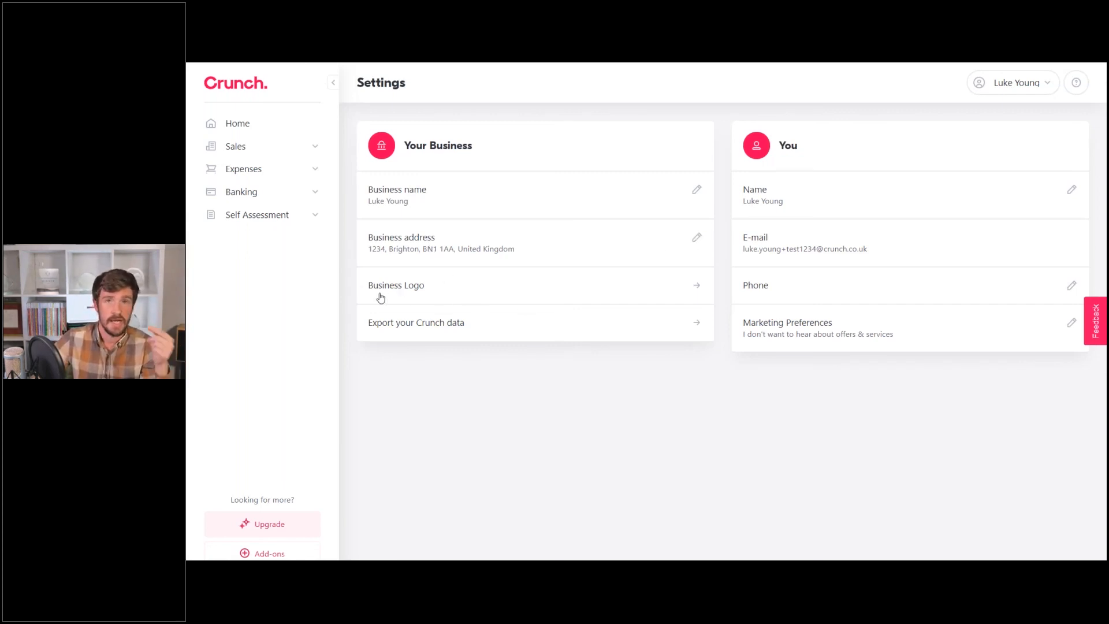
left_click(405, 296)
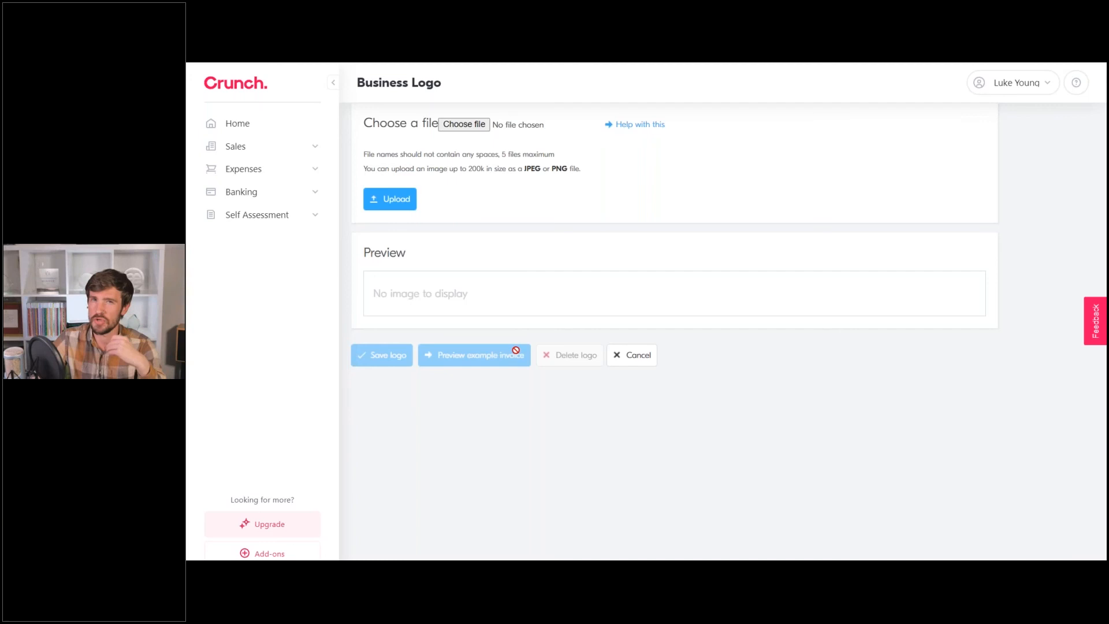
left_click_drag(467, 168, 480, 168)
left_click(481, 169)
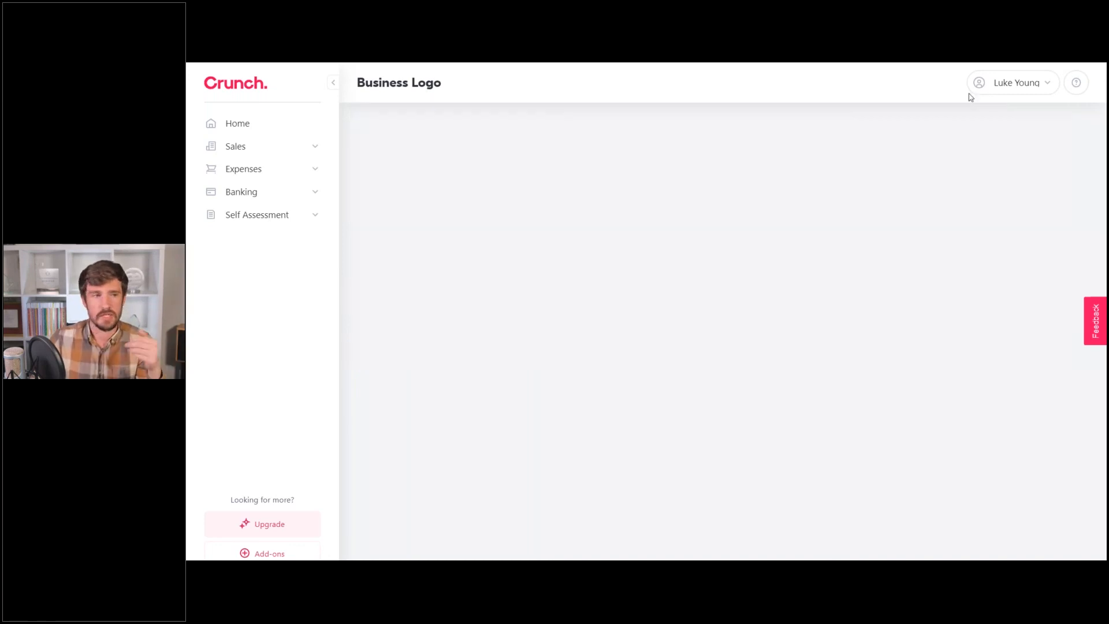
left_click(1010, 84)
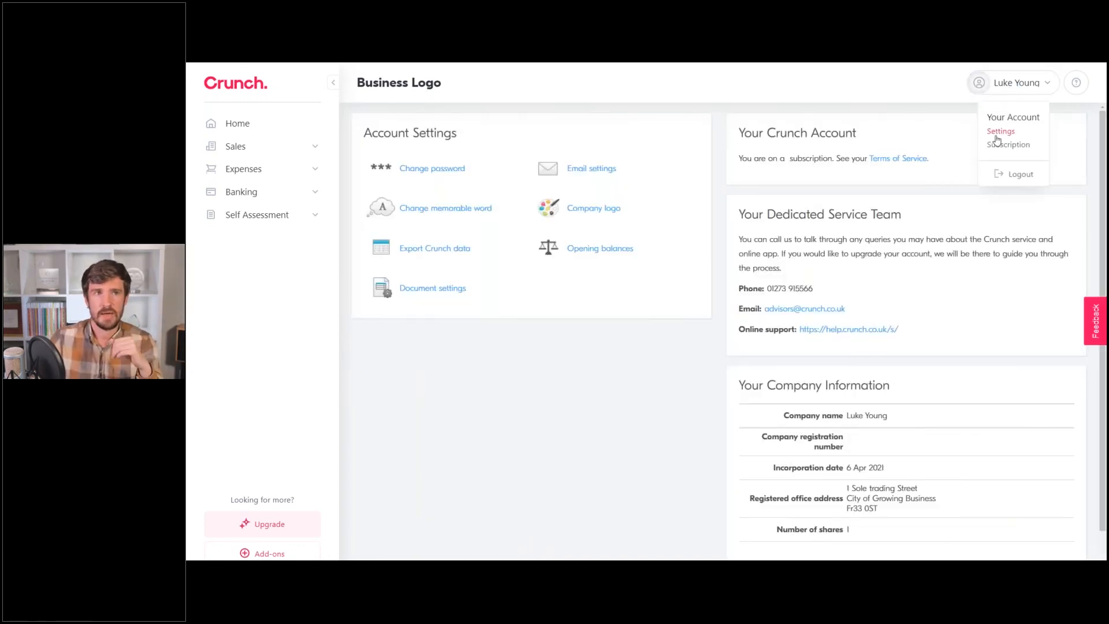
Go back to the main Settings page showing Your Business and You details.
left_click(999, 132)
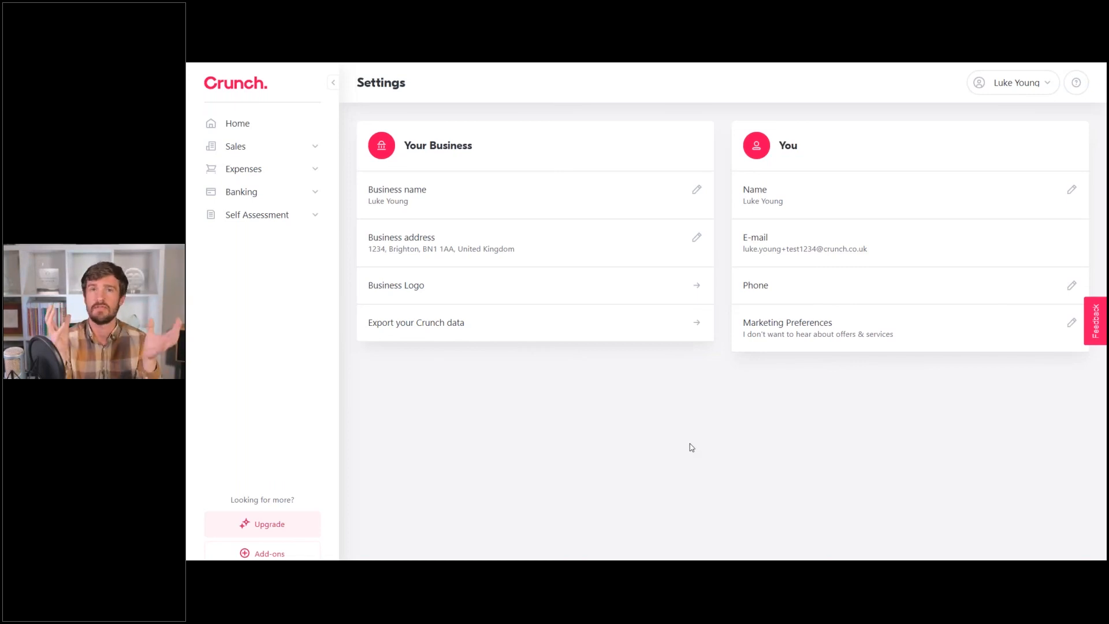
On Export Crunch Data, try a Tax payments, Tax rebates and VAT returns selection, then re-tick All.
left_click(434, 326)
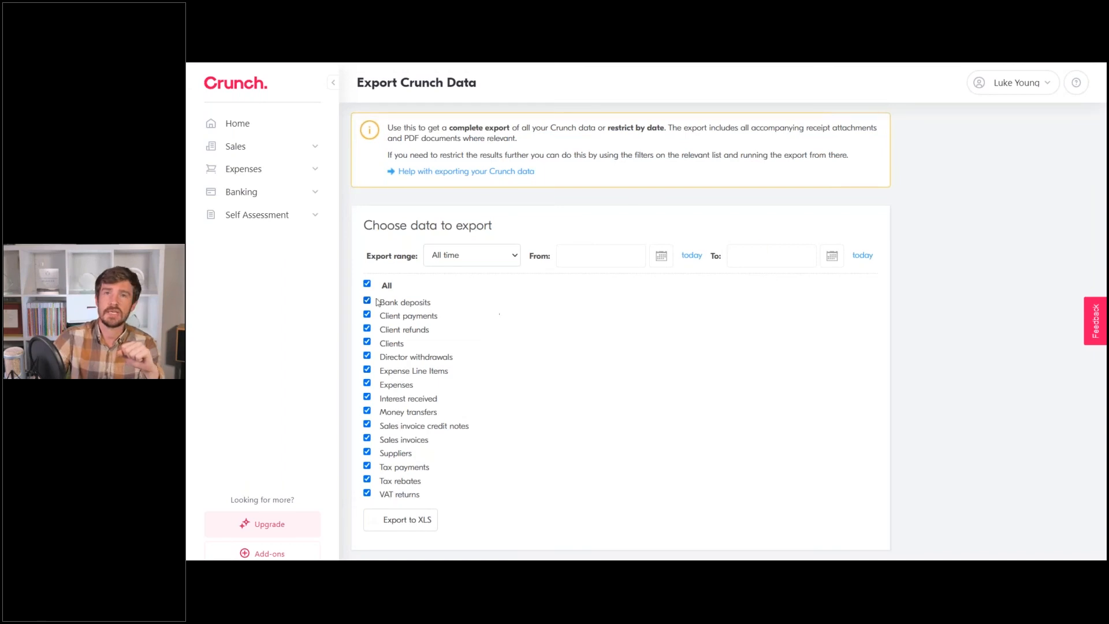
left_click(367, 284)
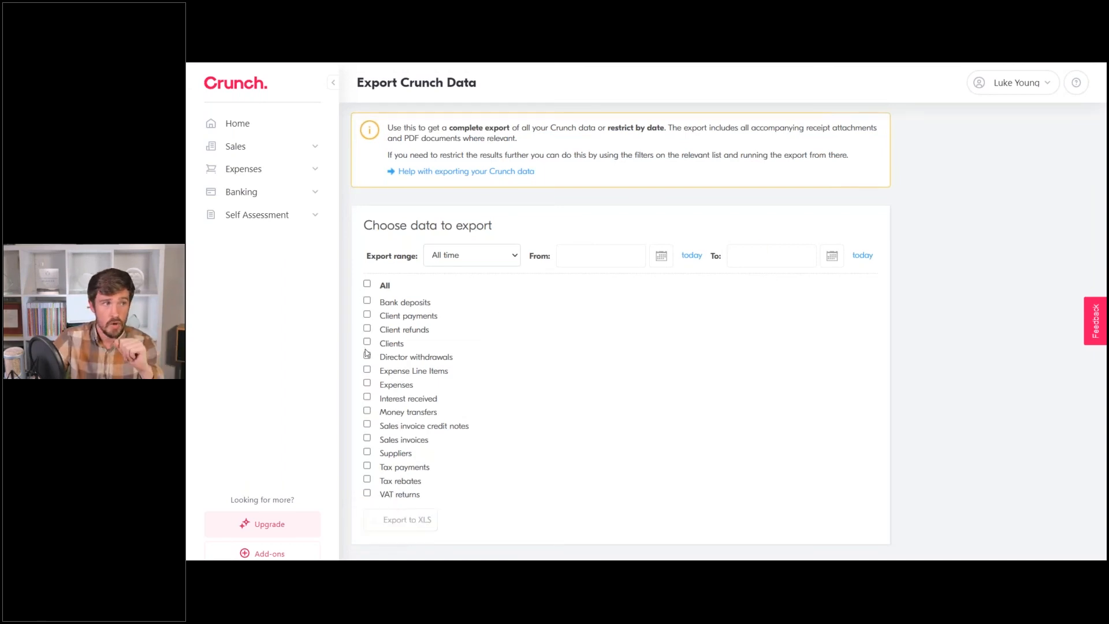
left_click(367, 478)
left_click(367, 467)
left_click(366, 493)
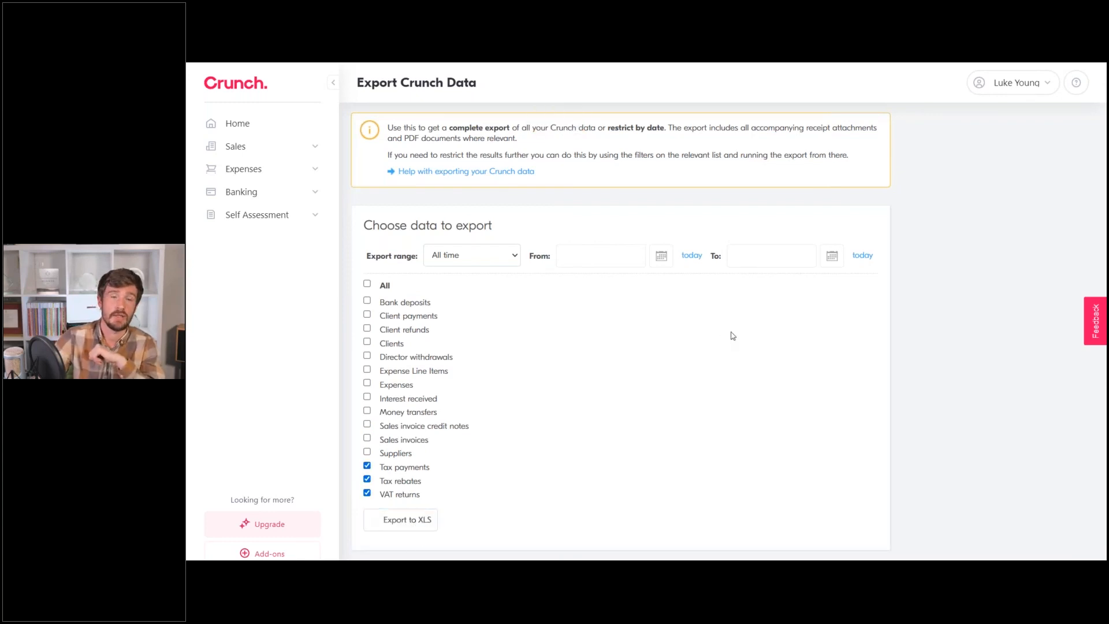
left_click(368, 285)
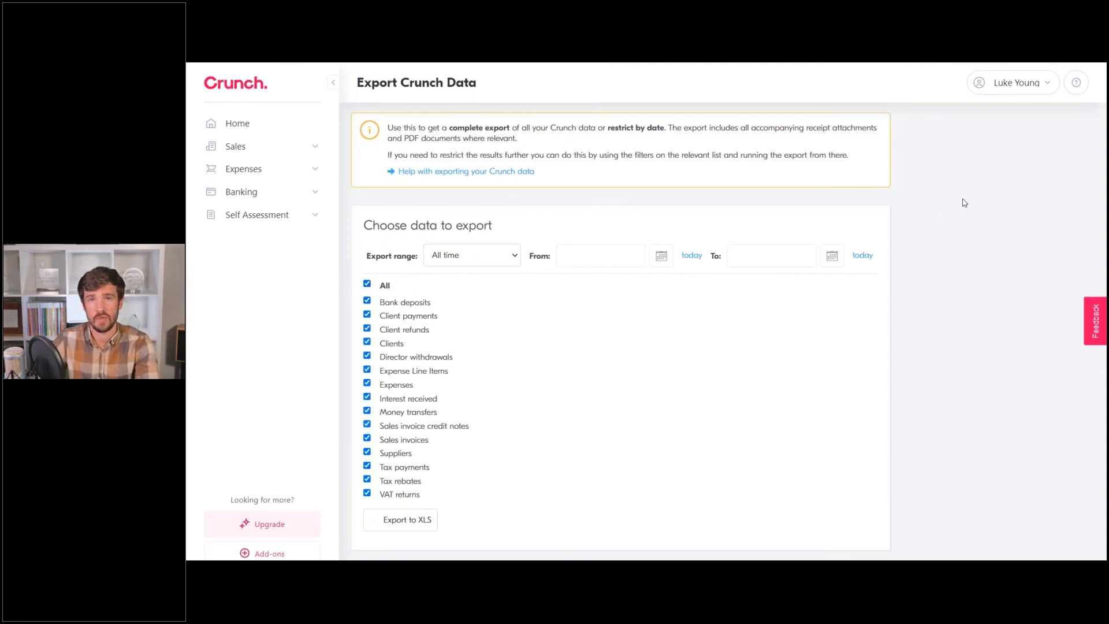
left_click(995, 82)
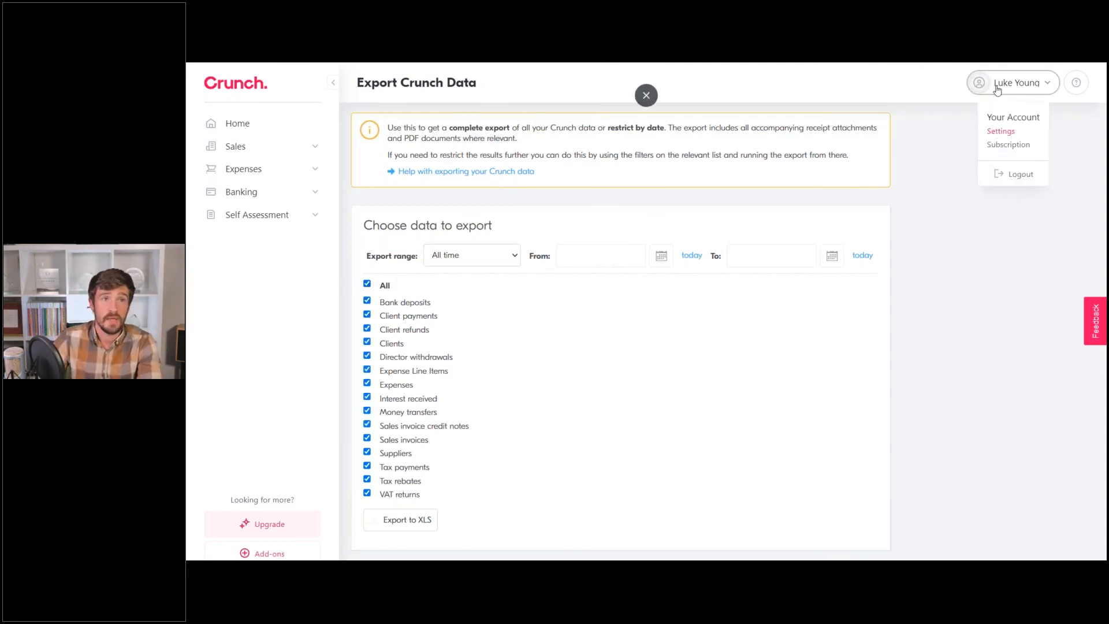
Scroll through the Subscription page's Free plan features, PRO extras and Supercharge upgrade offers.
left_click(998, 145)
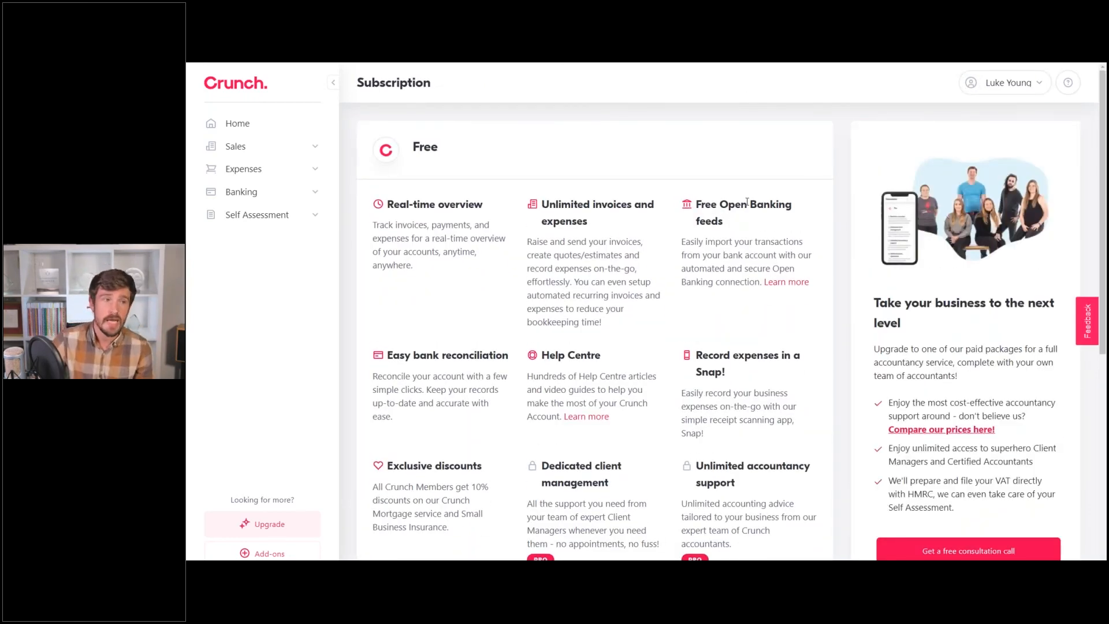
scroll(744, 207, "down", 1)
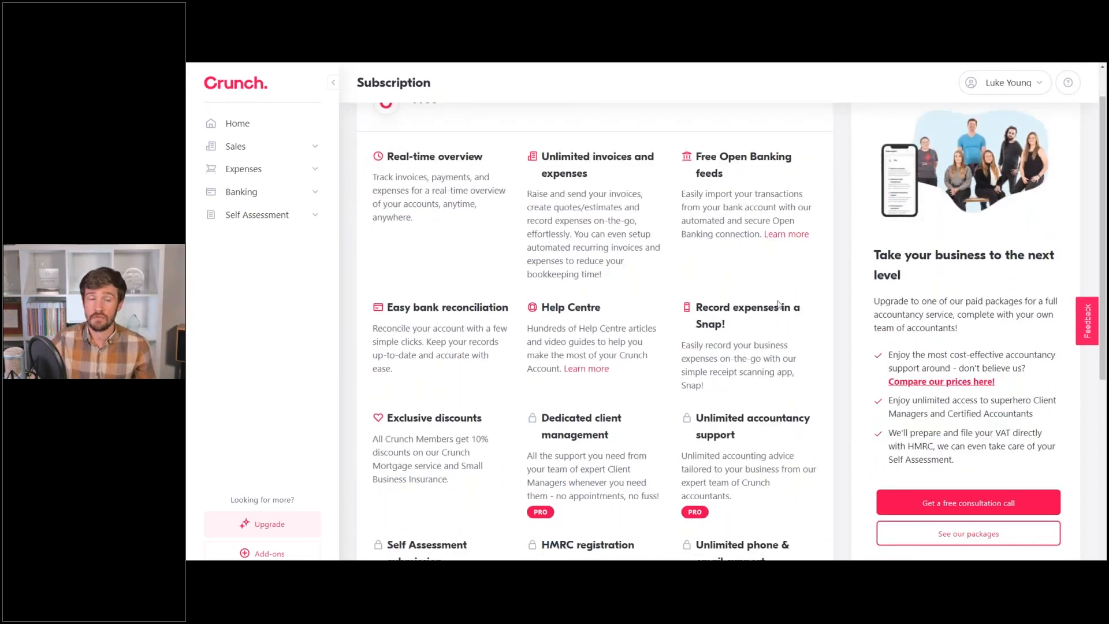
scroll(779, 305, "down", 3)
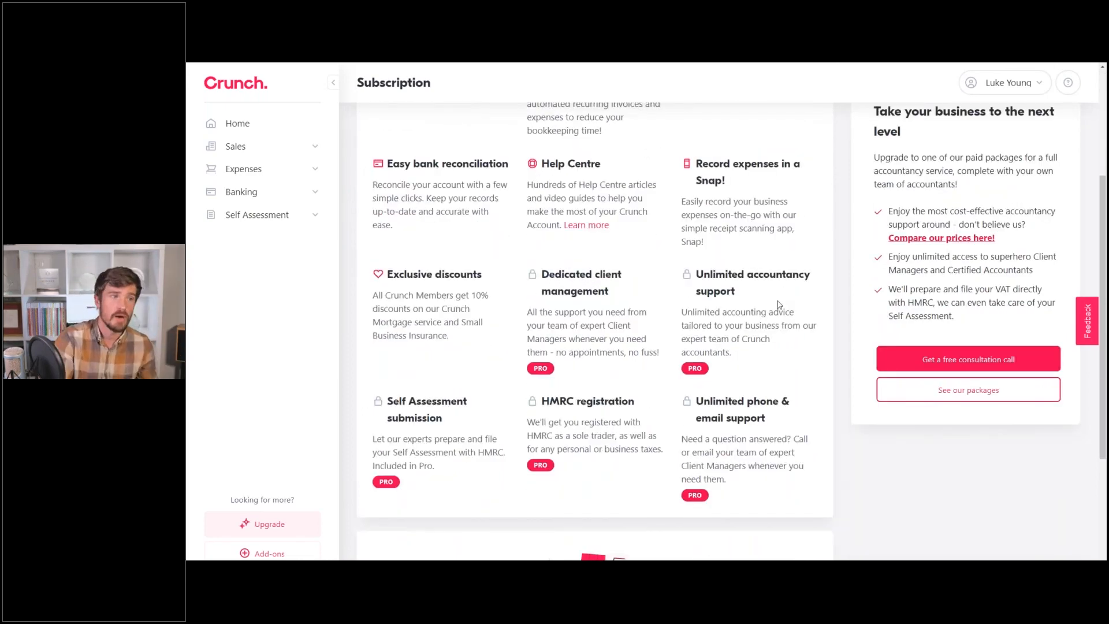
scroll(778, 304, "up", 4)
scroll(693, 369, "down", 2)
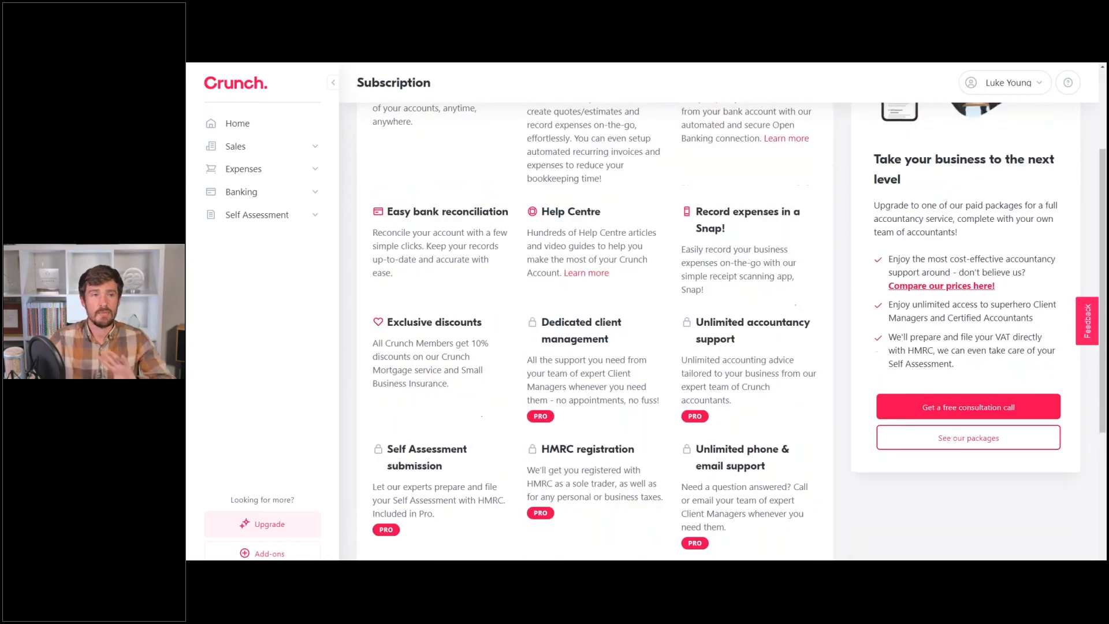
scroll(743, 458, "down", 4)
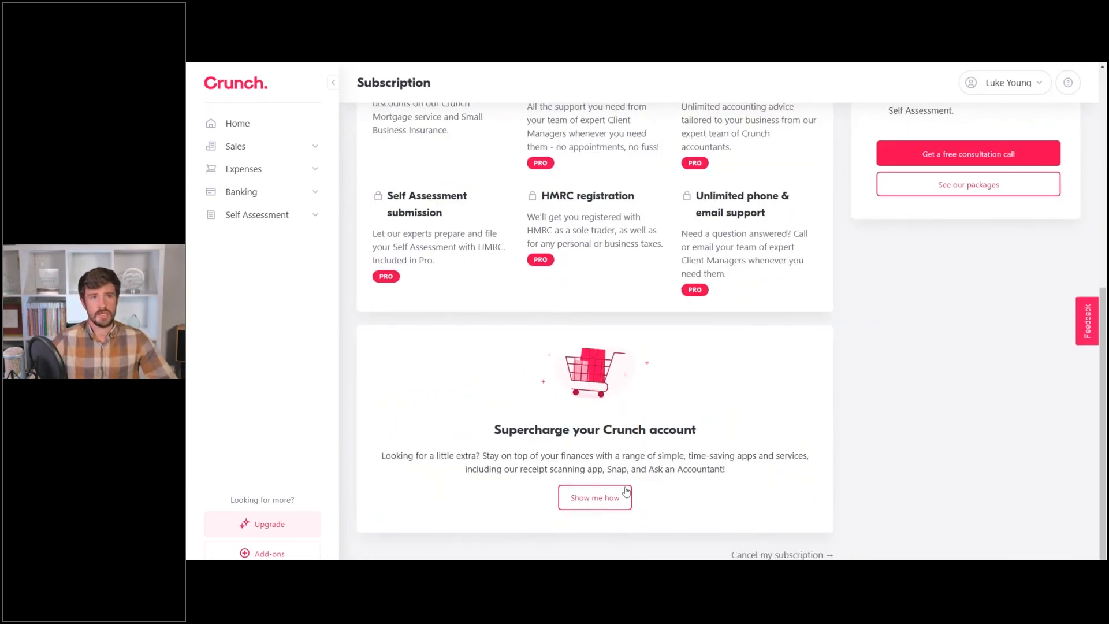
scroll(626, 498, "up", 7)
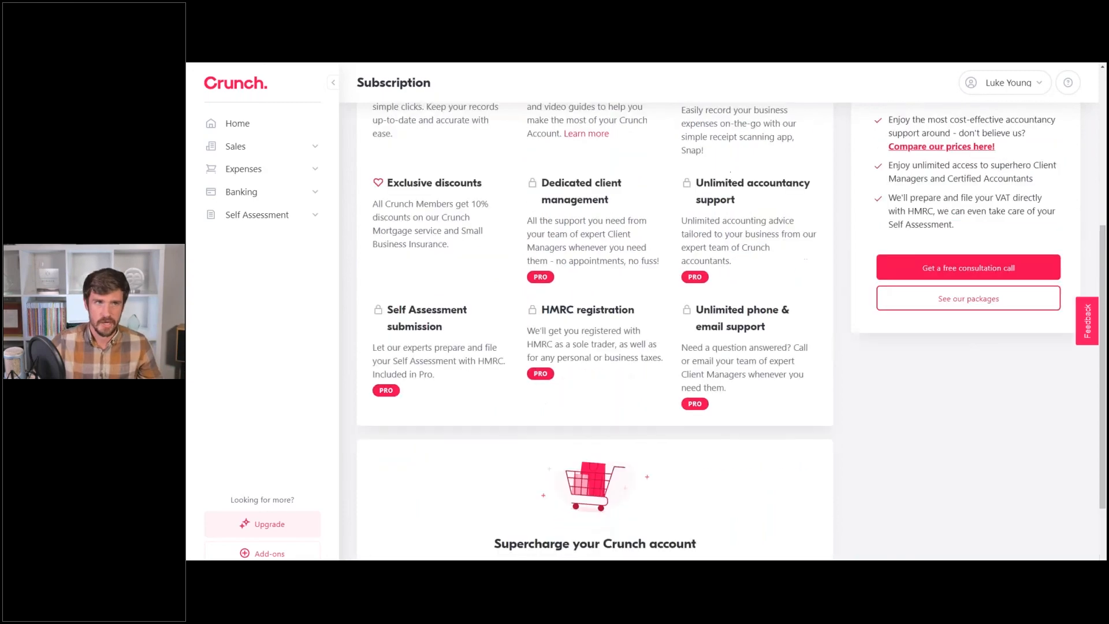
scroll(656, 354, "down", 2)
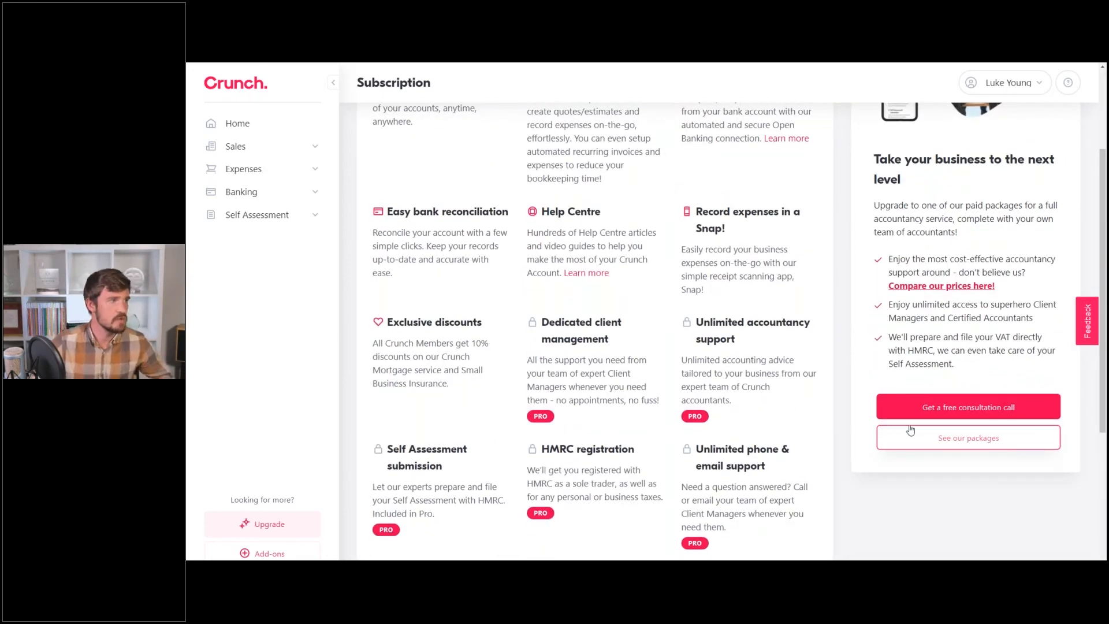
scroll(614, 351, "up", 2)
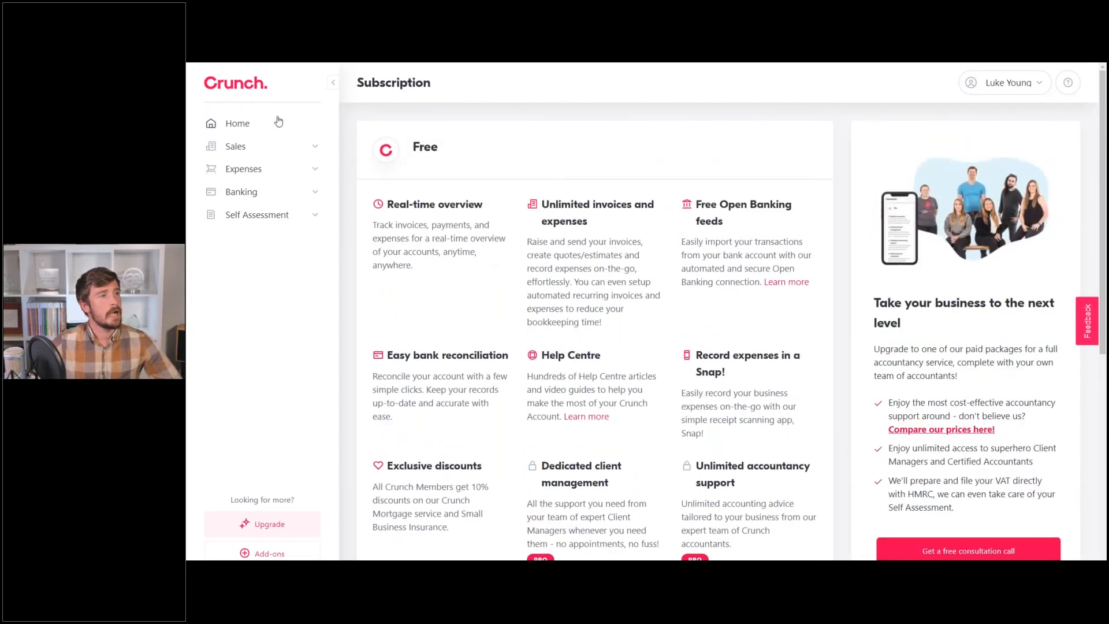
Open the 'How can we help?' help panel over the Expenses page and scroll through it.
left_click(1061, 92)
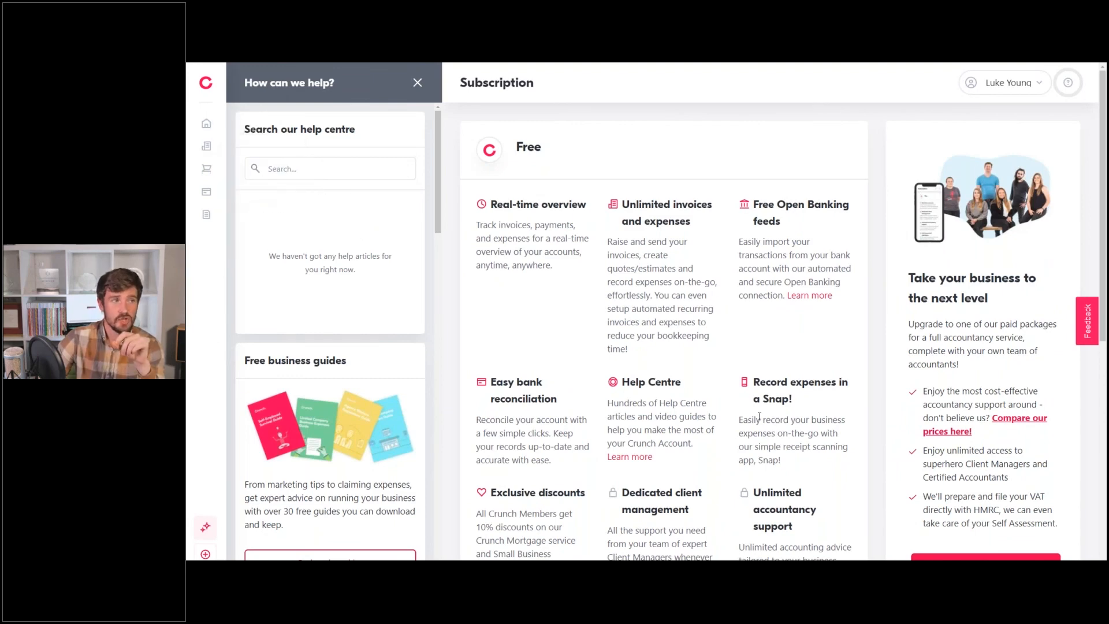
scroll(788, 365, "down", 1)
scroll(788, 365, "down", 4)
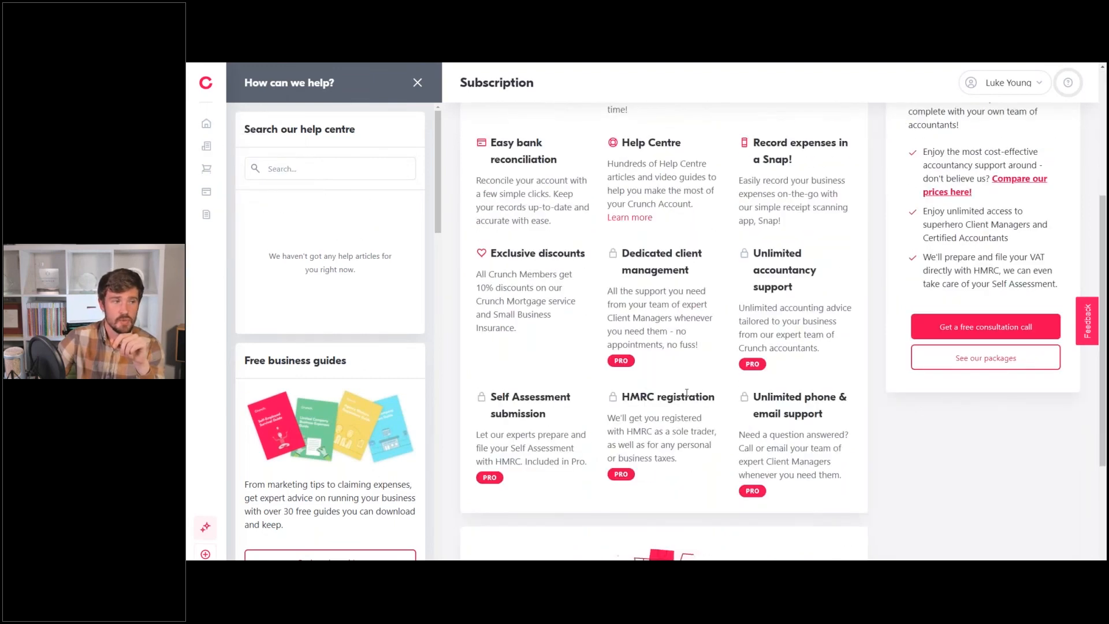
scroll(664, 346, "up", 5)
left_click(206, 168)
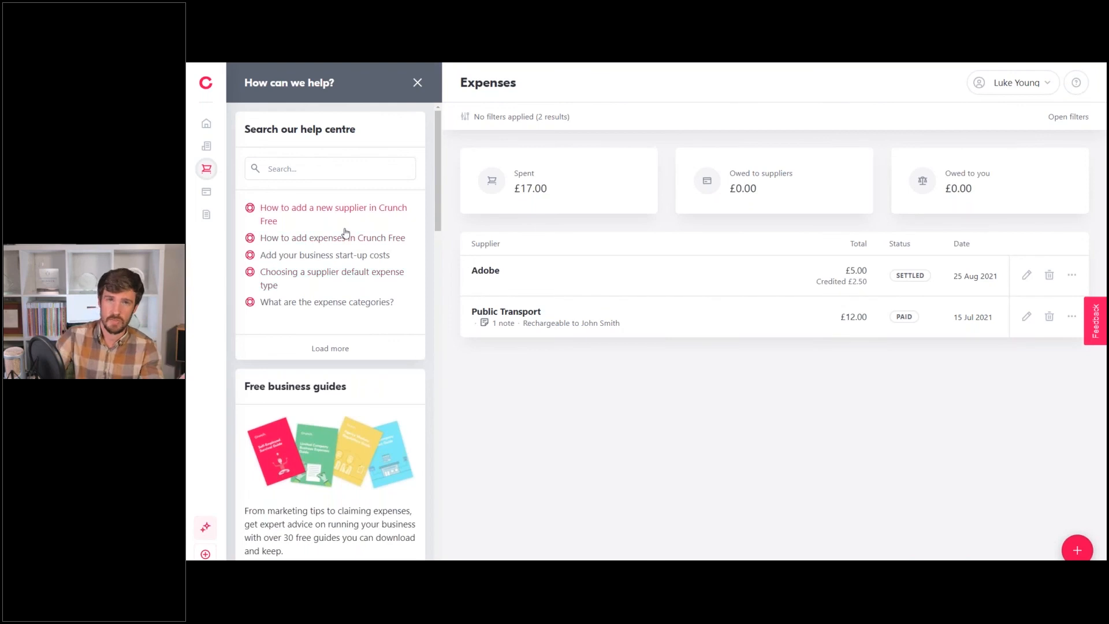
Load more help articles into the panel's article list.
scroll(352, 223, "down", 3)
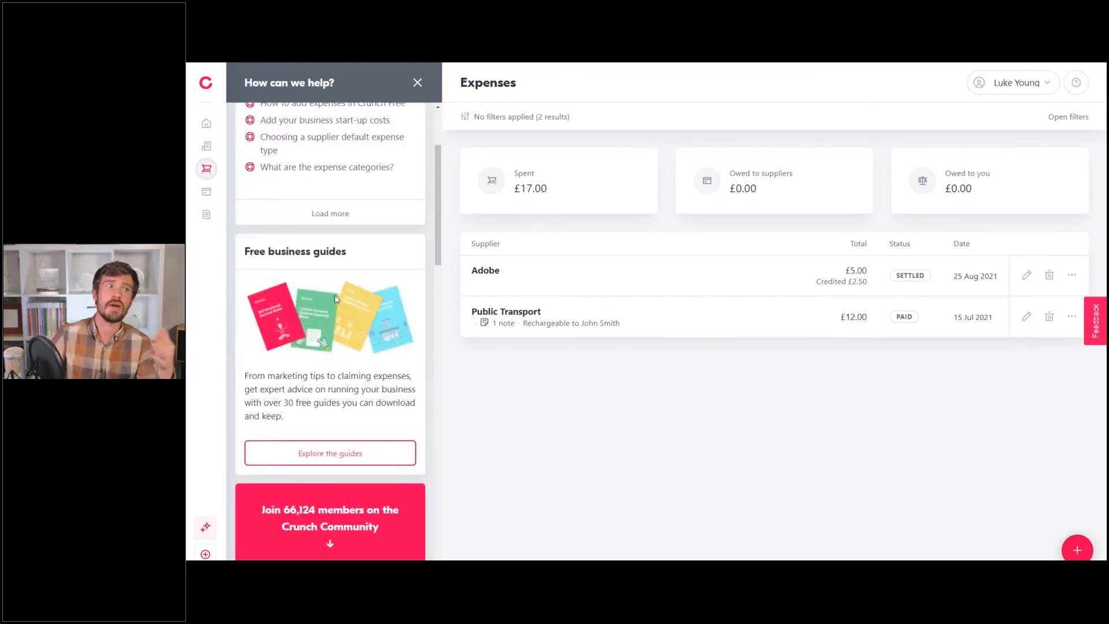
scroll(353, 223, "up", 3)
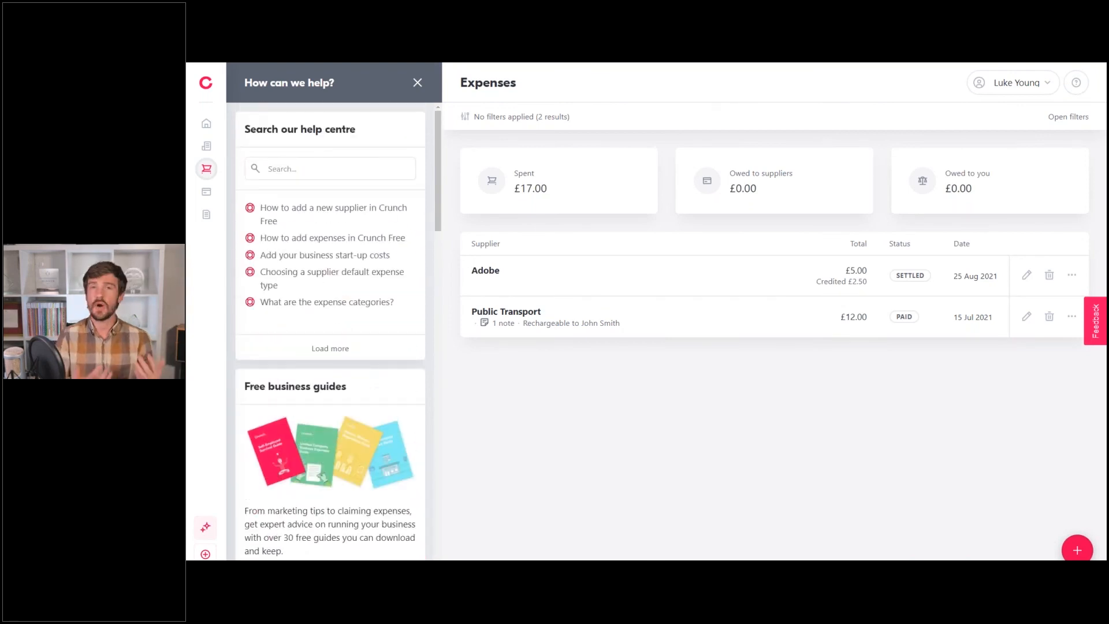
left_click(302, 171)
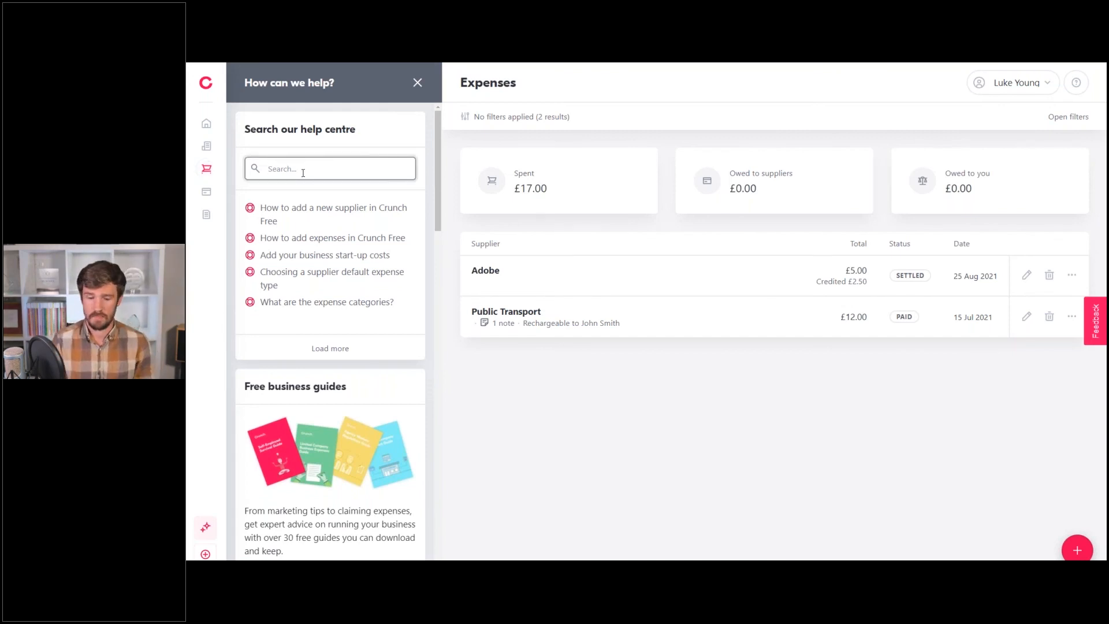
left_click(330, 346)
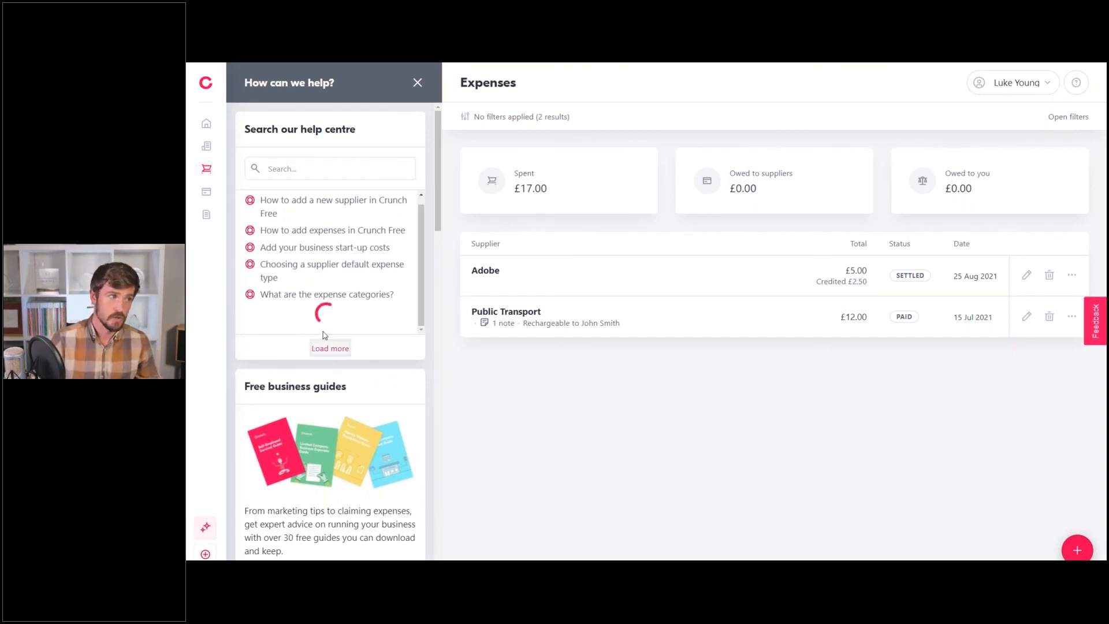
Open the 'Add your business start-up costs' help article from the list.
scroll(338, 231, "down", 3)
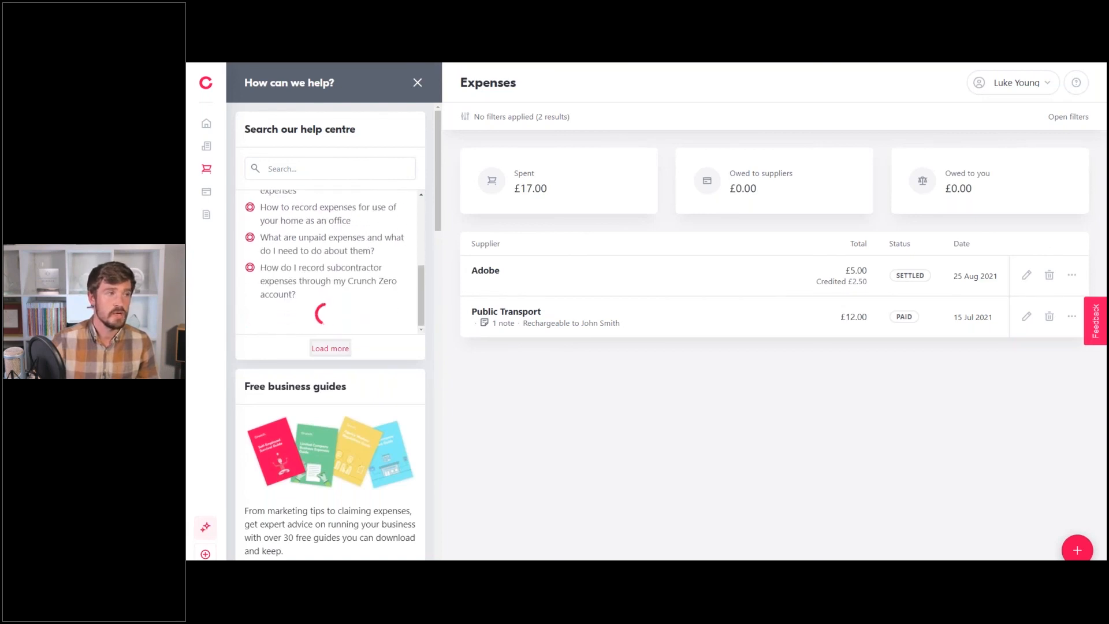
scroll(338, 231, "up", 10)
left_click(348, 171)
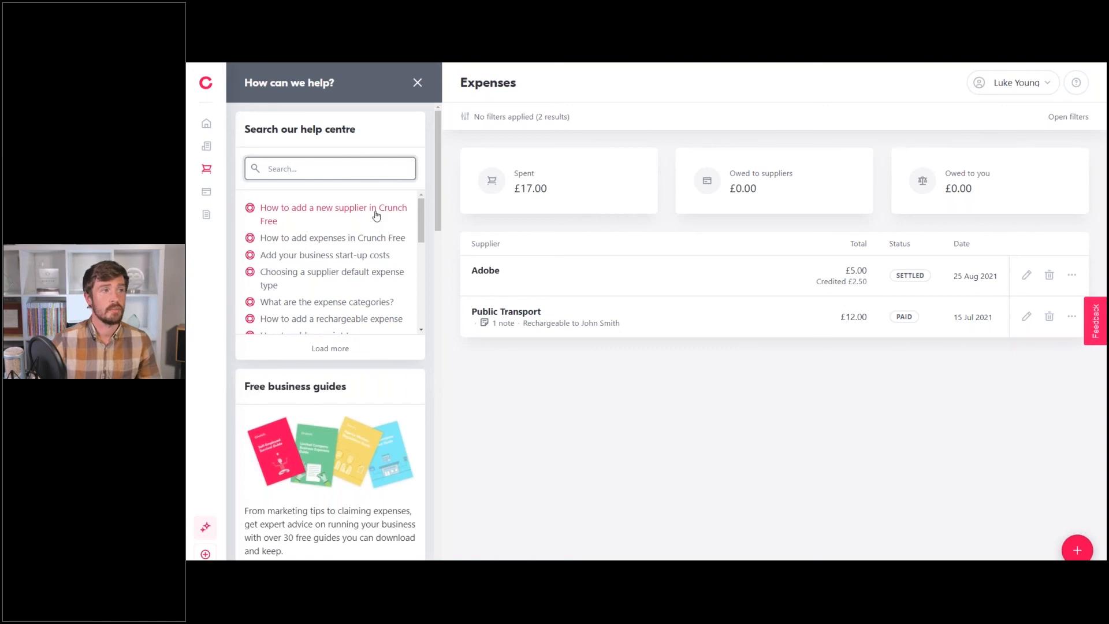
left_click(371, 262)
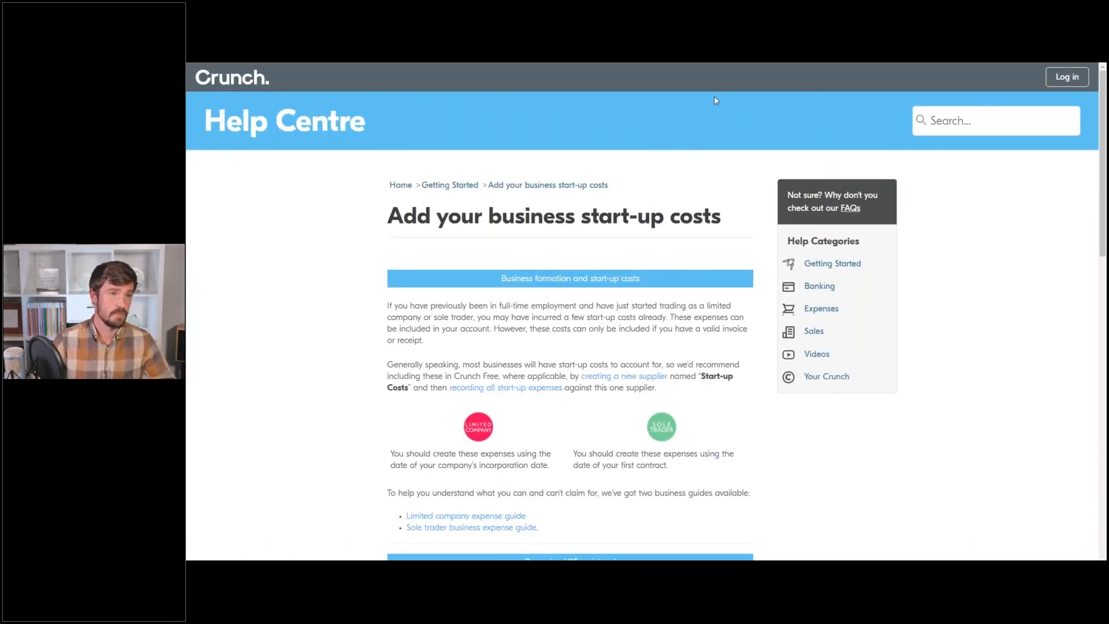
Leave full-screen view and return to the Crunch Expenses tab.
mouse_move(680, 75)
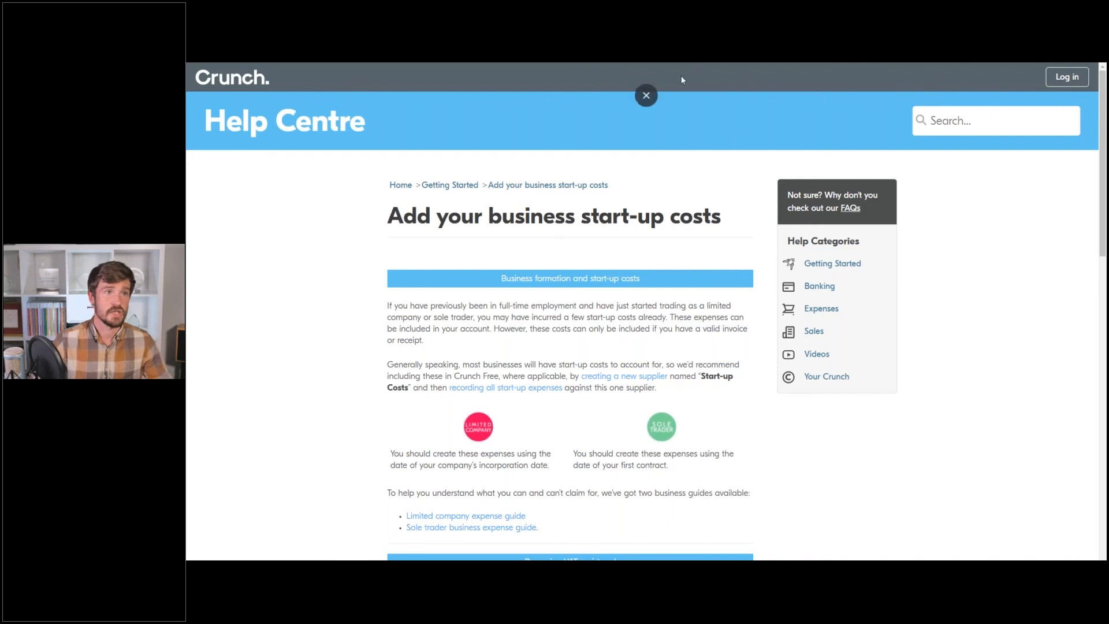
left_click(647, 95)
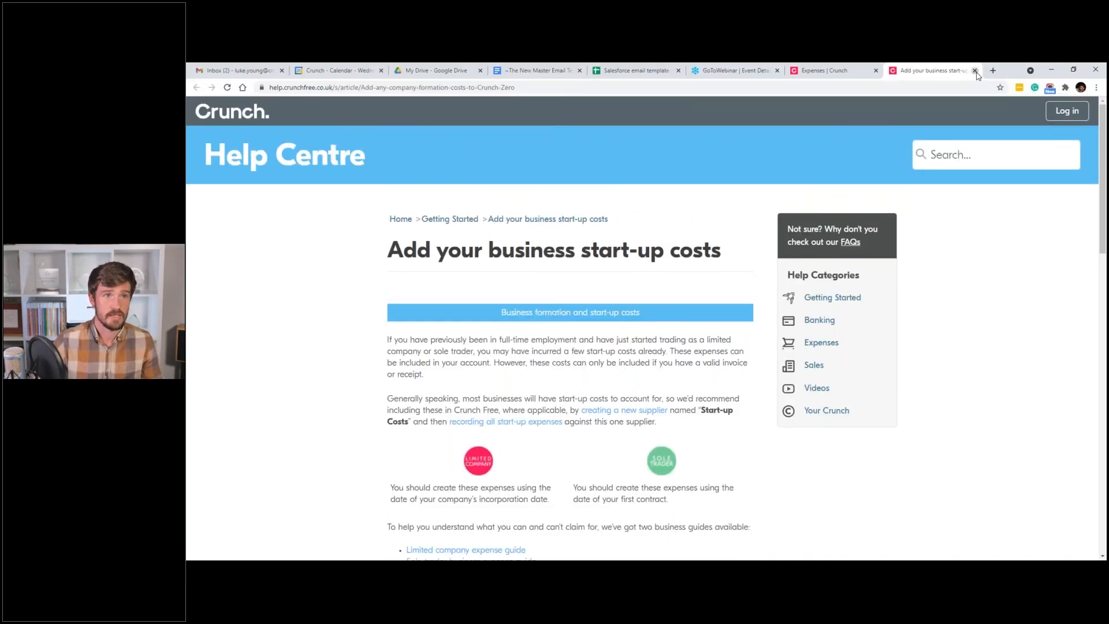
left_click(865, 67)
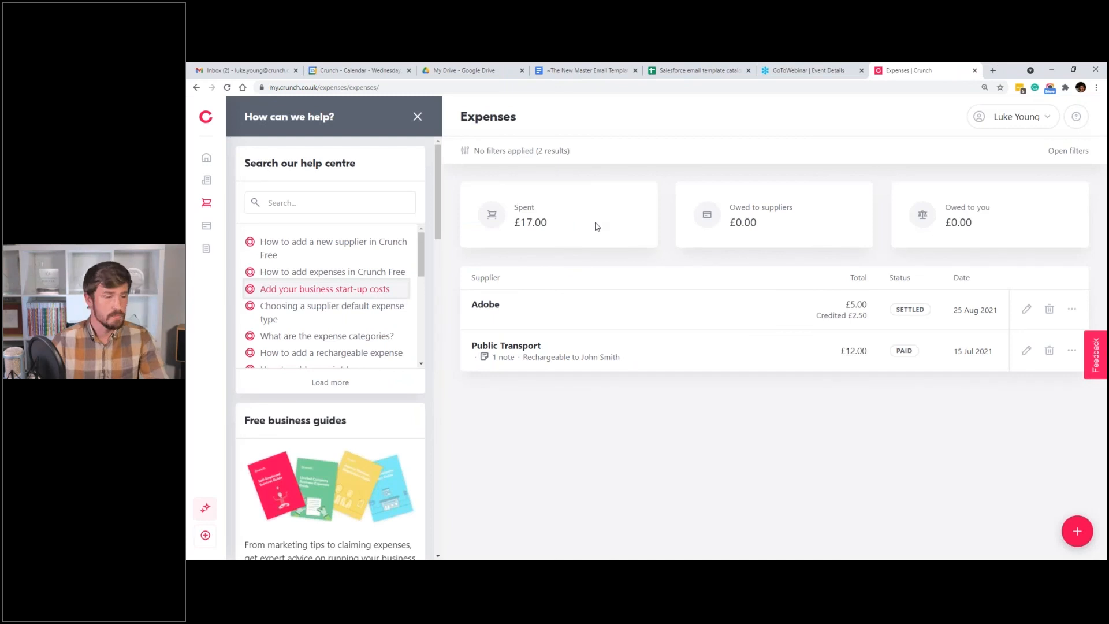
Restore full screen with F11 and scroll through the help panel's guides.
key("F11")
scroll(355, 314, "down", 5)
scroll(375, 445, "down", 3)
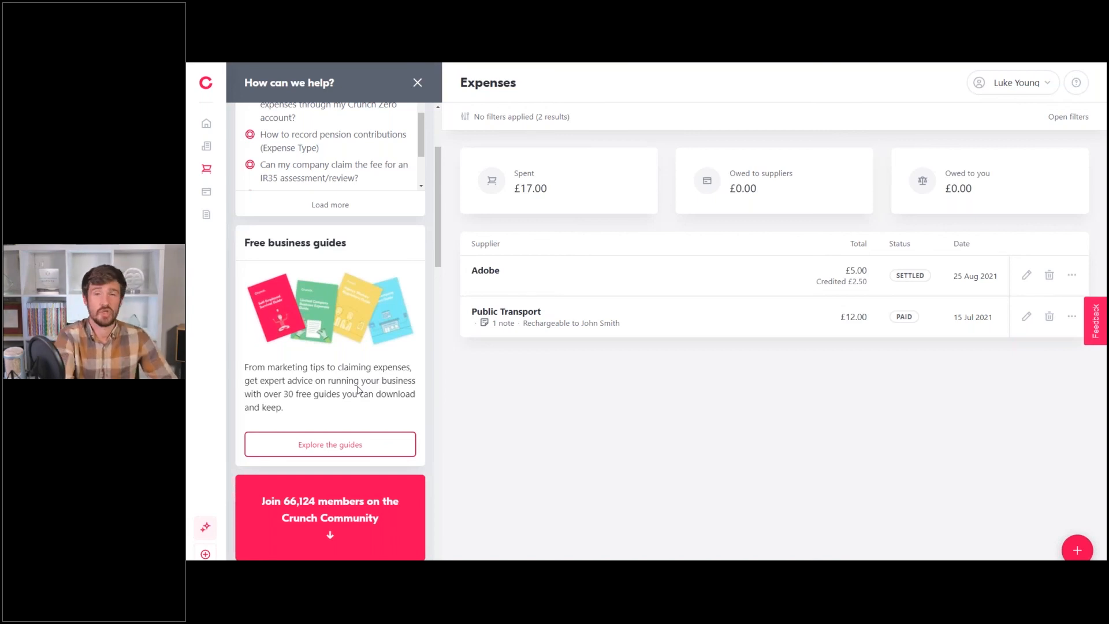
scroll(358, 391, "down", 10)
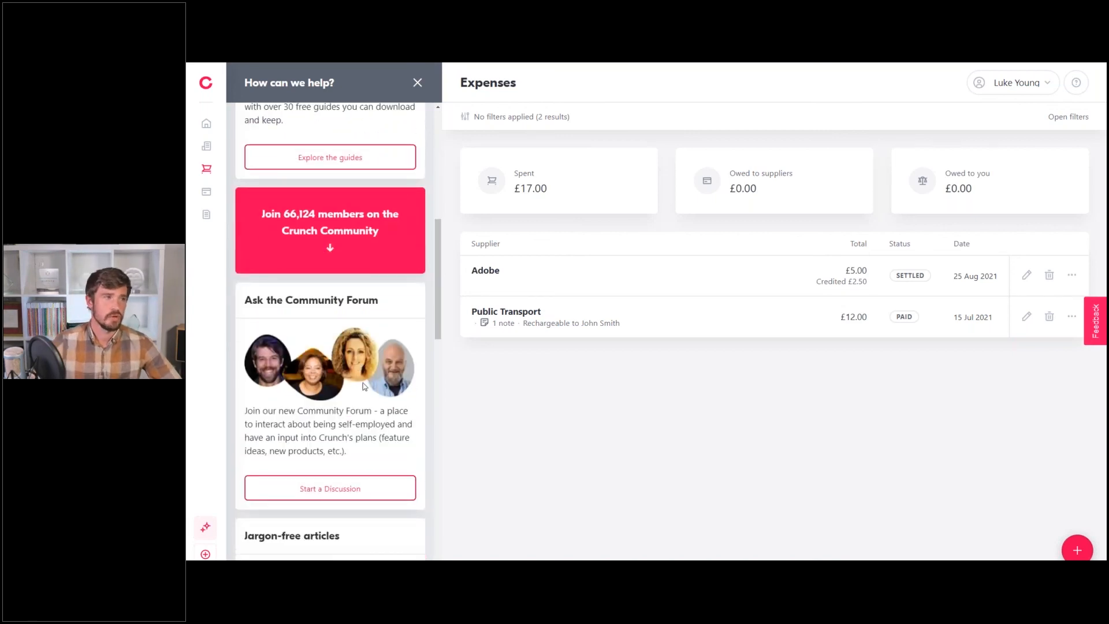
scroll(364, 384, "up", 6)
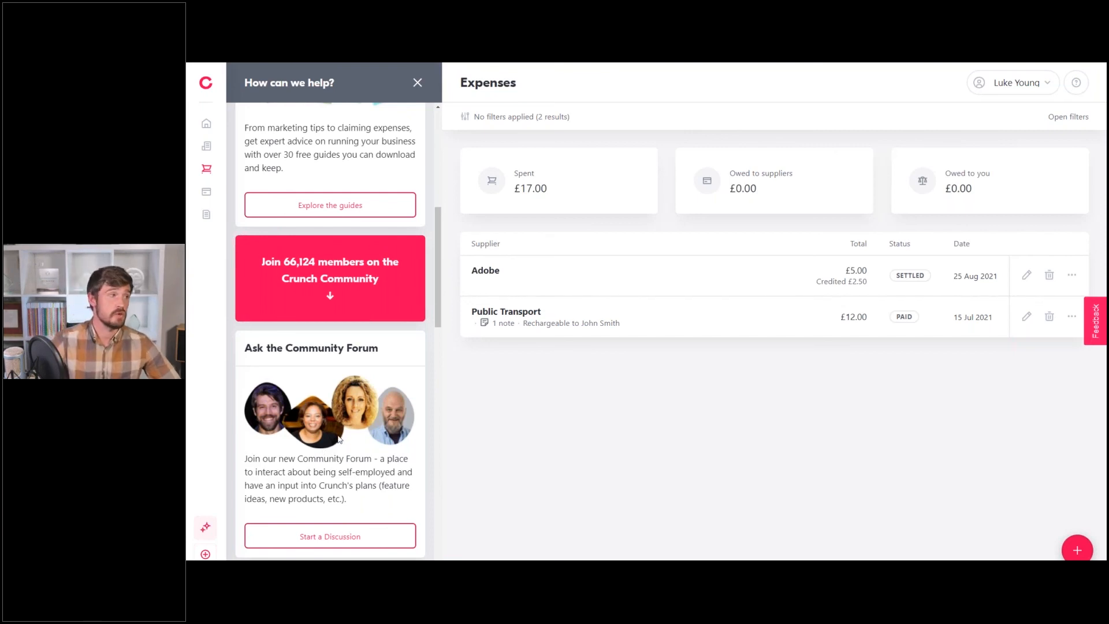
Review the community, knowledge and video cards, then close the help panel.
scroll(340, 442, "down", 3)
scroll(357, 400, "down", 4)
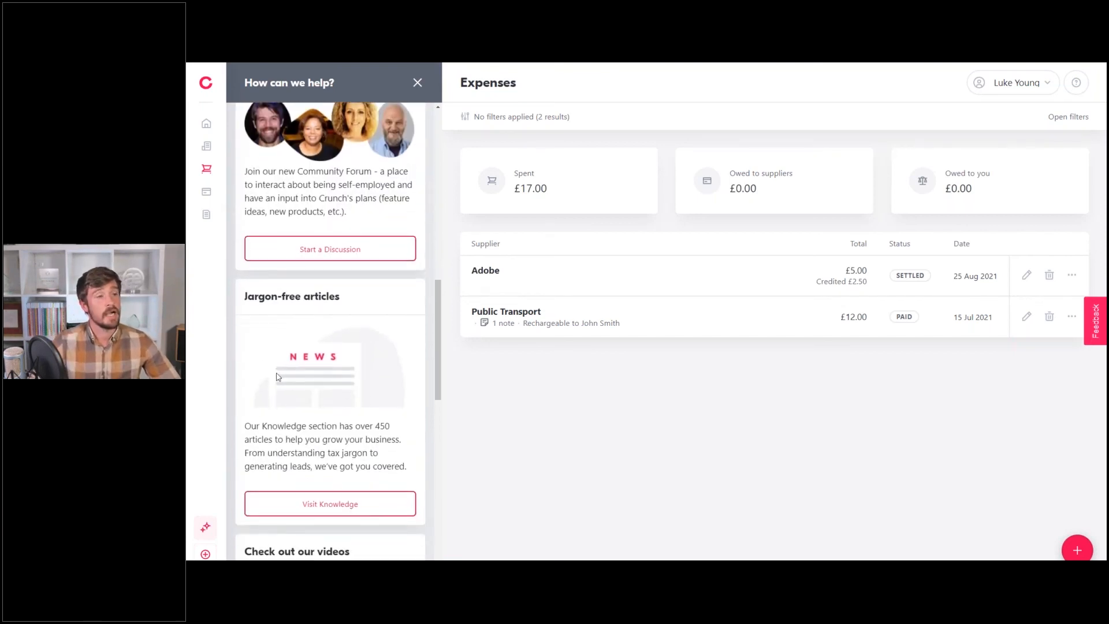
scroll(324, 441, "up", 12)
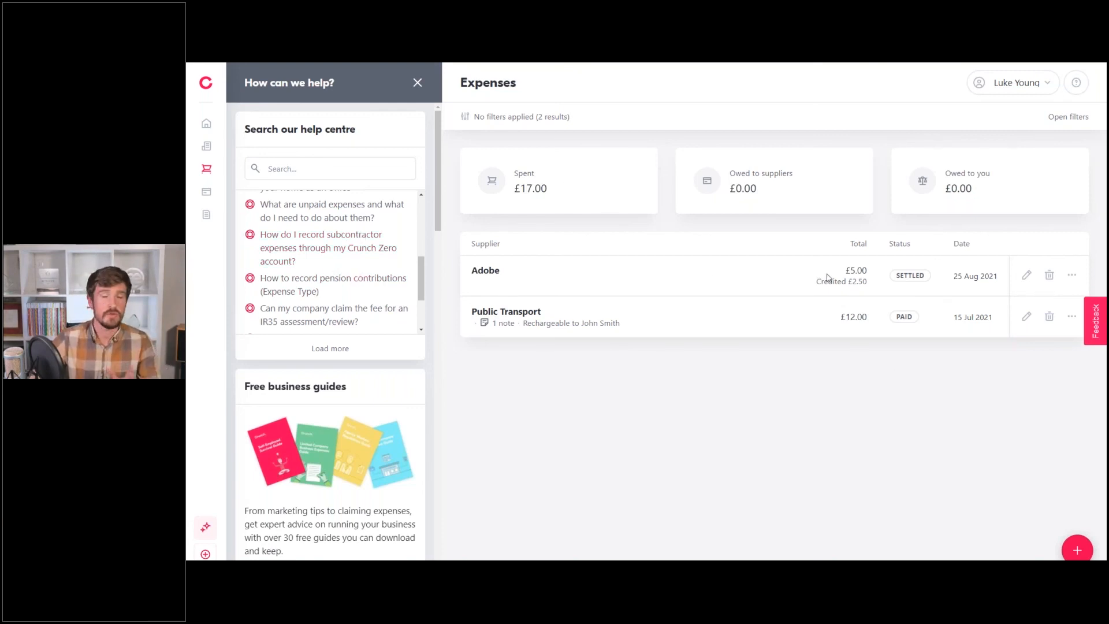
scroll(330, 260, "down", 10)
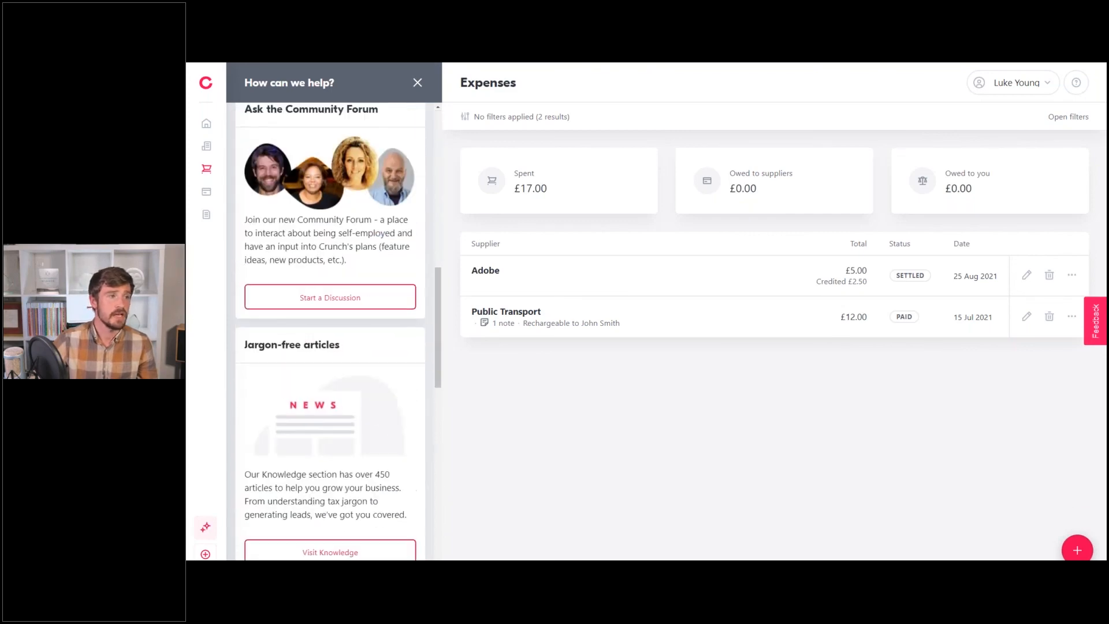
scroll(364, 463, "down", 2)
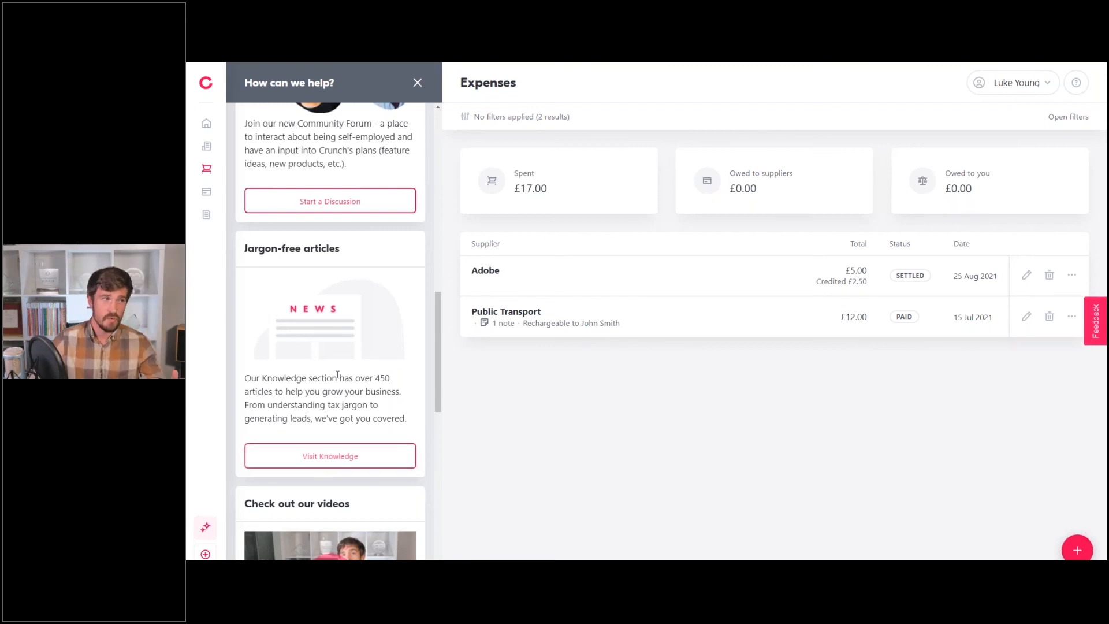
scroll(359, 341, "down", 5)
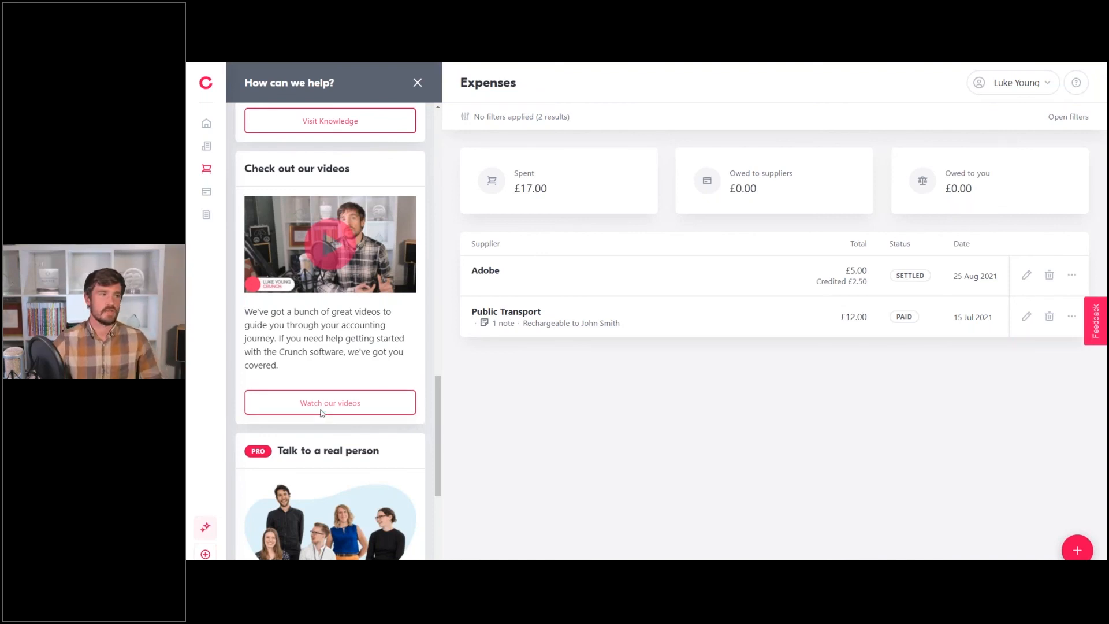
scroll(328, 403, "down", 4)
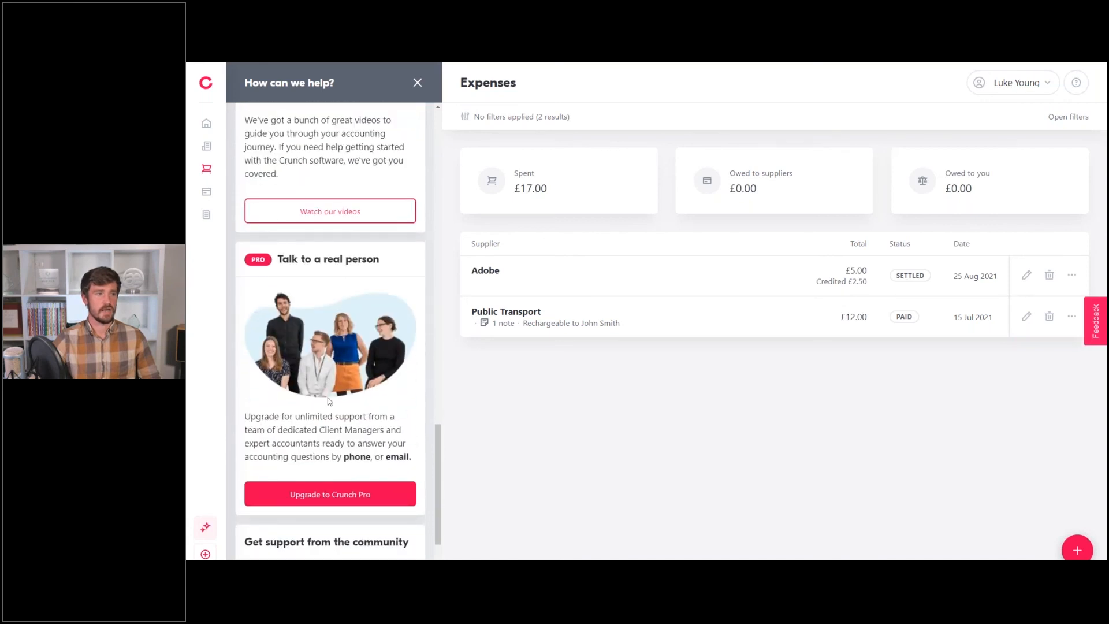
scroll(362, 412, "up", 5)
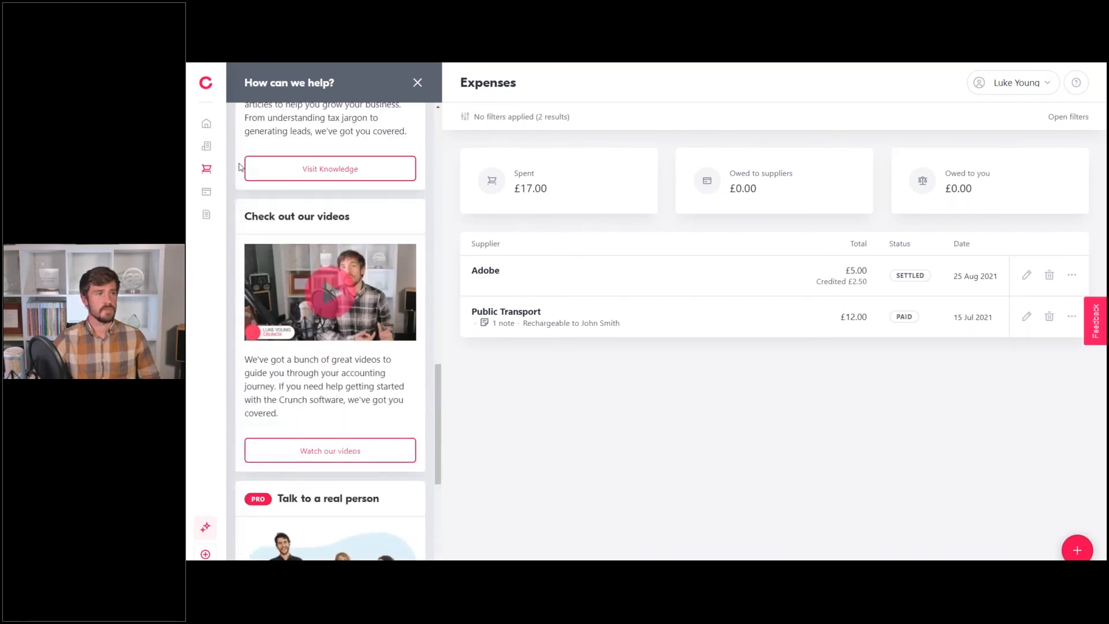
left_click(417, 82)
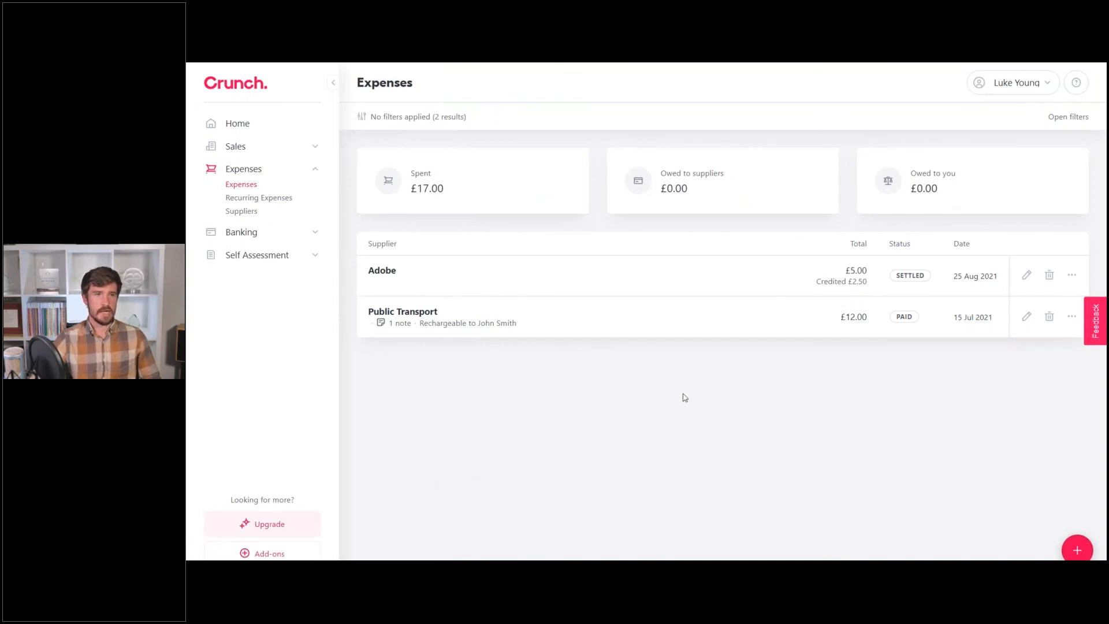
Open Add-ons and scroll through the accounting support, App & connections and partner offers.
left_click(241, 555)
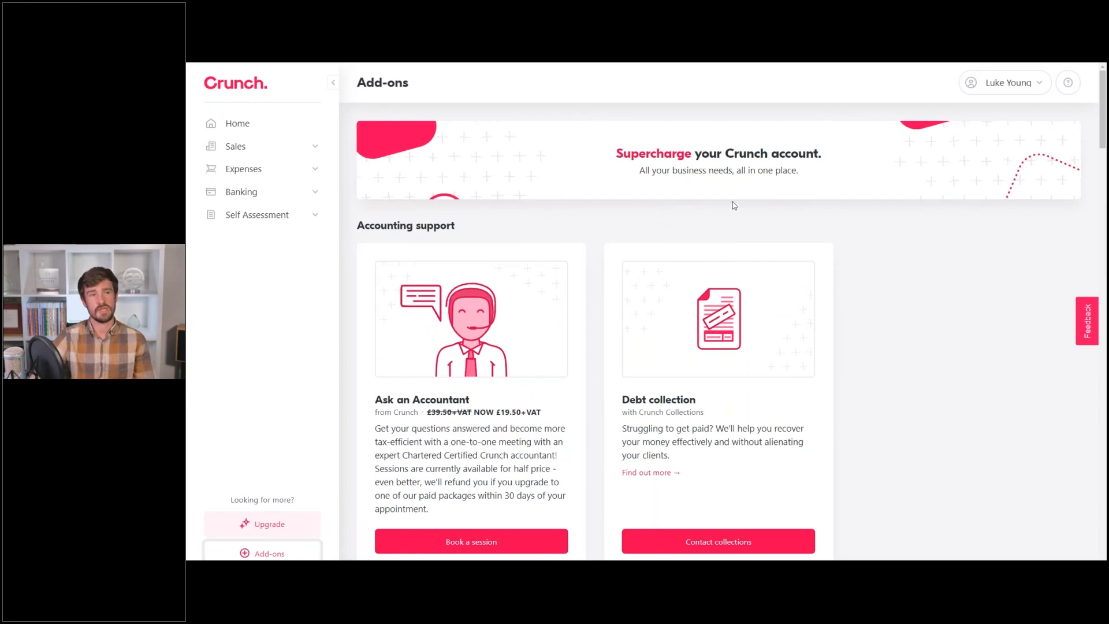
scroll(731, 207, "down", 2)
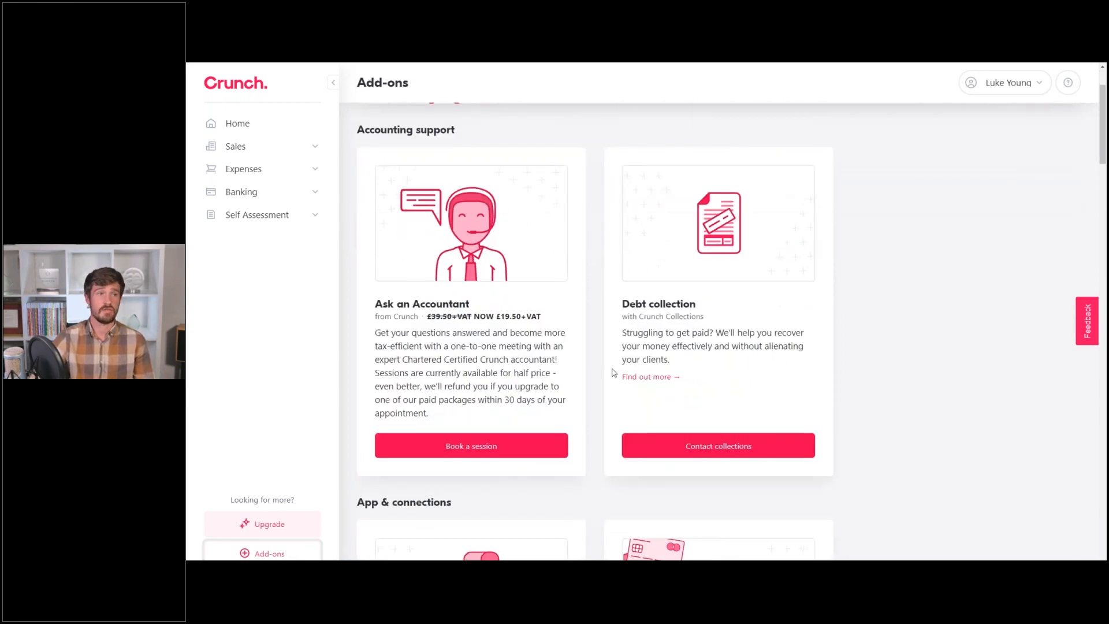
scroll(702, 294, "down", 5)
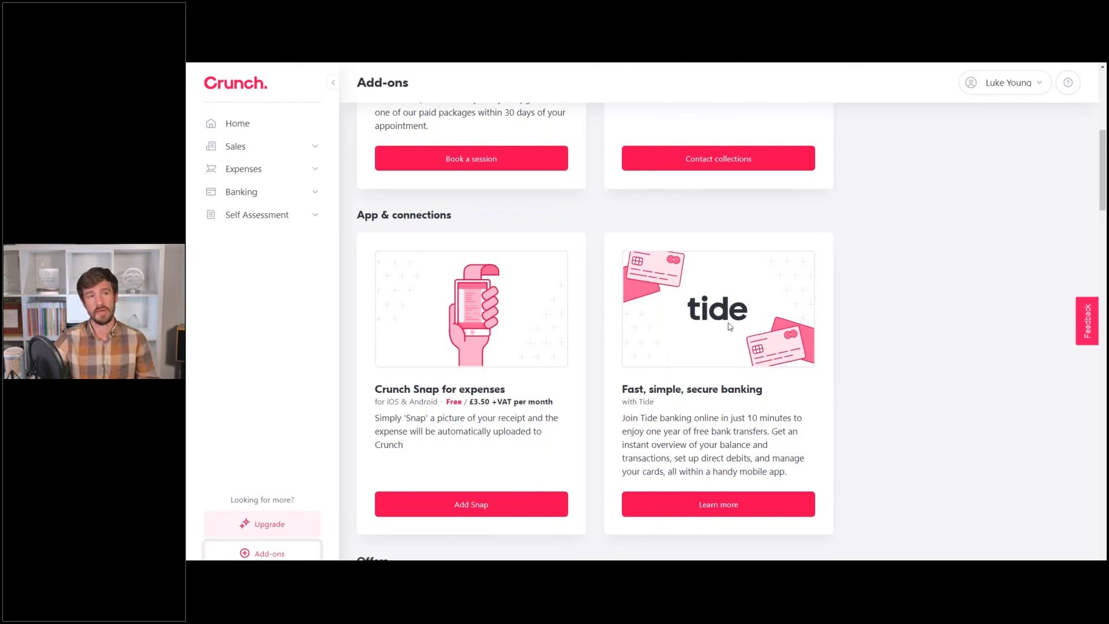
scroll(741, 335, "down", 2)
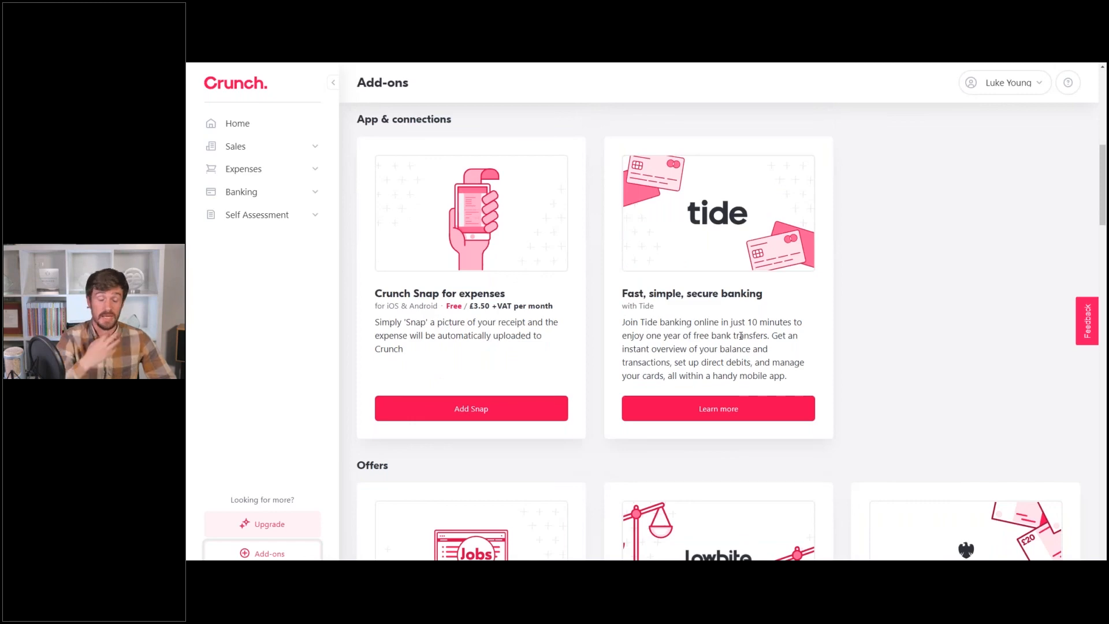
scroll(741, 335, "down", 5)
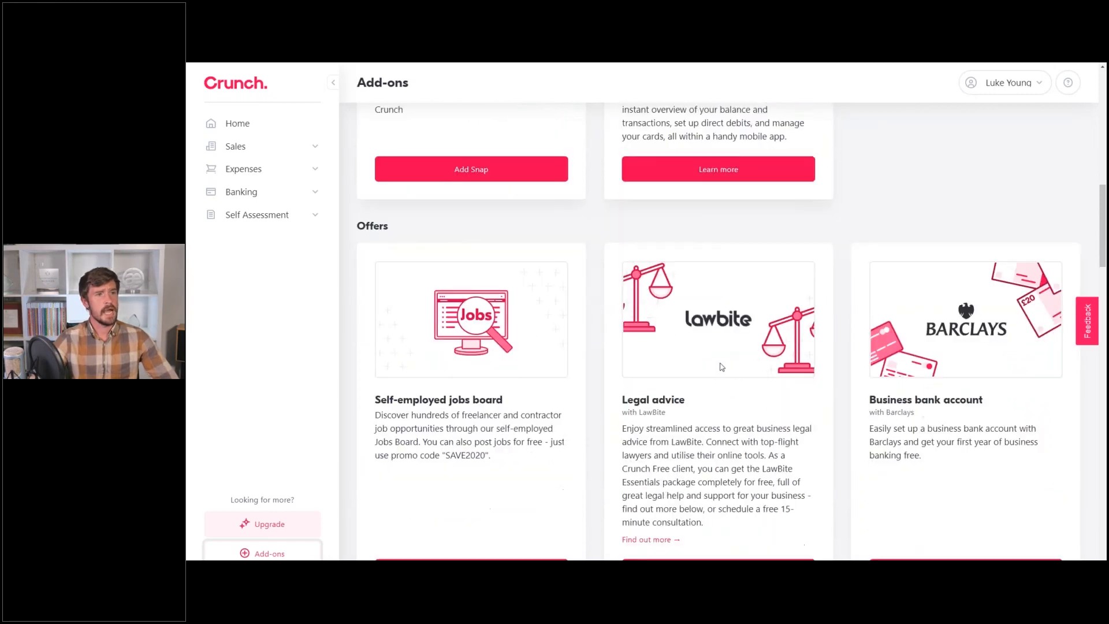
scroll(724, 360, "down", 12)
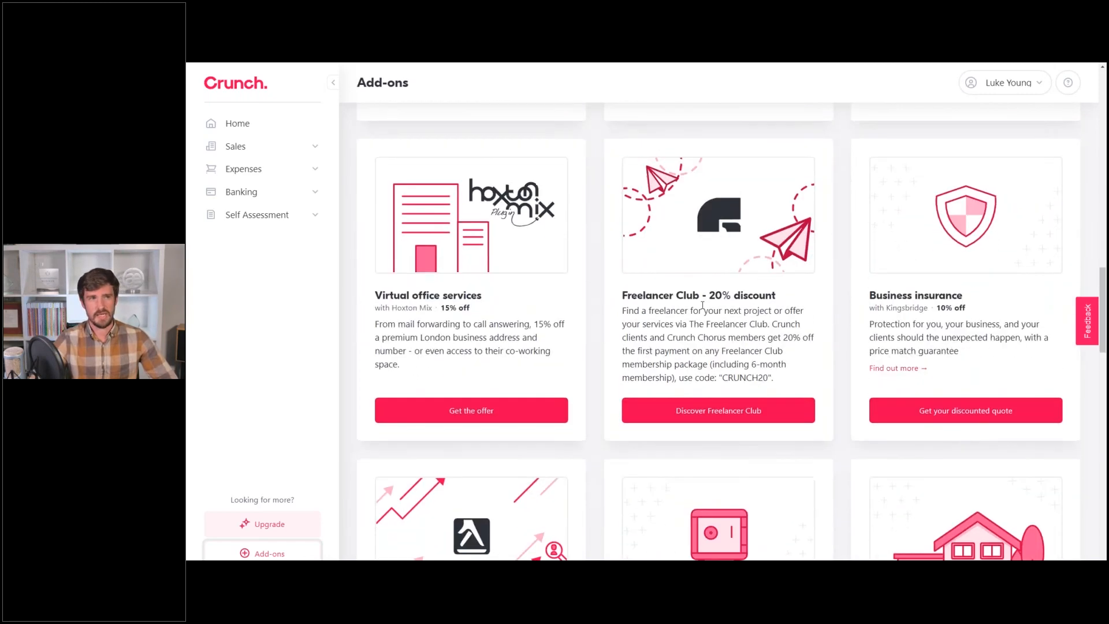
scroll(709, 304, "down", 6)
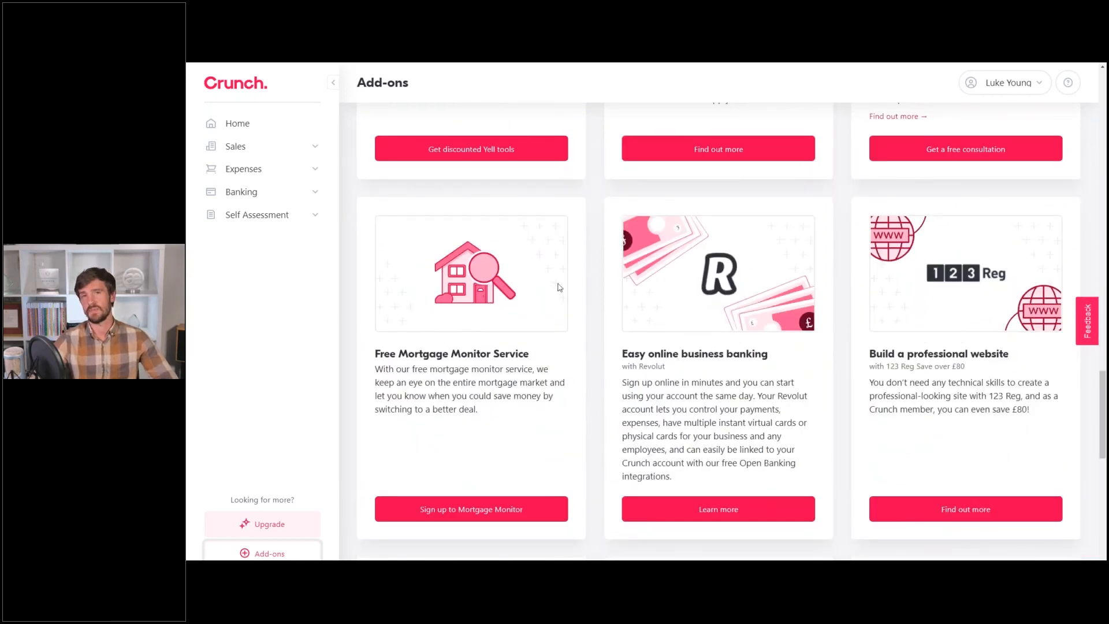
scroll(646, 276, "down", 12)
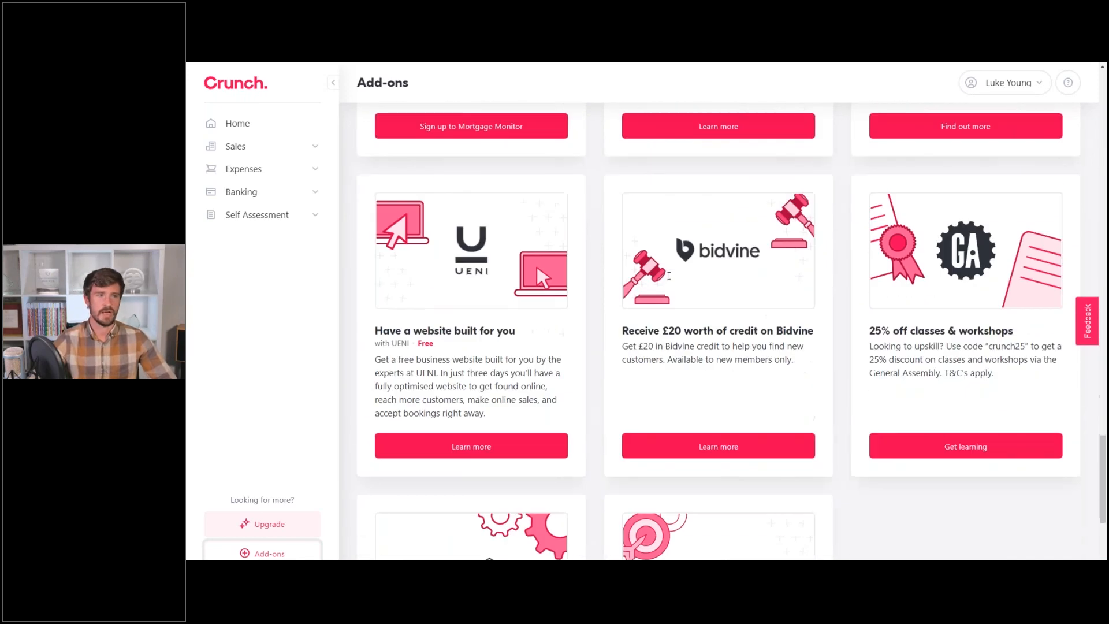